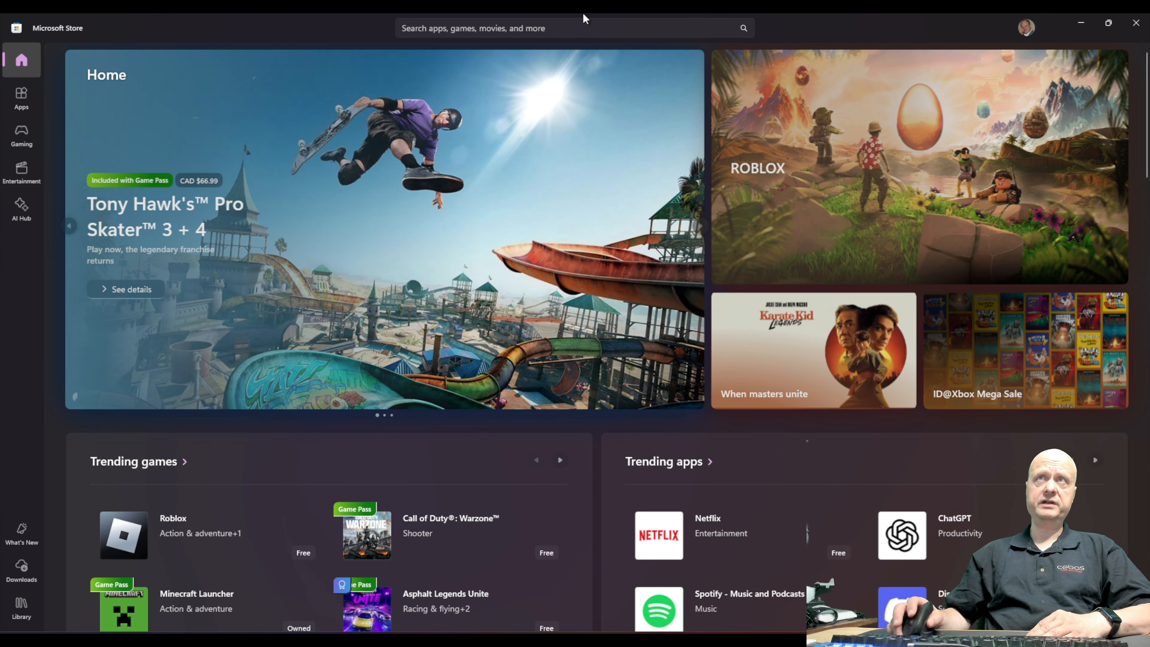
Step: Search the store for metasort and install metaSort | AI Photo Media Manager & Organizer
{"action": "left_click", "coordinate": [560, 29]}
{"action": "type", "text": "metasort"}
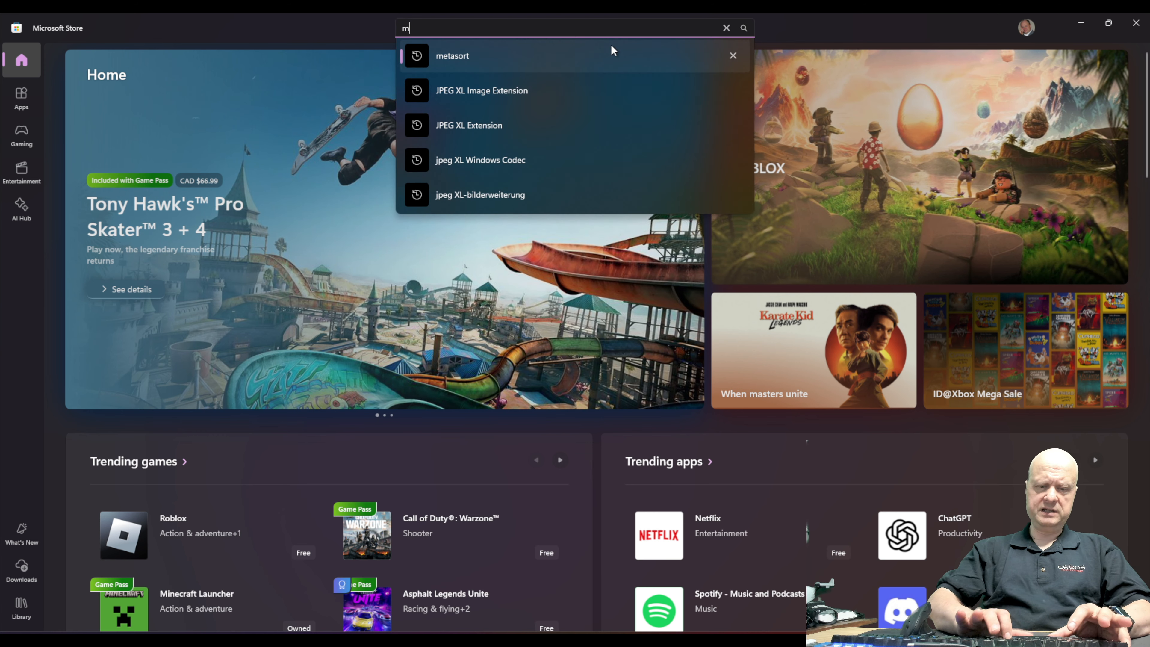
{"action": "key", "text": "Return"}
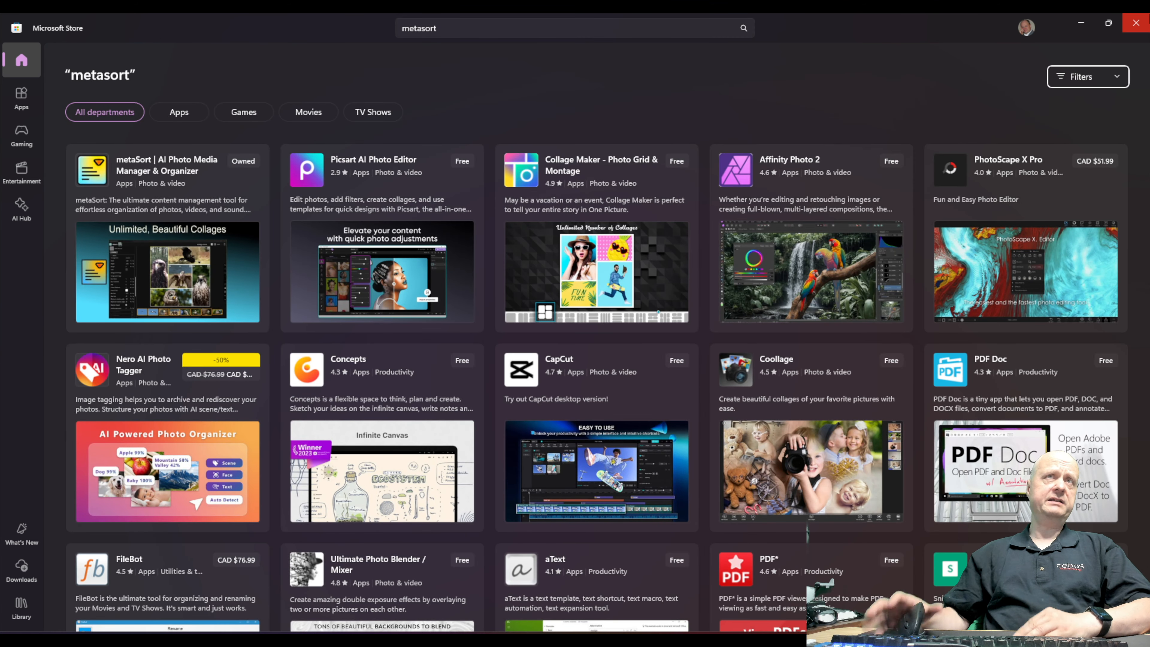
{"action": "mouse_move", "coordinate": [144, 173]}
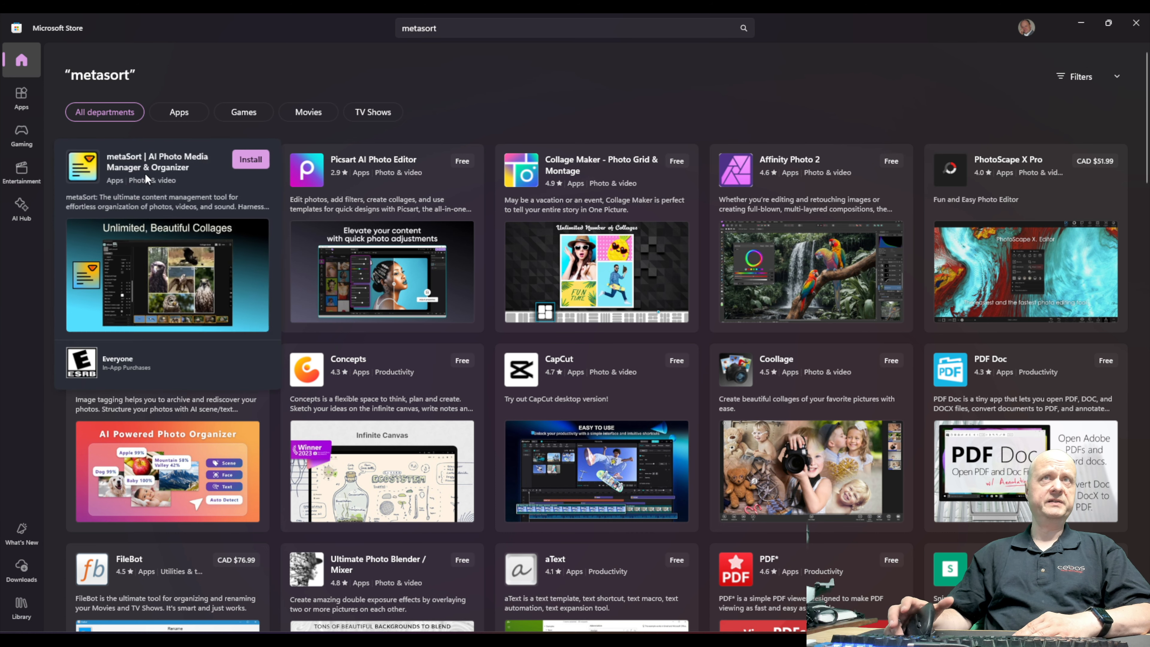
{"action": "left_click", "coordinate": [253, 161]}
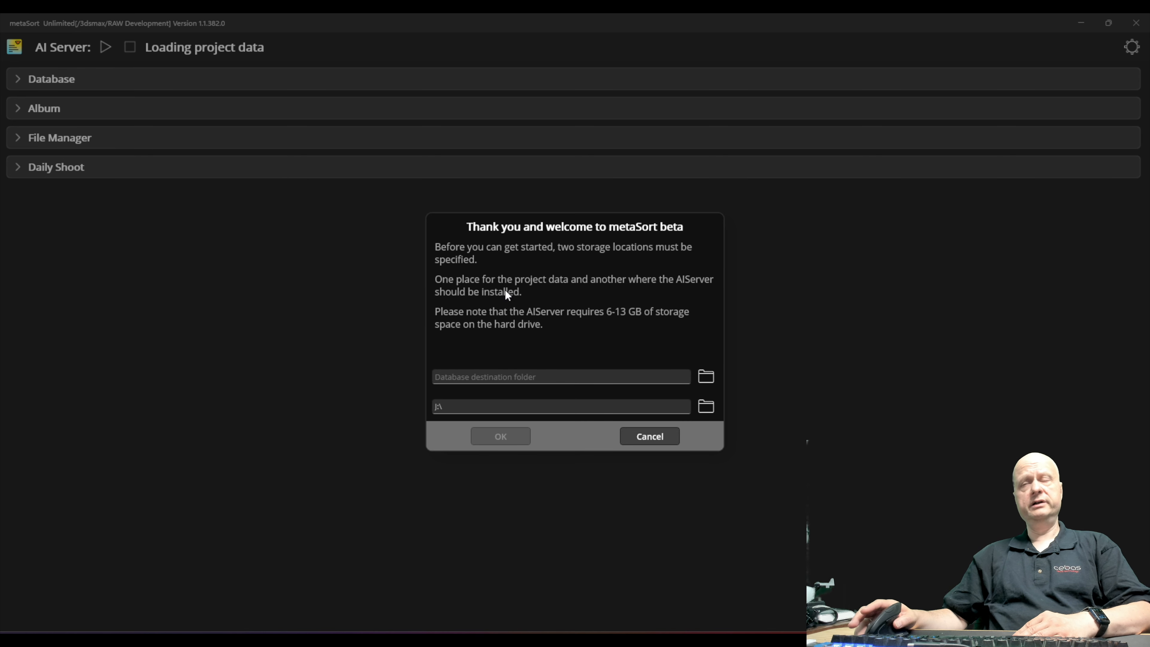
Step: Set both the database destination folder and the AIServer install location to J:\metaSort_getting started and confirm the setup
{"action": "left_click", "coordinate": [708, 376]}
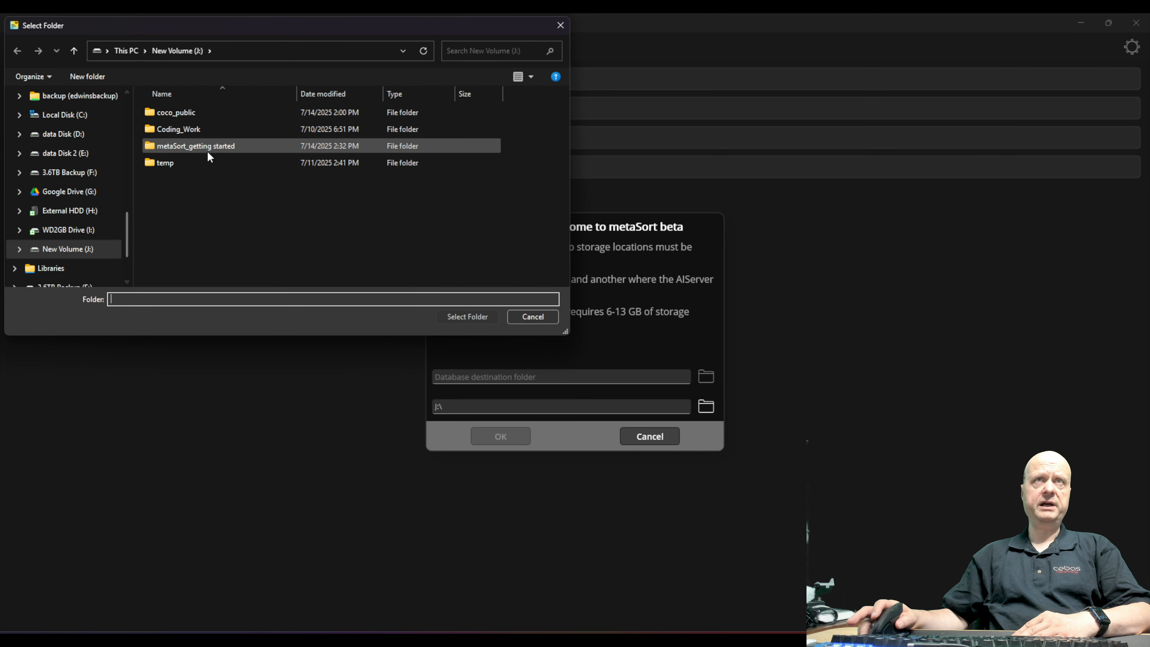
{"action": "double_click", "coordinate": [221, 146]}
{"action": "left_click", "coordinate": [468, 316]}
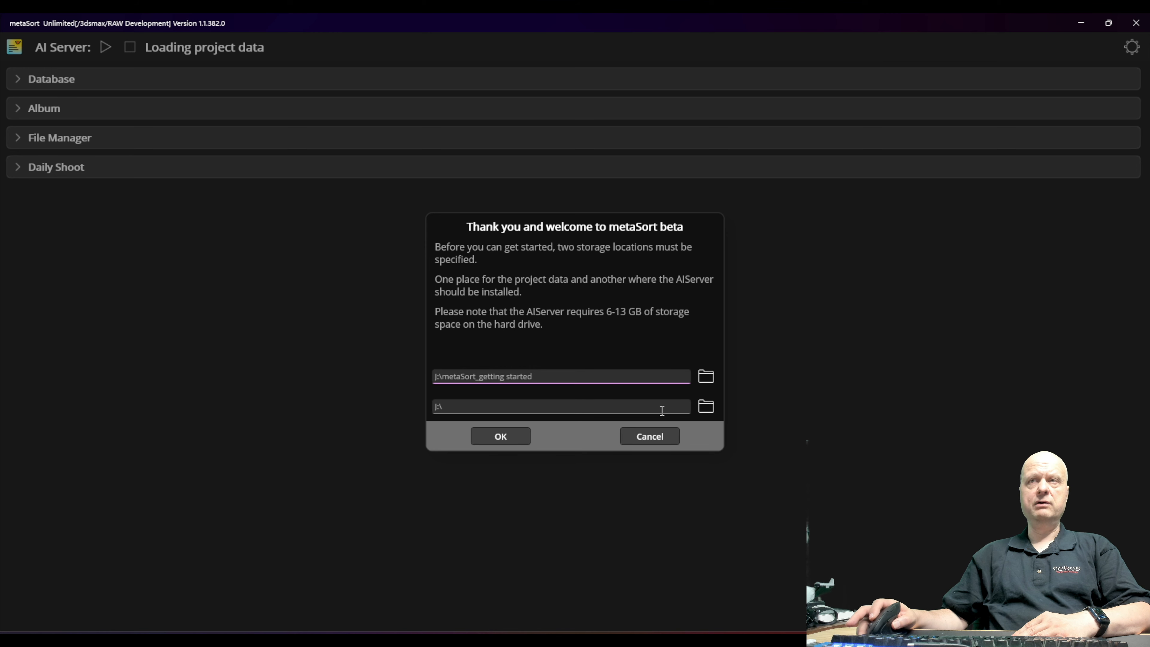
{"action": "left_click", "coordinate": [708, 411]}
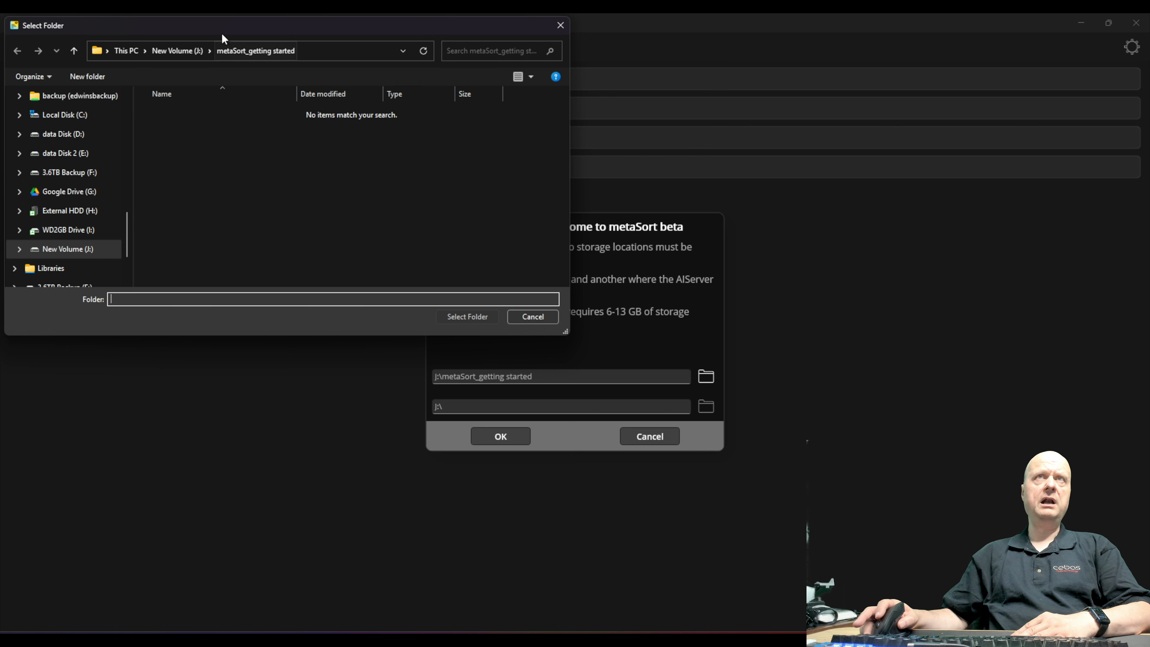
{"action": "left_click", "coordinate": [234, 52]}
{"action": "left_click", "coordinate": [468, 317]}
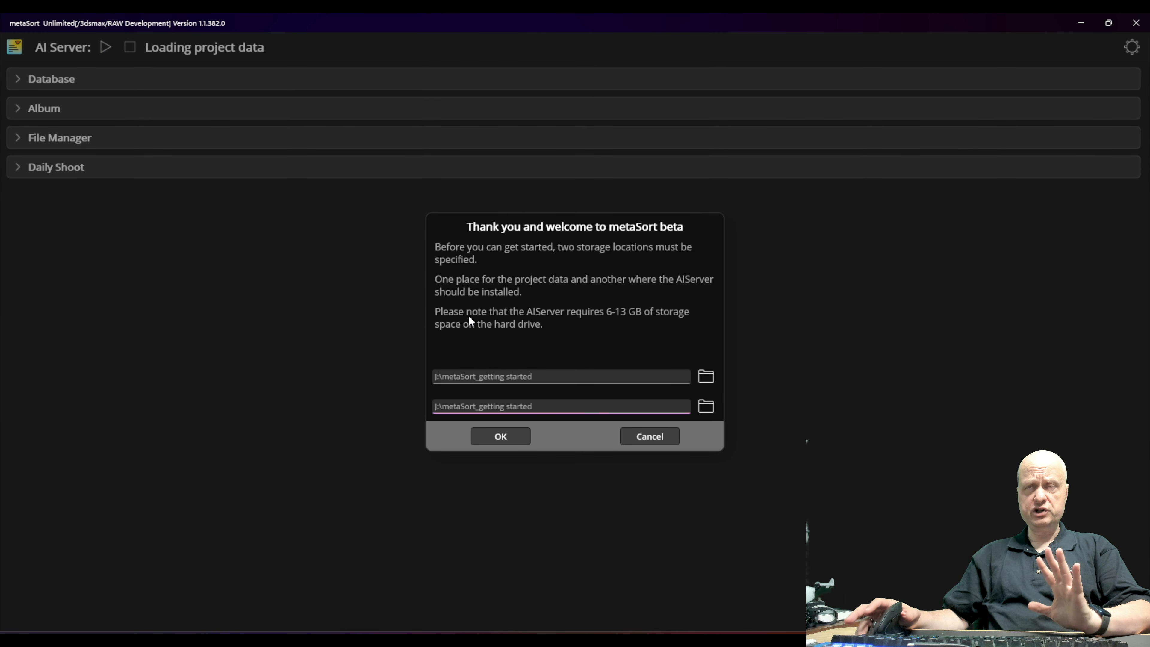
{"action": "left_click", "coordinate": [502, 437]}
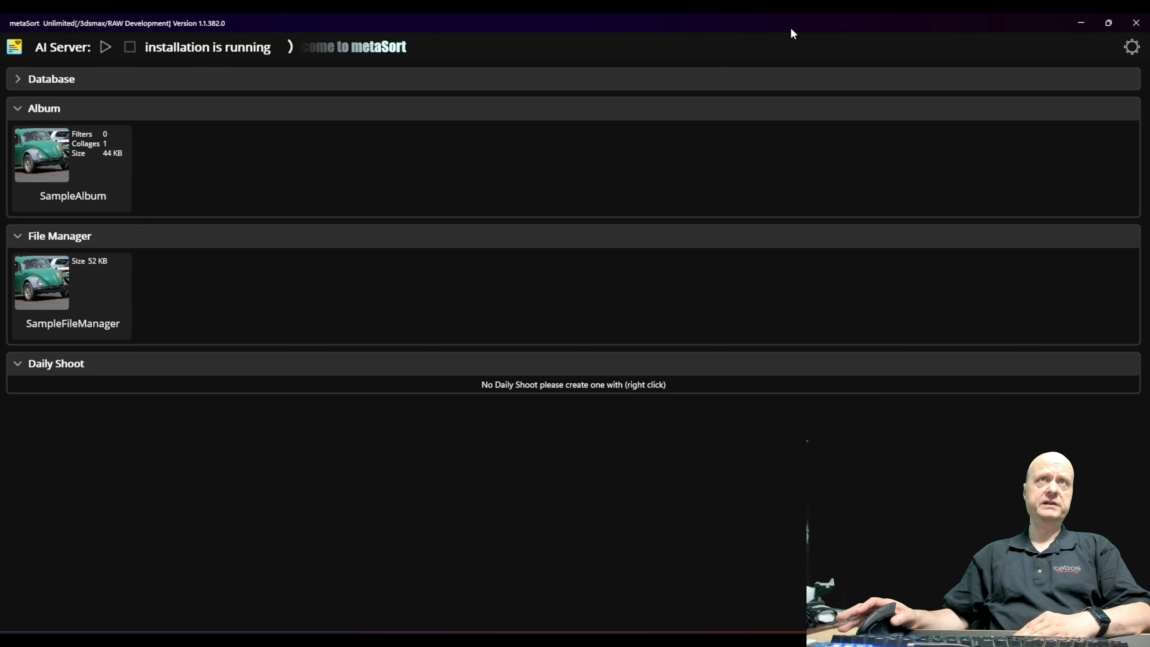
Step: Collapse the Album and File Manager sections, and bring the AI server console into view before moving it out of the way
{"action": "left_click", "coordinate": [18, 109]}
{"action": "left_click", "coordinate": [18, 138]}
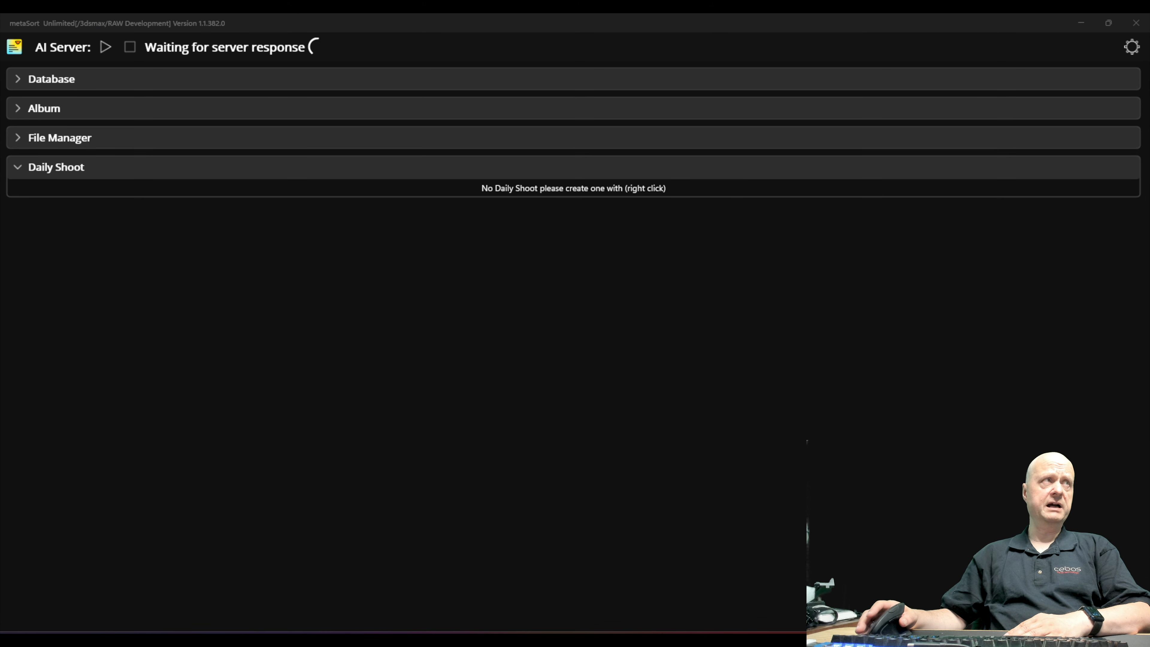
{"action": "left_click_drag", "start_coordinate": [0, 153], "coordinate": [318, 246]}
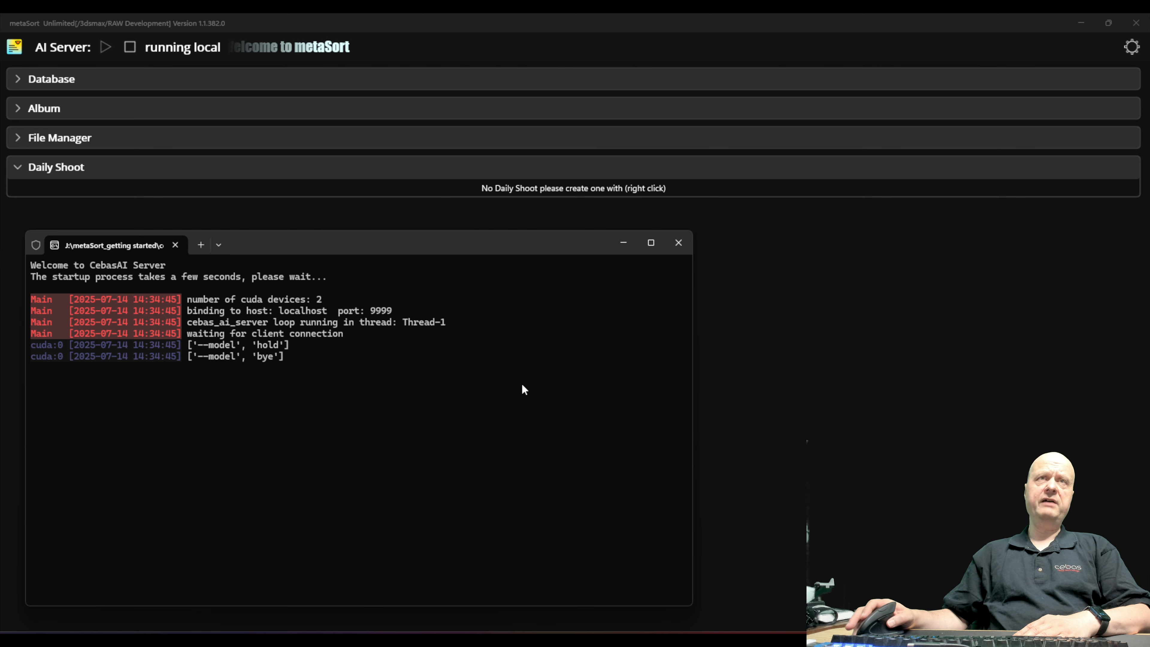
{"action": "left_click_drag", "start_coordinate": [566, 240], "coordinate": [0, 338]}
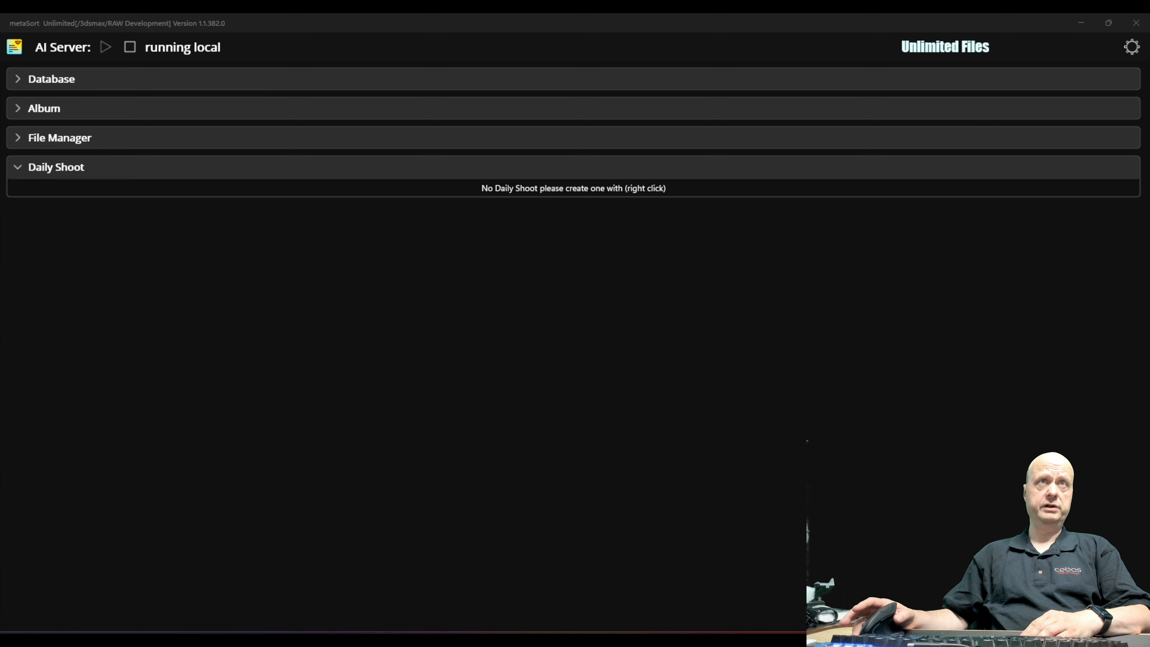
Step: Expand the Database, Album and File Manager sections and collapse Daily Shoot
{"action": "left_click", "coordinate": [40, 81]}
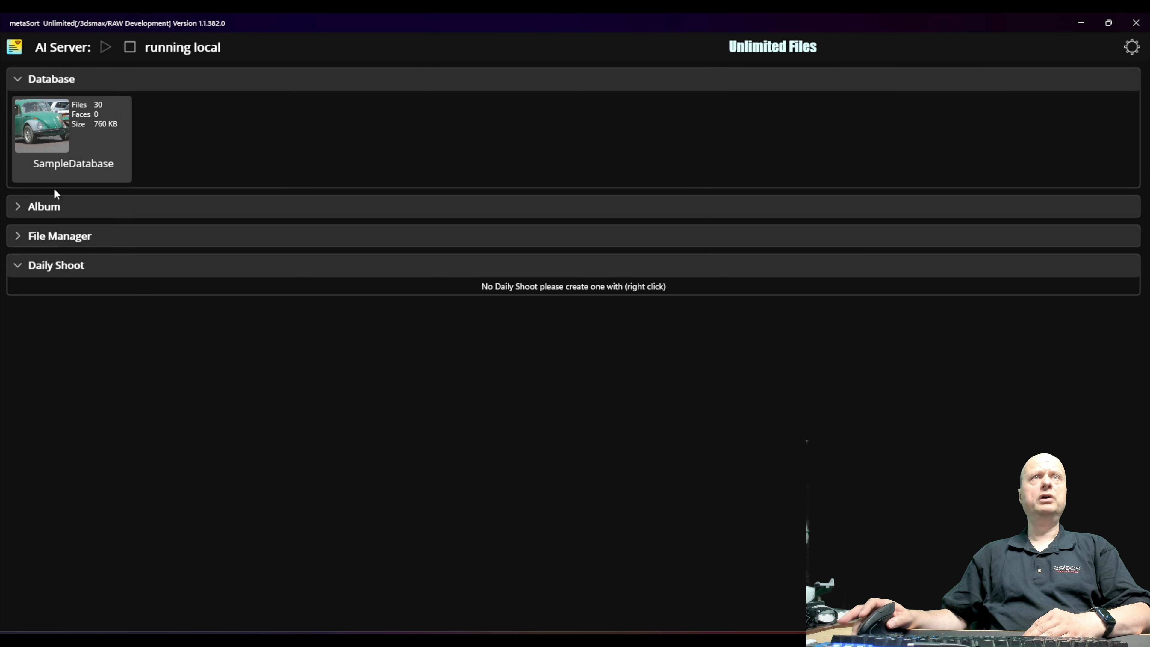
{"action": "left_click", "coordinate": [39, 207]}
{"action": "left_click", "coordinate": [37, 334]}
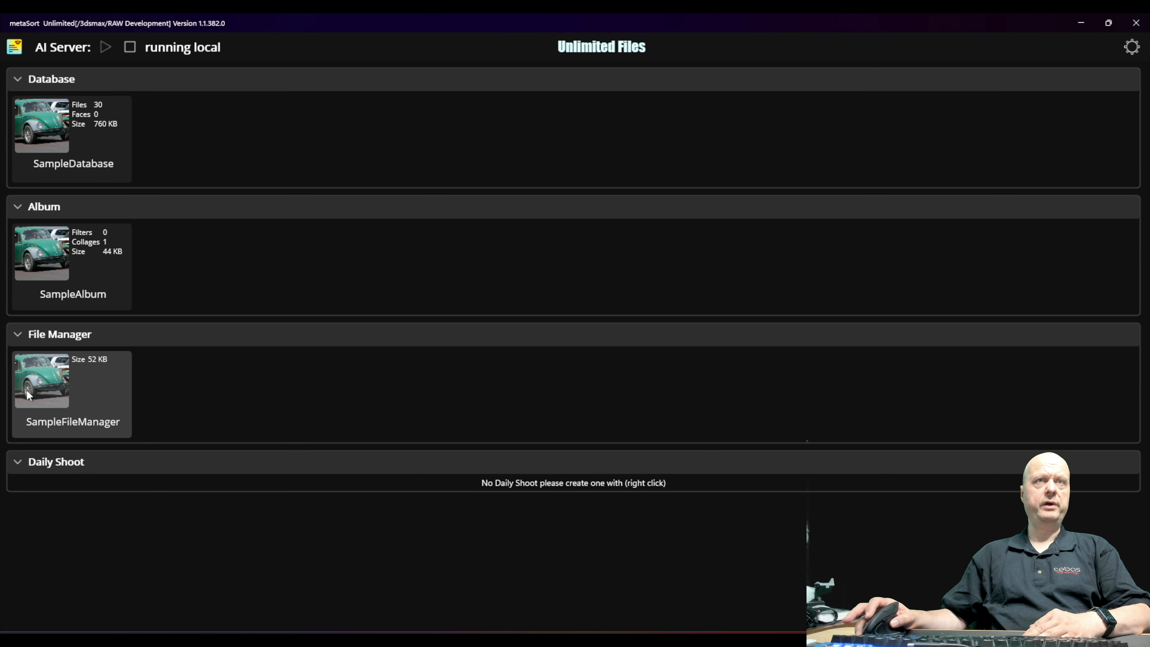
{"action": "left_click", "coordinate": [28, 467]}
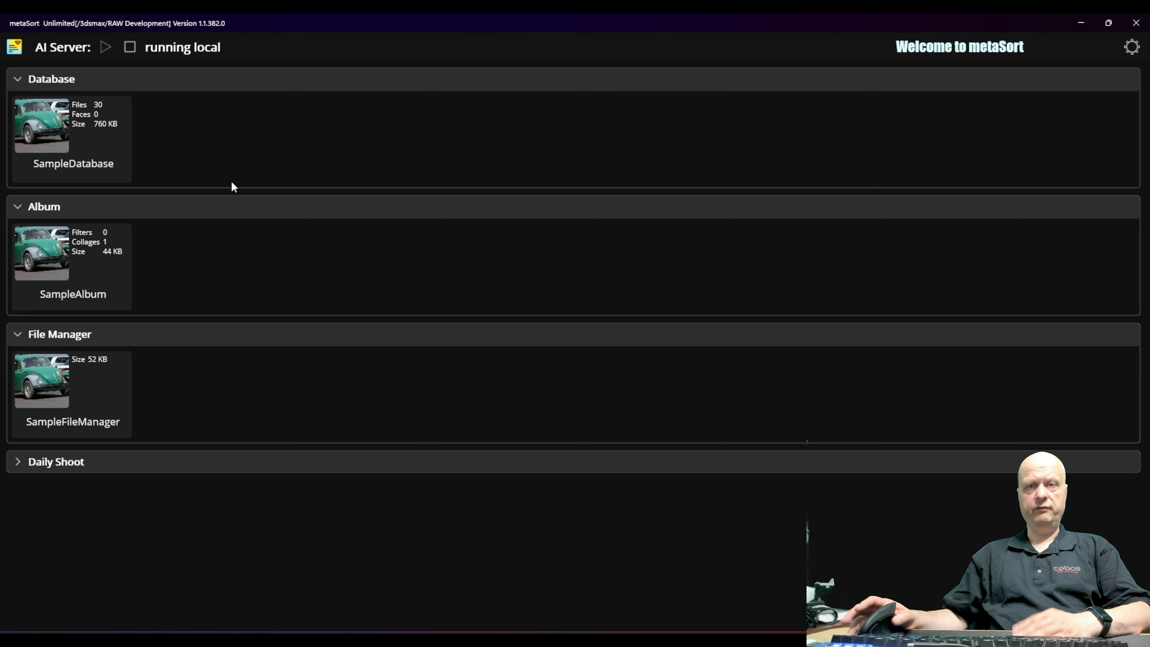
Step: Open SampleDatabase and examine the tags and descriptions of the shoe sale image and the motorcycle image, returning to the thumbnail grid
{"action": "left_click", "coordinate": [95, 141]}
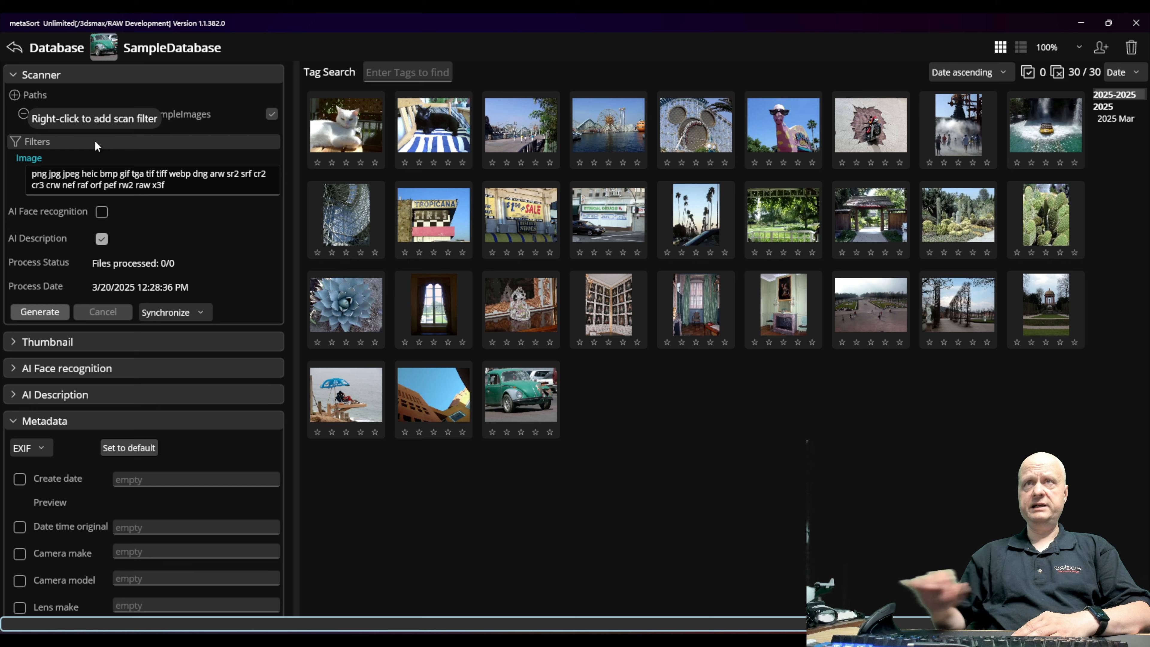
{"action": "double_click", "coordinate": [509, 220]}
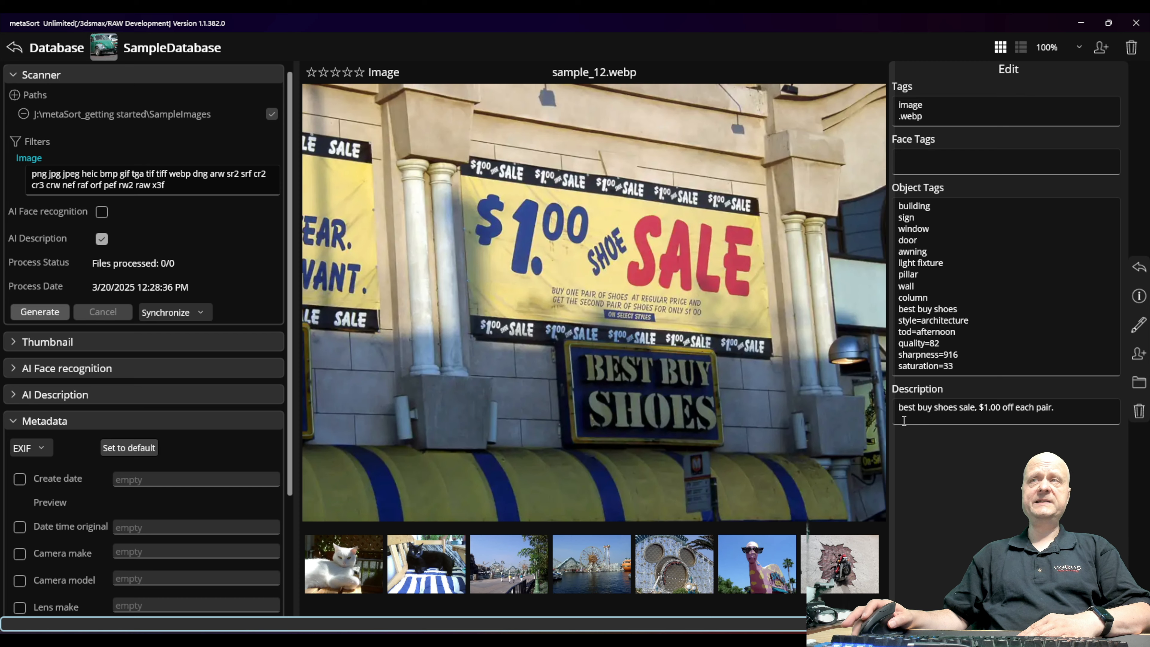
{"action": "left_click", "coordinate": [1139, 268]}
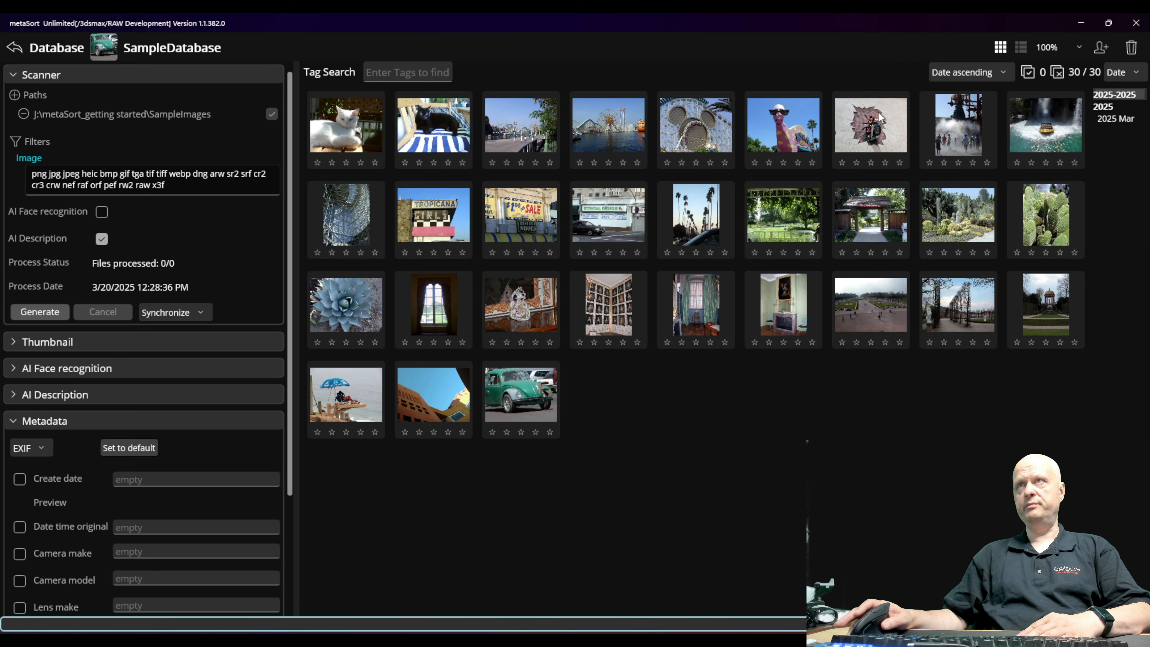
{"action": "double_click", "coordinate": [879, 127]}
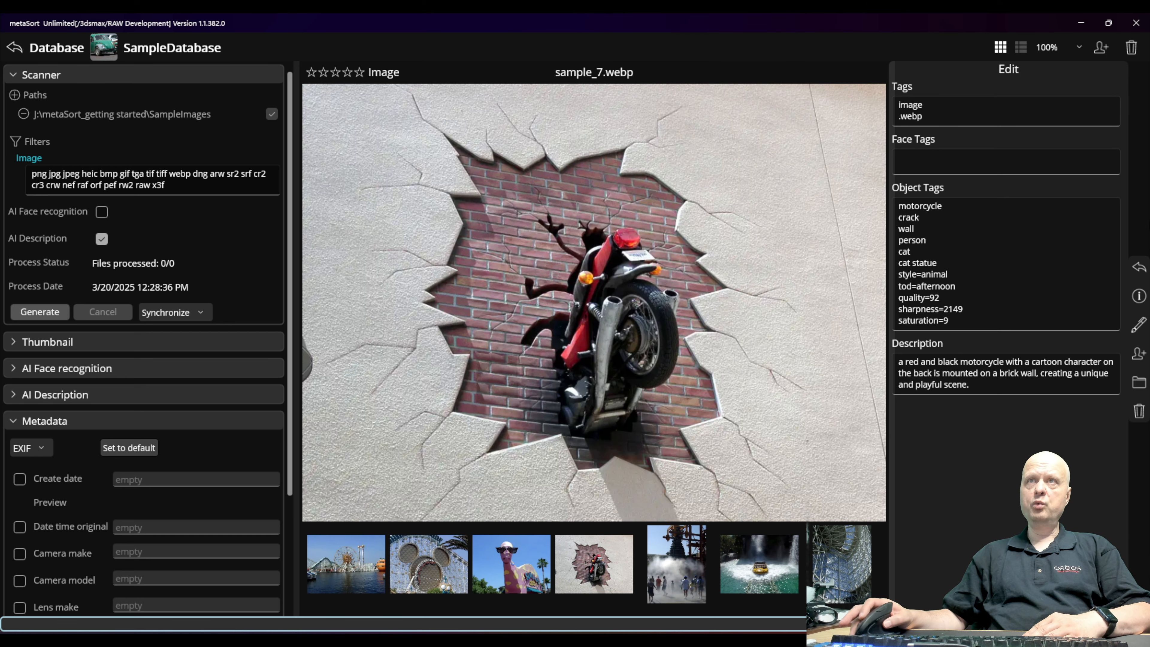
{"action": "left_click", "coordinate": [1140, 267]}
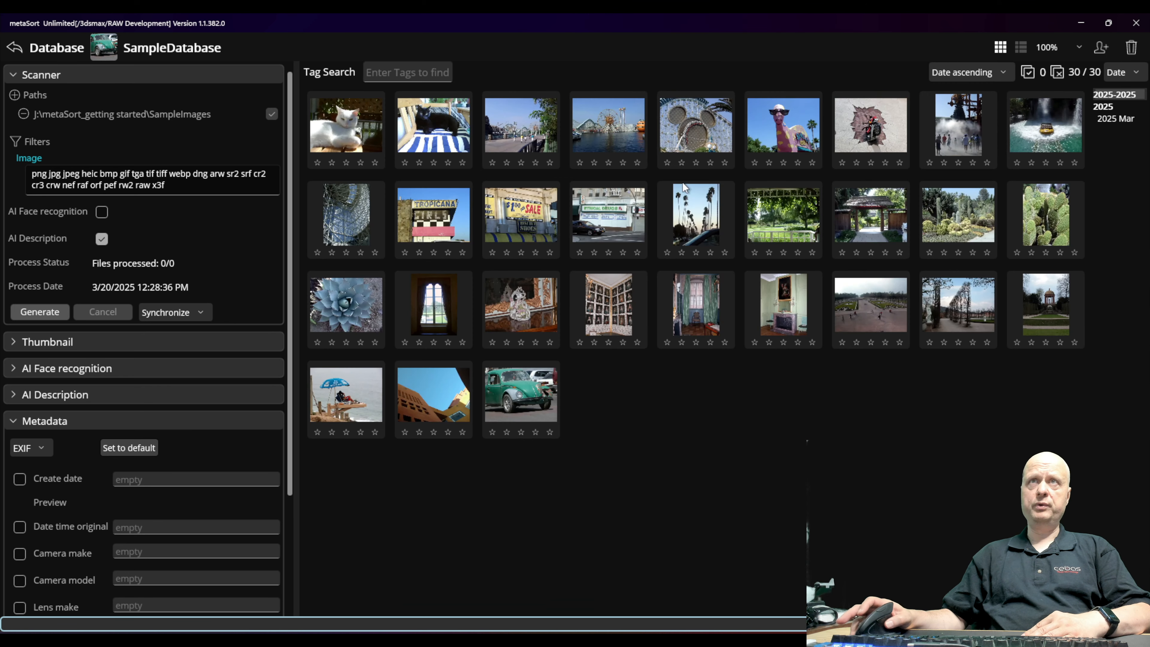
Step: Search the sample images by the tag "cat" and clear the search text
{"action": "left_click", "coordinate": [386, 68]}
{"action": "type", "text": "cat"}
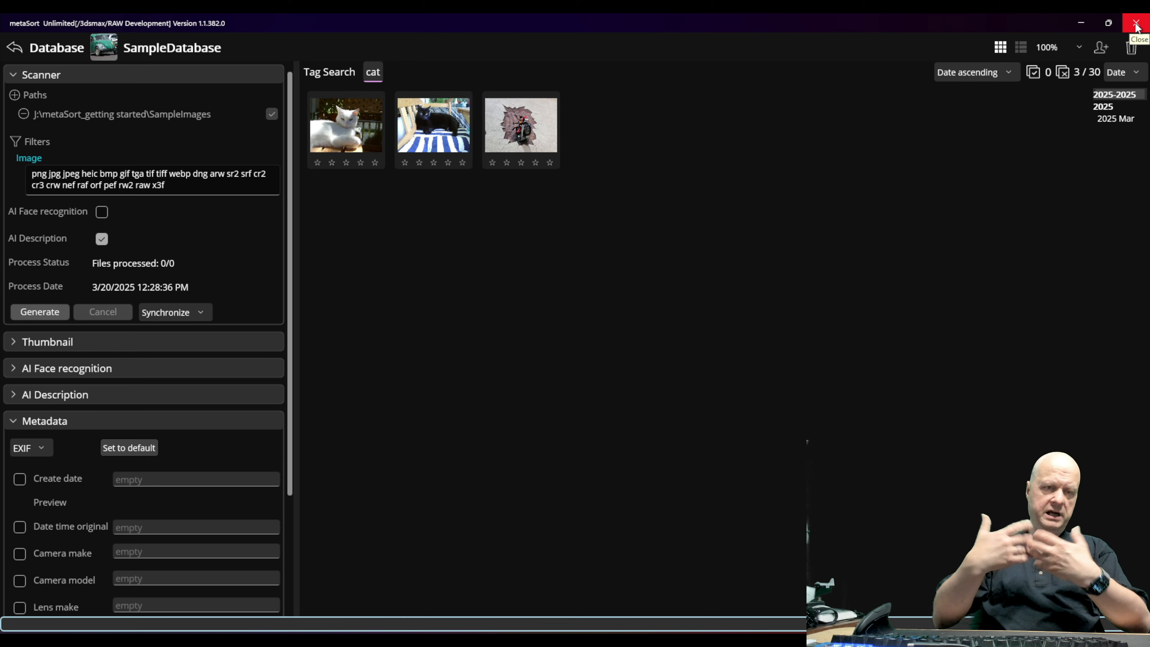
{"action": "key", "text": "BackSpace"}
{"action": "key", "text": "BackSpace"}
{"action": "key", "text": "BackSpace"}
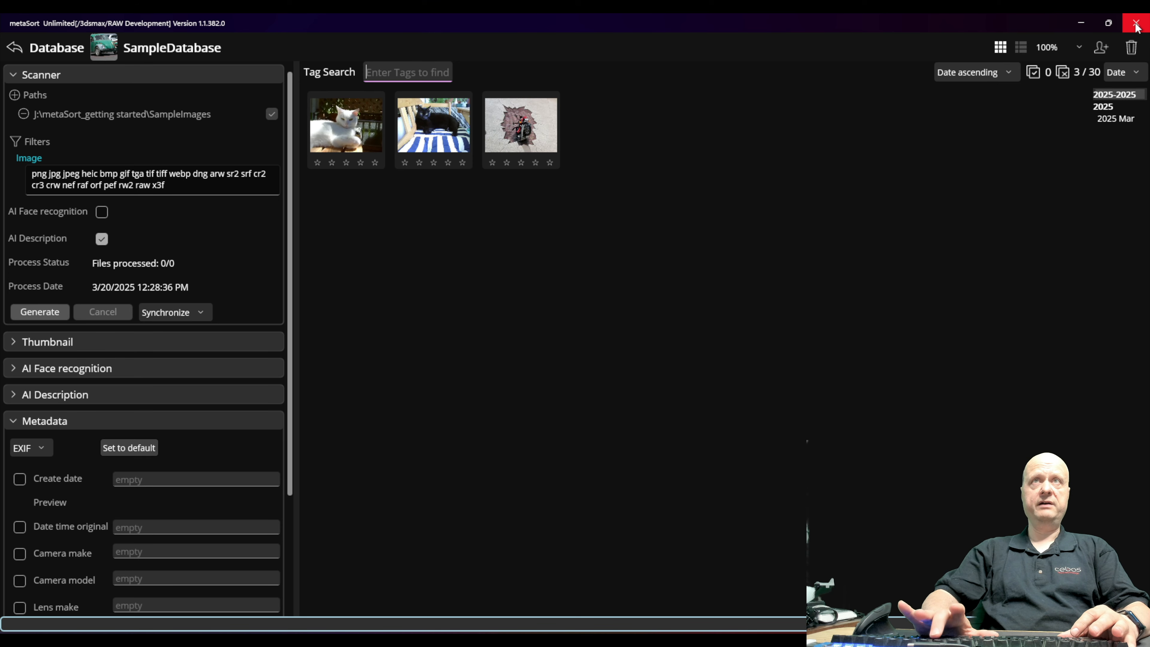
Step: Search the sample images by the tag "cars", shorten it to "car", and clear the tag search
{"action": "type", "text": "cars"}
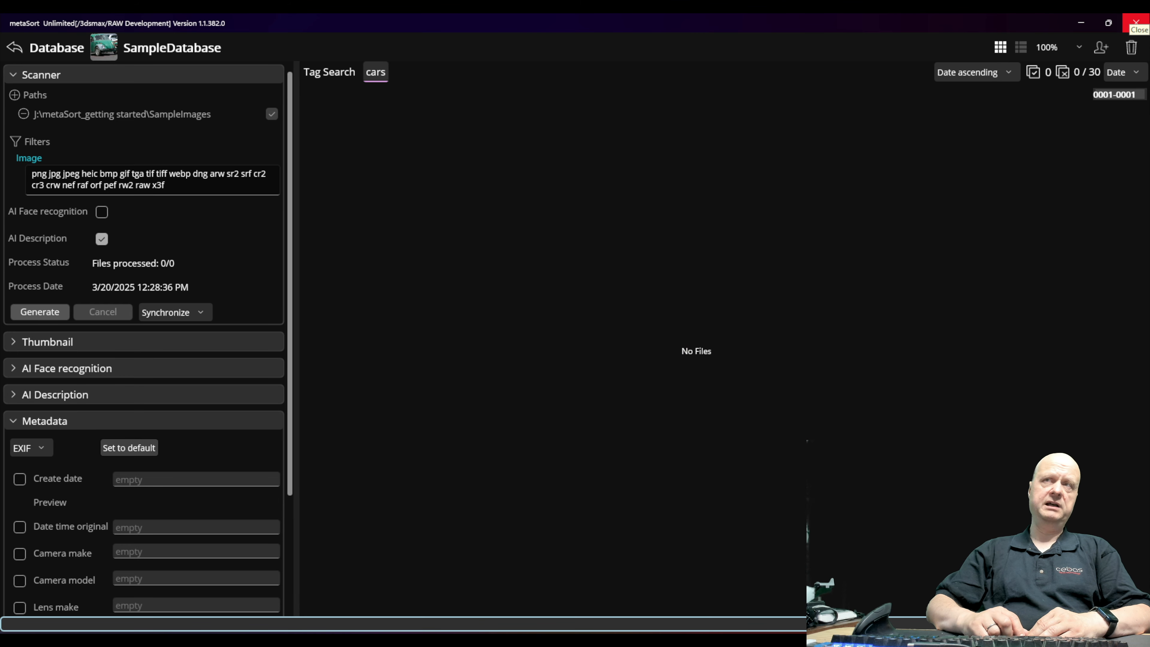
{"action": "key", "text": "BackSpace"}
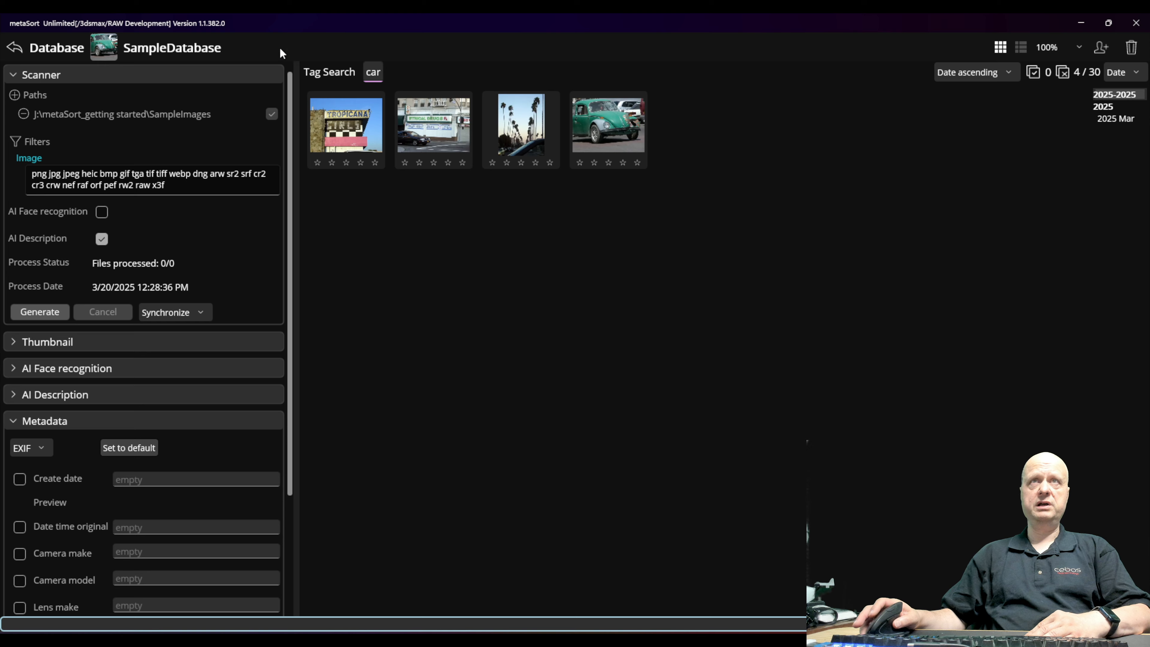
{"action": "key", "text": "BackSpace"}
{"action": "key", "text": "BackSpace"}
{"action": "key", "text": "BackSpace"}
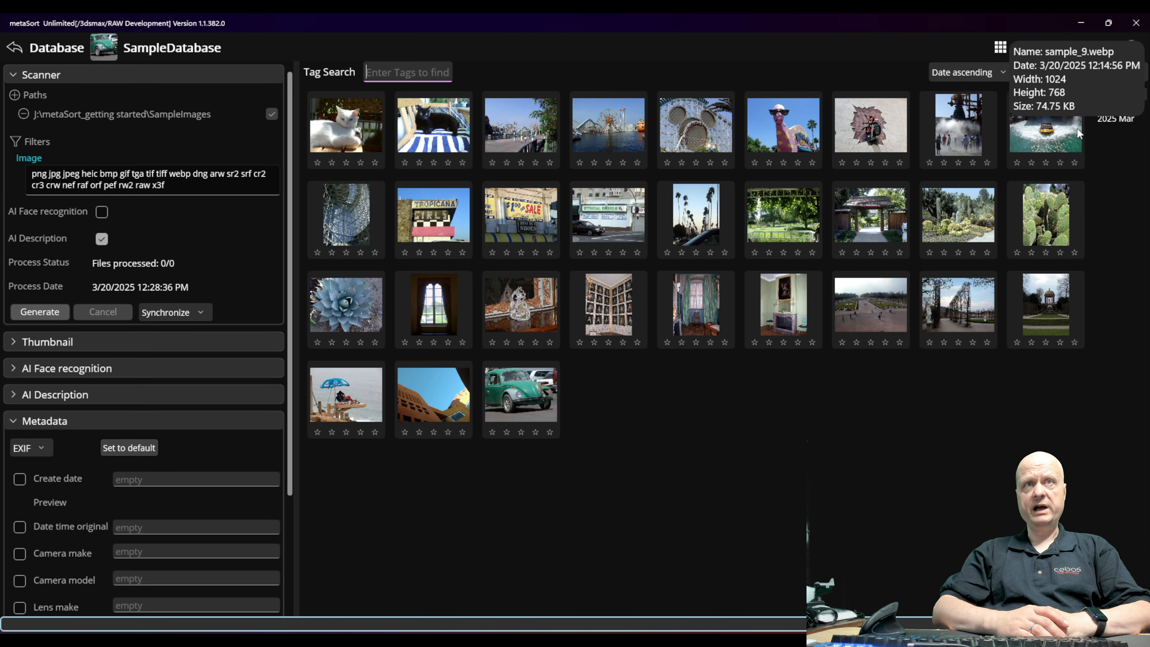
Step: Leave the database, open SampleAlbum, and show its collages and default layouts with the Collage section expanded and Display Filter collapsed
{"action": "left_click", "coordinate": [15, 47]}
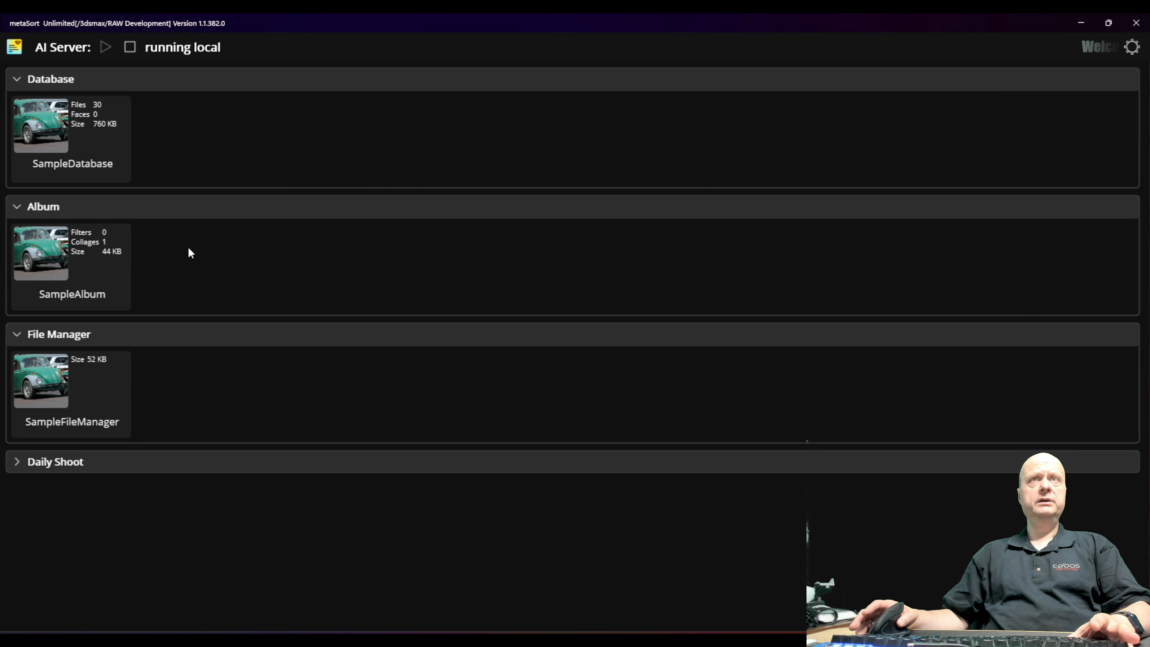
{"action": "left_click", "coordinate": [84, 252]}
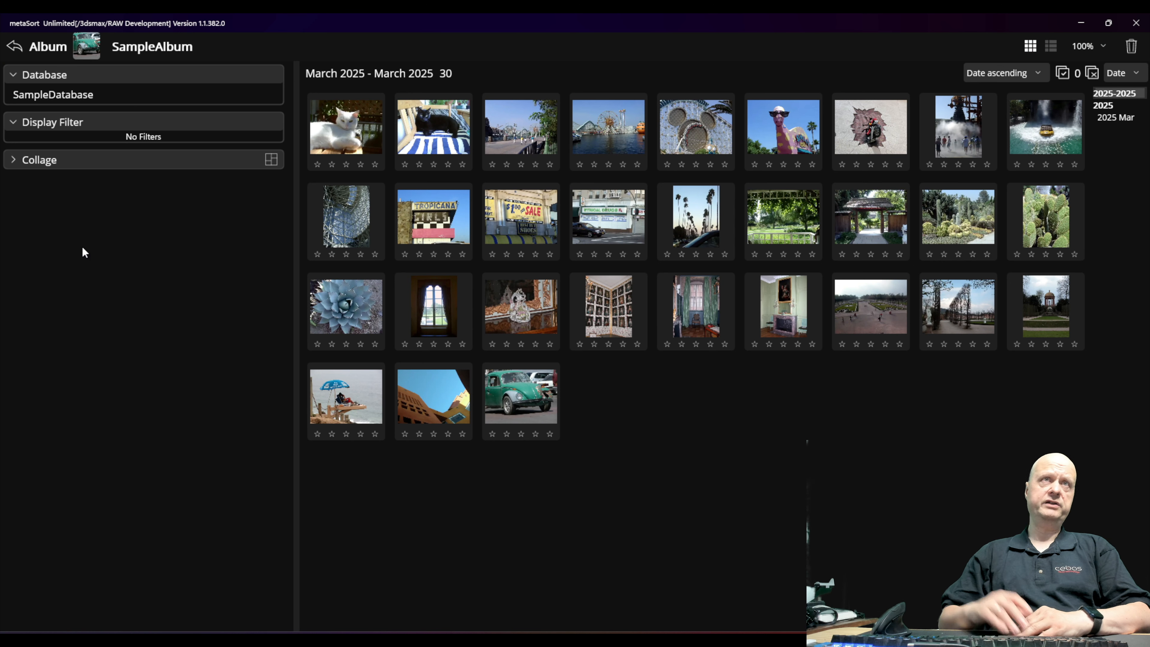
{"action": "left_click", "coordinate": [14, 125]}
{"action": "left_click", "coordinate": [19, 150]}
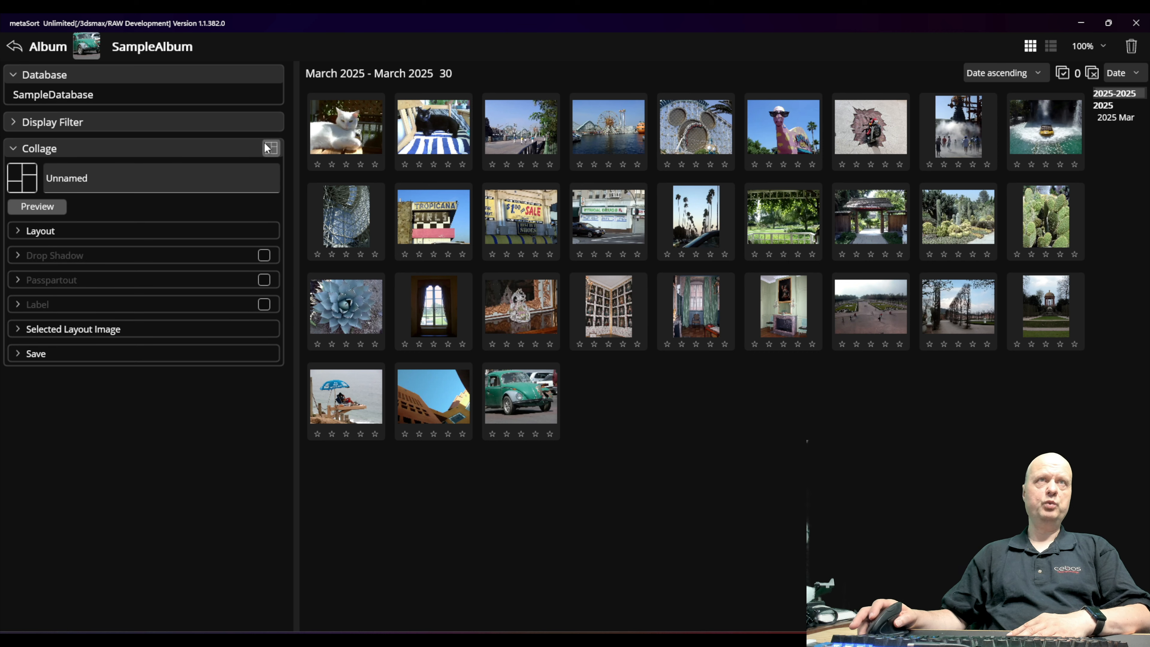
{"action": "left_click", "coordinate": [15, 149]}
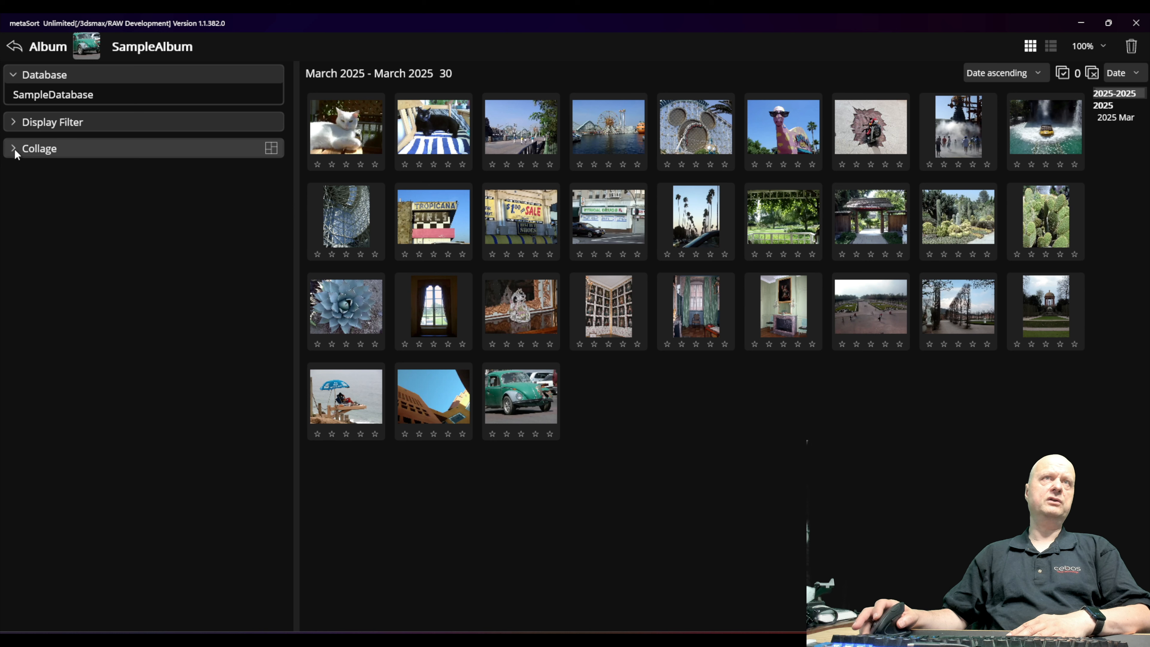
{"action": "left_click", "coordinate": [15, 152]}
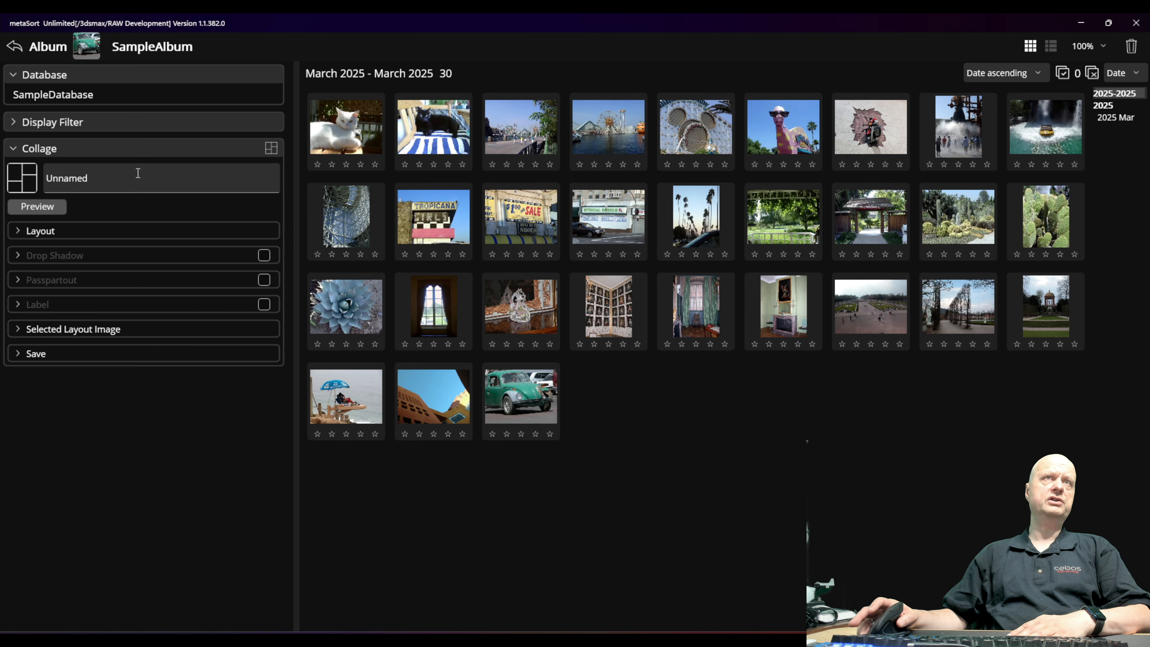
{"action": "left_click", "coordinate": [271, 149]}
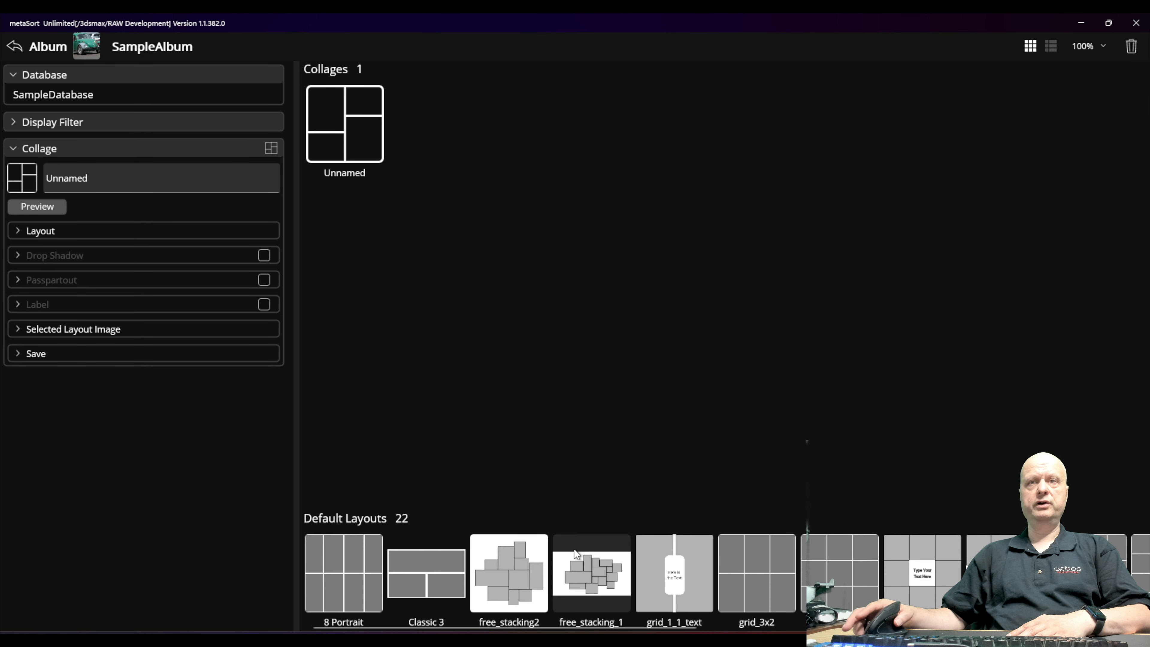
Step: Browse the default layouts, add Grid_4_3_4 to the album's collages, and open the new collage
{"action": "scroll", "coordinate": [574, 544], "scroll_direction": "down", "scroll_amount": 6}
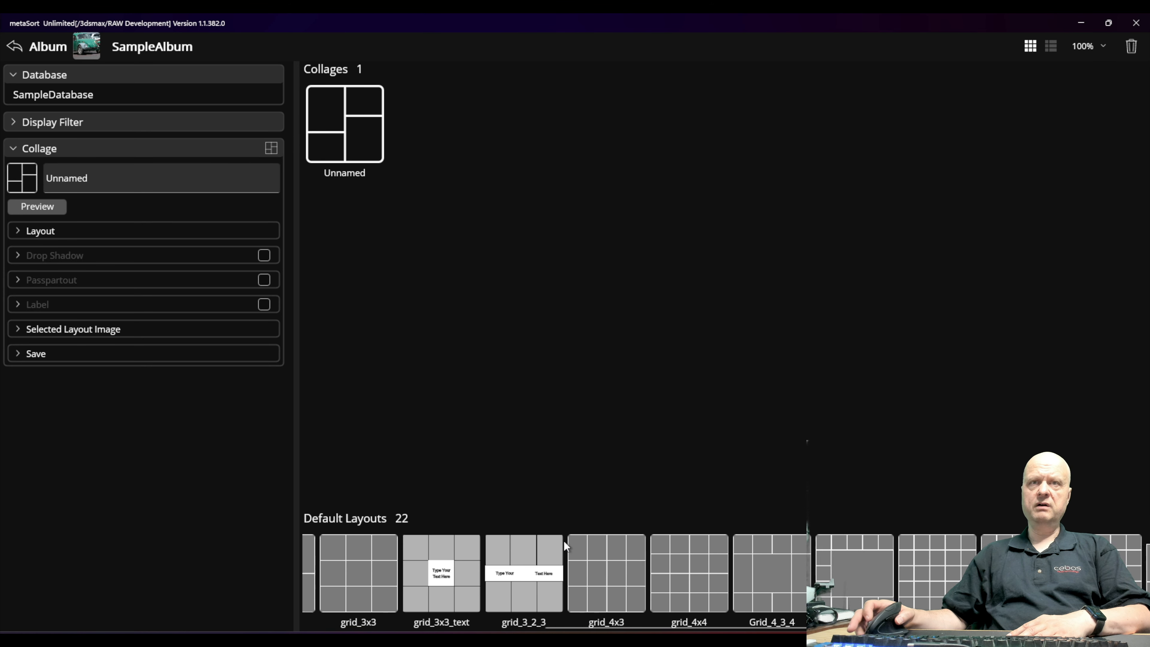
{"action": "scroll", "coordinate": [565, 546], "scroll_direction": "up", "scroll_amount": 3}
{"action": "scroll", "coordinate": [509, 575], "scroll_direction": "down", "scroll_amount": 5}
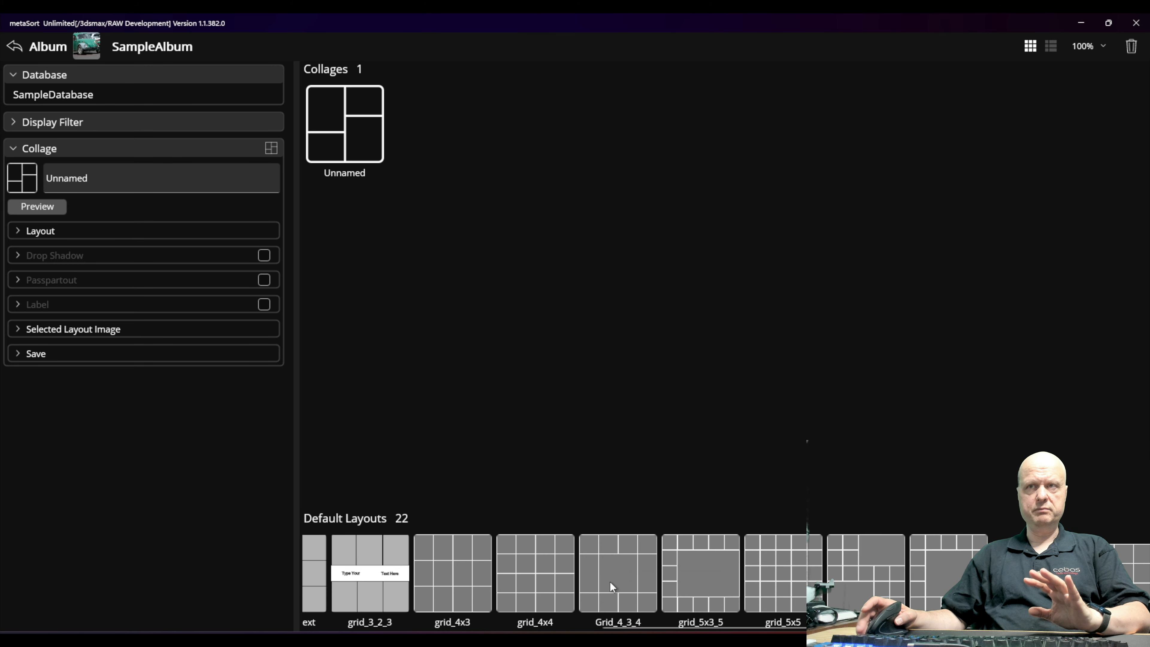
{"action": "left_click", "coordinate": [648, 591]}
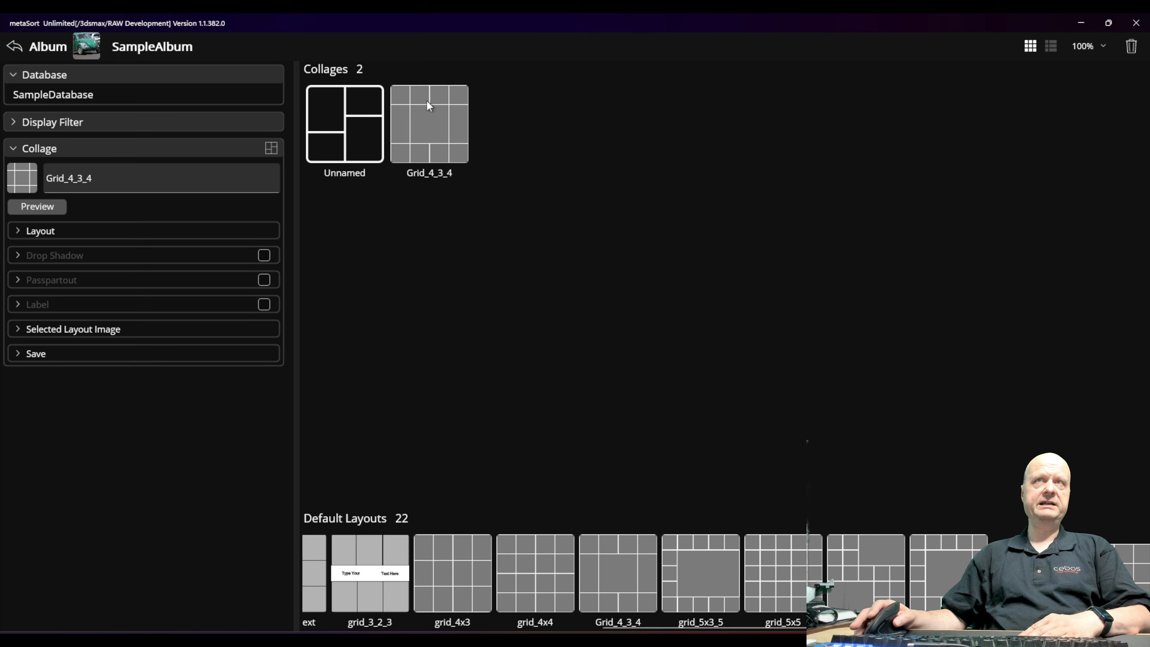
{"action": "double_click", "coordinate": [430, 131]}
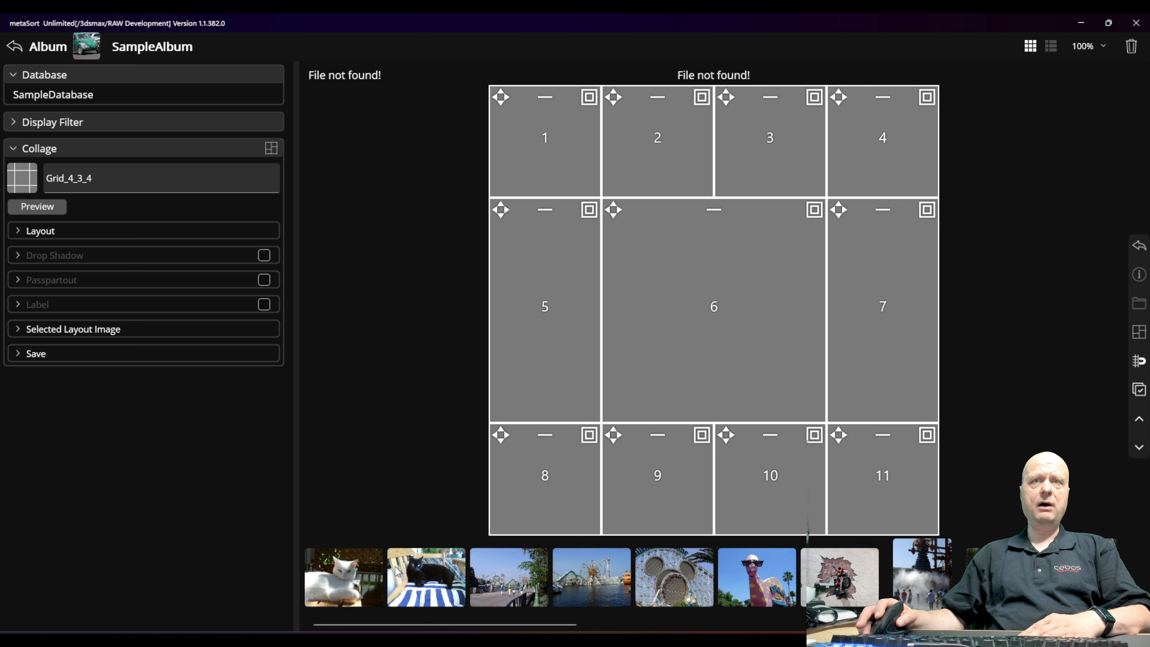
Step: Place the black cat photo in cell 6 and the sunglasses giraffe photo in cell 7, moving and scaling the giraffe to frame its face
{"action": "left_click_drag", "start_coordinate": [419, 588], "coordinate": [749, 303]}
{"action": "left_click_drag", "start_coordinate": [756, 597], "coordinate": [908, 218]}
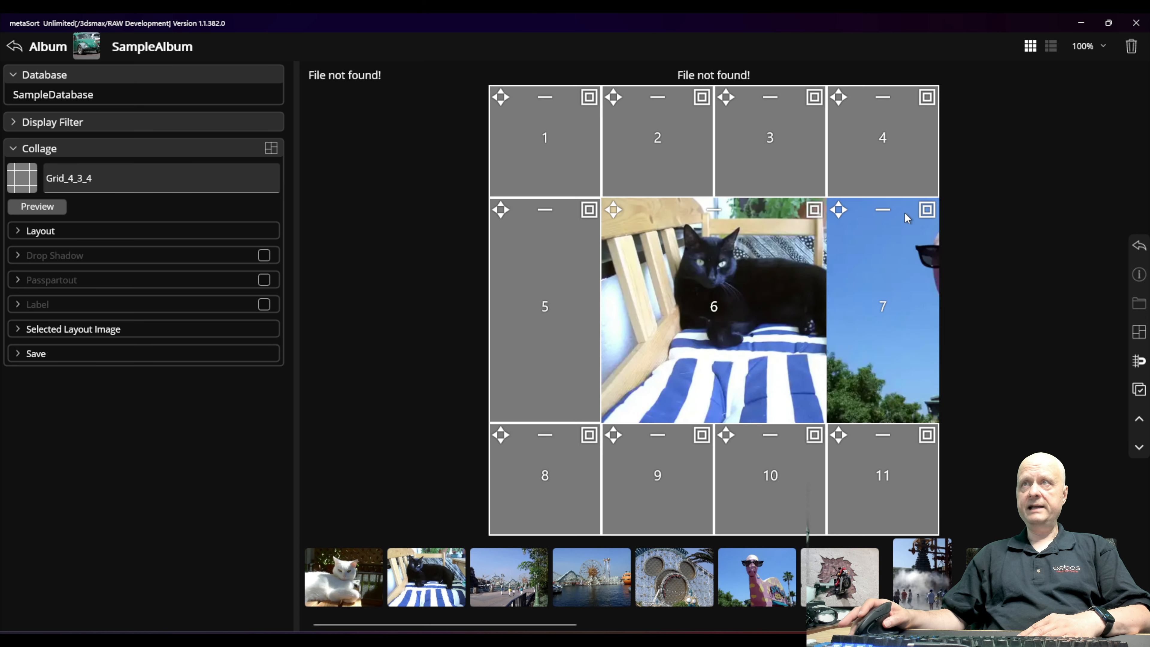
{"action": "left_click", "coordinate": [840, 212]}
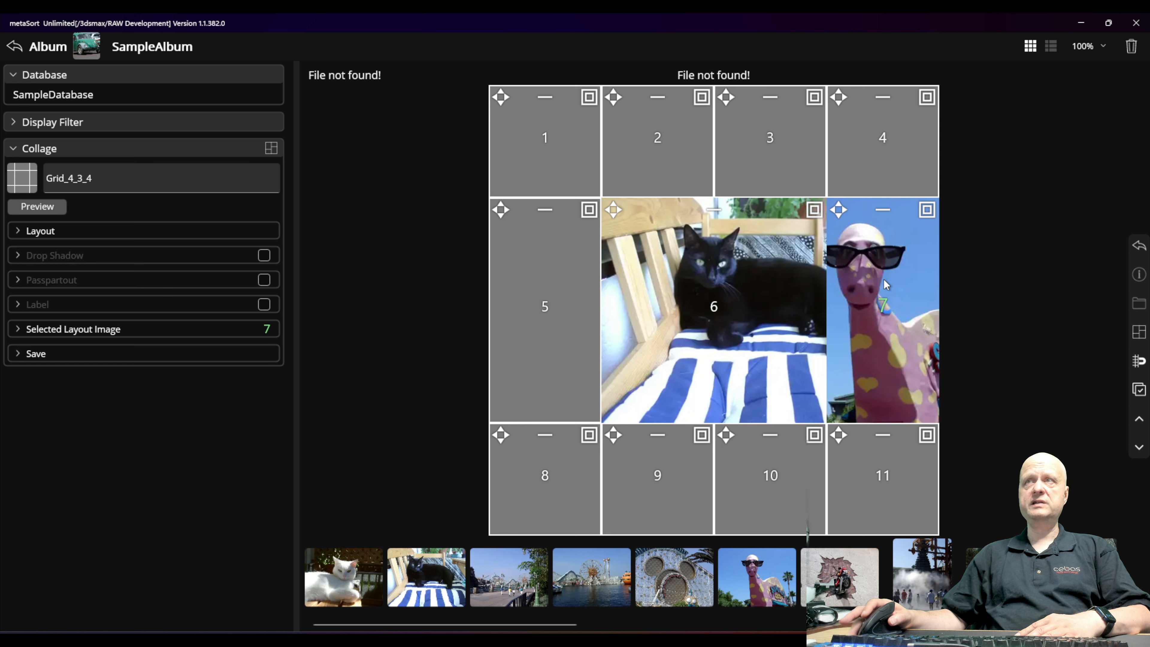
{"action": "left_click", "coordinate": [927, 213]}
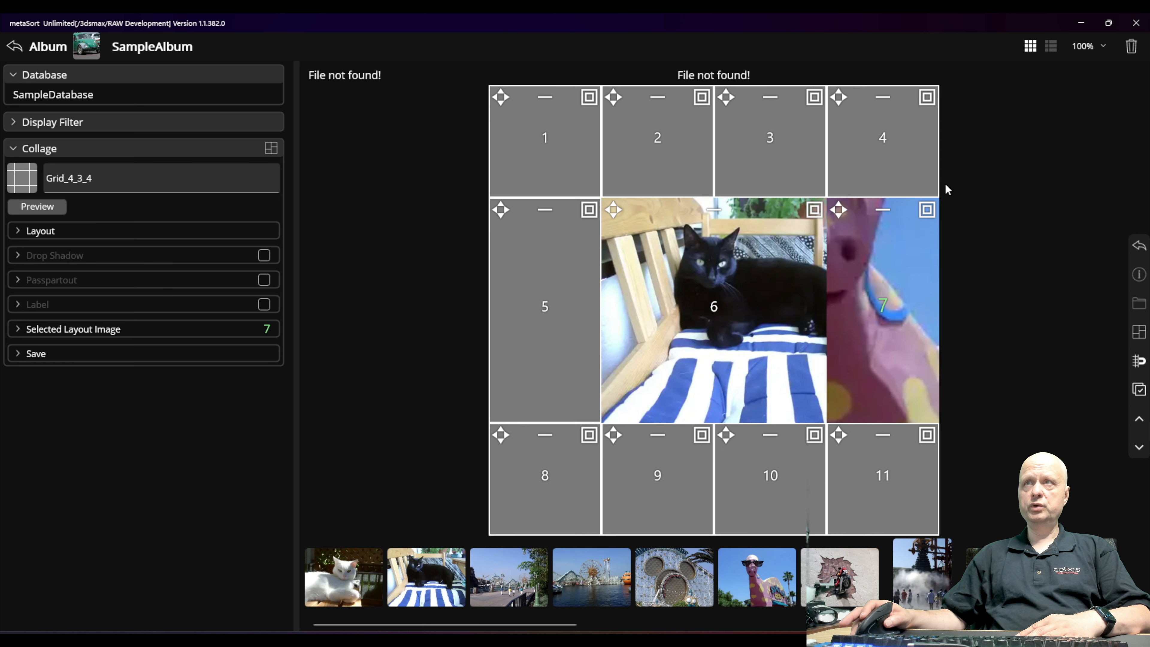
{"action": "left_click_drag", "start_coordinate": [838, 206], "coordinate": [897, 305]}
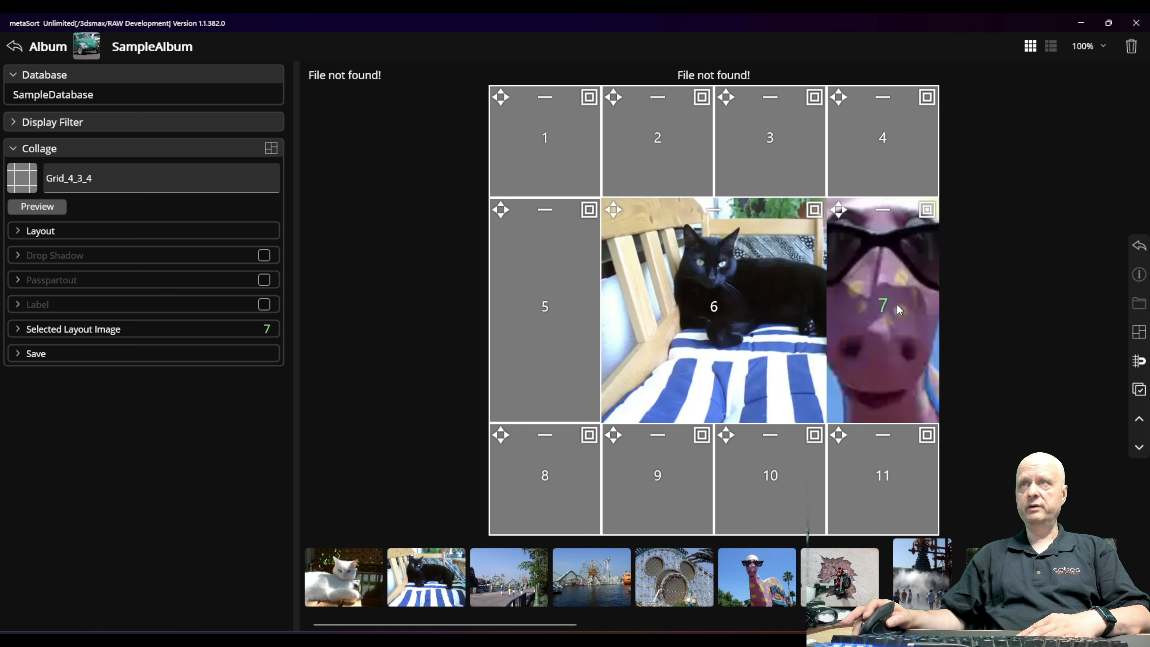
{"action": "left_click_drag", "start_coordinate": [928, 207], "coordinate": [921, 225]}
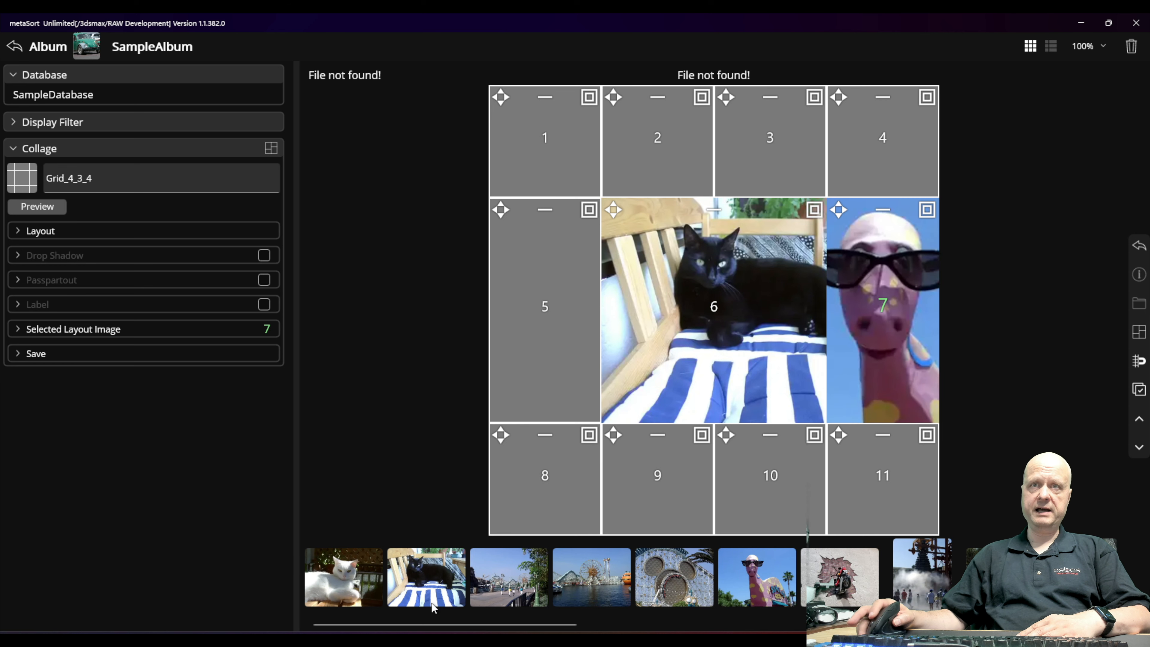
Step: Fill cell 5 with the promenade photo and cells 8 to 11 with the mouse-ears mosaic, steam tower, wall motorcycle and yellow boat photos
{"action": "left_click_drag", "start_coordinate": [511, 580], "coordinate": [547, 340]}
{"action": "left_click_drag", "start_coordinate": [675, 587], "coordinate": [586, 483]}
{"action": "left_click_drag", "start_coordinate": [811, 589], "coordinate": [767, 506]}
{"action": "left_click_drag", "start_coordinate": [915, 562], "coordinate": [659, 491]}
{"action": "left_click_drag", "start_coordinate": [1003, 578], "coordinate": [874, 476]}
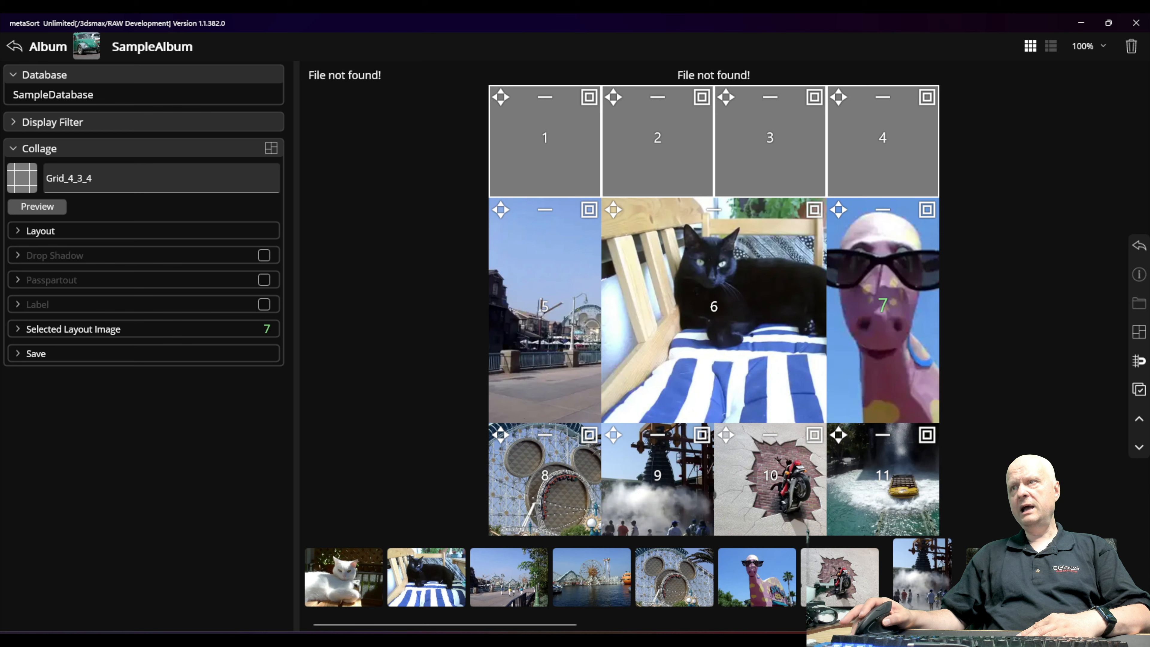
Step: Fill the top row's cells 1 to 4 with the steel lattice, yellow boat, Ethical Drugs storefront and green park photos
{"action": "left_click_drag", "start_coordinate": [1103, 579], "coordinate": [566, 178]}
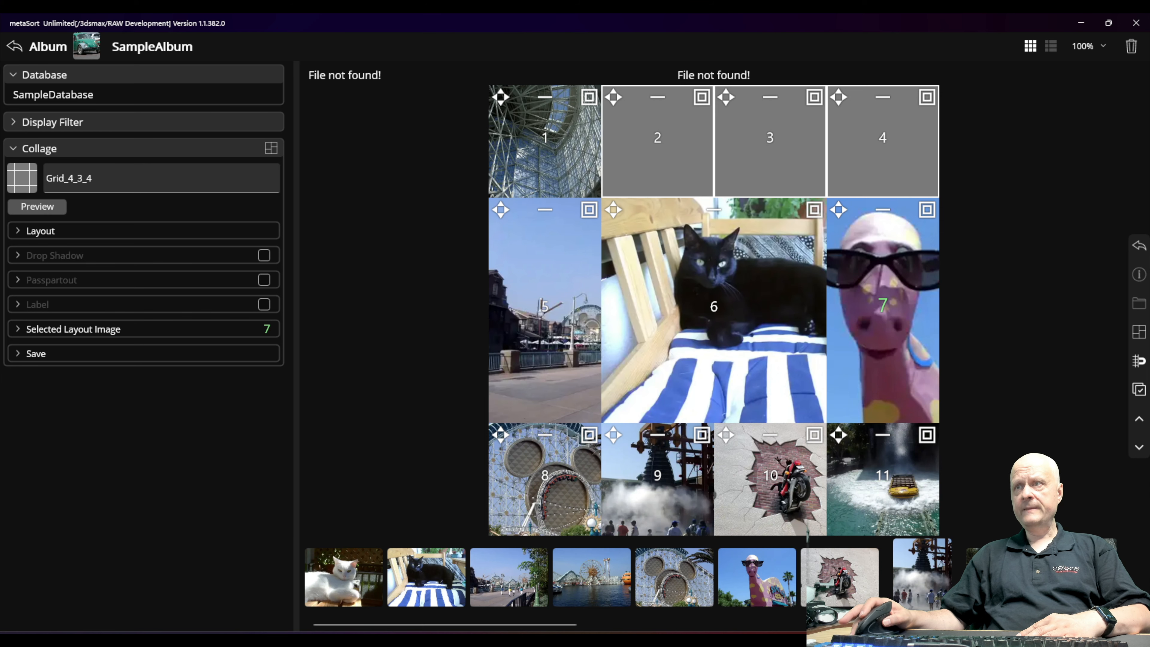
{"action": "left_click_drag", "start_coordinate": [1012, 584], "coordinate": [690, 151]}
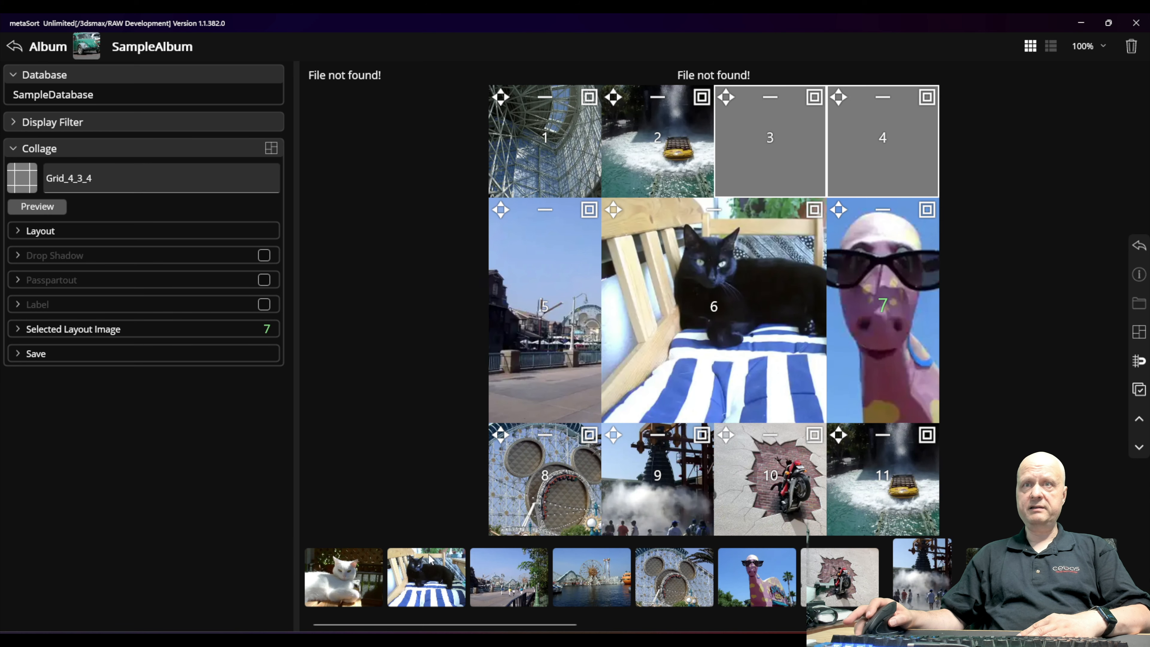
{"action": "scroll", "coordinate": [853, 567], "scroll_direction": "down", "scroll_amount": 5}
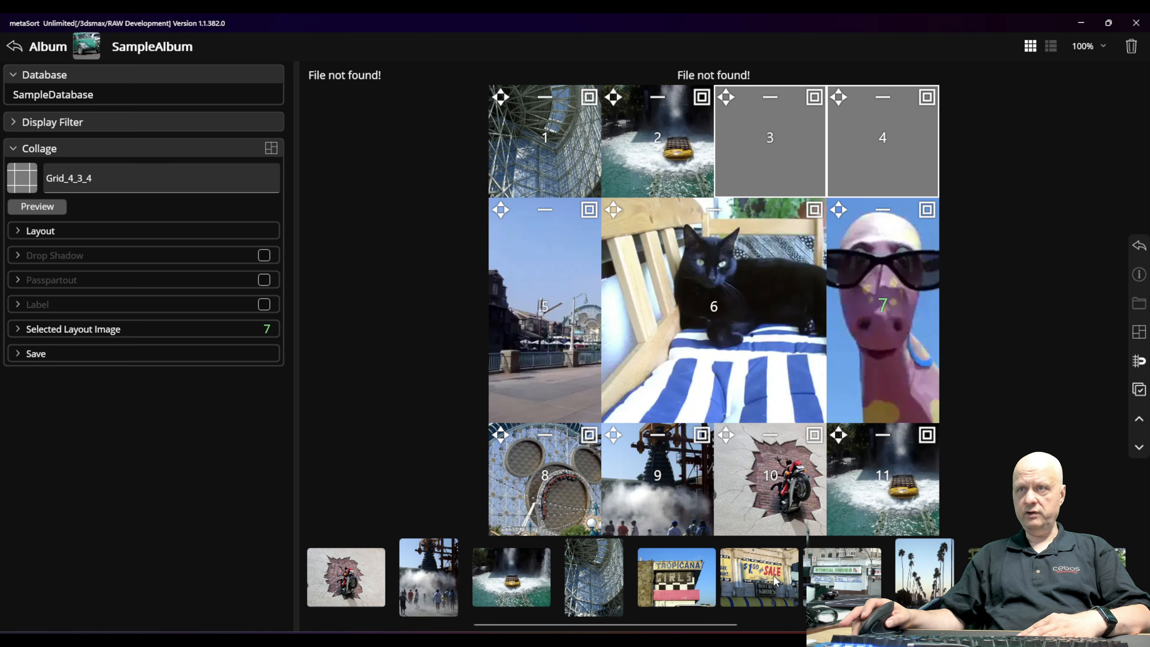
{"action": "left_click_drag", "start_coordinate": [848, 572], "coordinate": [784, 138]}
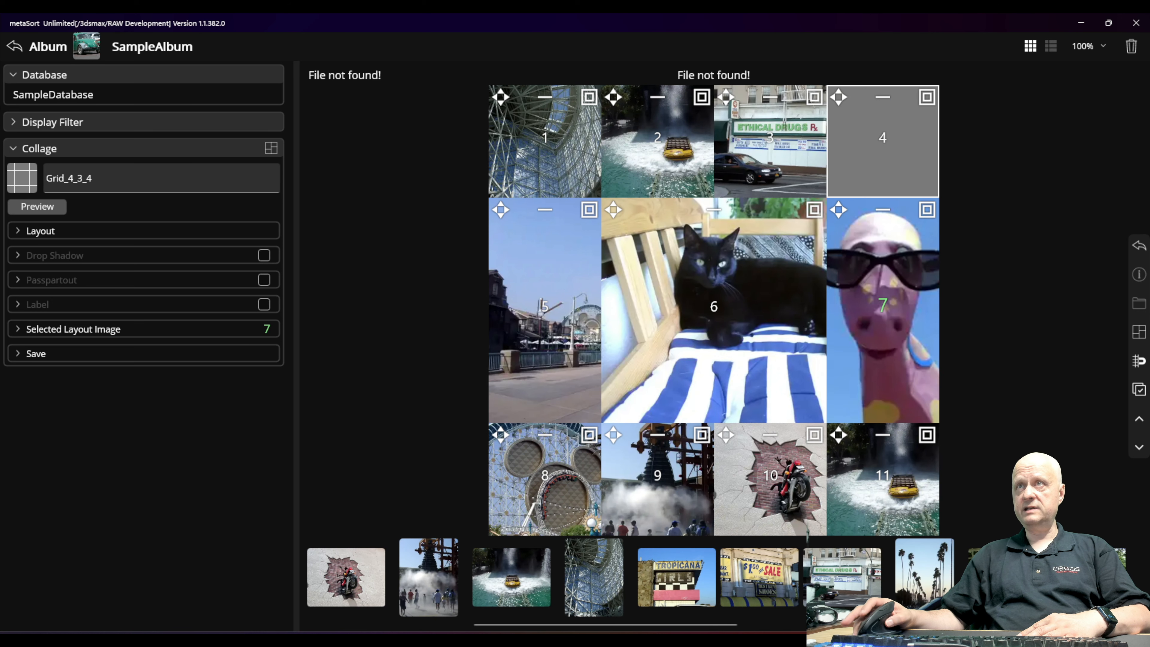
{"action": "left_click_drag", "start_coordinate": [1008, 572], "coordinate": [862, 153]}
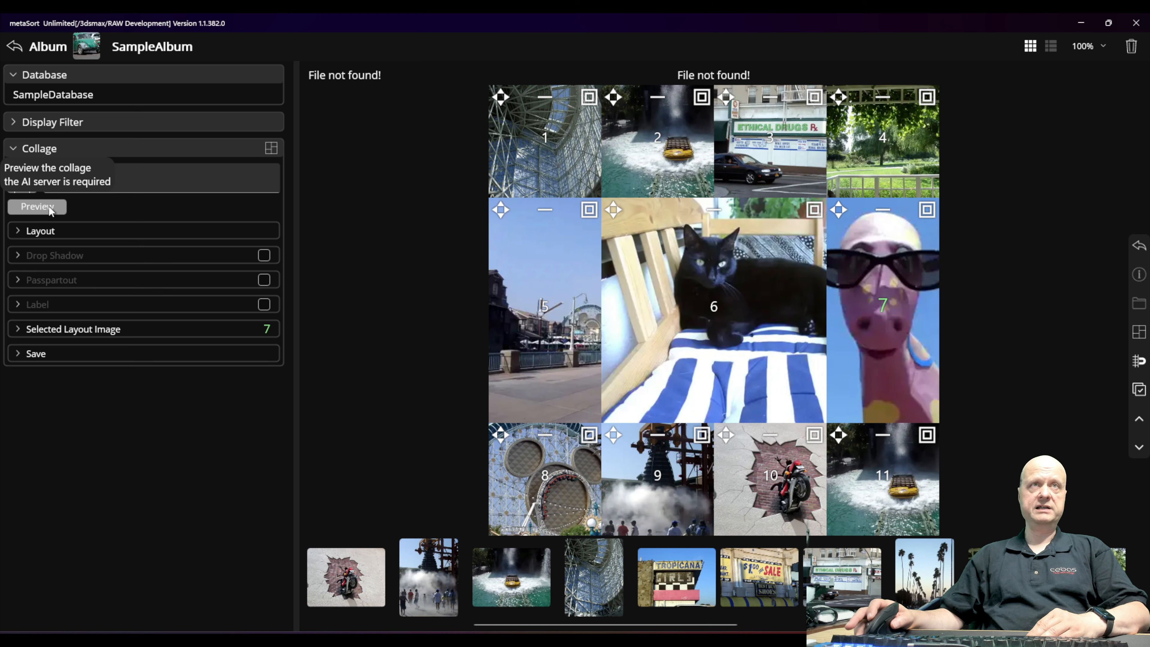
Step: Preview the filled Grid_4_3_4 collage, inspect it up close, and return to the album's collage overview
{"action": "left_click", "coordinate": [51, 208]}
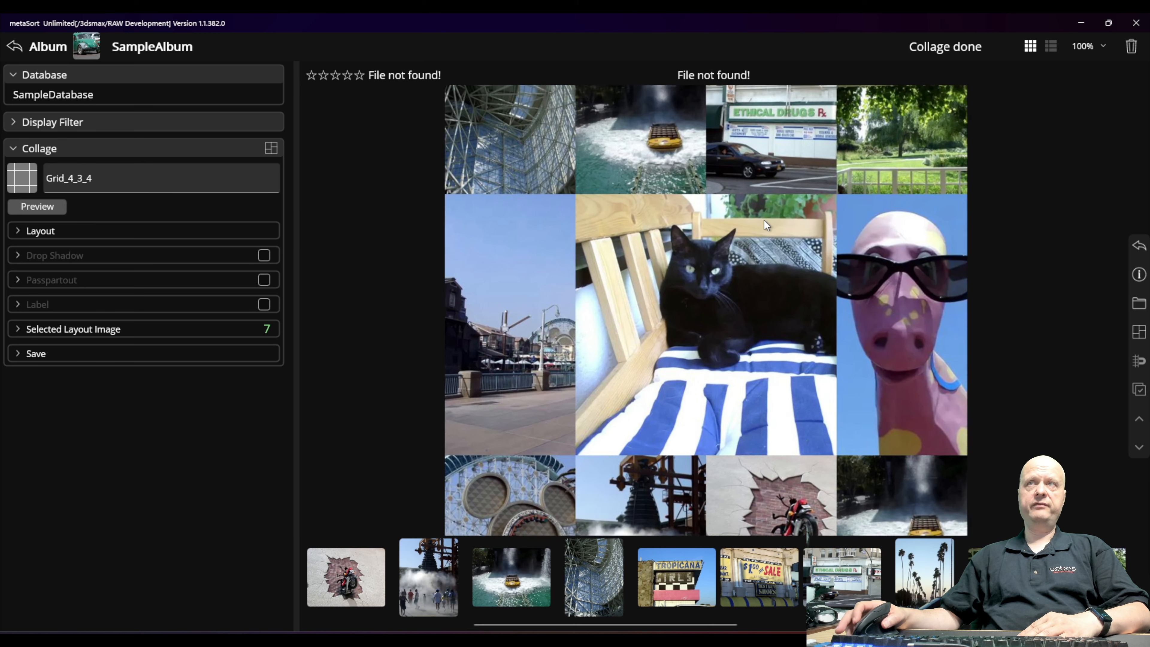
{"action": "scroll", "coordinate": [764, 221], "scroll_direction": "up", "scroll_amount": 4}
{"action": "scroll", "coordinate": [761, 237], "scroll_direction": "down", "scroll_amount": 2}
{"action": "scroll", "coordinate": [761, 238], "scroll_direction": "down", "scroll_amount": 1}
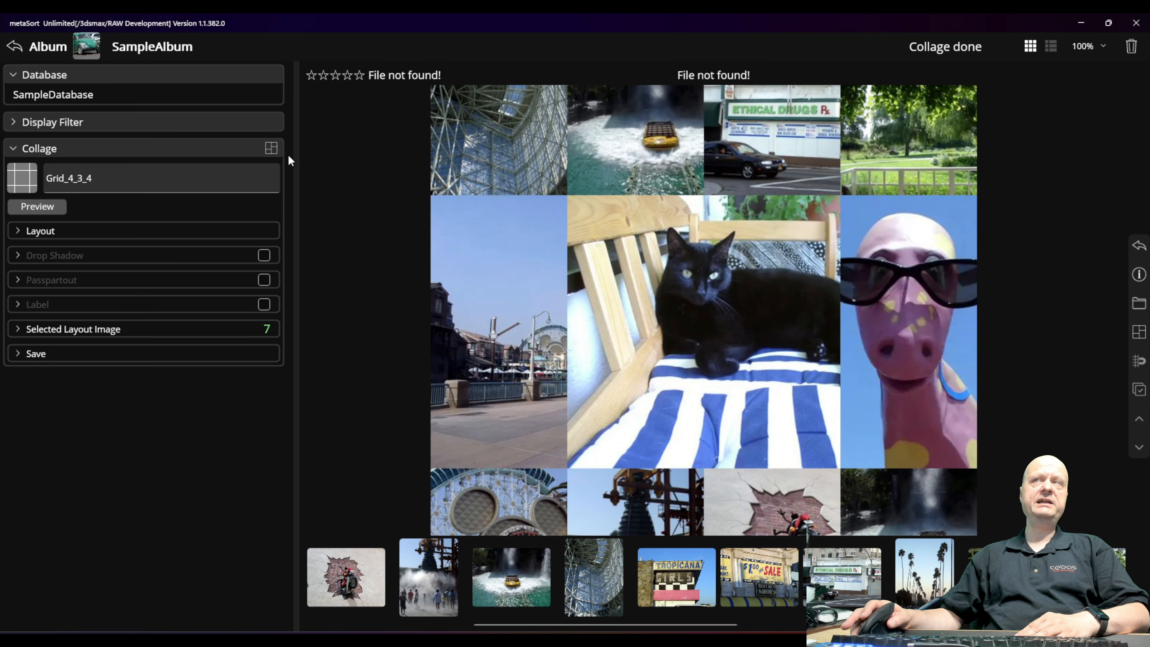
{"action": "left_click", "coordinate": [272, 149]}
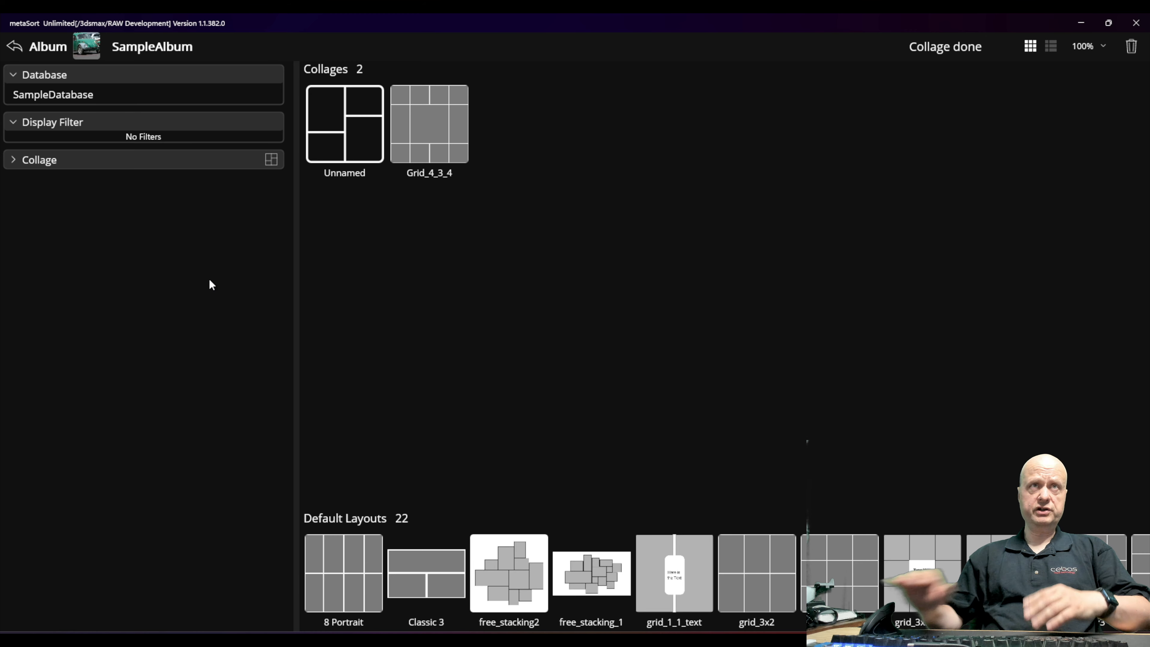
Step: Add the Image base filter category to the album's display filter and show All Images
{"action": "right_click", "coordinate": [119, 126]}
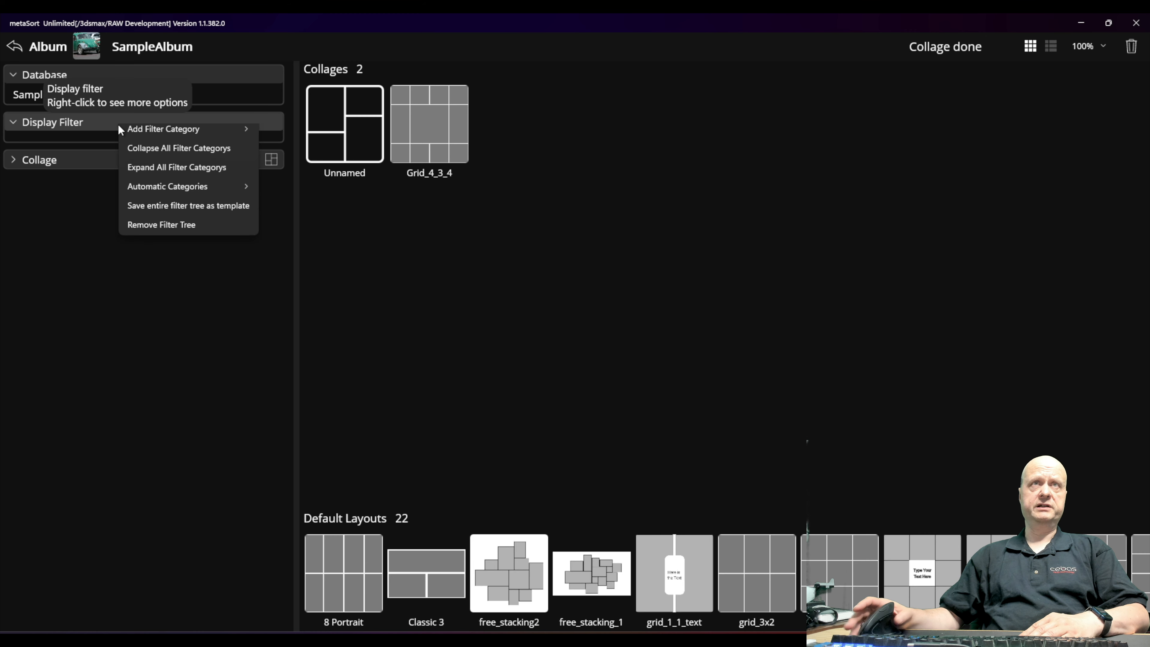
{"action": "mouse_move", "coordinate": [231, 132]}
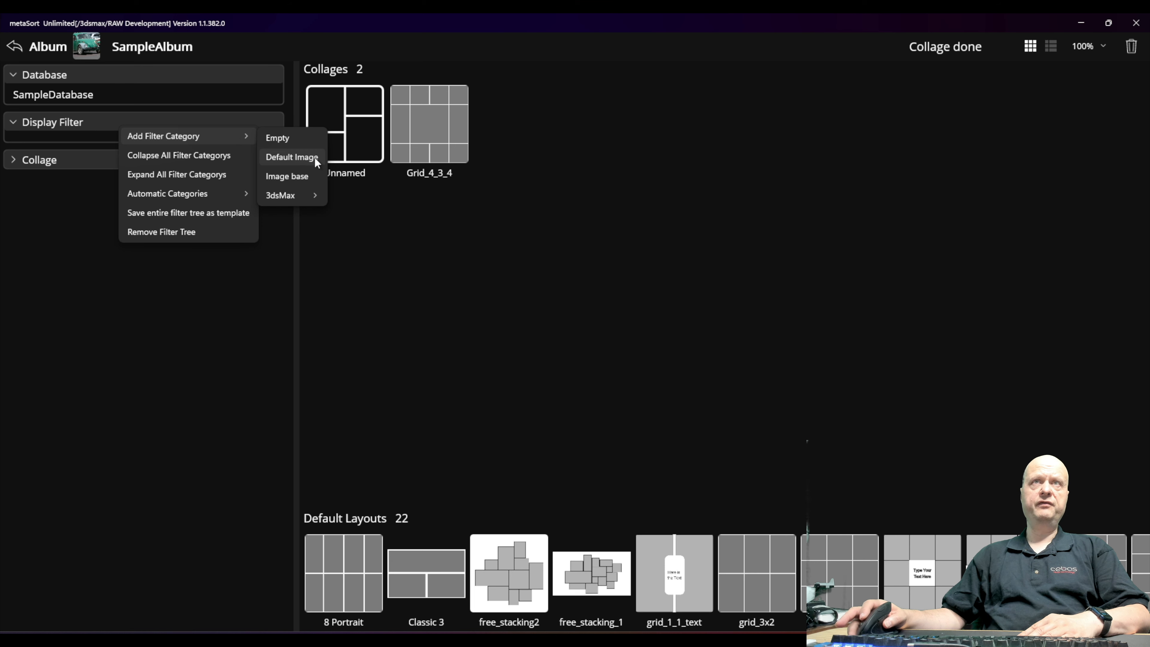
{"action": "left_click", "coordinate": [304, 176]}
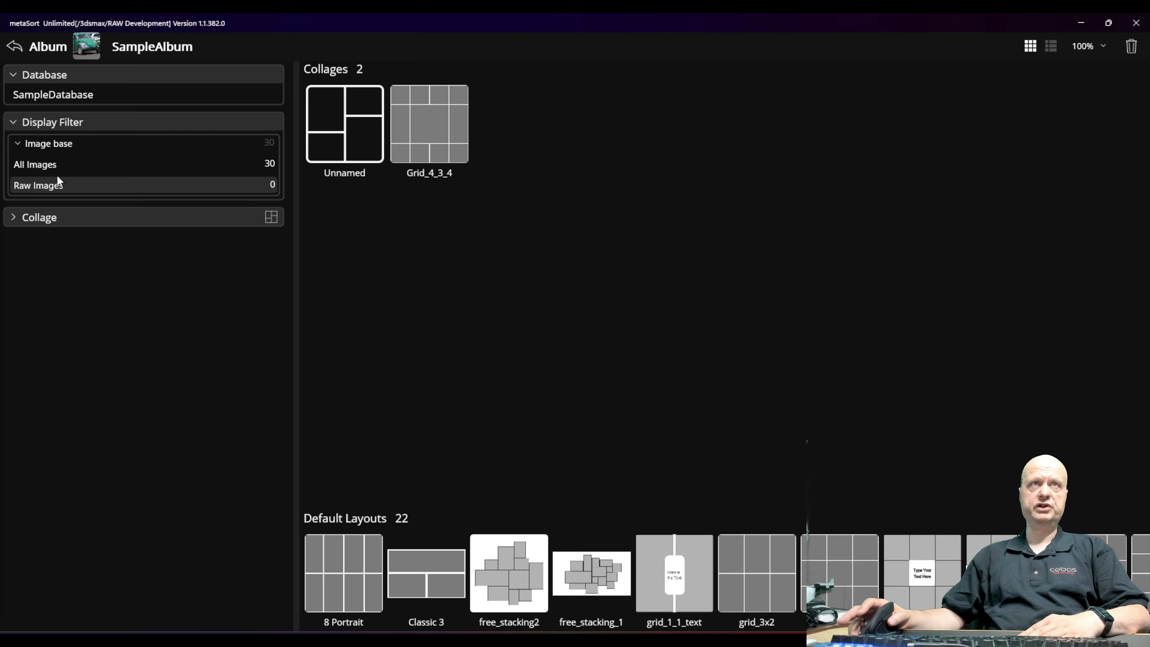
{"action": "left_click", "coordinate": [51, 164]}
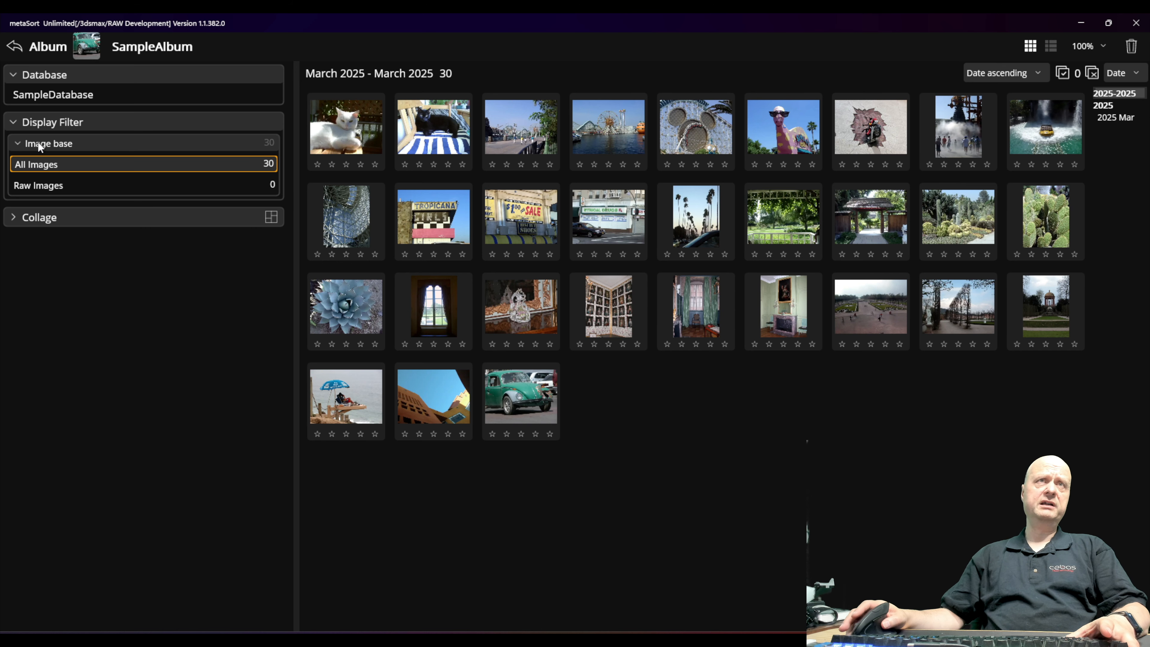
{"action": "right_click", "coordinate": [52, 141]}
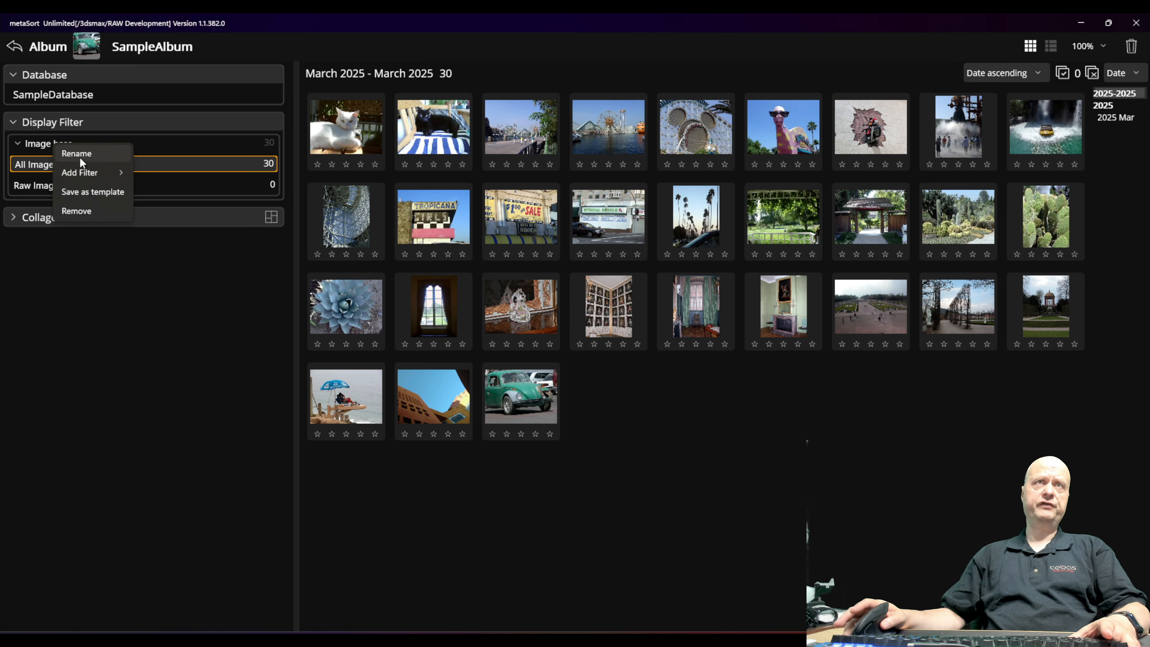
{"action": "mouse_move", "coordinate": [95, 176]}
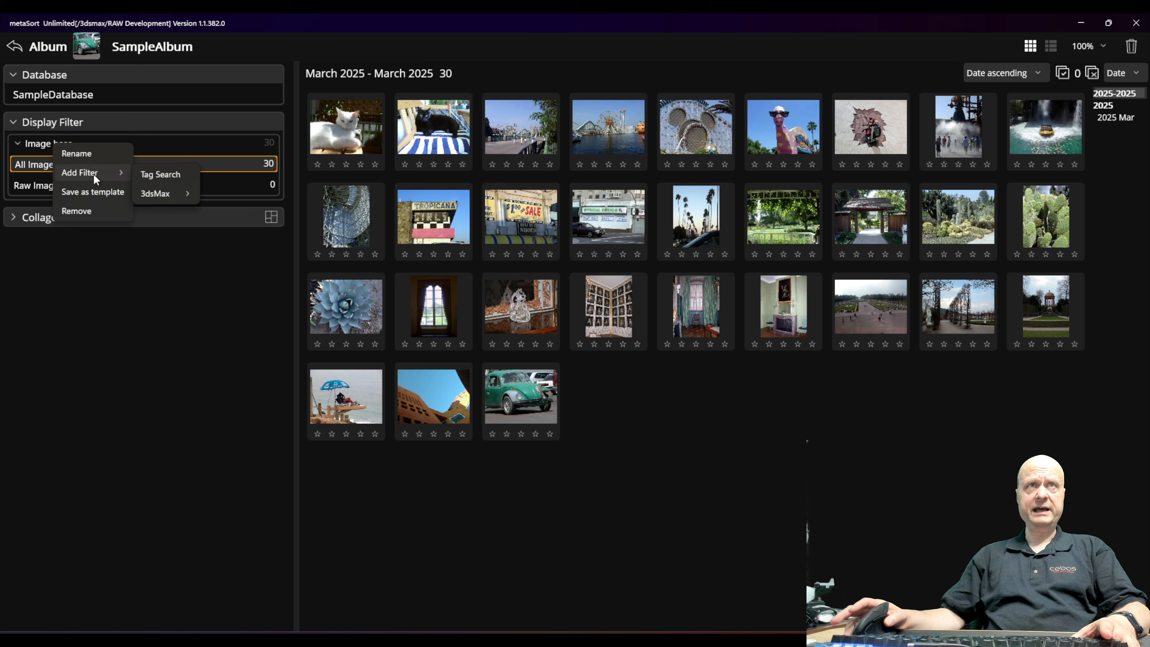
{"action": "left_click", "coordinate": [62, 260]}
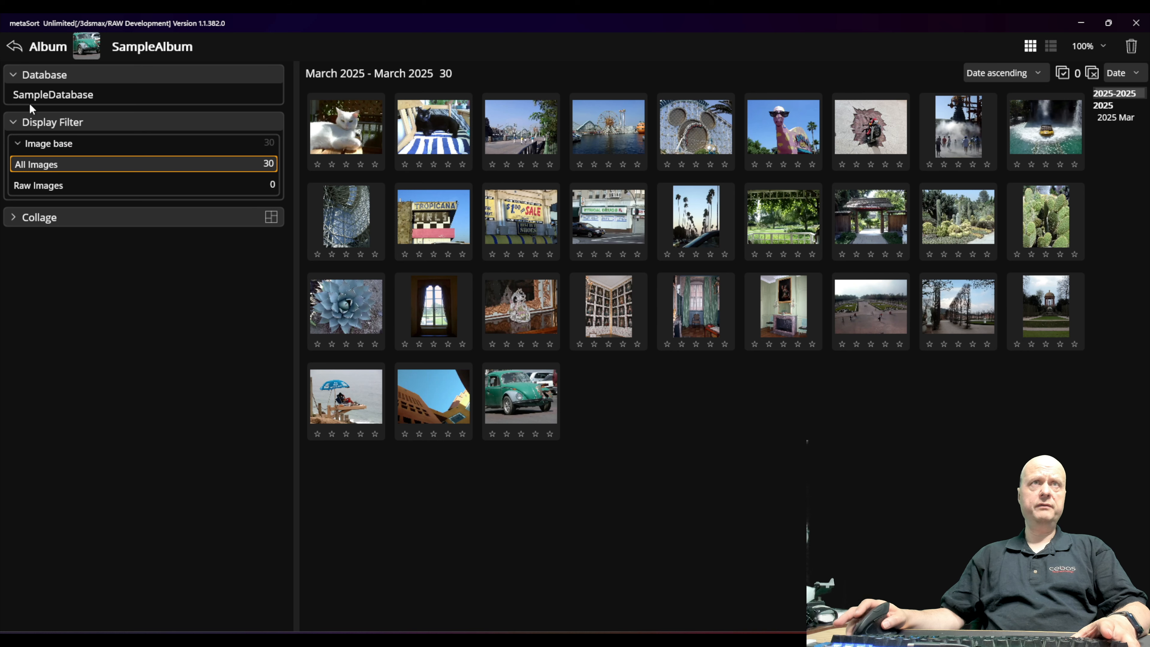
Step: Add a Tag Search filter to the Image base category
{"action": "right_click", "coordinate": [55, 147]}
{"action": "mouse_move", "coordinate": [93, 176]}
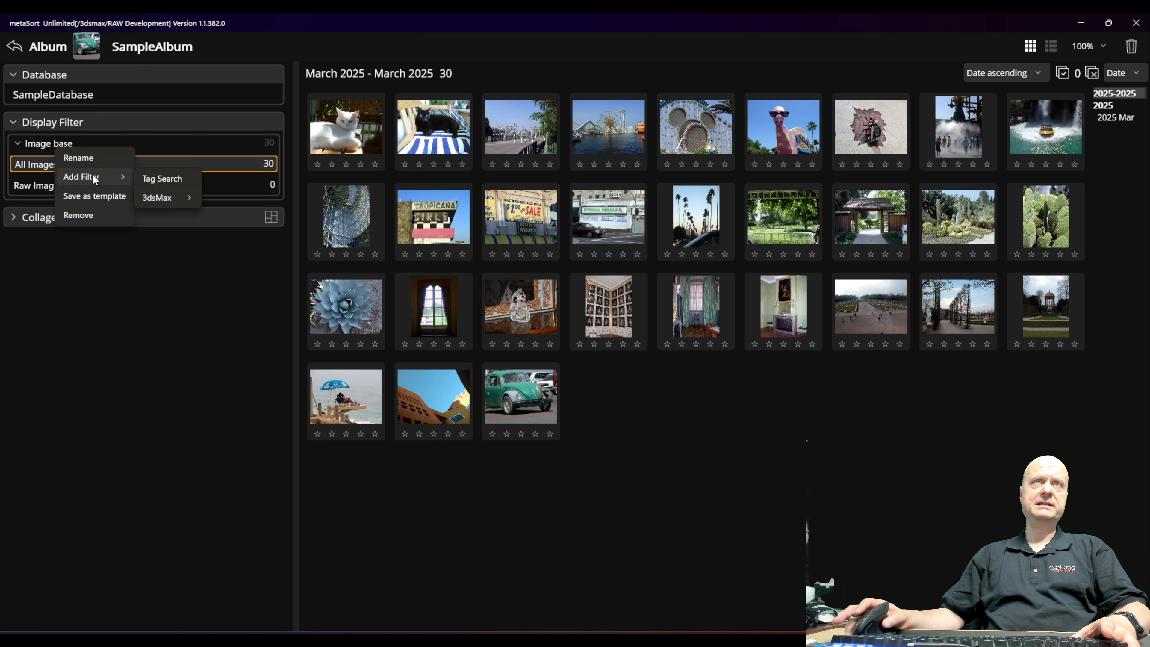
{"action": "left_click", "coordinate": [174, 180]}
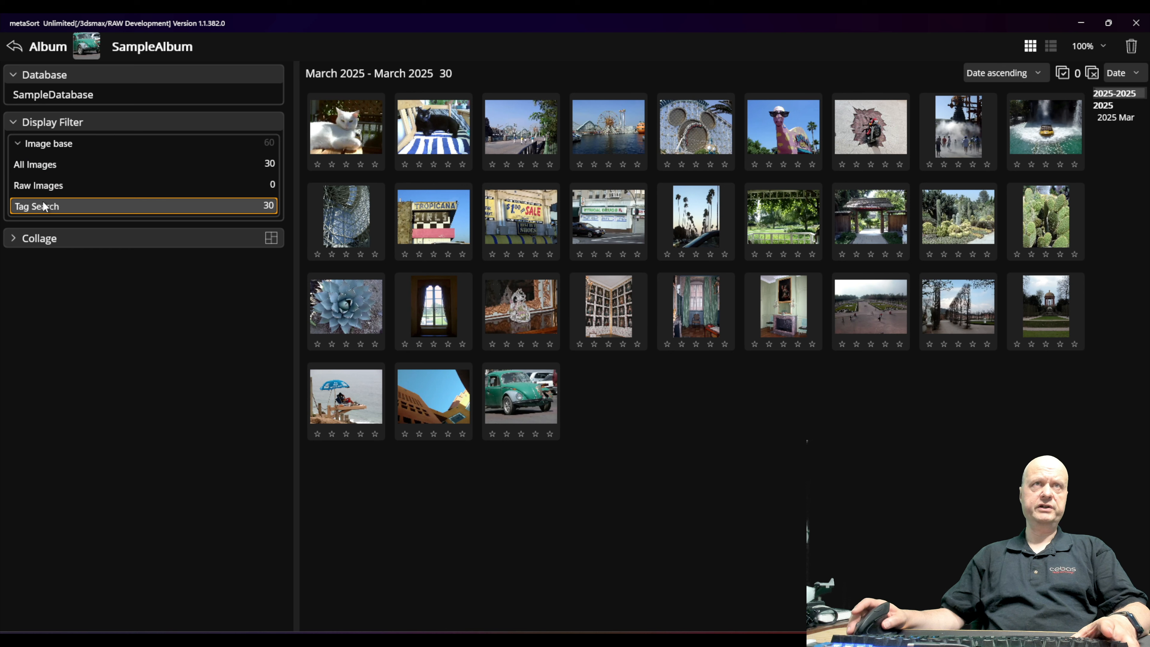
Step: Edit the new tag search filter: name it Cats, set its tag to "cat", preview the matching images, and accept it
{"action": "right_click", "coordinate": [42, 205]}
{"action": "left_click", "coordinate": [71, 226]}
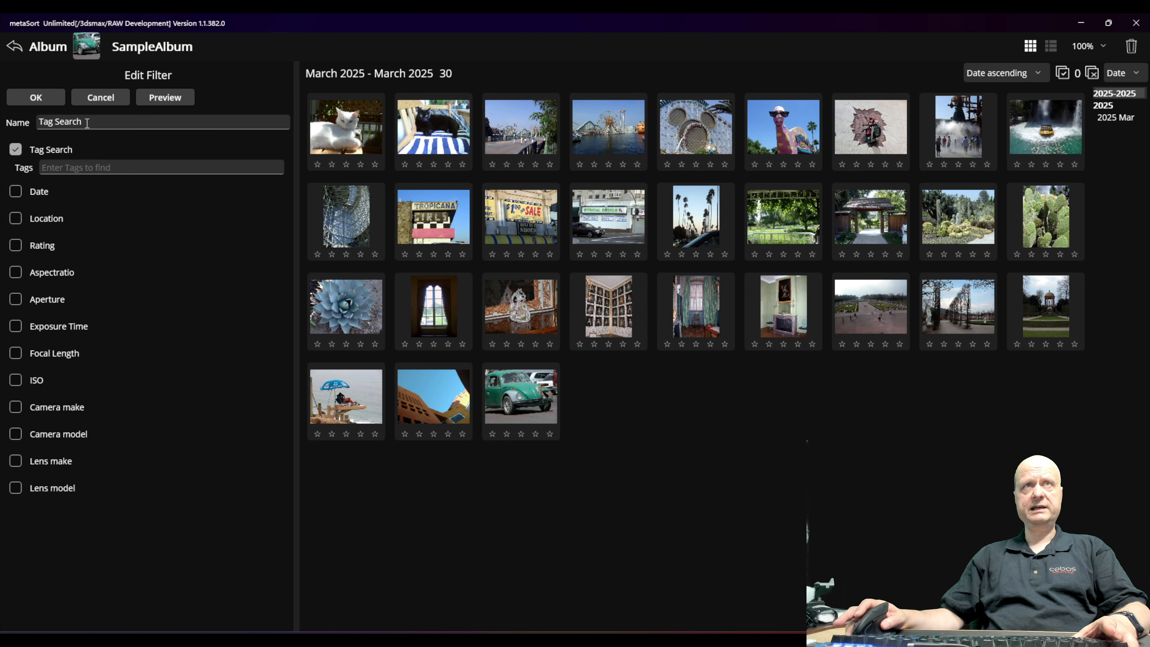
{"action": "left_click_drag", "start_coordinate": [87, 123], "coordinate": [38, 123]}
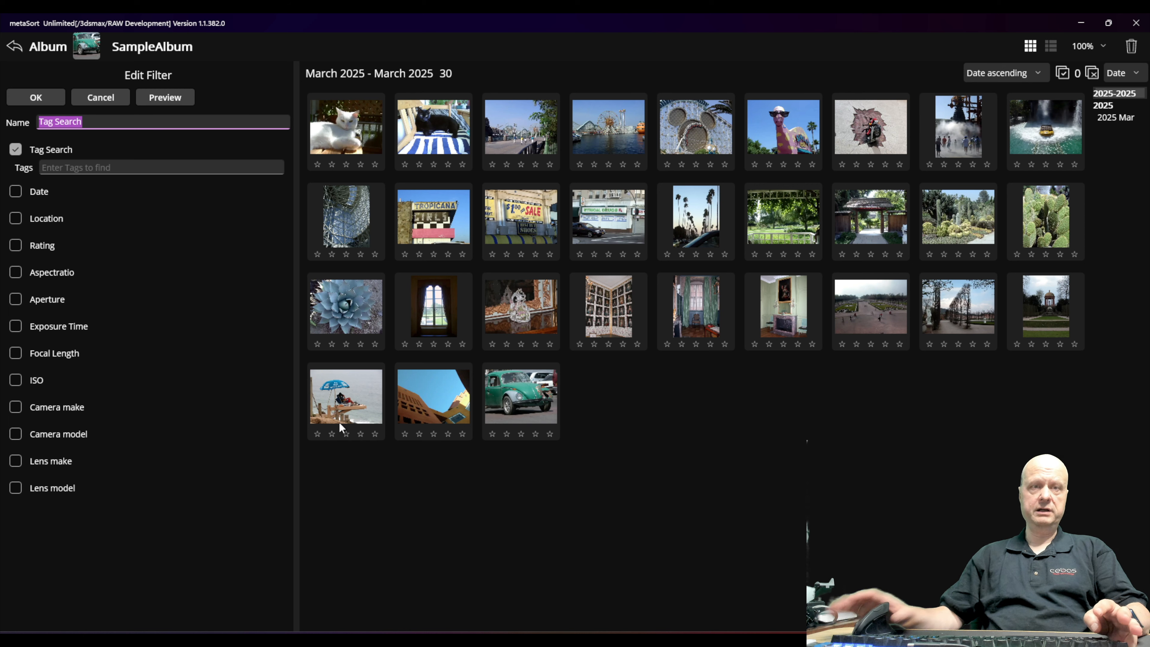
{"action": "type", "text": "Cats"}
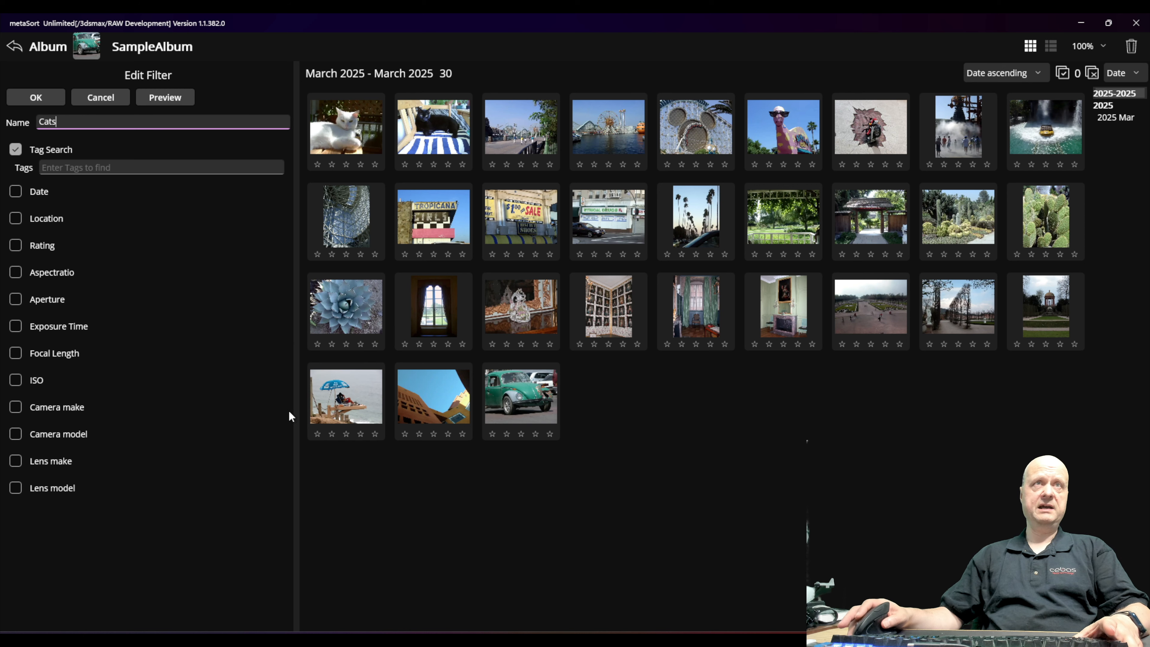
{"action": "left_click", "coordinate": [79, 164]}
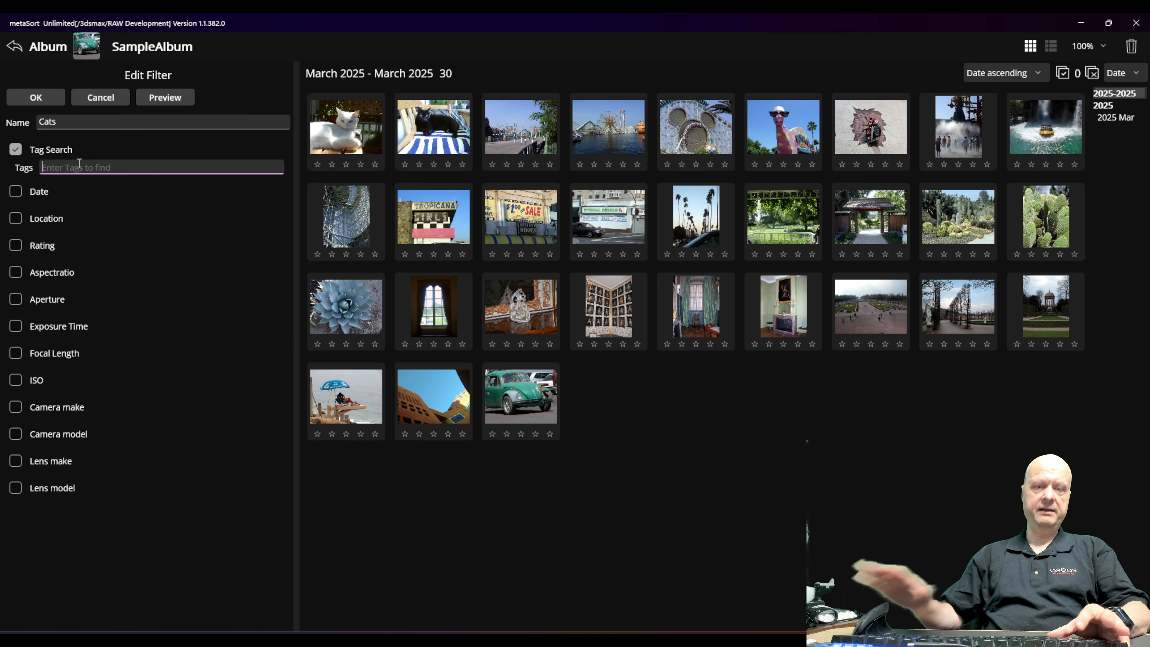
{"action": "type", "text": "cat"}
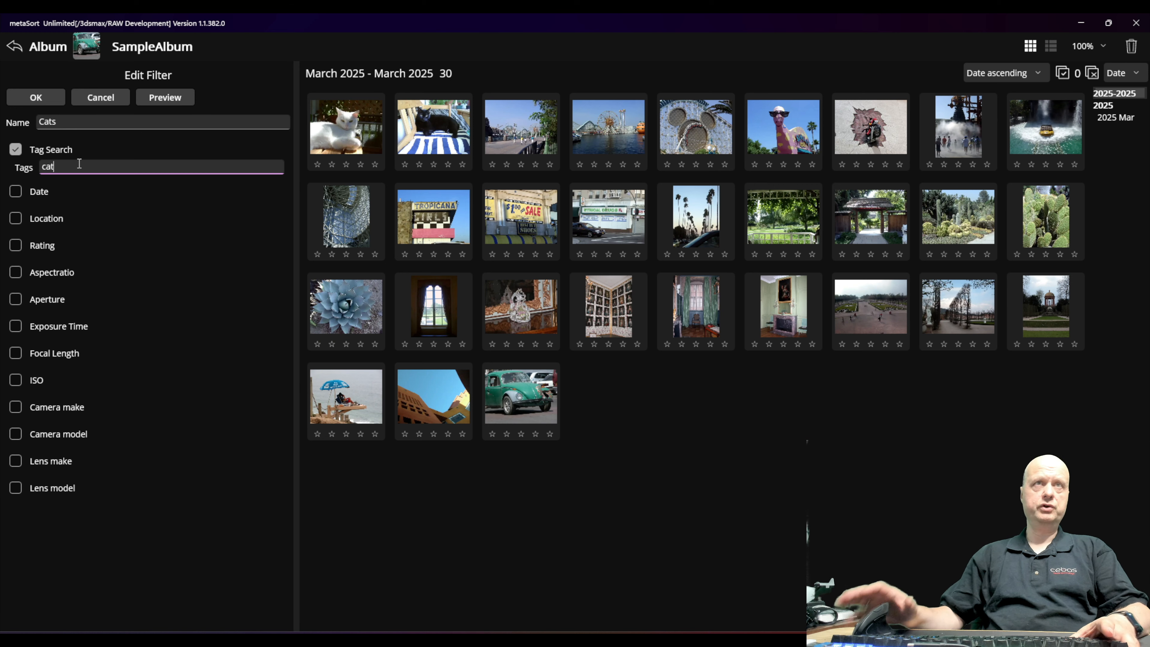
{"action": "left_click", "coordinate": [179, 104]}
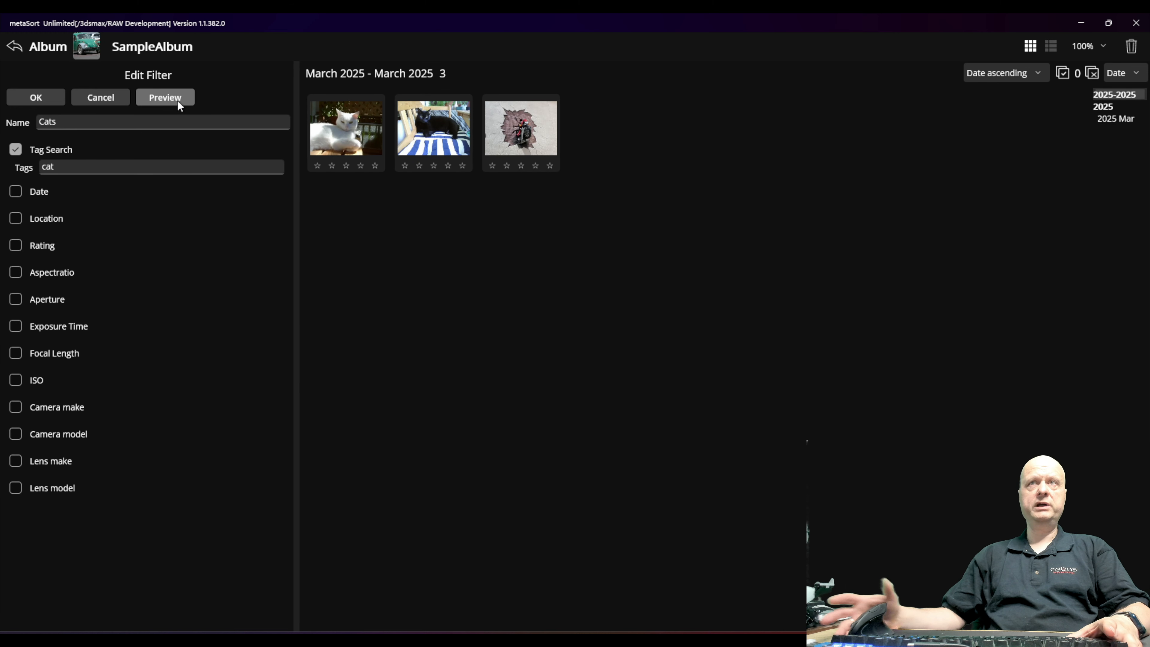
{"action": "left_click", "coordinate": [40, 101]}
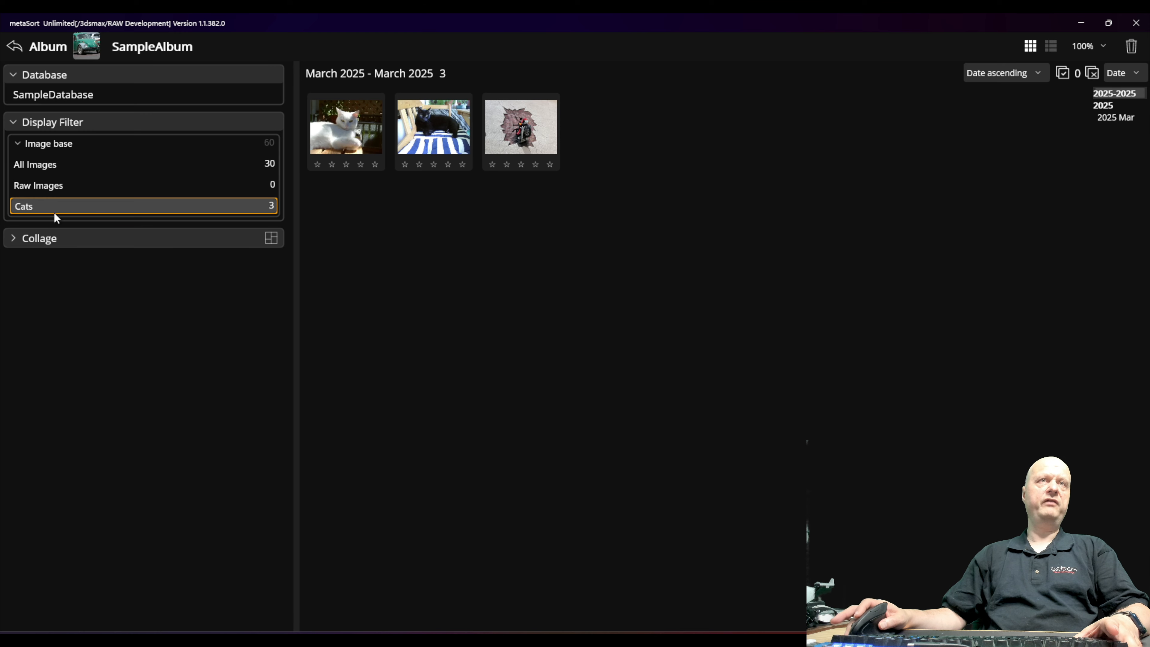
Step: Add the Default Image filter categories to the display filter and collapse the All and Animals categories
{"action": "right_click", "coordinate": [120, 123]}
{"action": "mouse_move", "coordinate": [185, 130]}
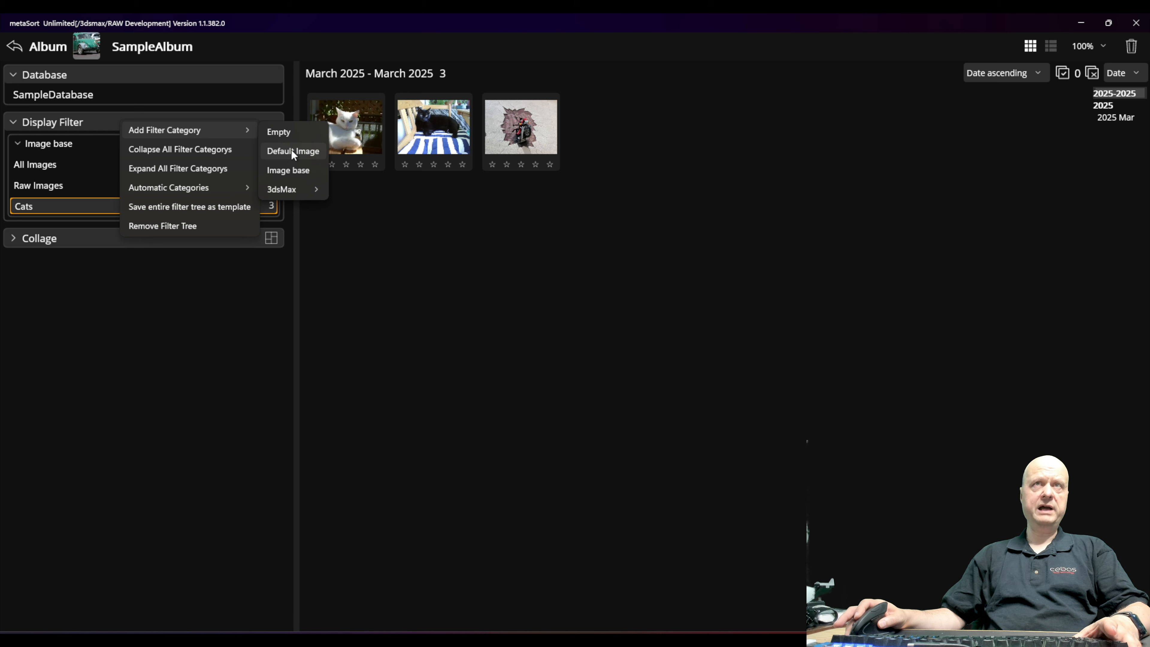
{"action": "left_click", "coordinate": [304, 152]}
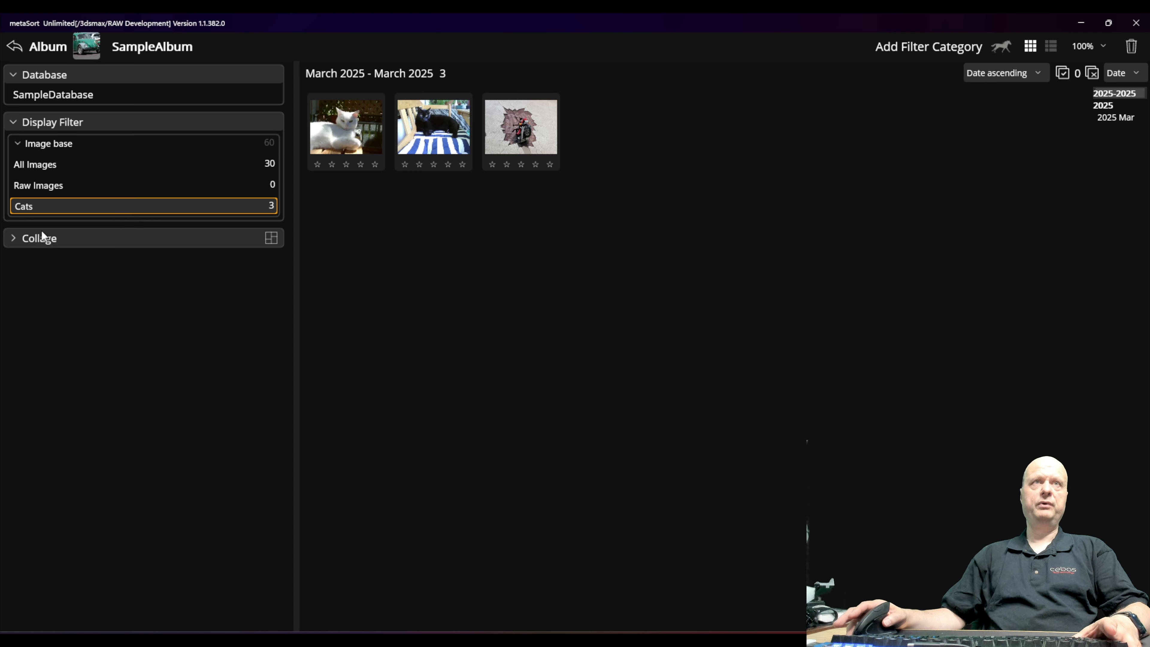
{"action": "left_click", "coordinate": [20, 145]}
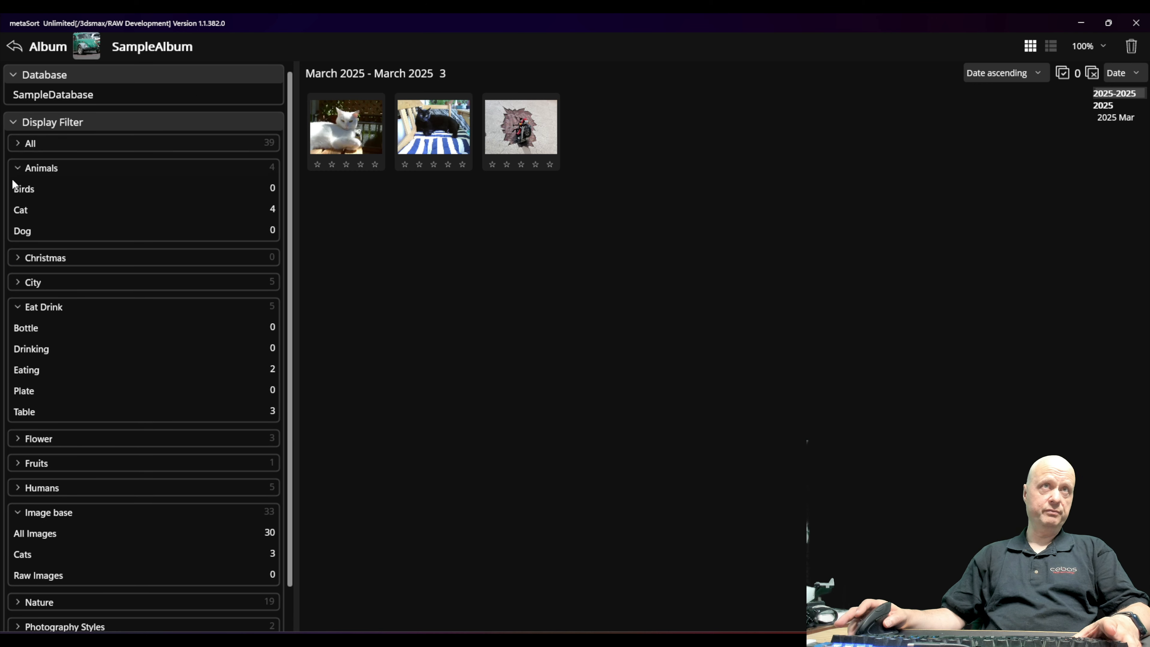
{"action": "left_click", "coordinate": [21, 169]}
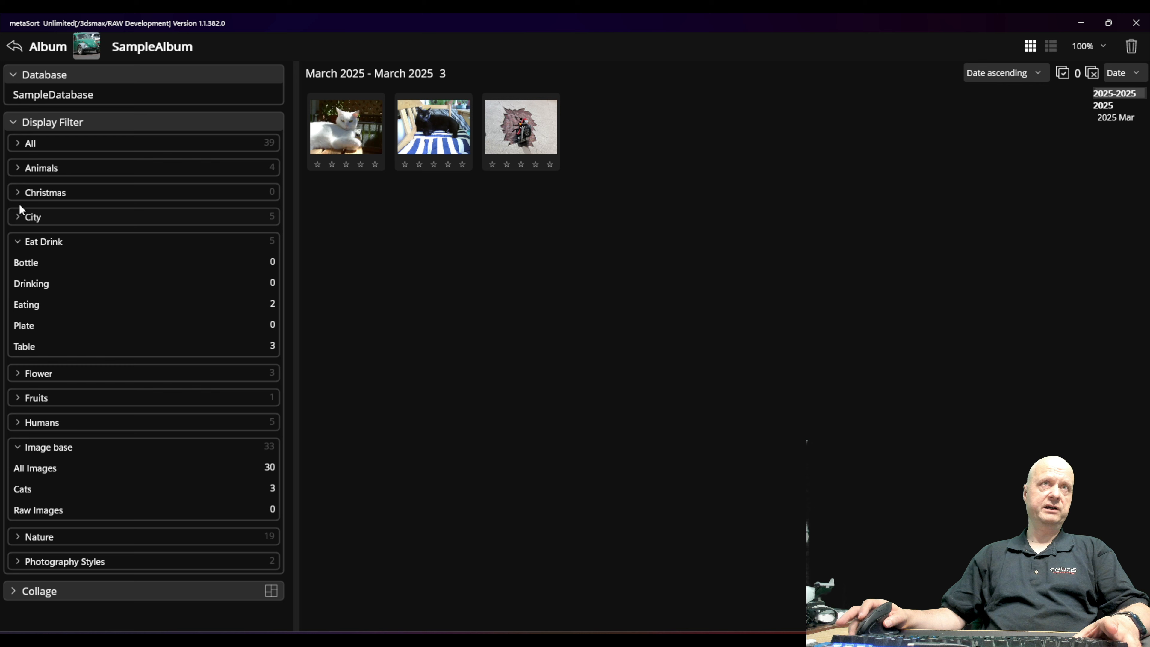
{"action": "left_click", "coordinate": [20, 169]}
{"action": "left_click", "coordinate": [20, 170]}
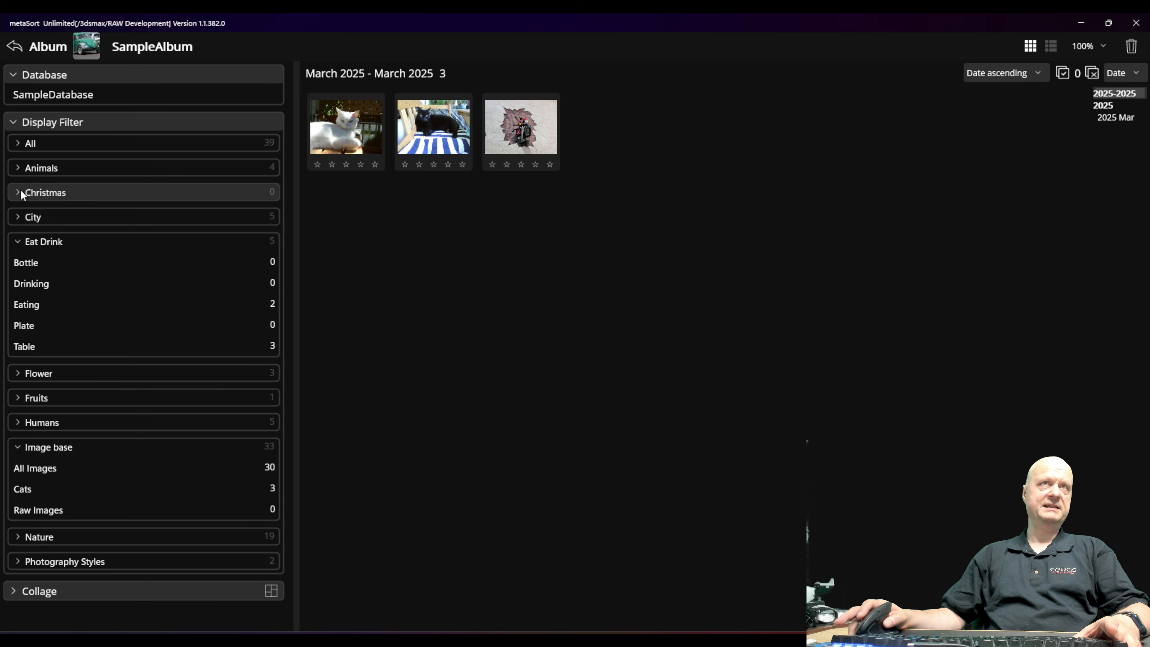
Step: Browse the images matched by the Bus, Traffic and Vehicle filters in the City category, and collapse the category
{"action": "left_click", "coordinate": [23, 194]}
{"action": "left_click", "coordinate": [23, 194]}
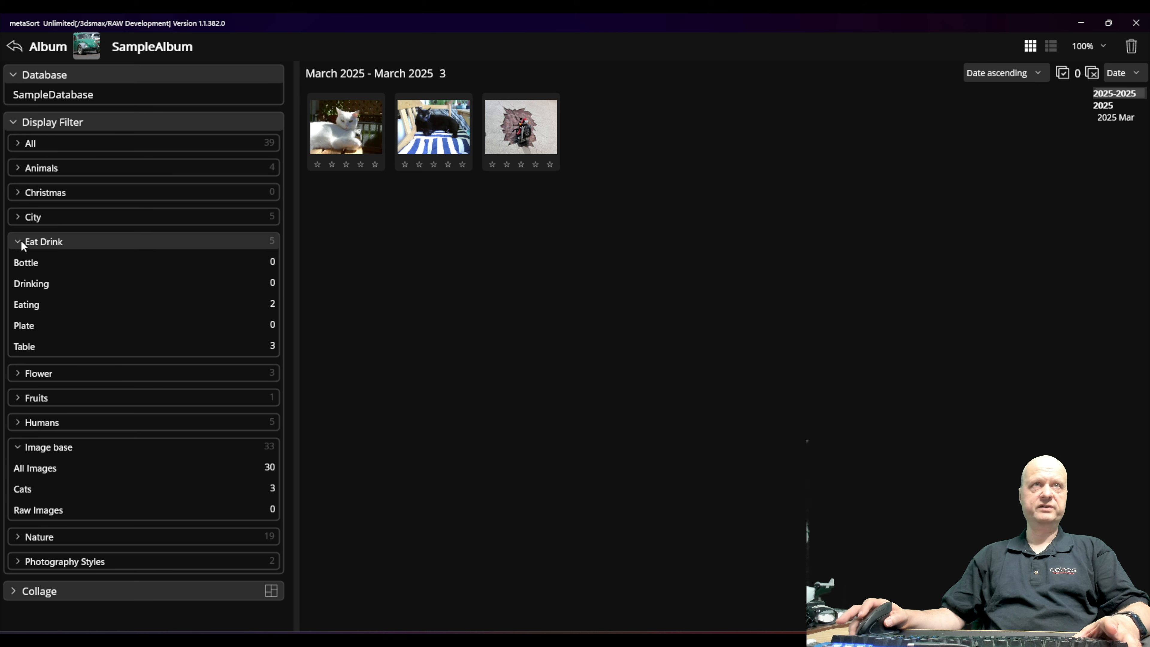
{"action": "left_click", "coordinate": [22, 216]}
{"action": "left_click", "coordinate": [72, 237]}
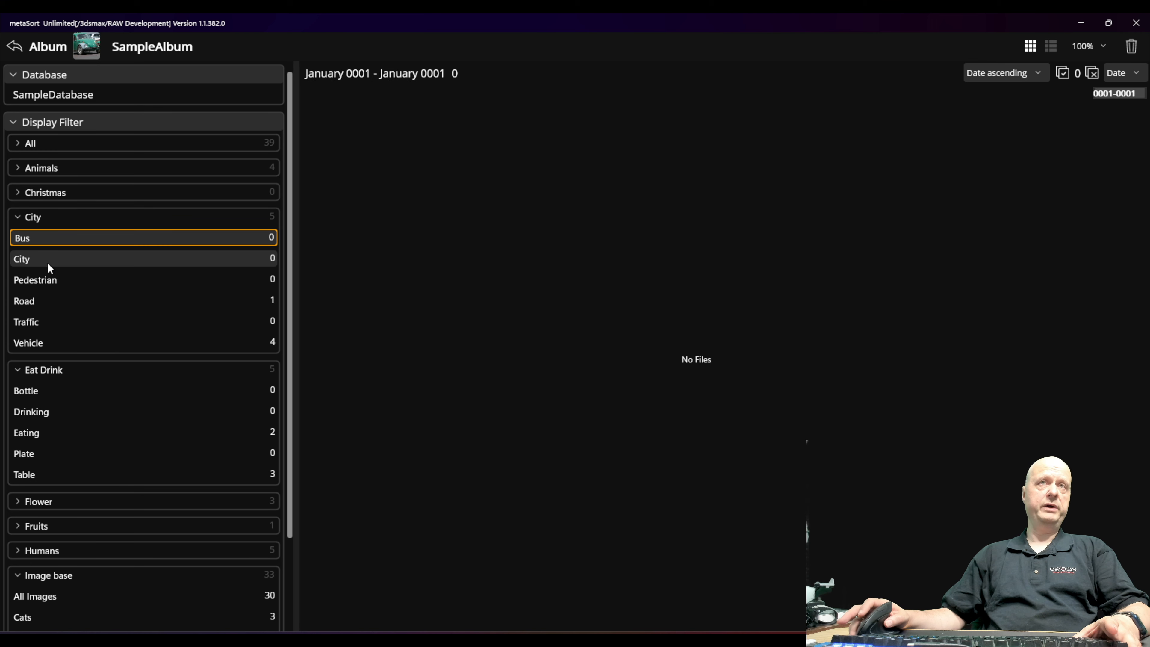
{"action": "left_click", "coordinate": [43, 322]}
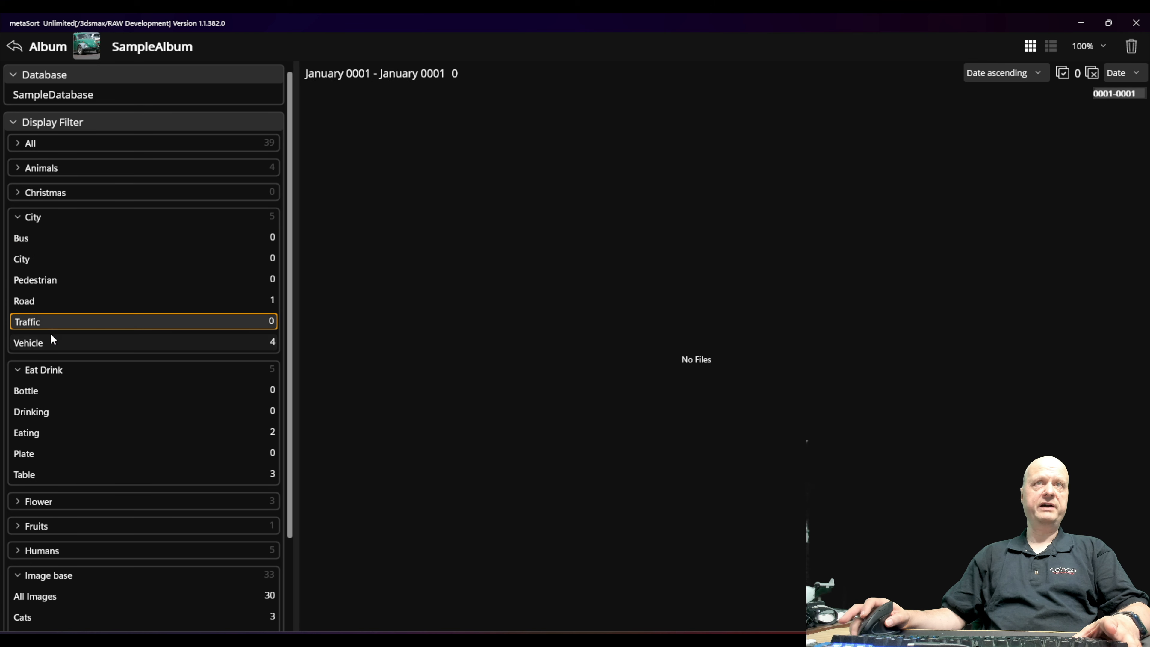
{"action": "left_click", "coordinate": [40, 346]}
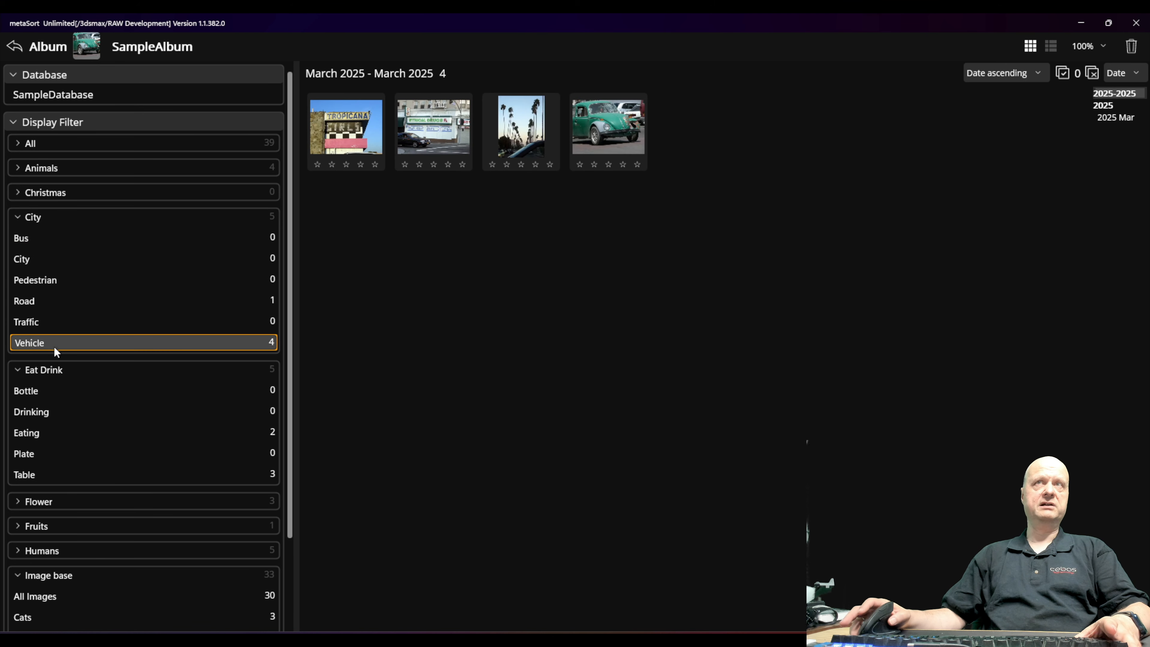
{"action": "left_click", "coordinate": [20, 217]}
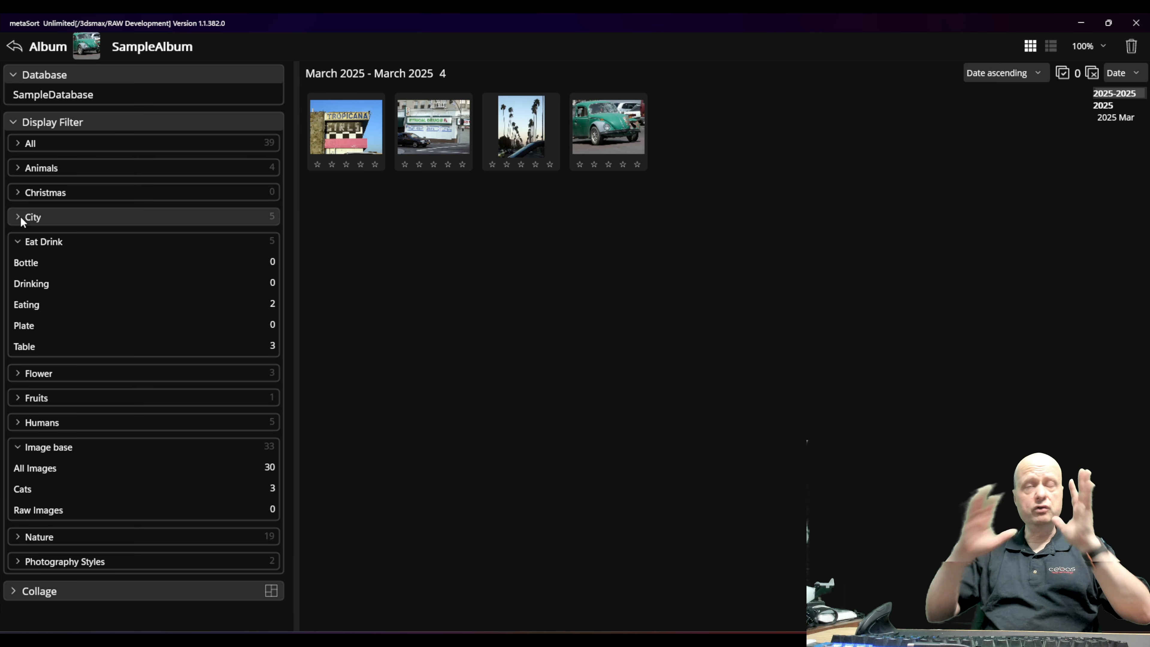
Step: Inspect the Flower filter's settings without changing them, and collapse the Eat Drink and Image base categories
{"action": "left_click", "coordinate": [18, 240]}
{"action": "left_click", "coordinate": [19, 264]}
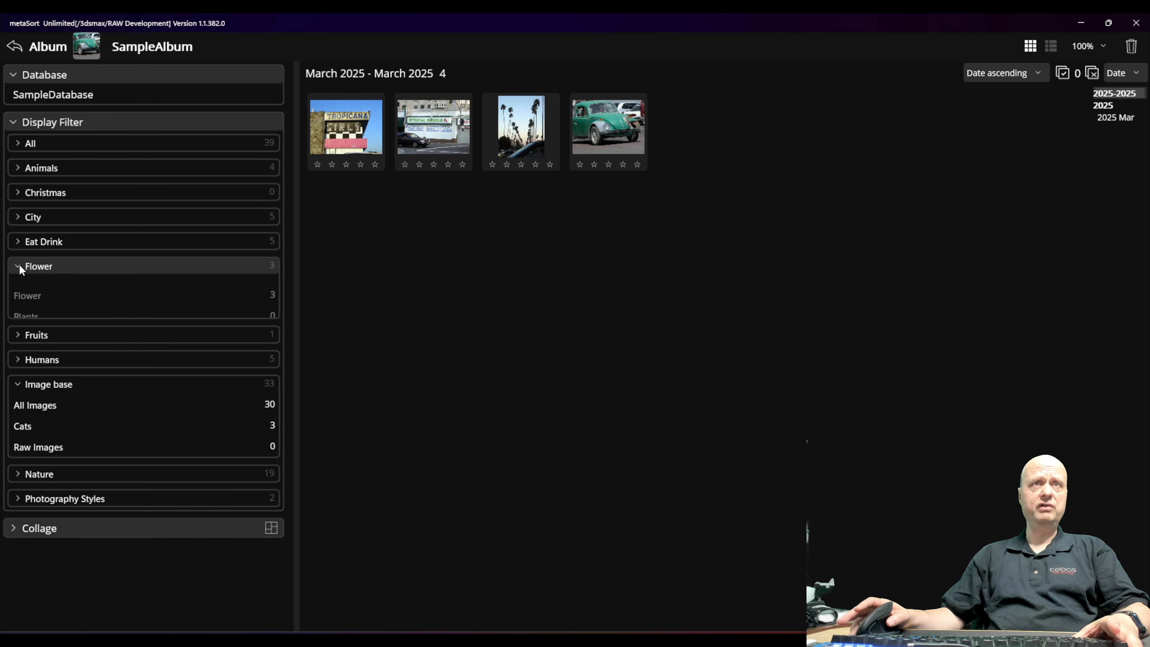
{"action": "right_click", "coordinate": [44, 304]}
{"action": "left_click", "coordinate": [93, 319]}
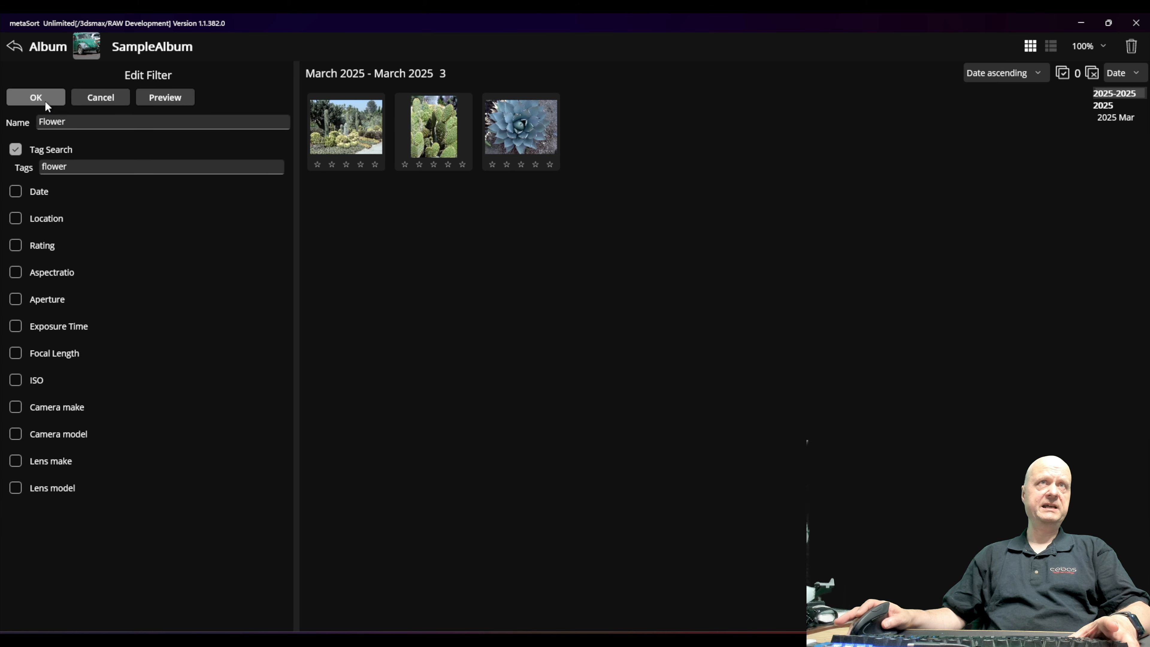
{"action": "left_click", "coordinate": [103, 94]}
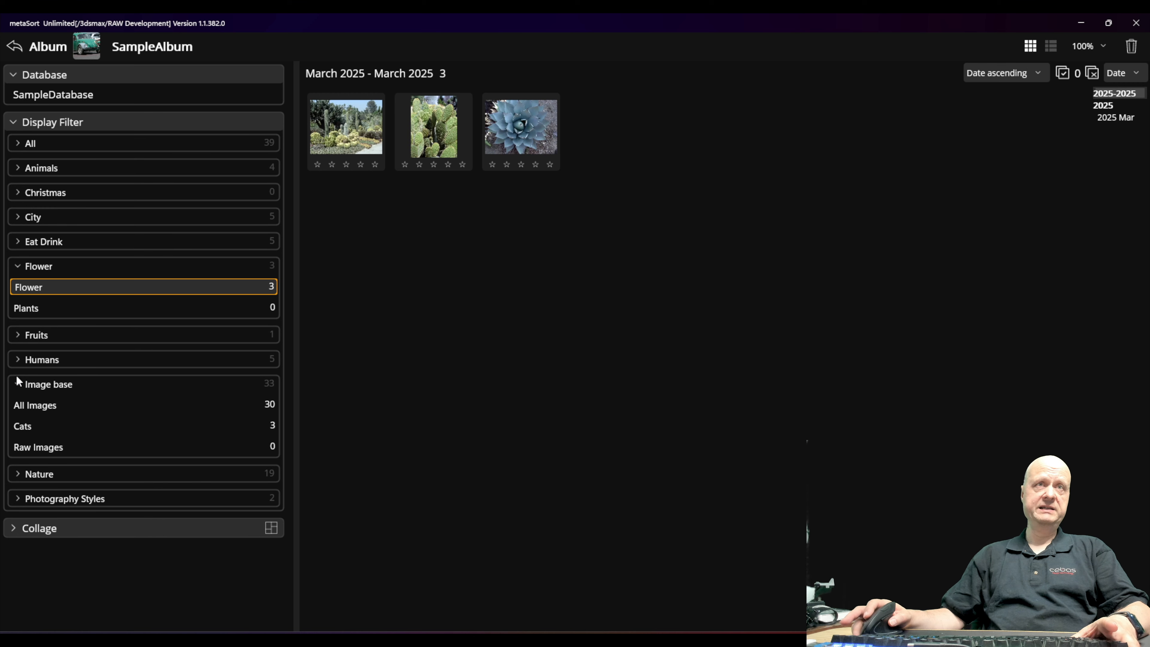
{"action": "left_click", "coordinate": [18, 386]}
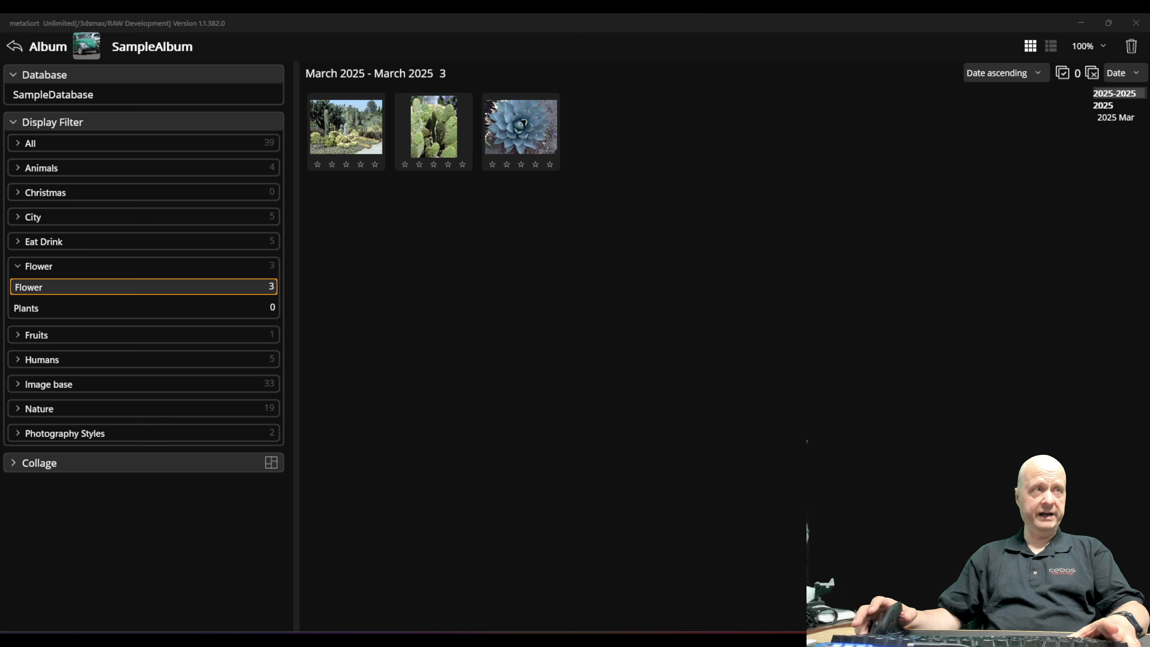
Step: Leave the album, open SampleFileManager, and add a Tag Search filter to its display filter
{"action": "left_click", "coordinate": [8, 42]}
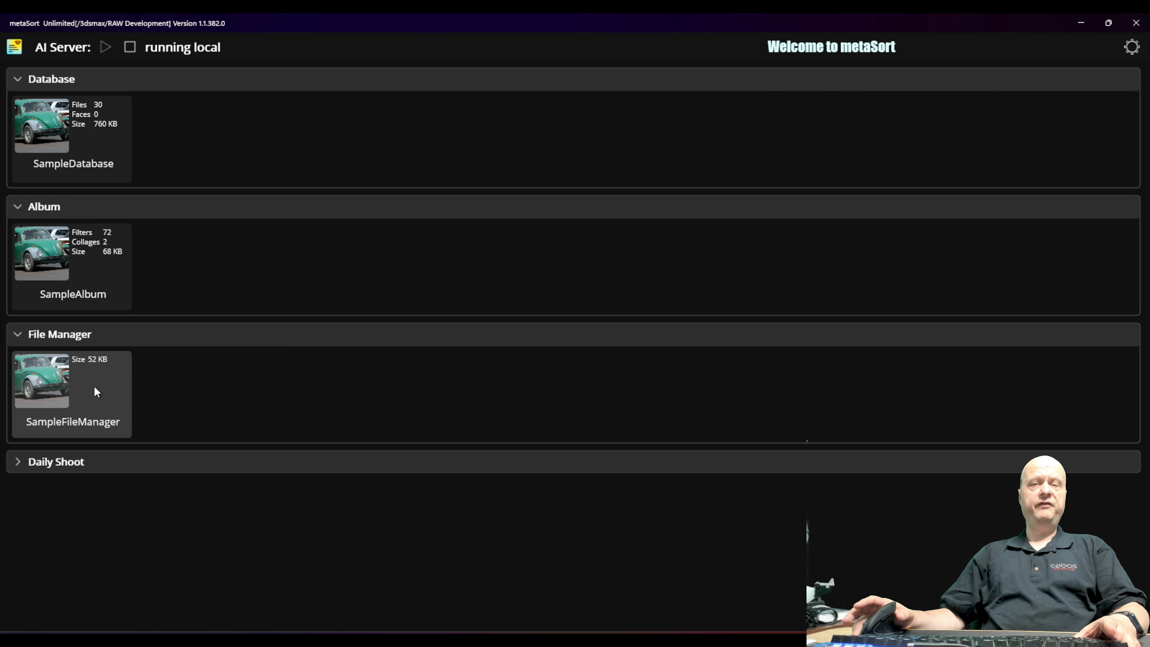
{"action": "left_click", "coordinate": [94, 388]}
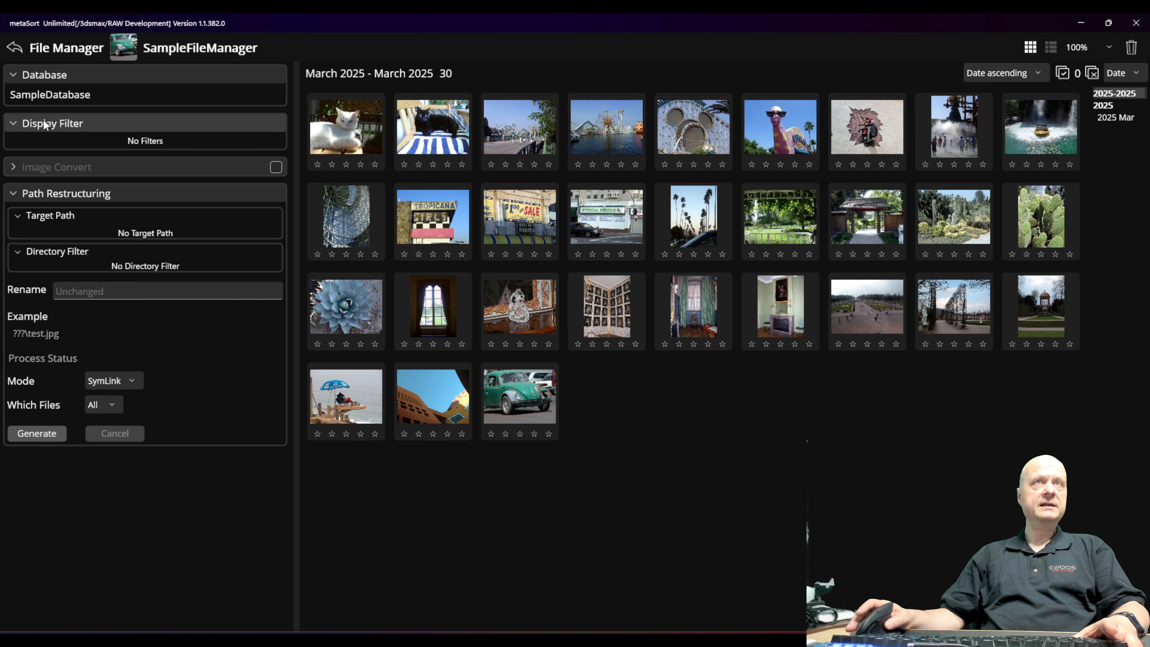
{"action": "right_click", "coordinate": [93, 127]}
{"action": "mouse_move", "coordinate": [132, 137]}
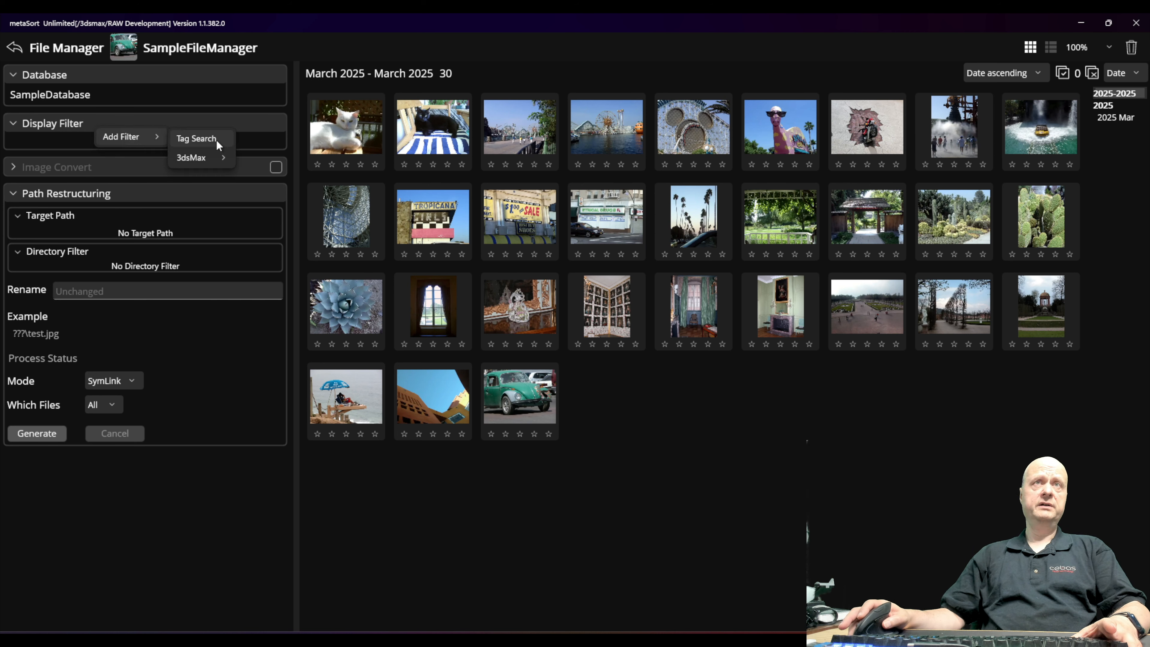
{"action": "left_click", "coordinate": [205, 137]}
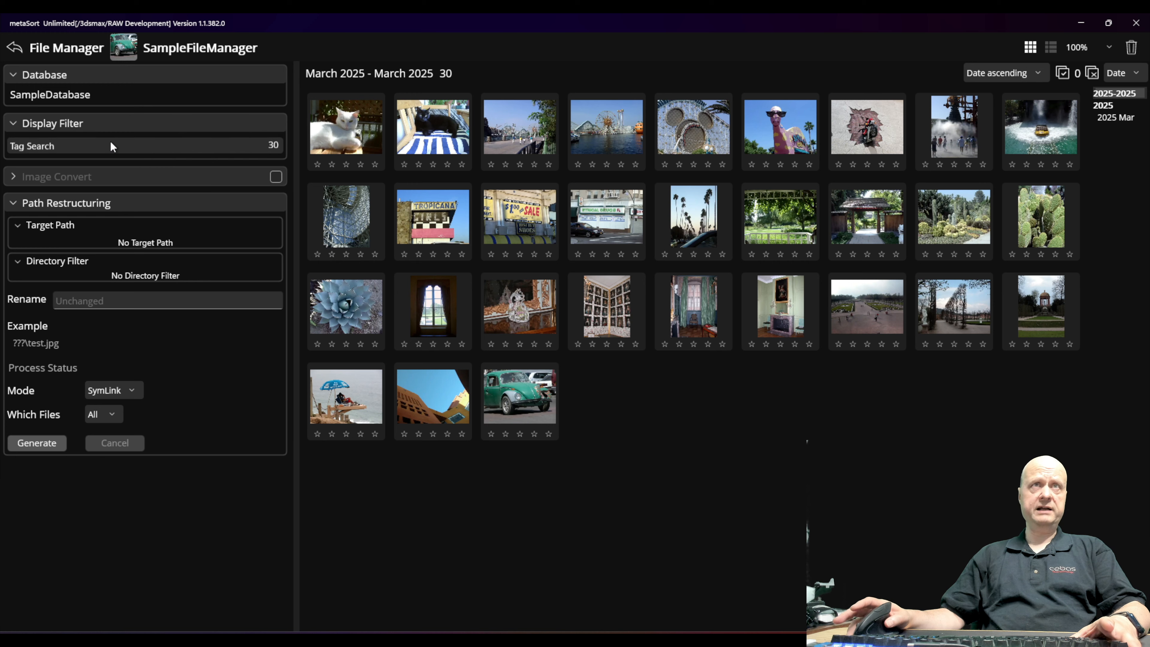
Step: Edit the new Tag Search filter so that it searches for the tag "cat", and accept it
{"action": "right_click", "coordinate": [36, 146]}
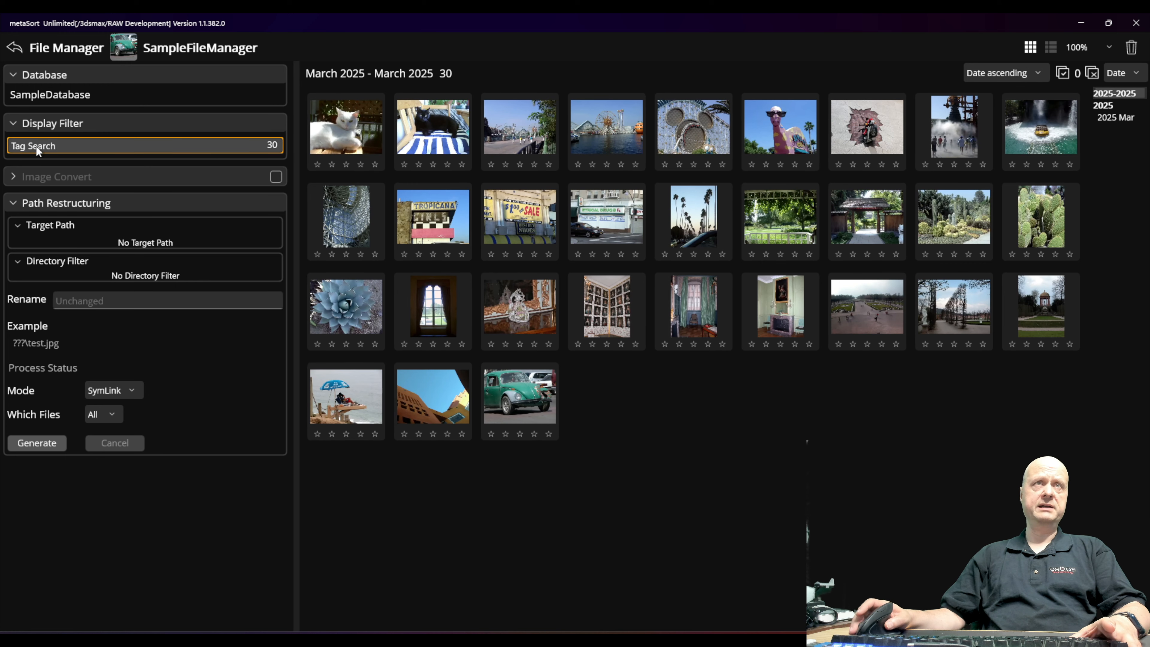
{"action": "left_click", "coordinate": [64, 177]}
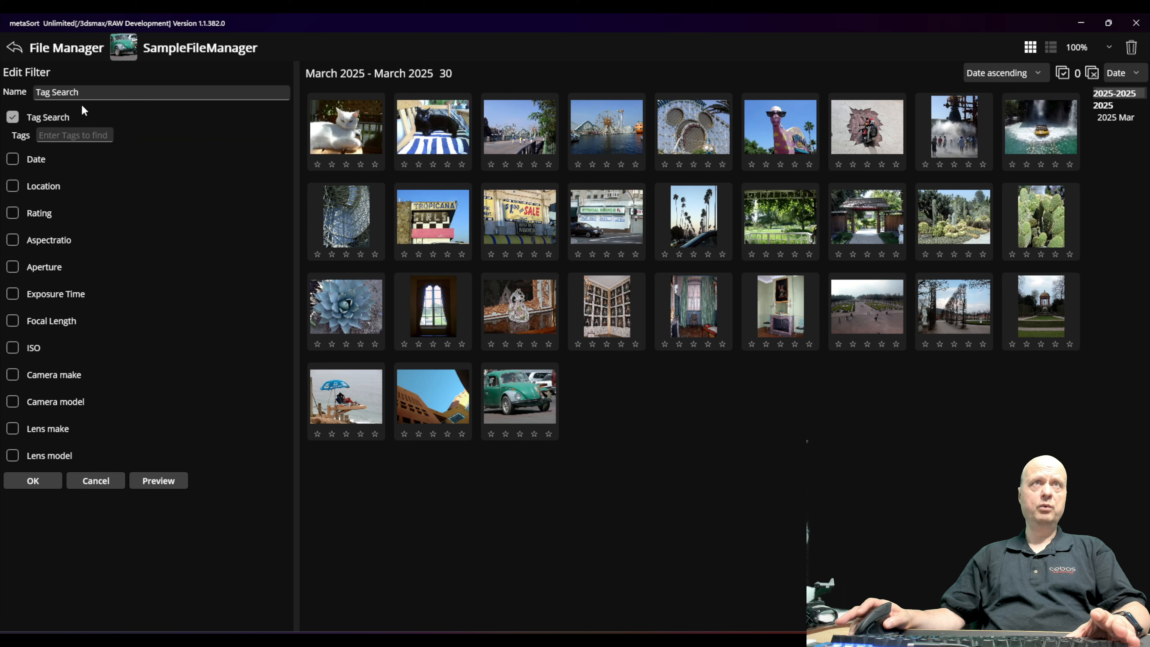
{"action": "left_click", "coordinate": [69, 135]}
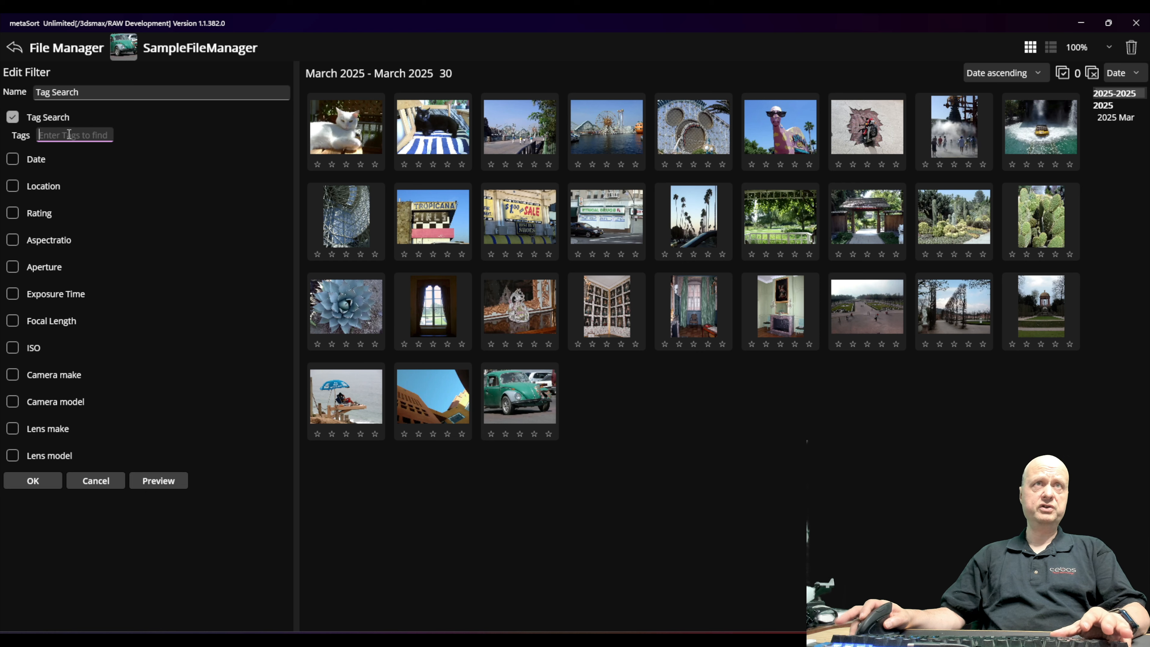
{"action": "type", "text": "cat"}
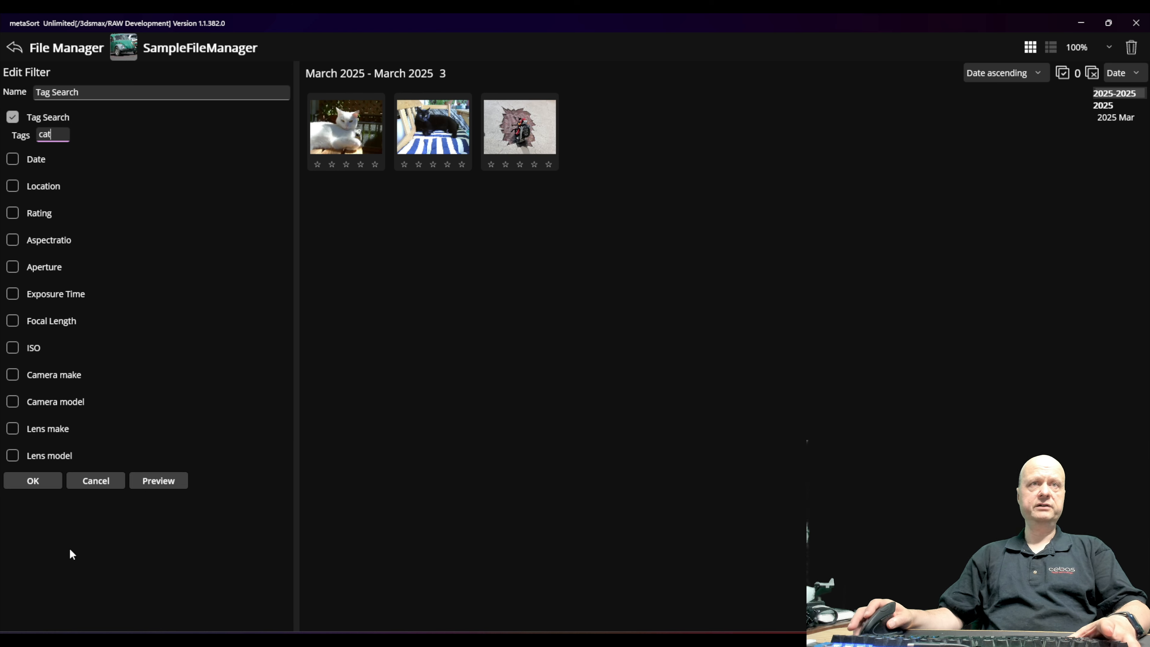
{"action": "left_click", "coordinate": [33, 480]}
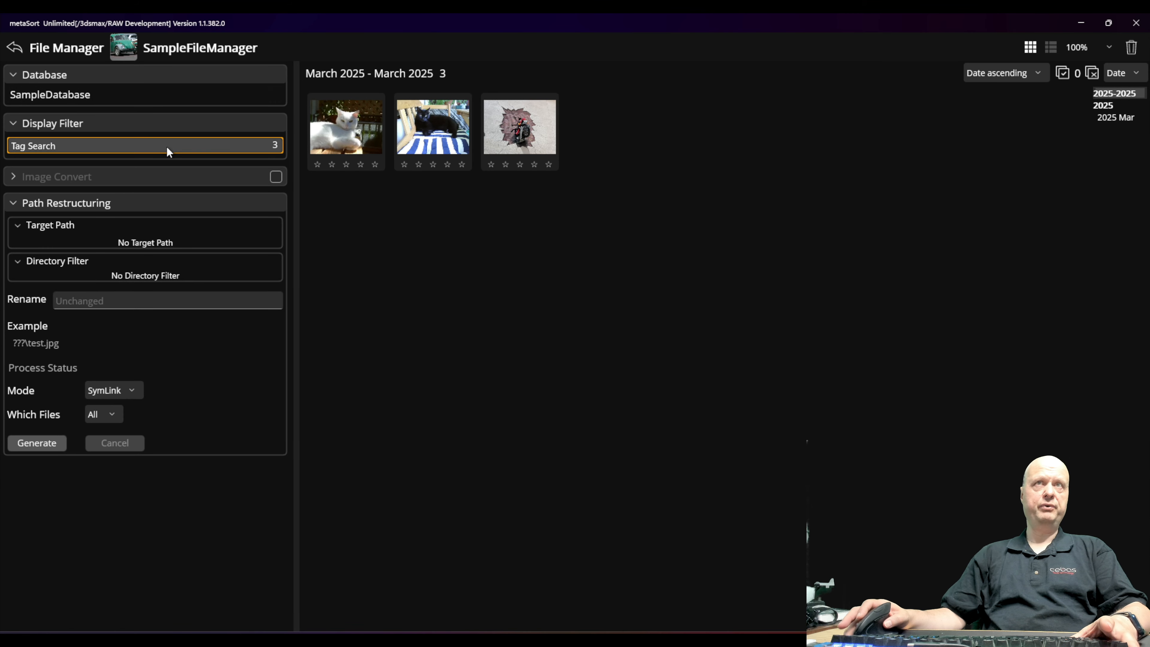
Step: Add a second Tag Search filter to the display filter and rename it All Images
{"action": "right_click", "coordinate": [66, 120]}
{"action": "mouse_move", "coordinate": [105, 129]}
{"action": "left_click", "coordinate": [154, 131]}
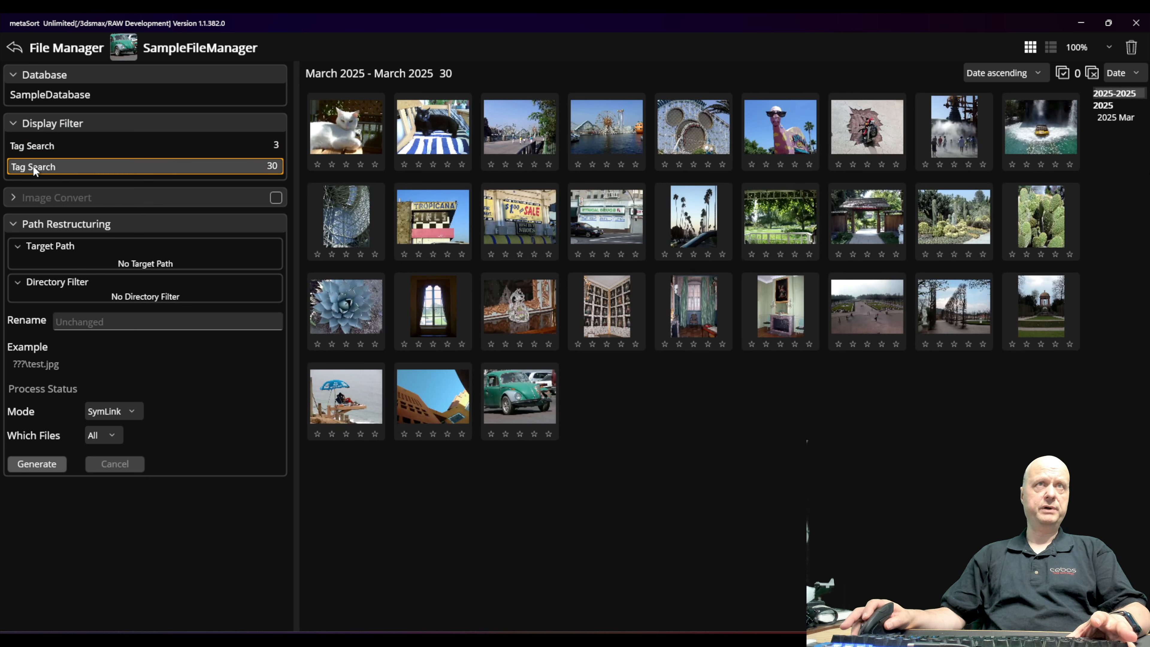
{"action": "double_click", "coordinate": [32, 165]}
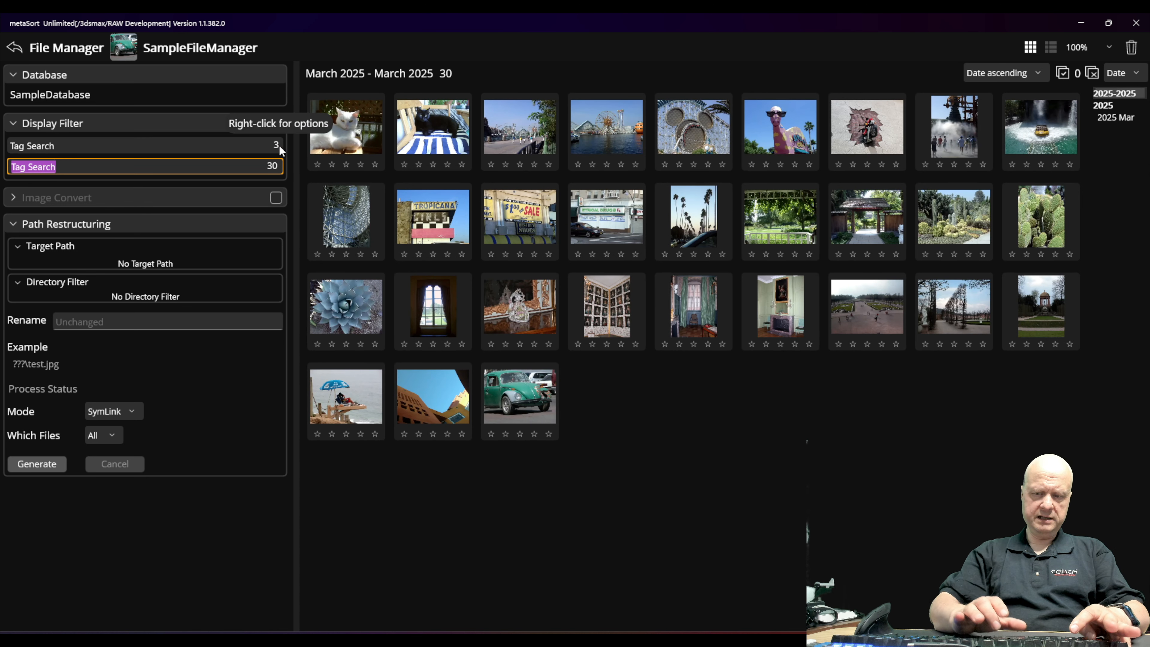
{"action": "type", "text": "All Images"}
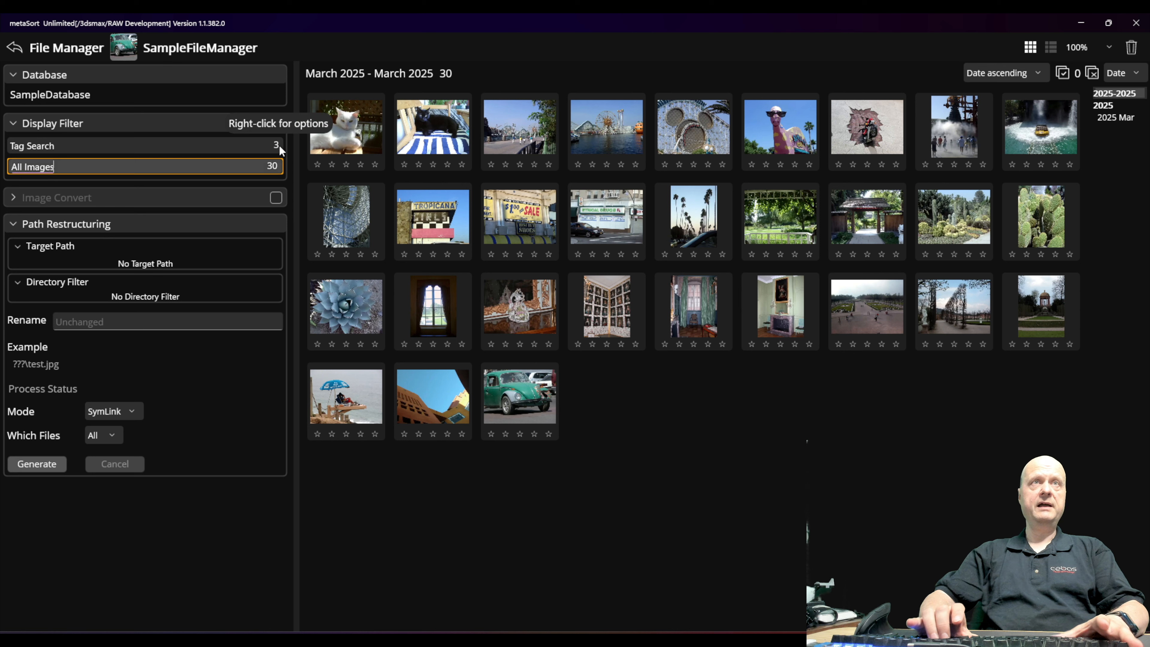
{"action": "key", "text": "Return"}
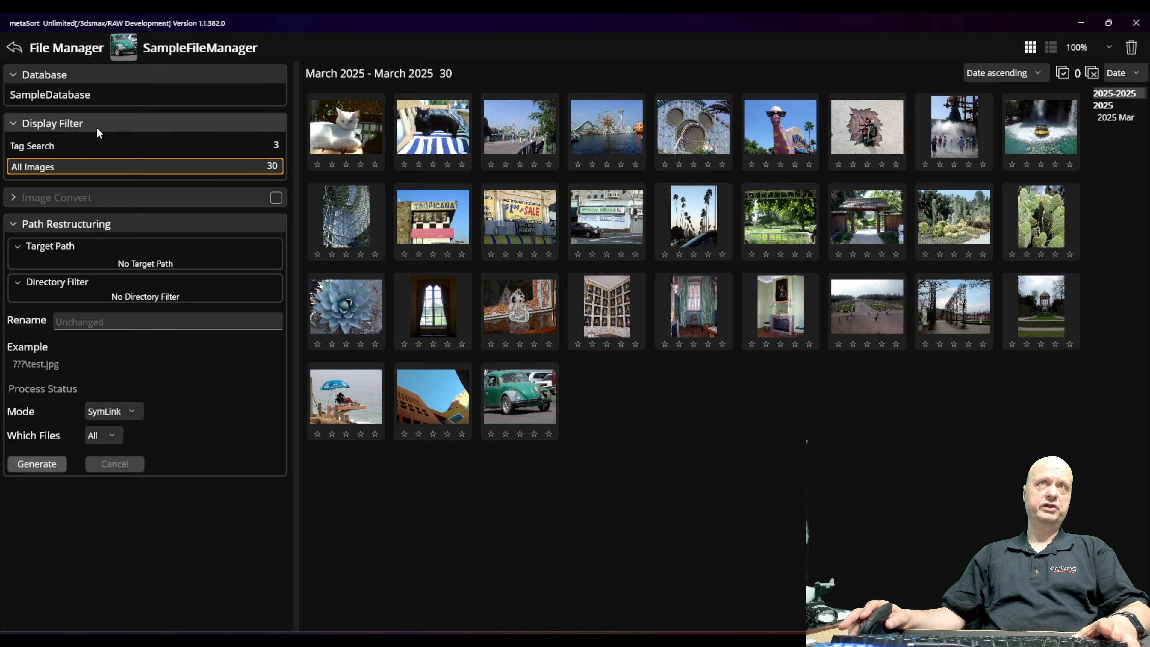
Step: Compare the two display filters, mark the fourth to seventh images under All Images, and view the Which Files options without changing them
{"action": "left_click", "coordinate": [61, 143]}
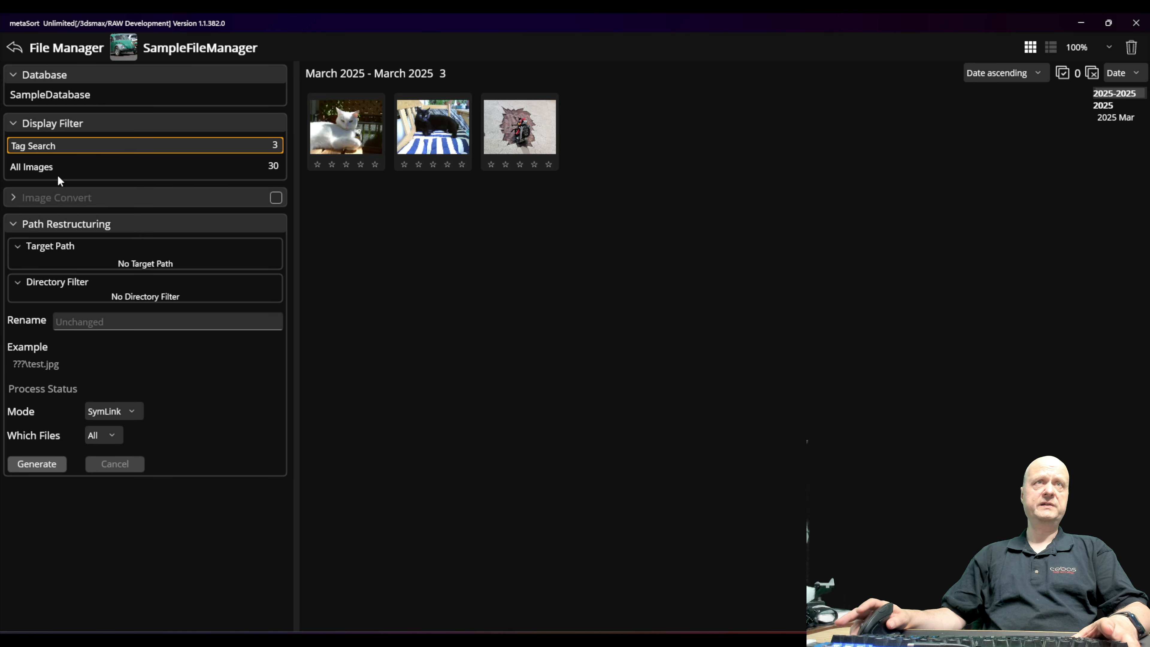
{"action": "left_click", "coordinate": [40, 166]}
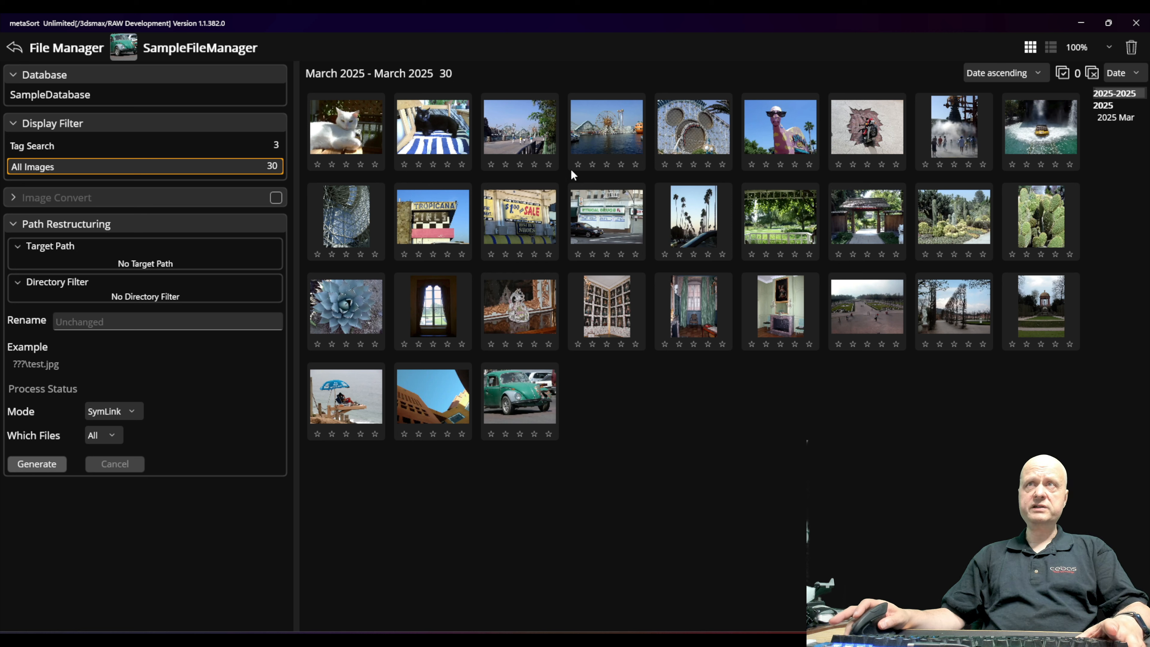
{"action": "left_click", "coordinate": [594, 121]}
{"action": "left_click", "coordinate": [697, 136], "text": "ctrl"}
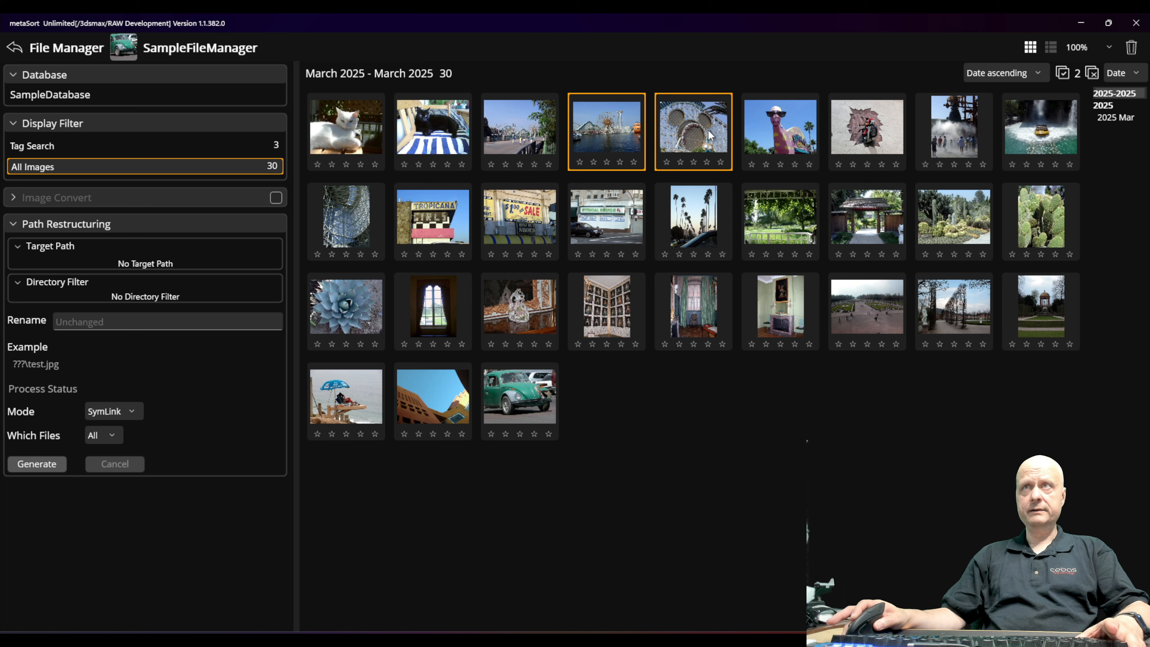
{"action": "left_click", "coordinate": [770, 137], "text": "ctrl"}
{"action": "left_click", "coordinate": [851, 129], "text": "ctrl"}
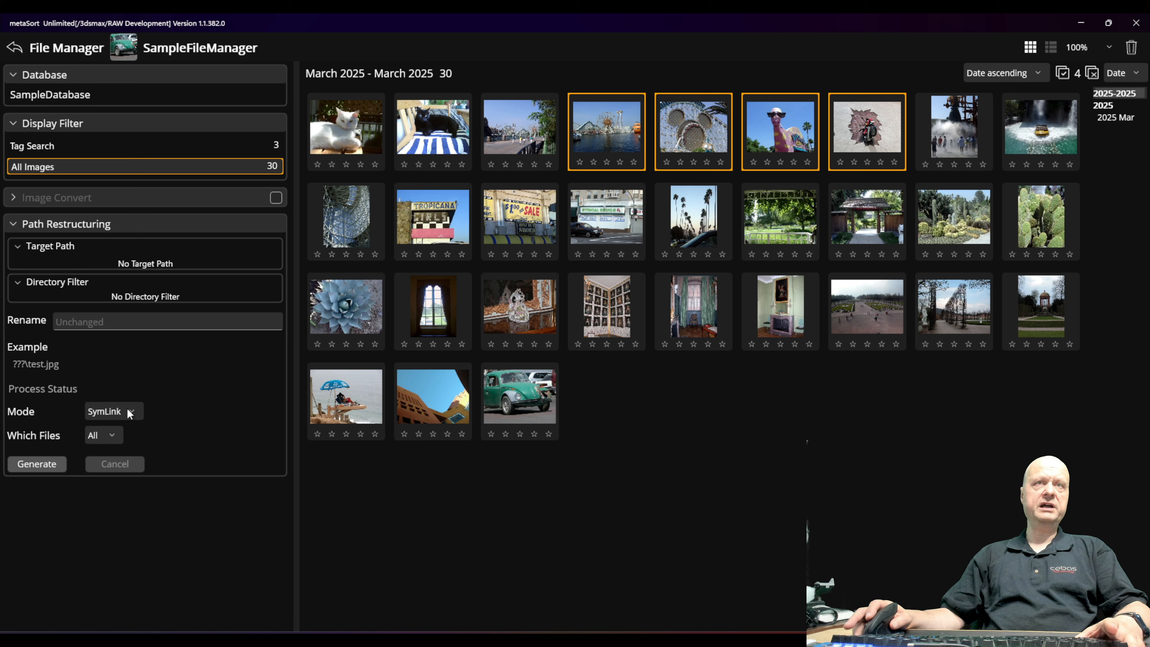
{"action": "left_click", "coordinate": [116, 442]}
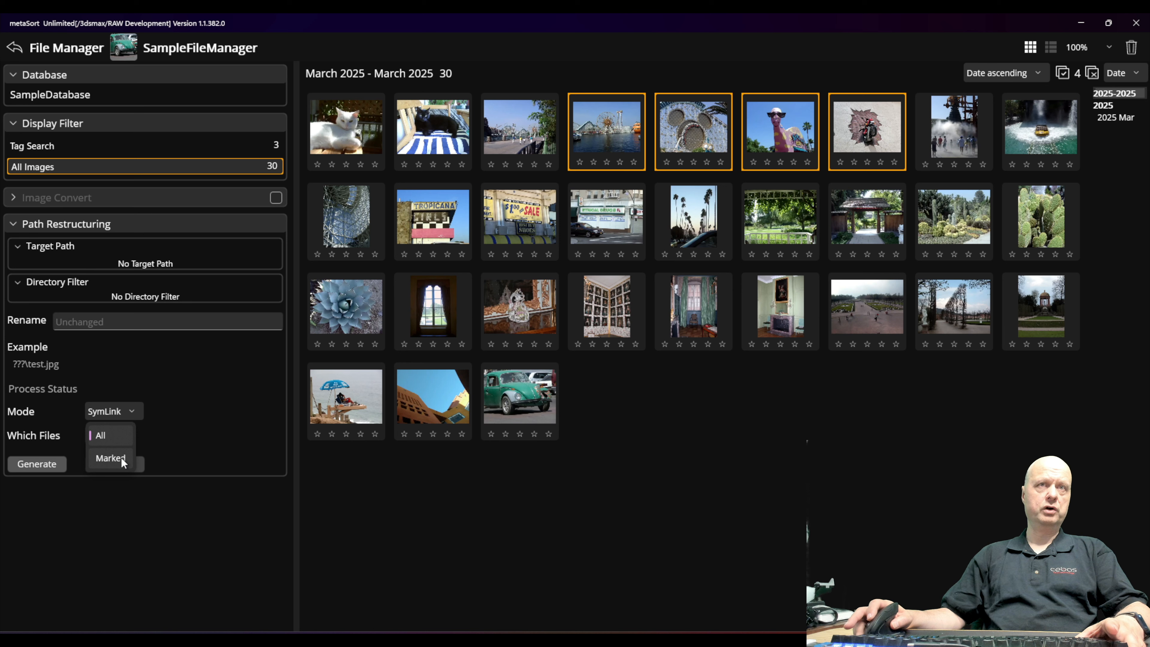
{"action": "left_click", "coordinate": [188, 553]}
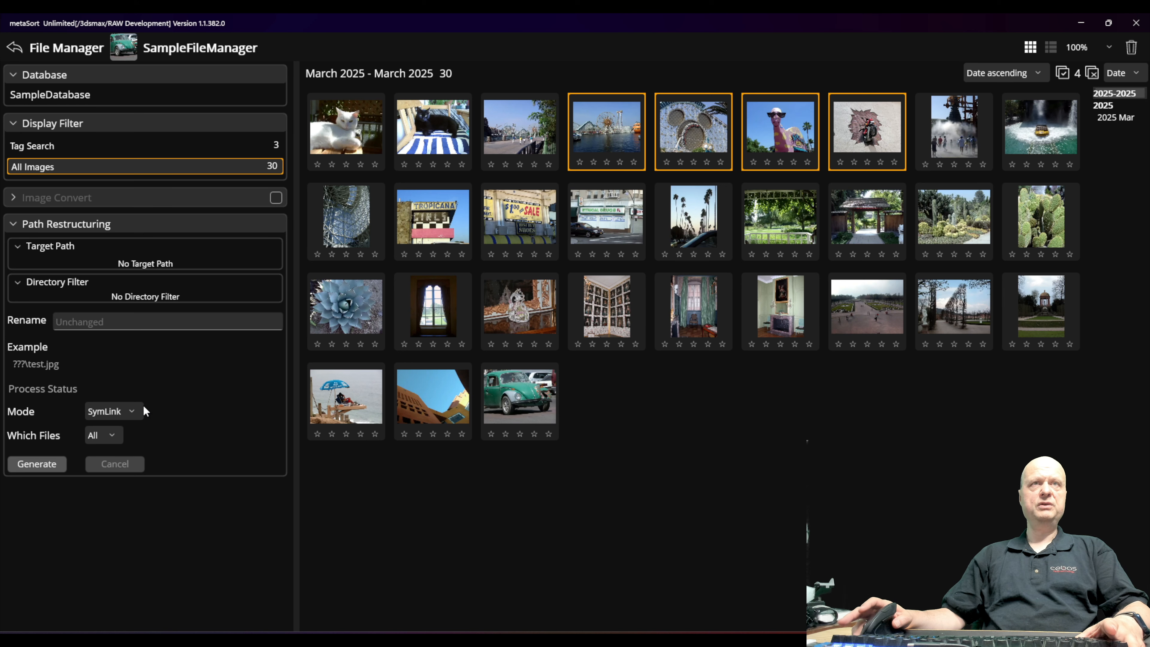
Step: Enable Image Convert and turn on resizing with a size of 1280
{"action": "left_click", "coordinate": [138, 198]}
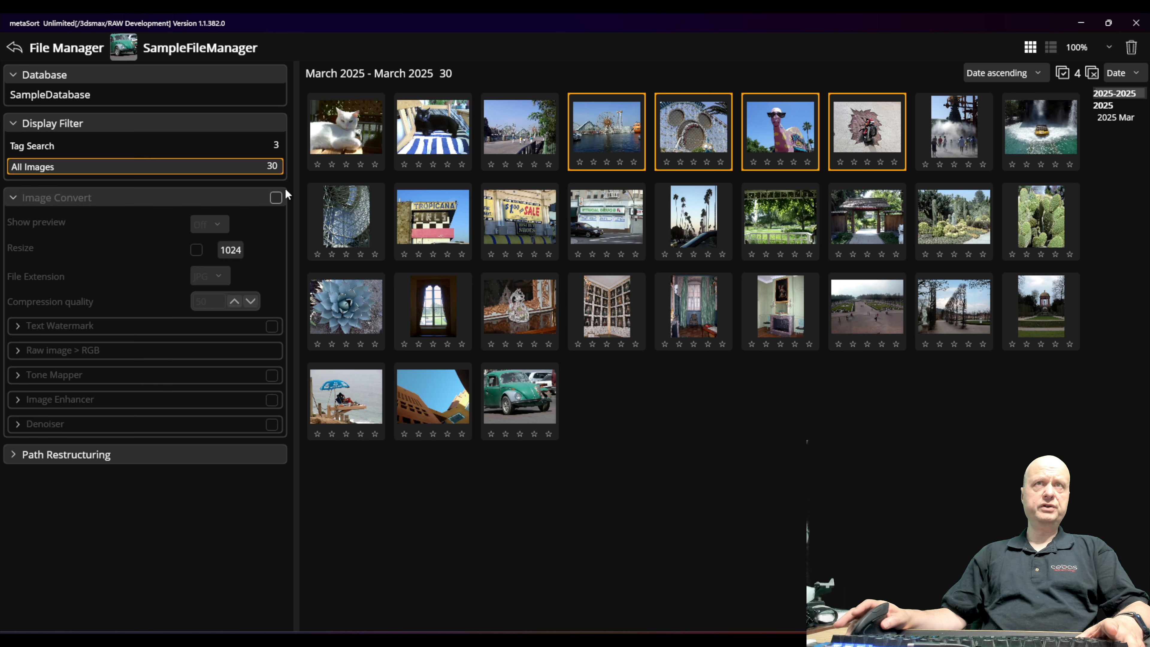
{"action": "left_click", "coordinate": [276, 199]}
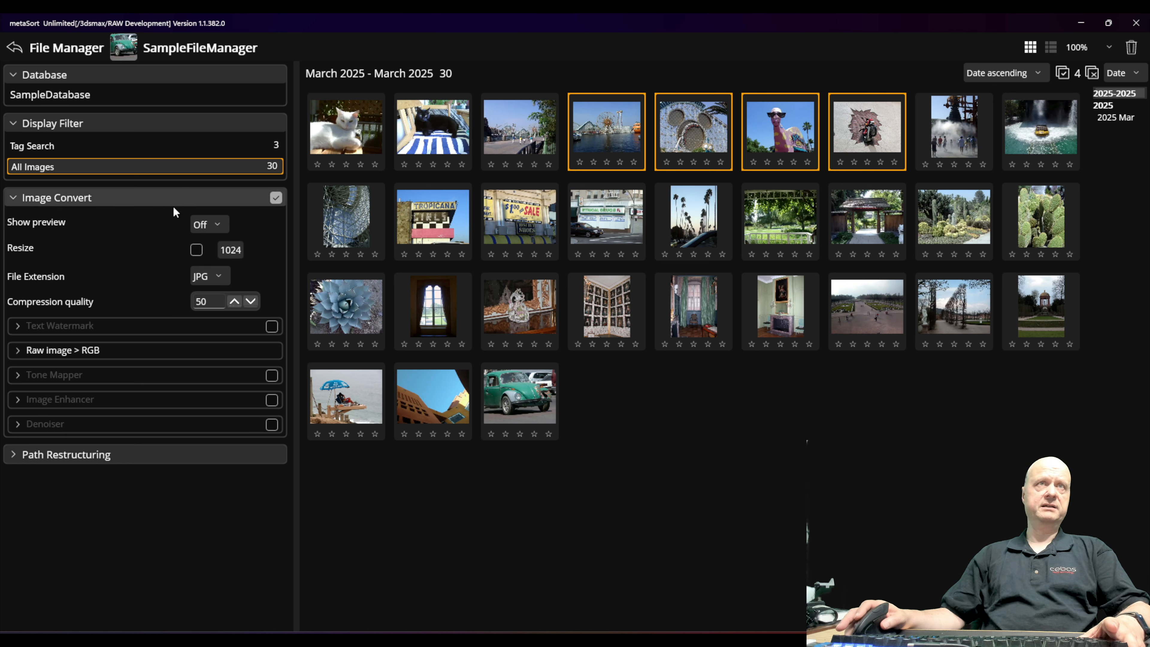
{"action": "left_click", "coordinate": [196, 250]}
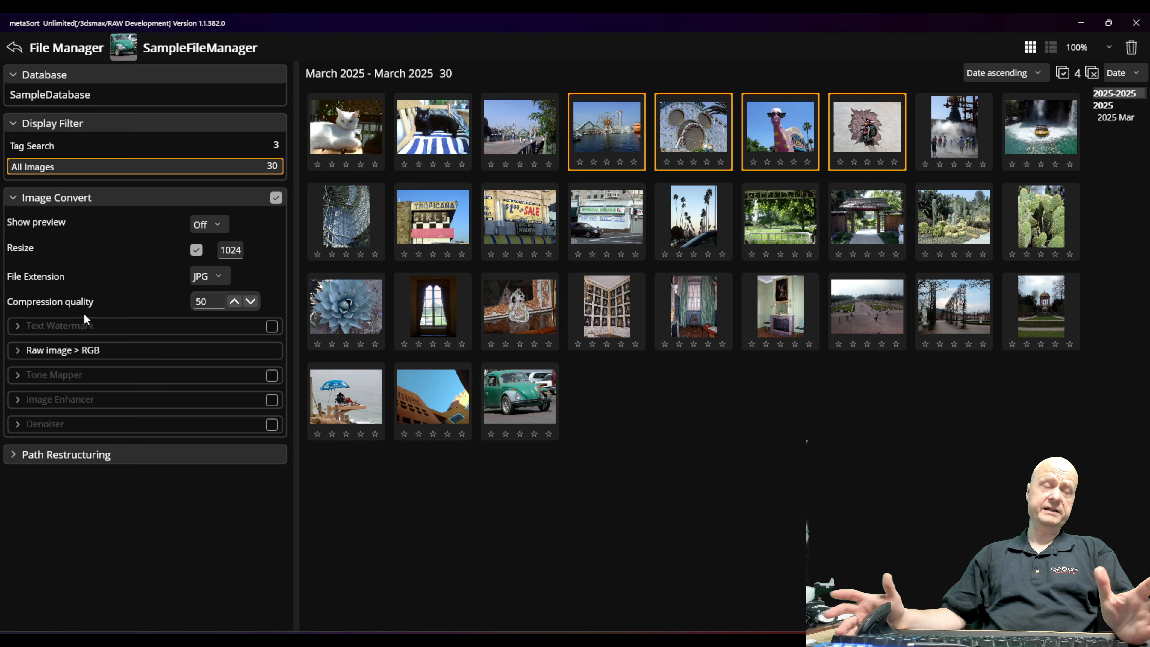
{"action": "left_click", "coordinate": [232, 250]}
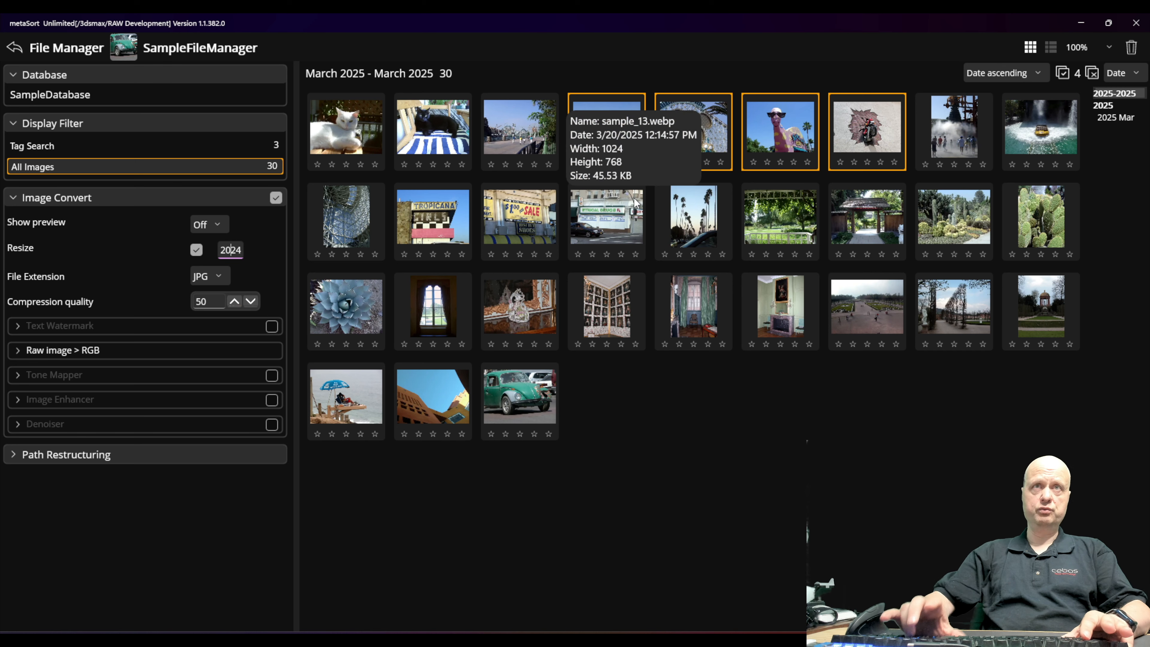
{"action": "key", "text": "Delete"}
{"action": "key", "text": "Delete"}
{"action": "type", "text": "58"}
{"action": "key", "text": "BackSpace"}
{"action": "key", "text": "BackSpace"}
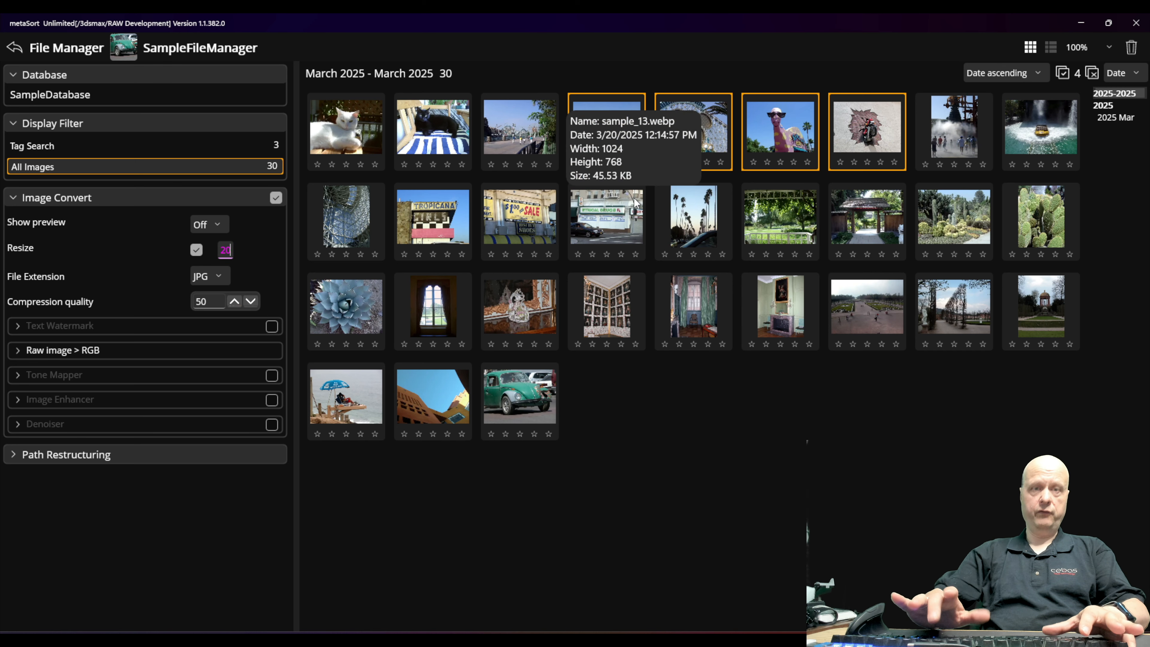
{"action": "type", "text": "1280"}
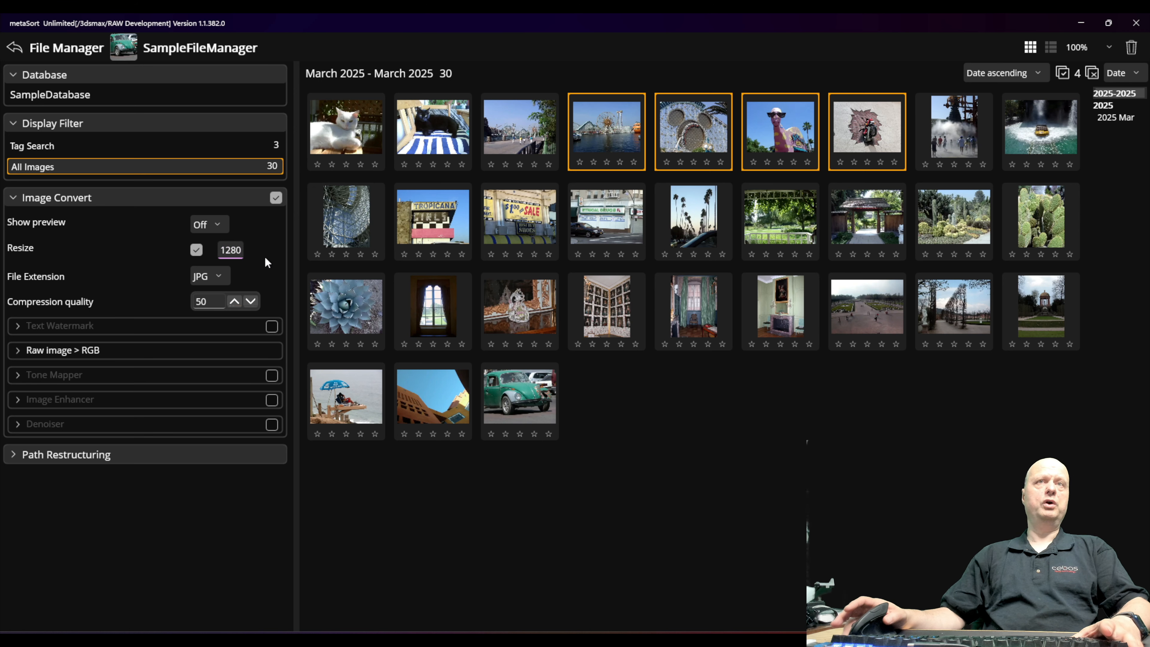
Step: View the available output file extensions for Image Convert and keep JPG
{"action": "left_click", "coordinate": [217, 275]}
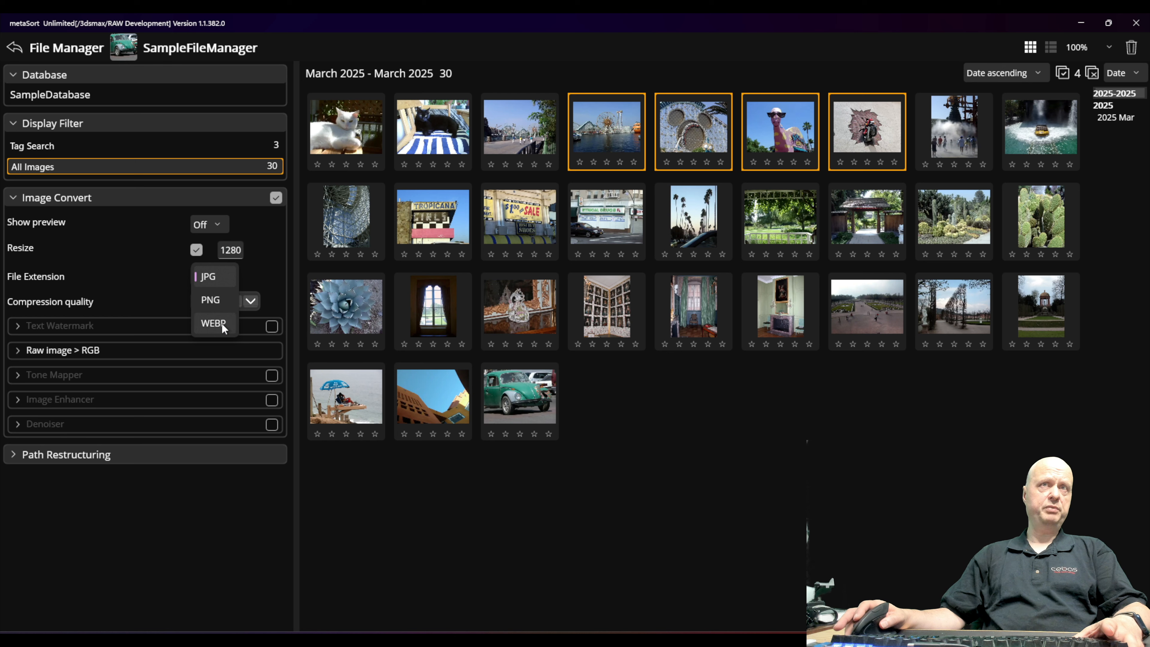
{"action": "left_click", "coordinate": [221, 277]}
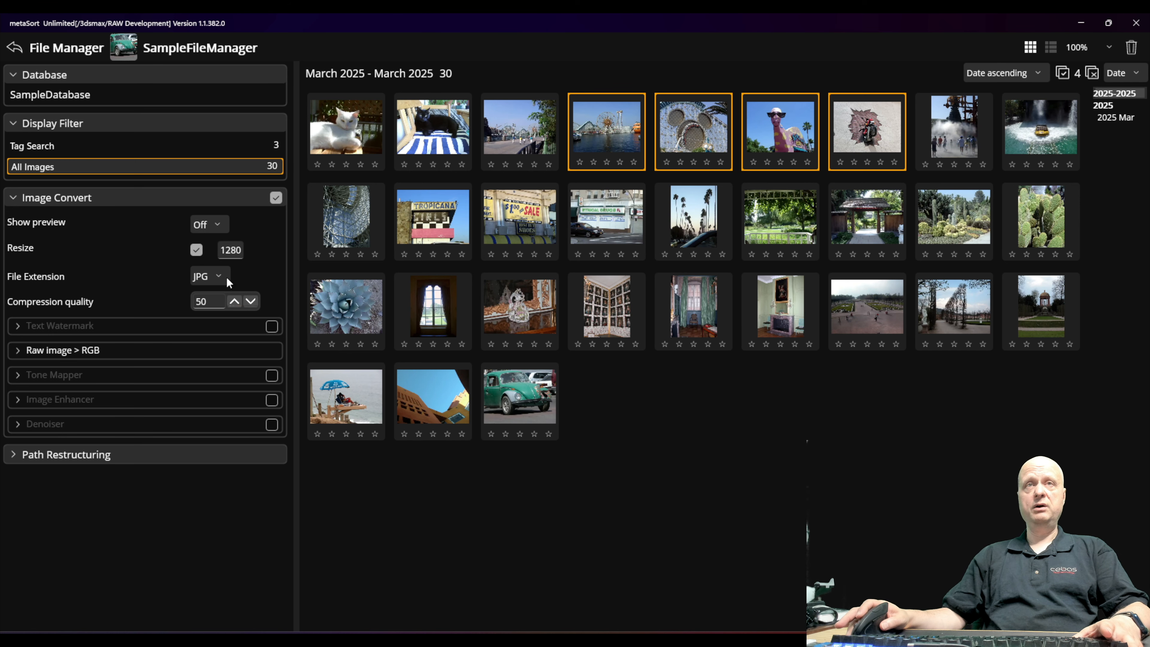
{"action": "left_click", "coordinate": [221, 273]}
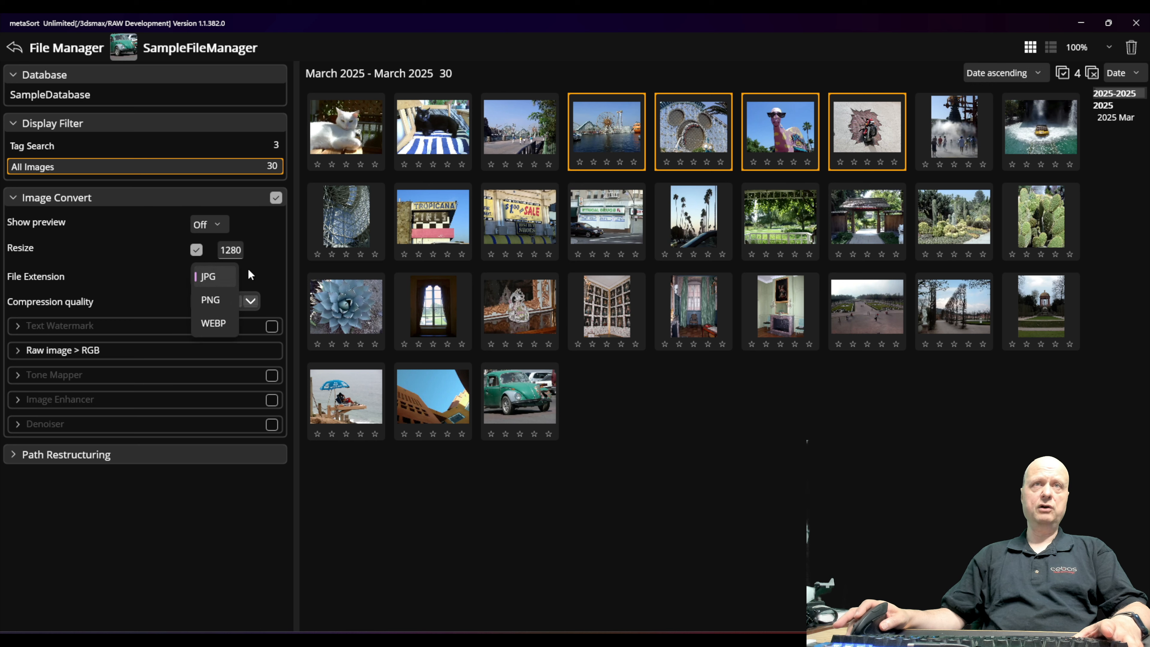
{"action": "left_click", "coordinate": [260, 270]}
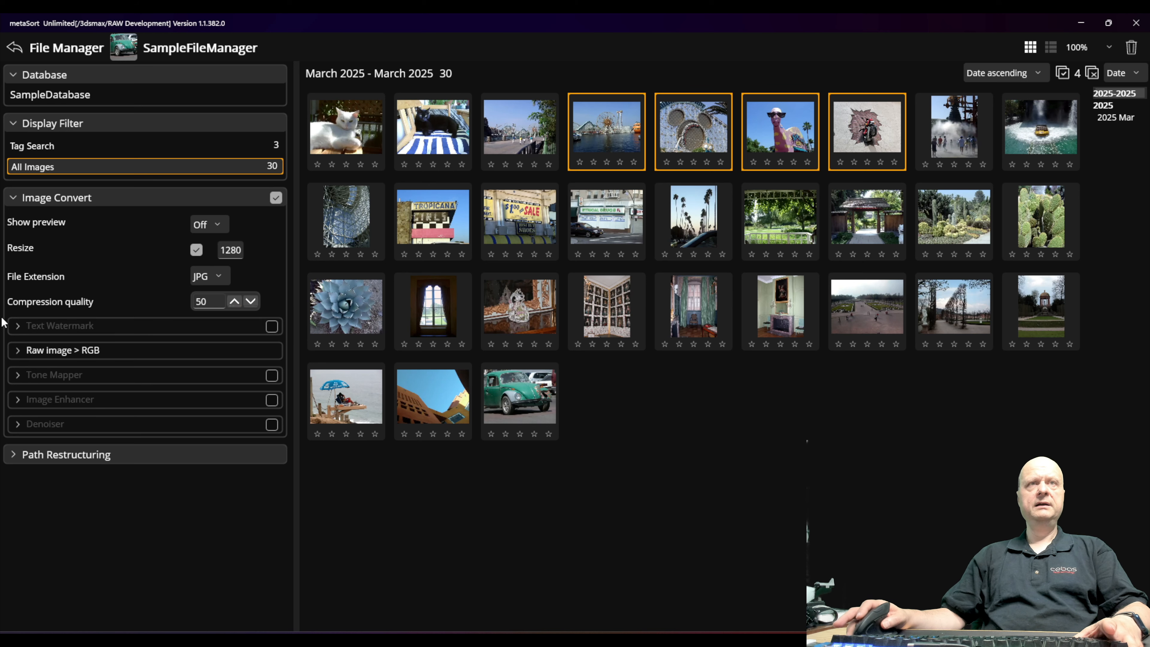
Step: Enable the text watermark with a preview on the amusement park image and set its position to top left
{"action": "left_click", "coordinate": [18, 325]}
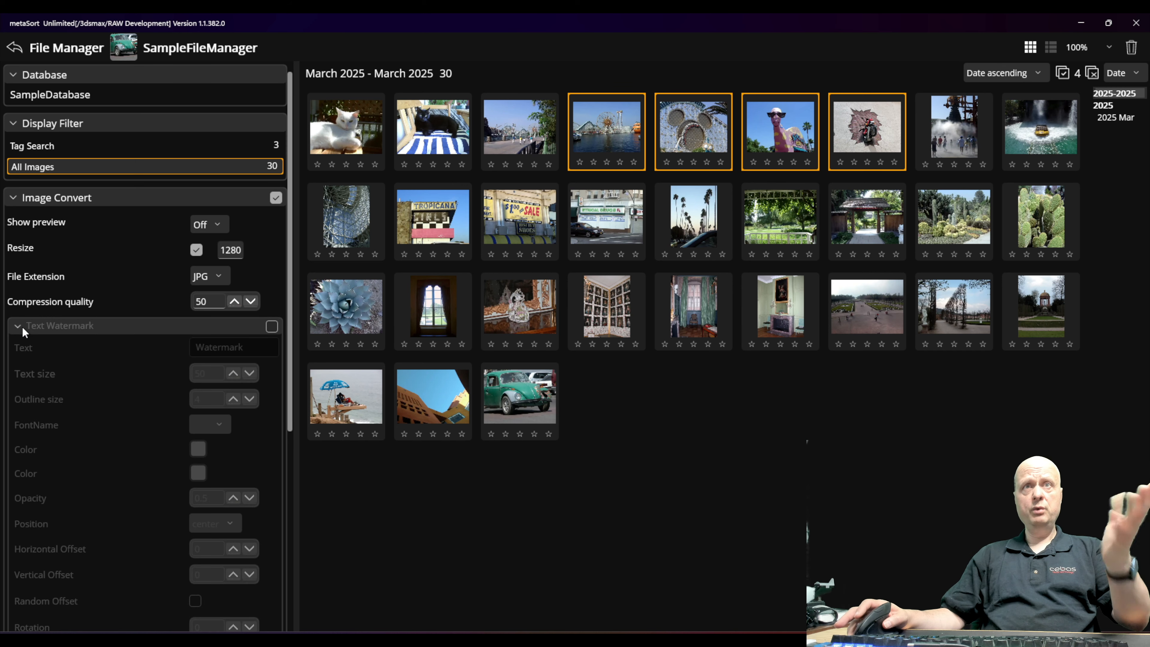
{"action": "left_click", "coordinate": [17, 326]}
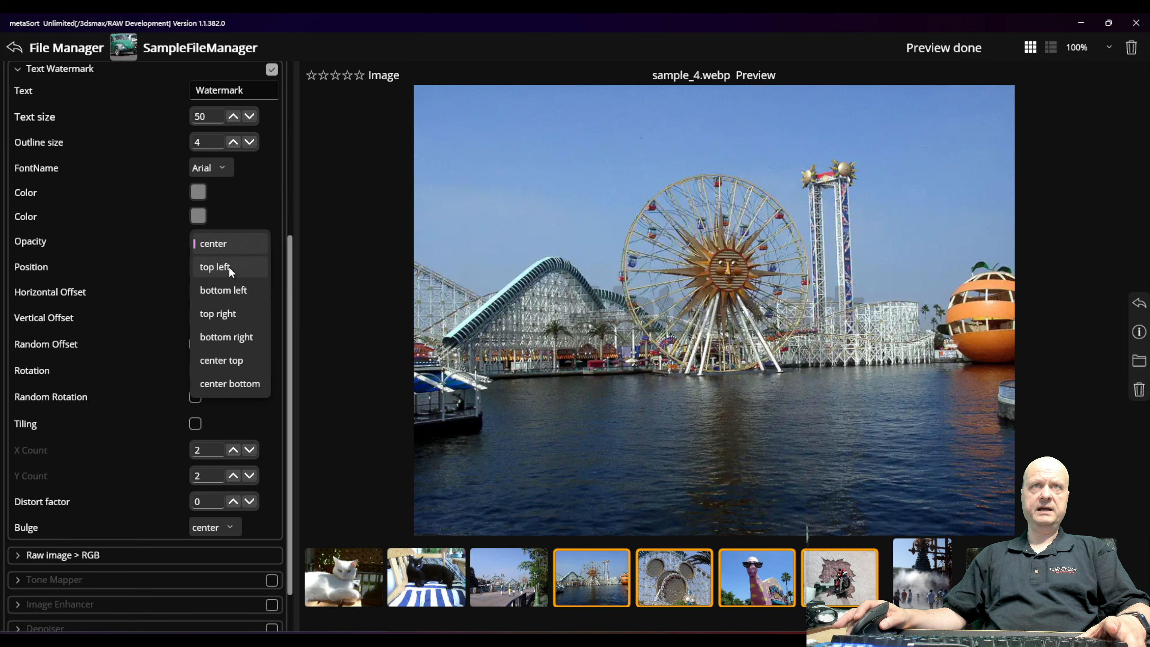
{"action": "left_click", "coordinate": [229, 266]}
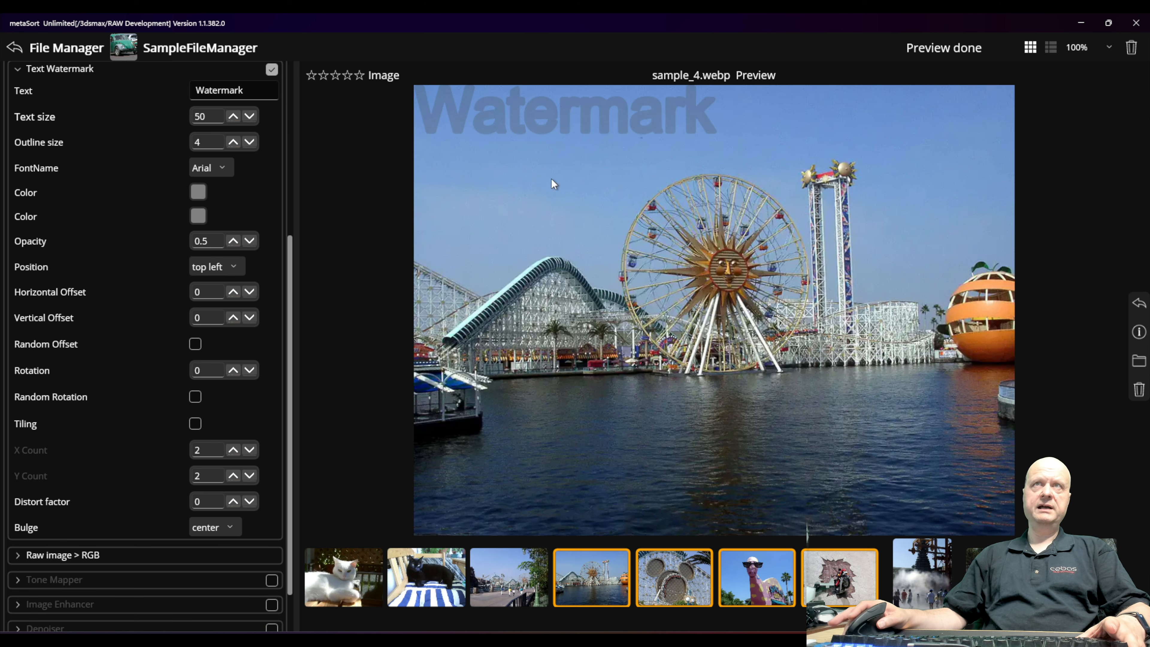
Step: Set the watermark's opacity to 1 and its first color to near black (red 6, green 6, blue 3)
{"action": "scroll", "coordinate": [256, 222], "scroll_direction": "up", "scroll_amount": 2}
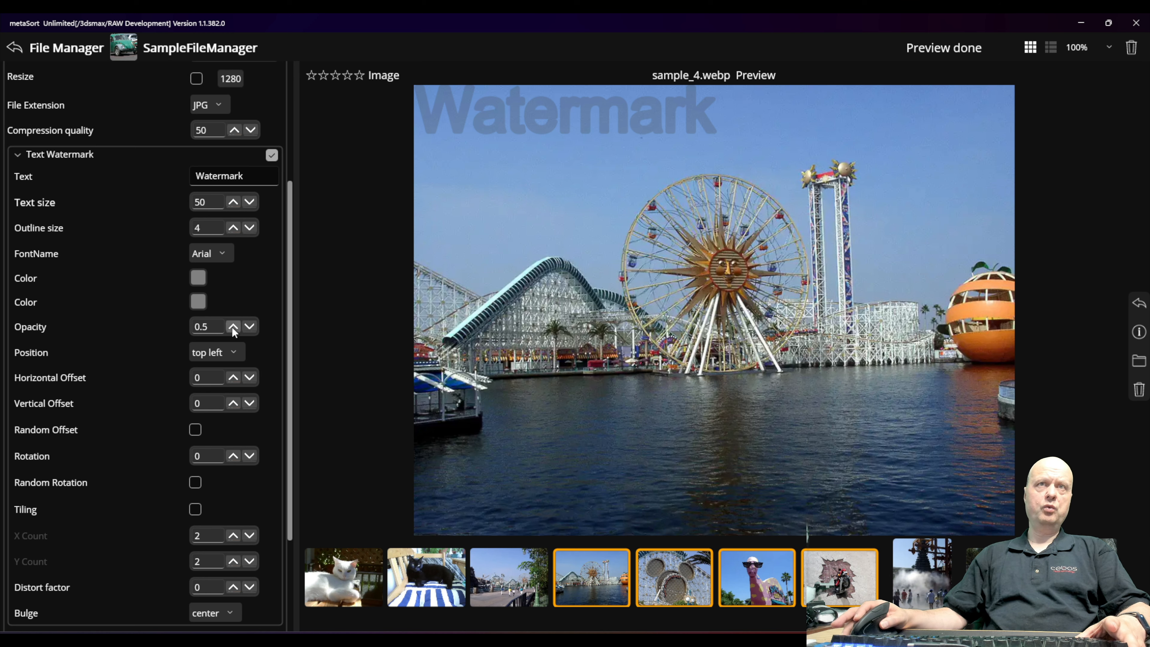
{"action": "left_click_drag", "start_coordinate": [232, 326], "coordinate": [250, 144]}
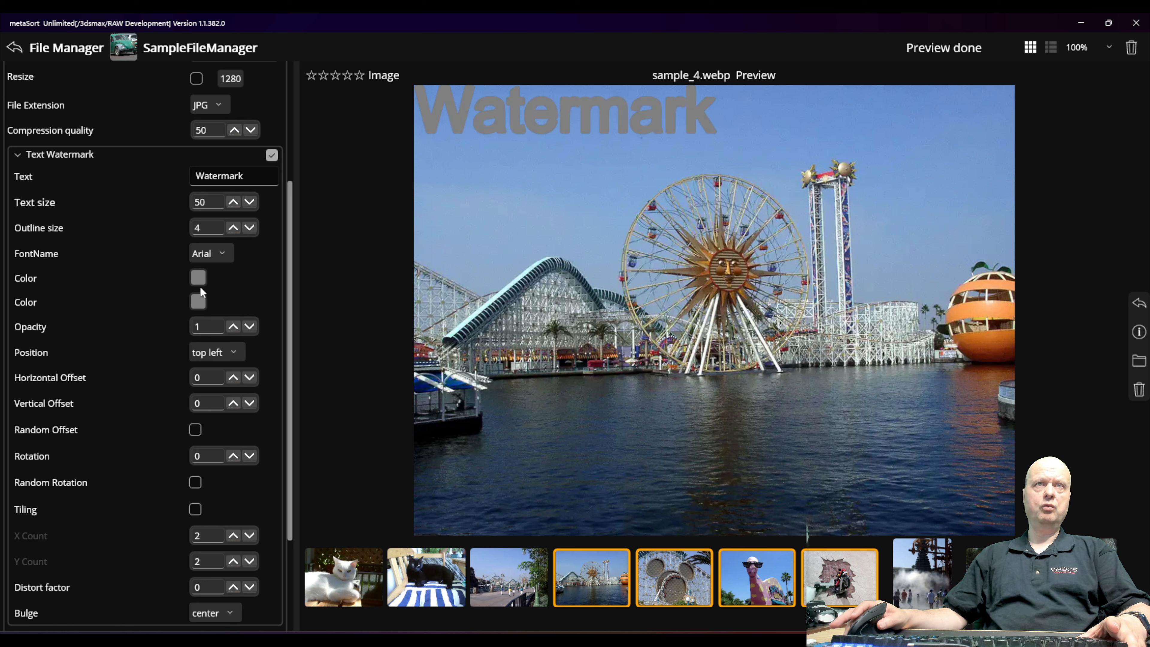
{"action": "left_click", "coordinate": [201, 273]}
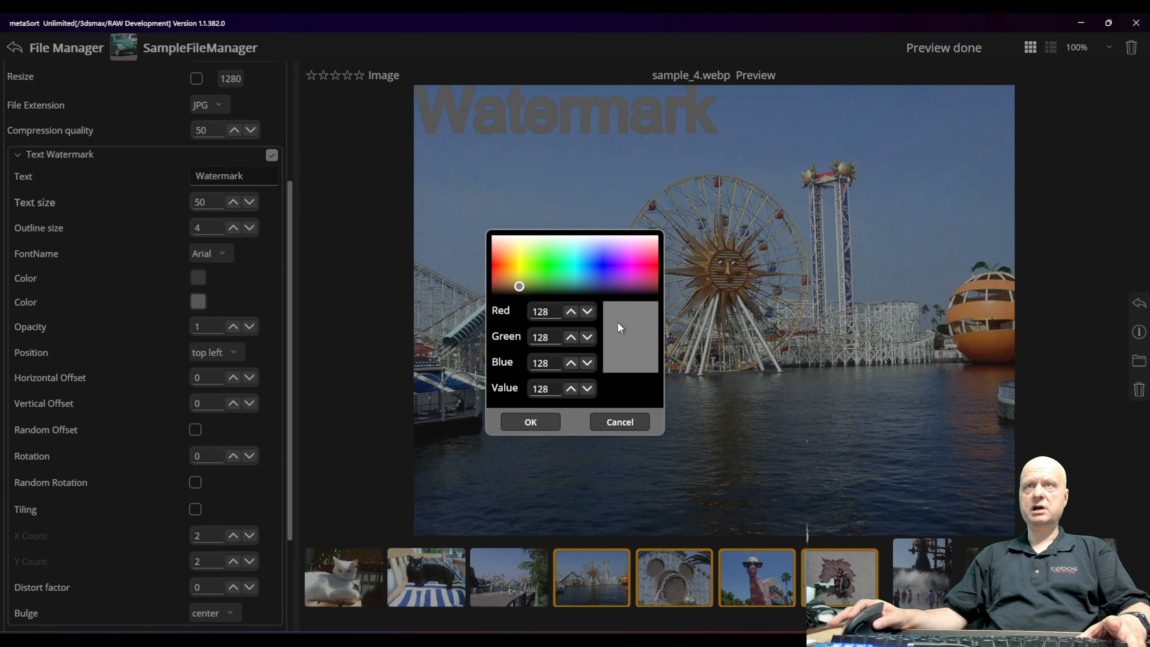
{"action": "left_click", "coordinate": [515, 292]}
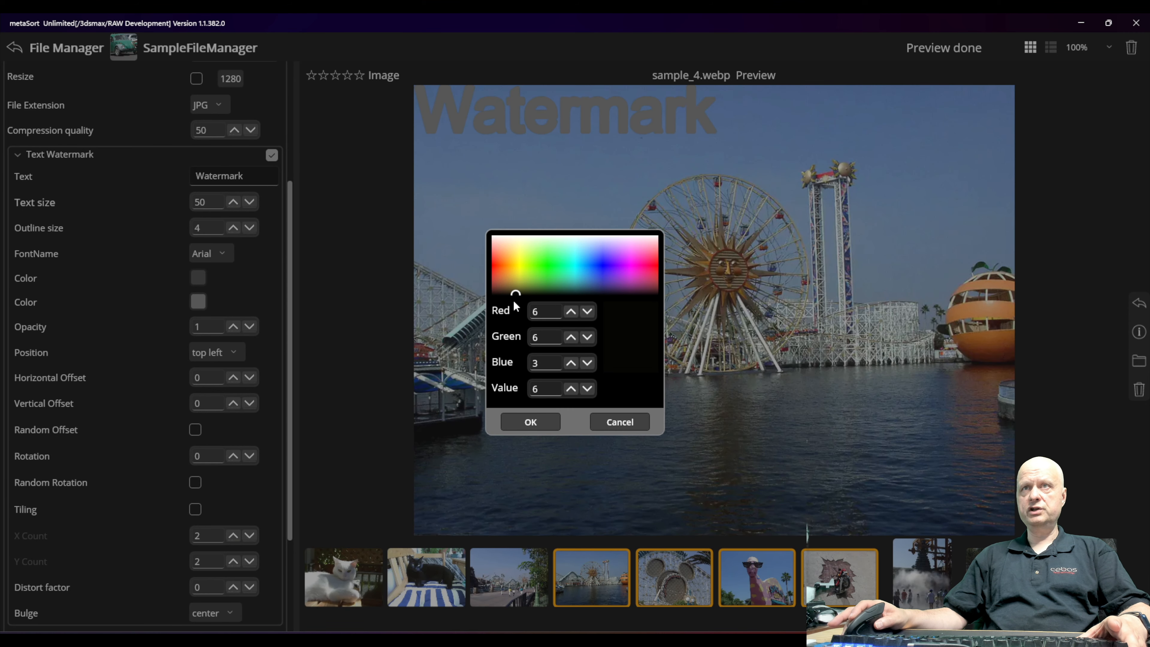
{"action": "left_click", "coordinate": [526, 423]}
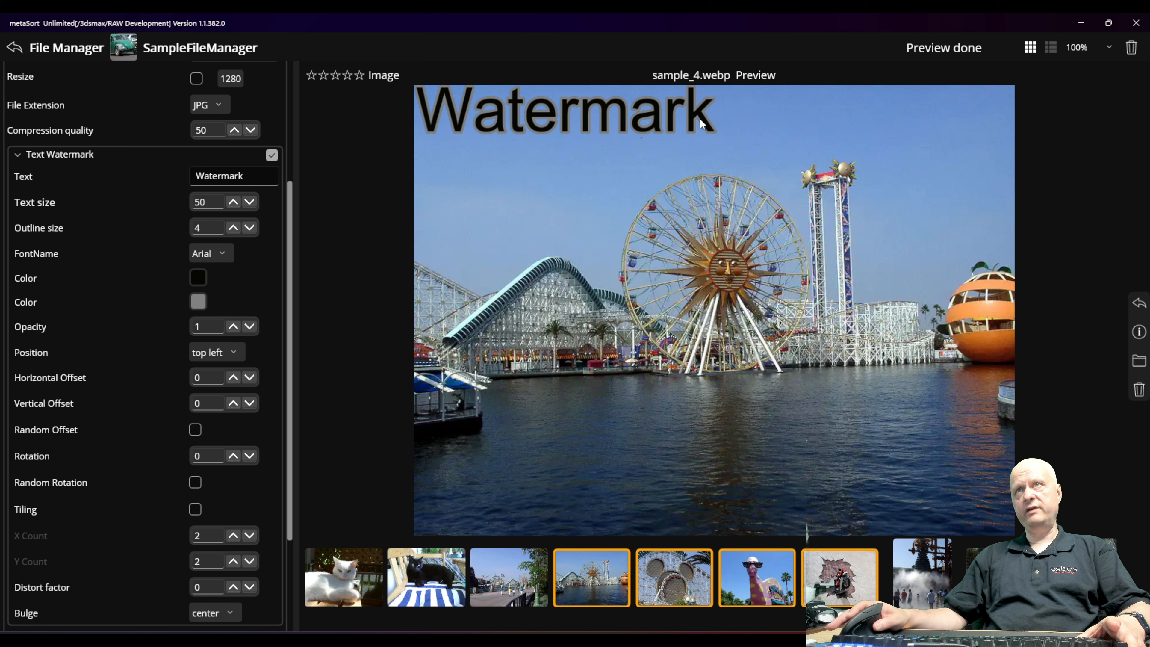
Step: Replace the watermark text with "my Pictures"
{"action": "double_click", "coordinate": [244, 178]}
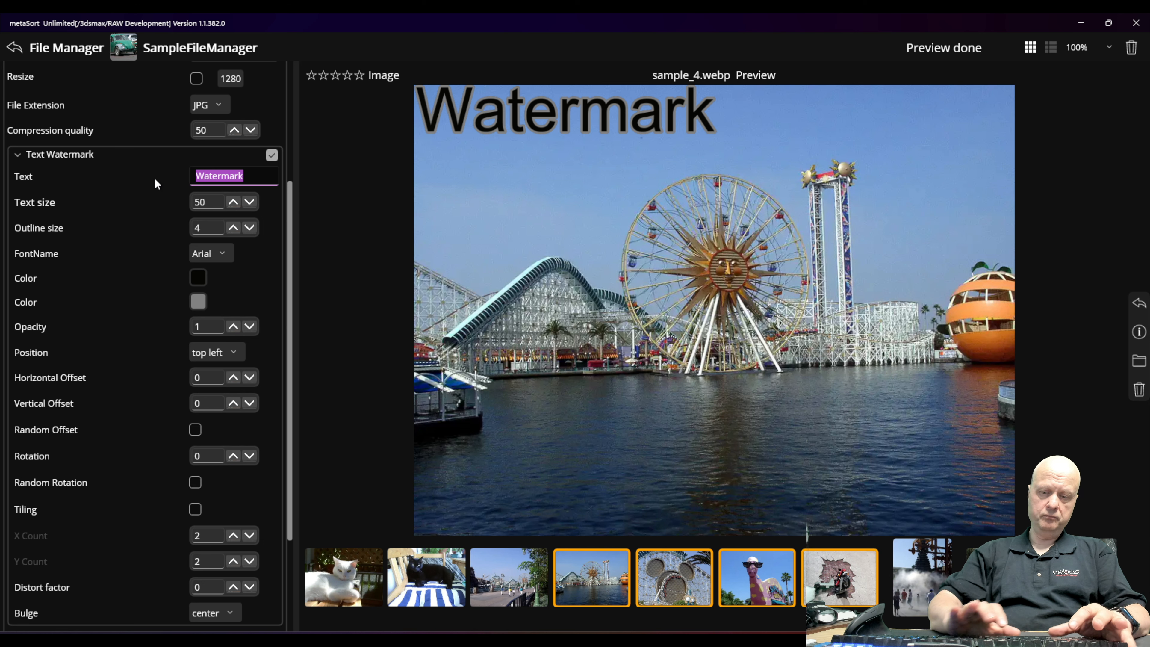
{"action": "type", "text": "my Pic"}
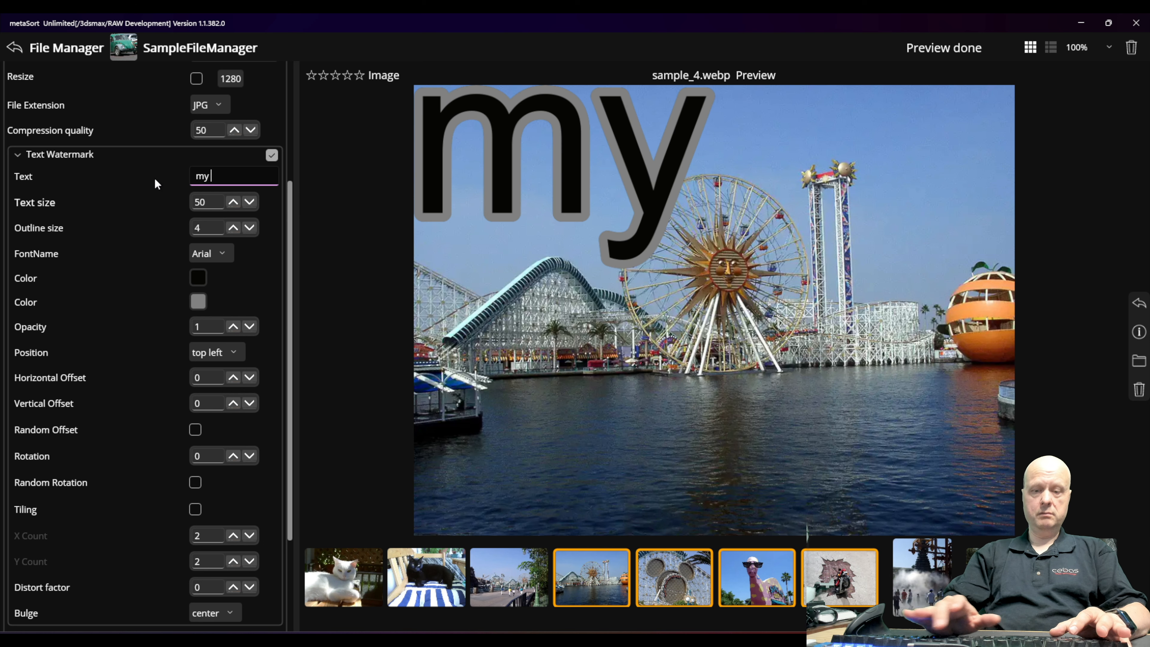
{"action": "type", "text": "tures"}
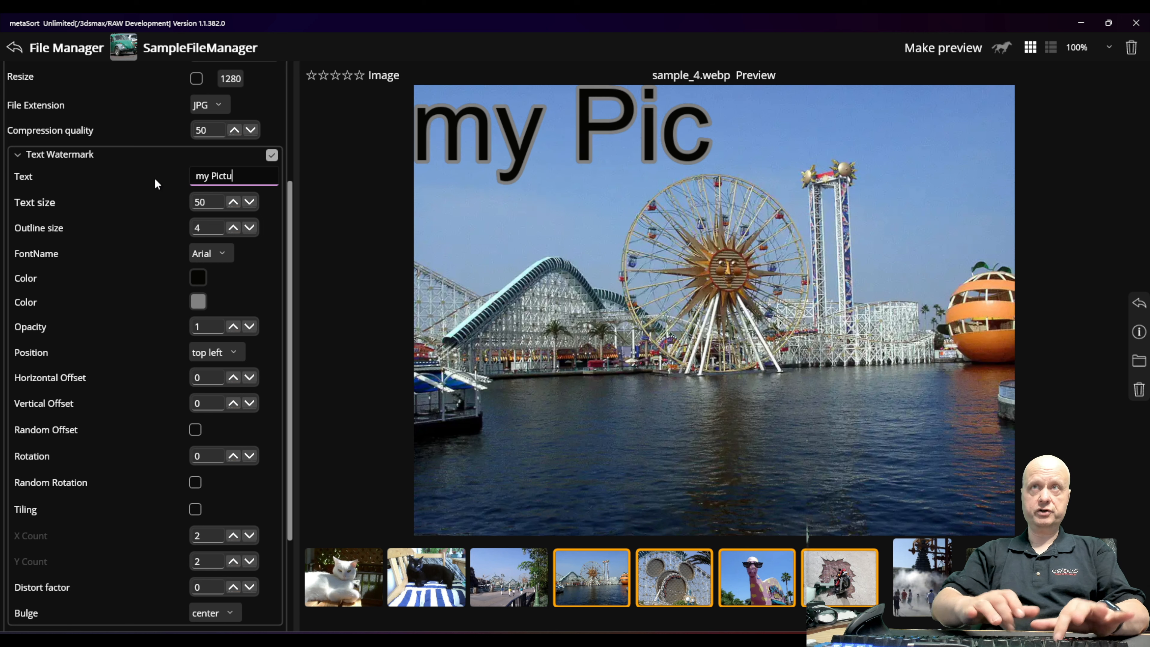
{"action": "key", "text": "BackSpace"}
{"action": "key", "text": "BackSpace"}
{"action": "key", "text": "BackSpace"}
{"action": "key", "text": "BackSpace"}
{"action": "key", "text": "BackSpace"}
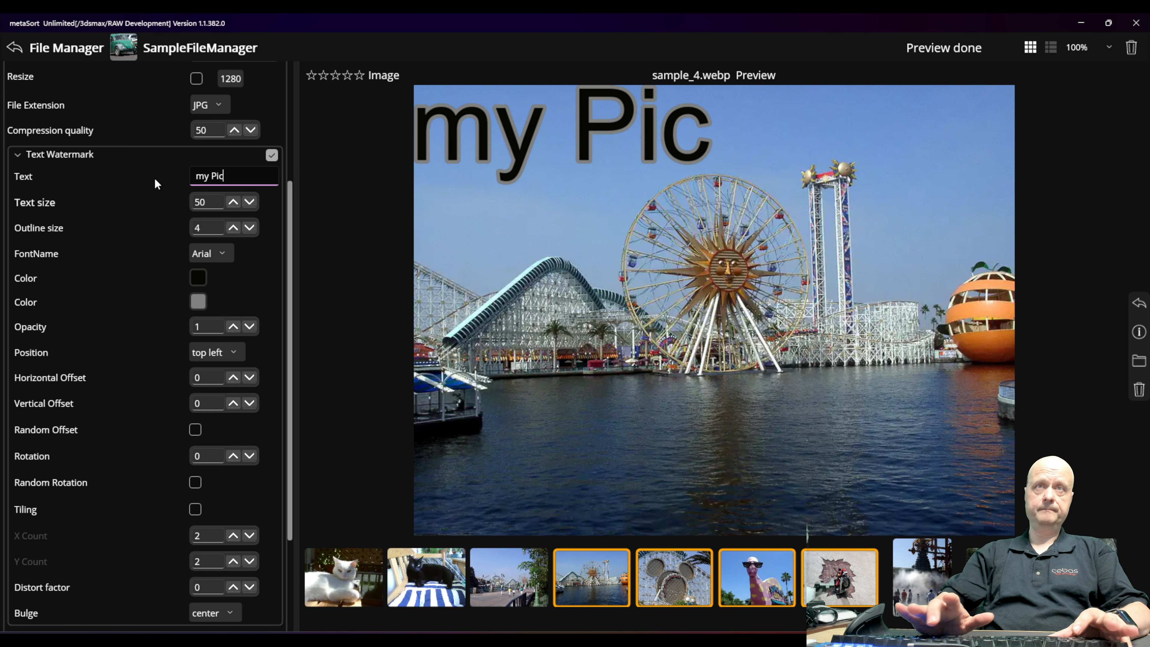
{"action": "type", "text": "tures"}
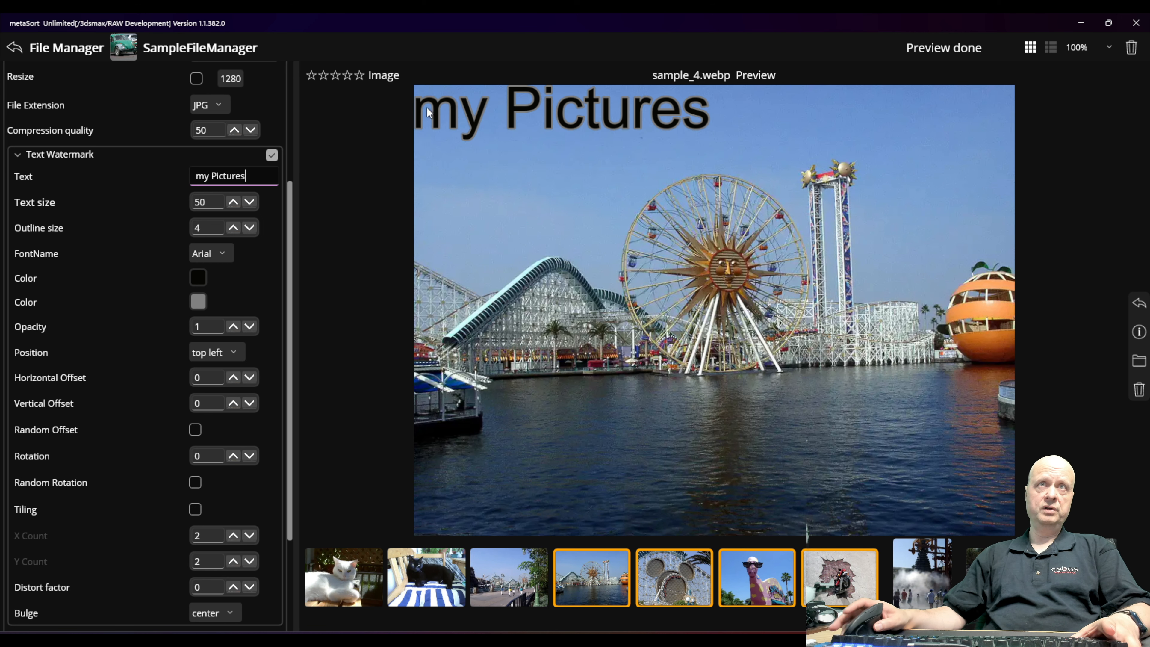
Step: Set the watermark's outline size to 10 and try text sizes of 10 and 25 before settling on 30
{"action": "key", "text": "Tab"}
{"action": "type", "text": "10"}
{"action": "key", "text": "Tab"}
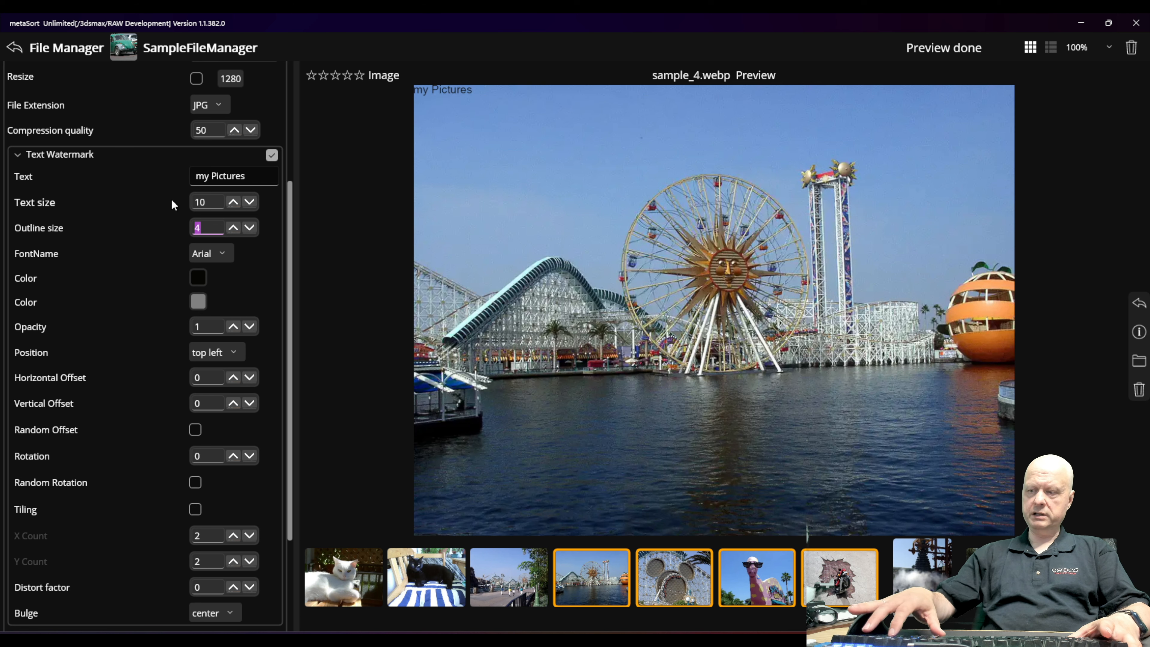
{"action": "type", "text": "10"}
{"action": "key", "text": "Tab"}
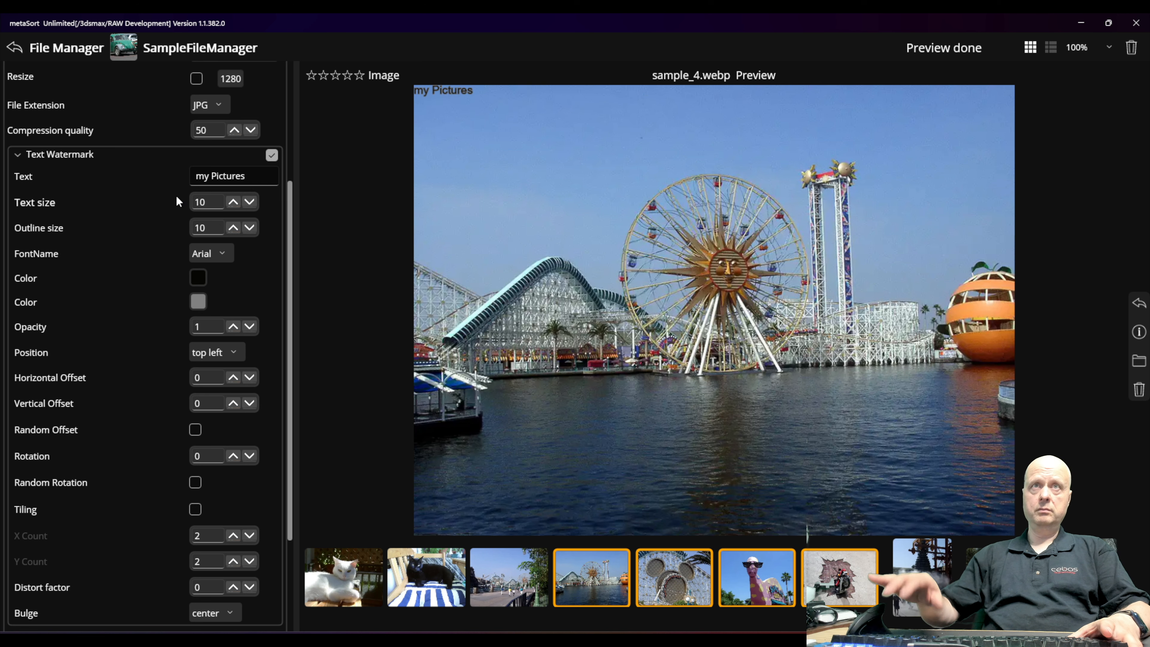
{"action": "double_click", "coordinate": [213, 200]}
{"action": "type", "text": "25"}
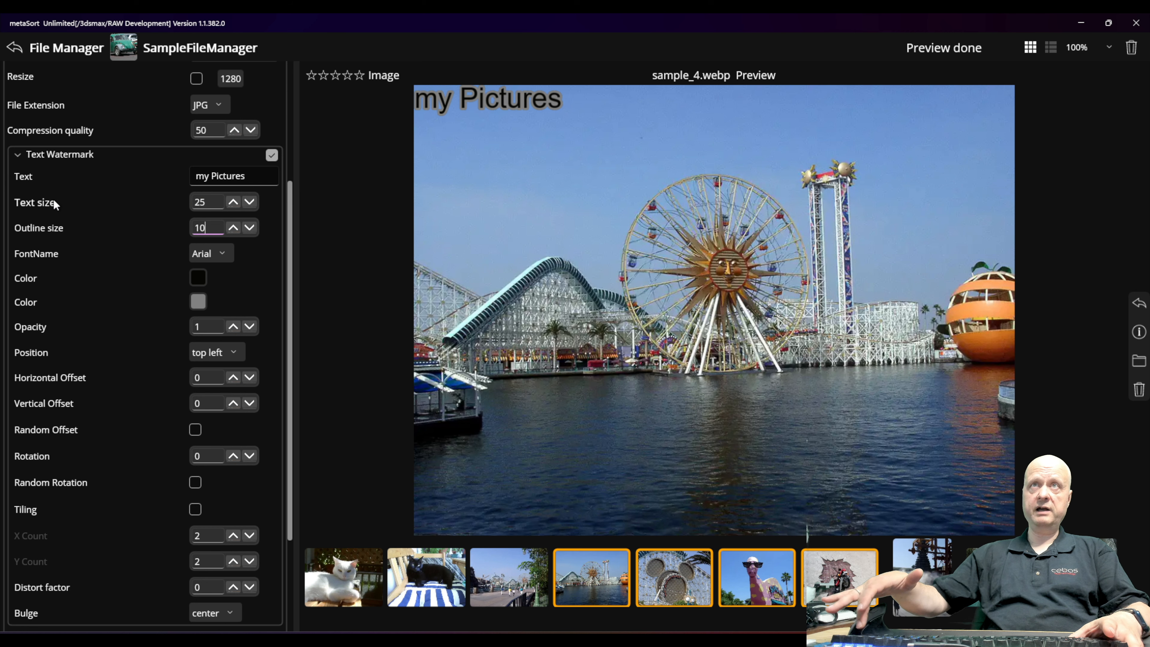
{"action": "left_click", "coordinate": [213, 229]}
{"action": "type", "text": "30"}
{"action": "key", "text": "Return"}
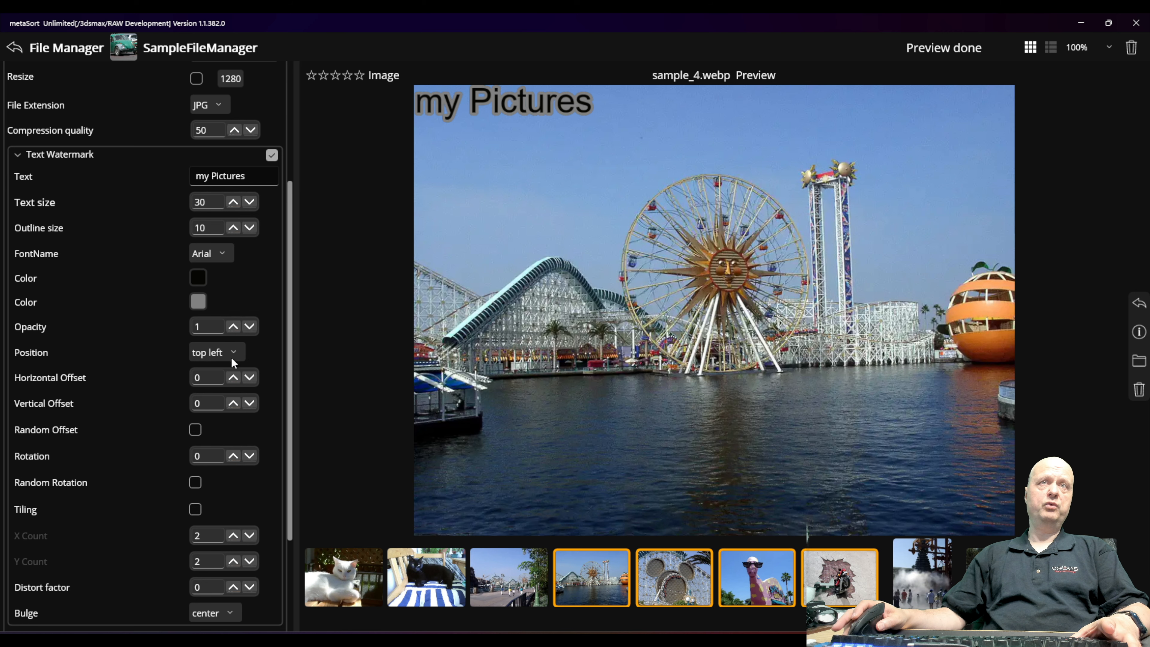
Step: Change the watermark's position to bottom left and set its outline size to 4
{"action": "left_click", "coordinate": [231, 357]}
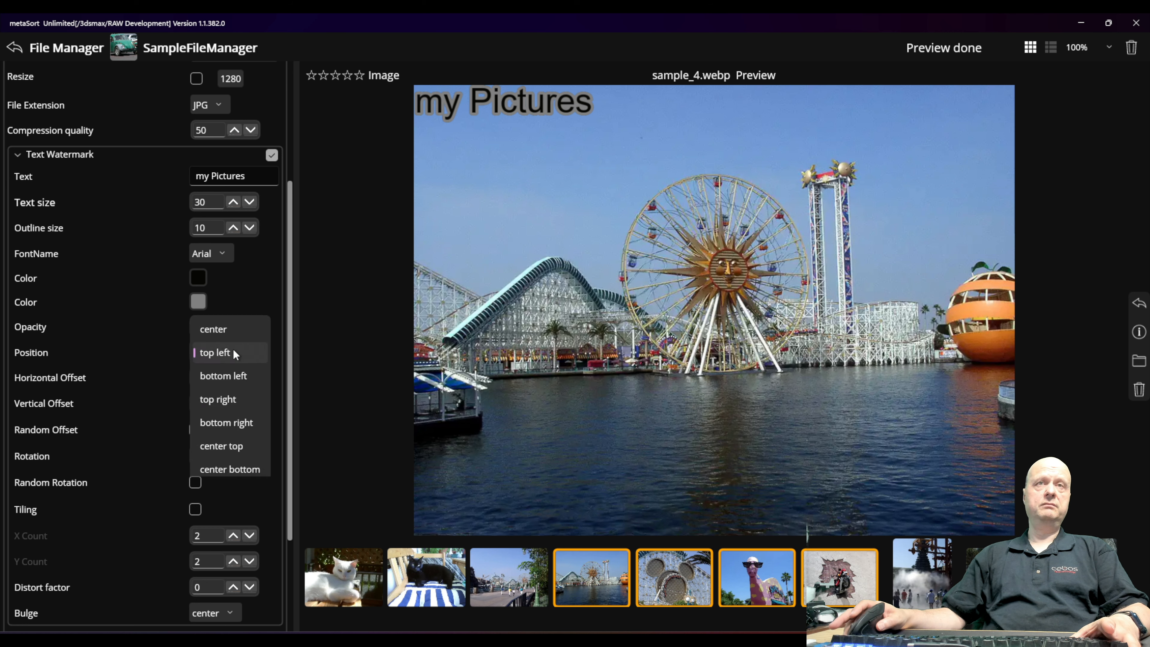
{"action": "left_click", "coordinate": [234, 375]}
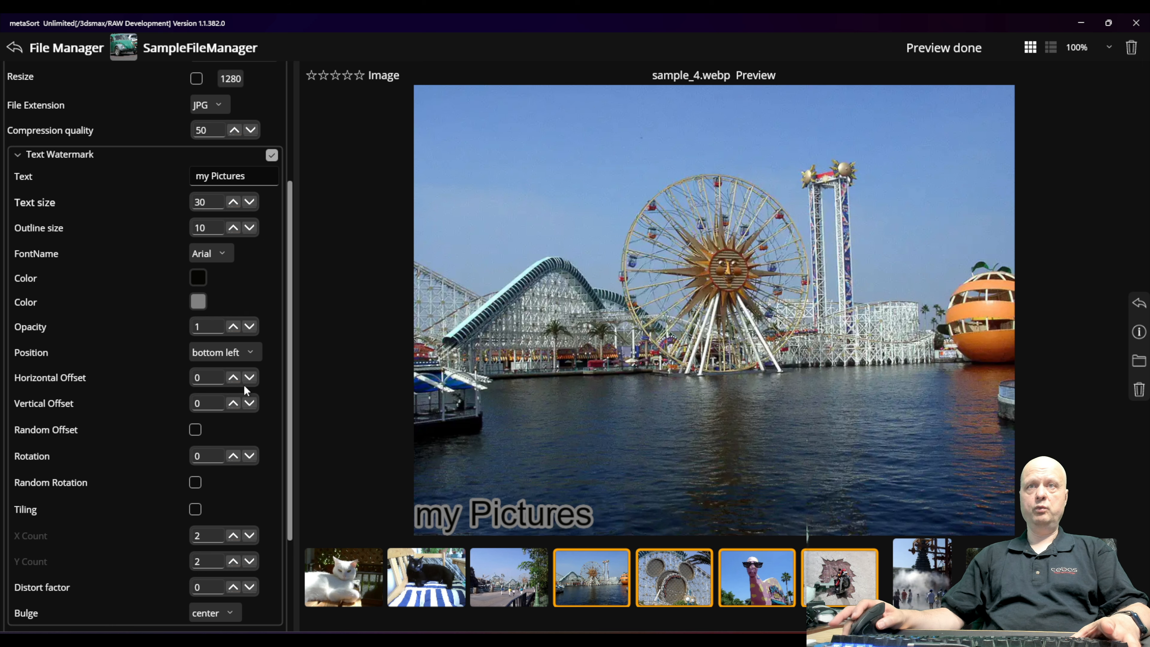
{"action": "left_click_drag", "start_coordinate": [211, 224], "coordinate": [165, 234]}
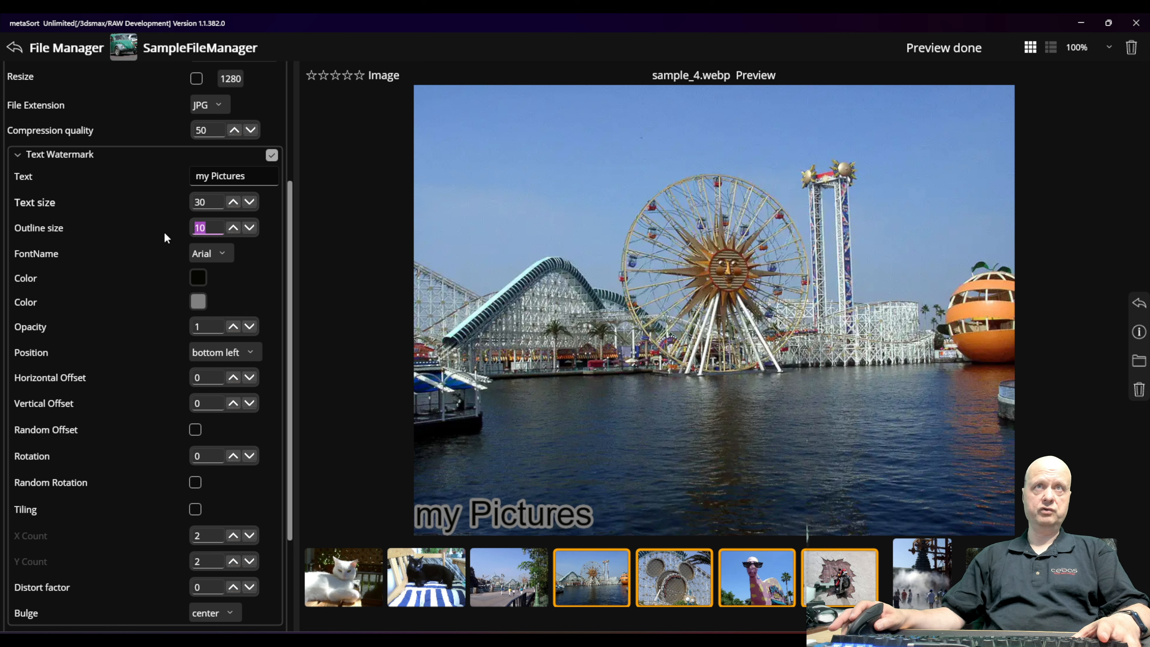
{"action": "type", "text": "4"}
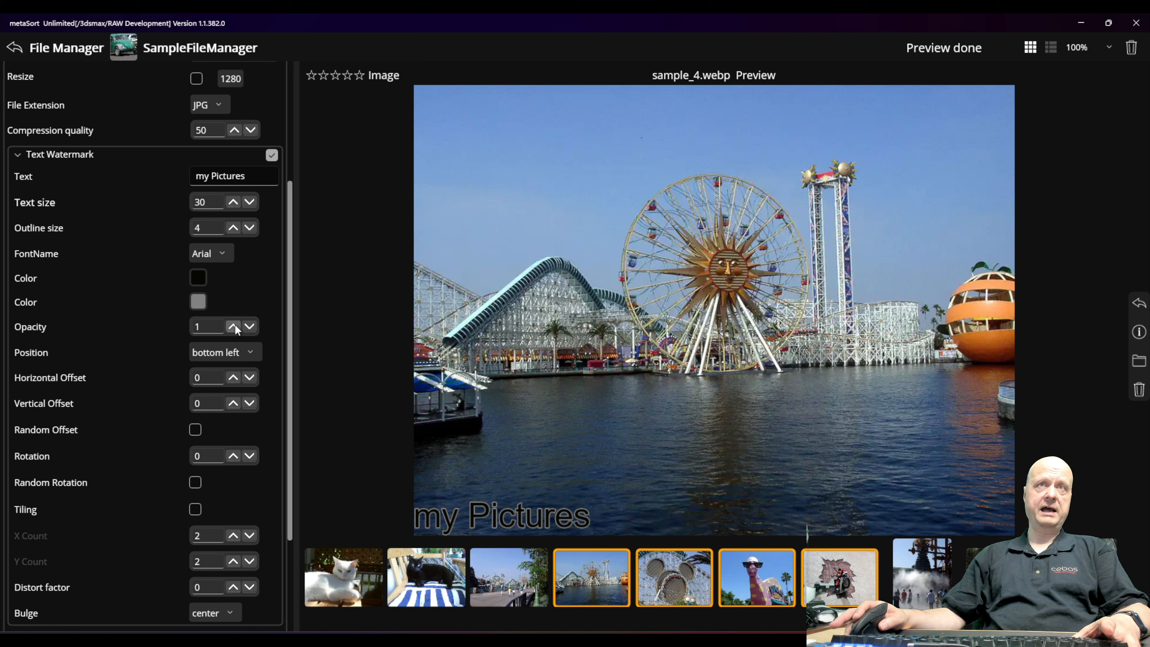
Step: Lower the watermark's opacity to 0.64 and enable tiling
{"action": "left_click_drag", "start_coordinate": [235, 324], "coordinate": [248, 469]}
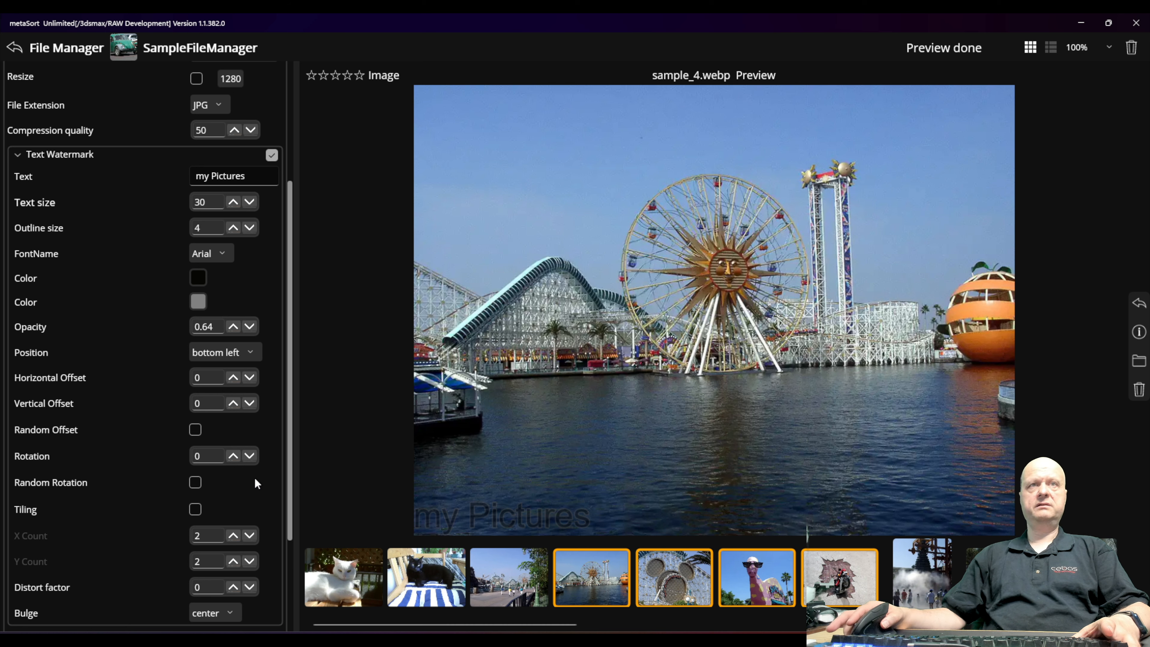
{"action": "scroll", "coordinate": [256, 484], "scroll_direction": "down", "scroll_amount": 2}
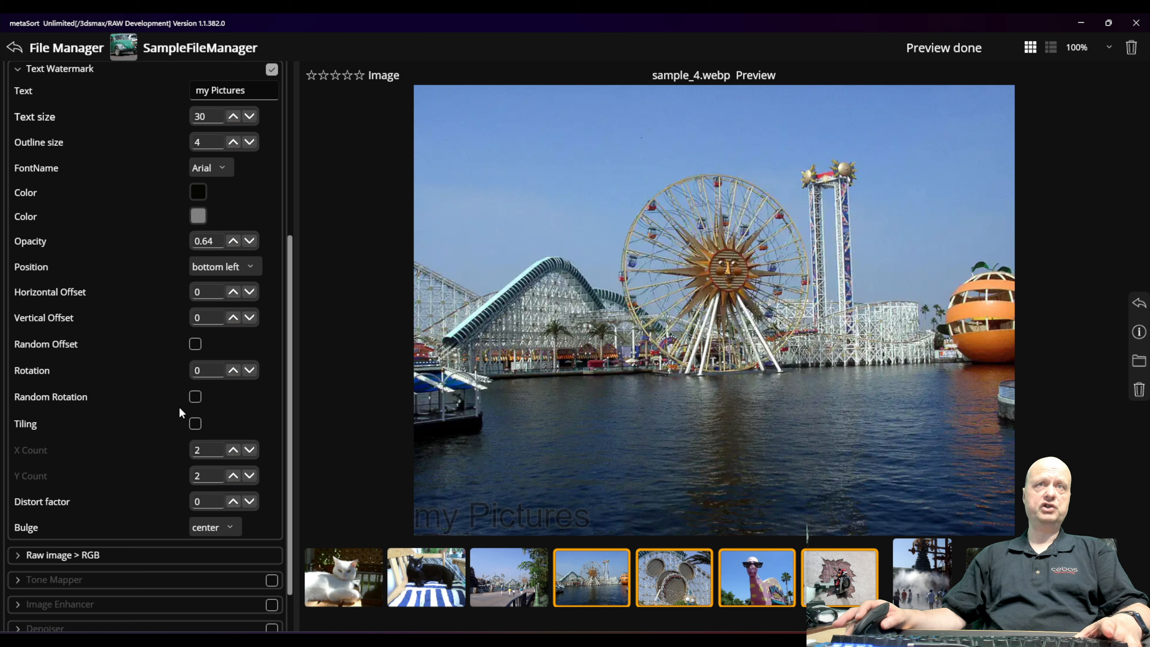
{"action": "left_click", "coordinate": [196, 424]}
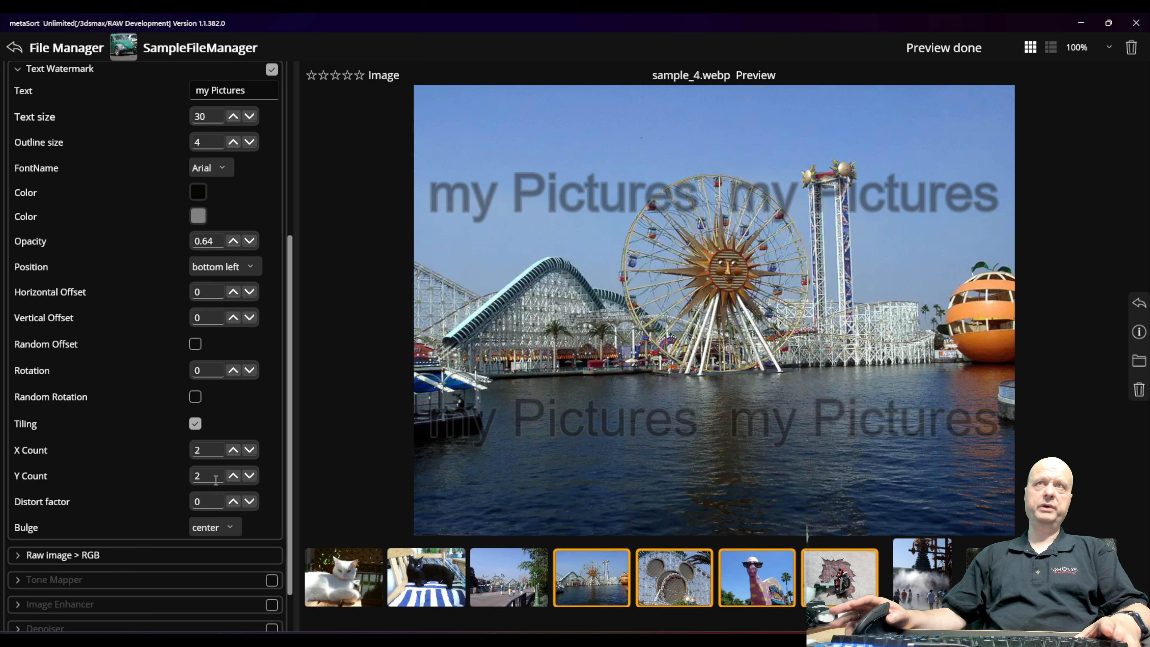
Step: Try watermark distort factors of 0.68 and 3, and reset the factor to 0
{"action": "left_click", "coordinate": [233, 501]}
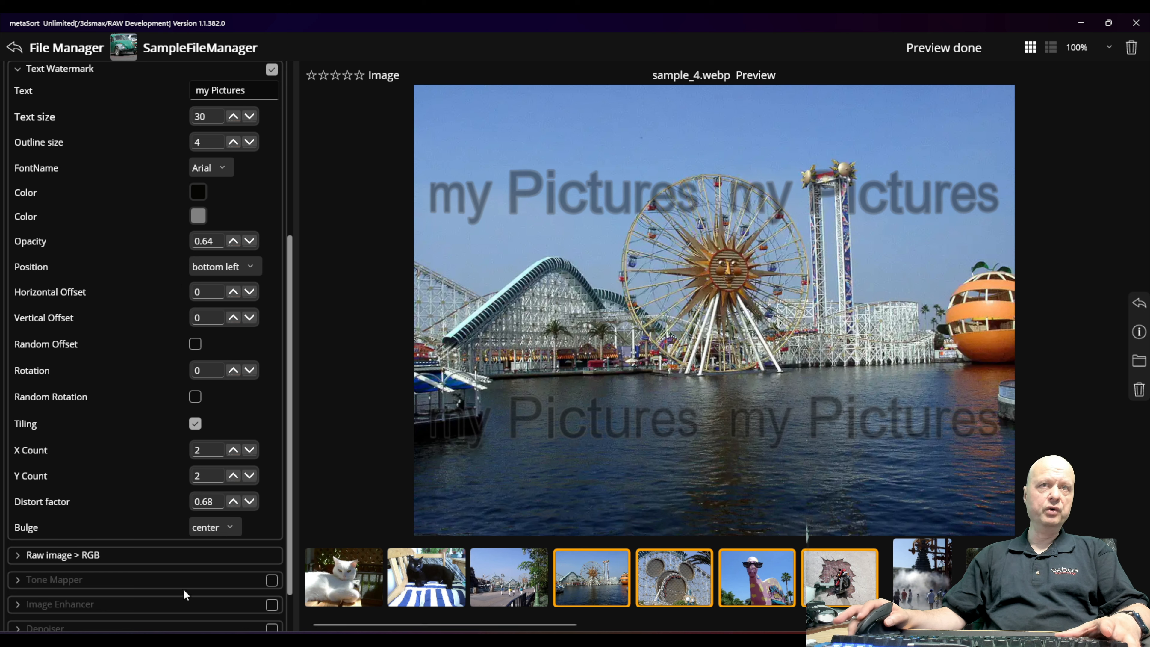
{"action": "left_click_drag", "start_coordinate": [217, 503], "coordinate": [146, 508]}
{"action": "type", "text": "3"}
{"action": "key", "text": "Return"}
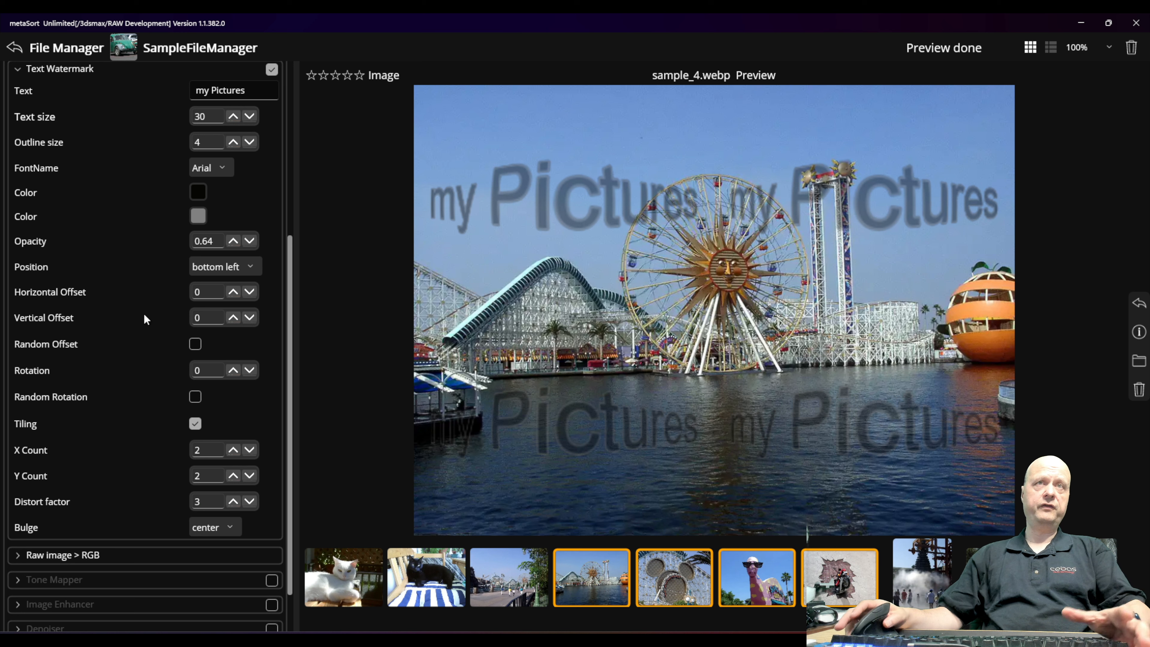
{"action": "double_click", "coordinate": [202, 493]}
{"action": "key", "text": "Return"}
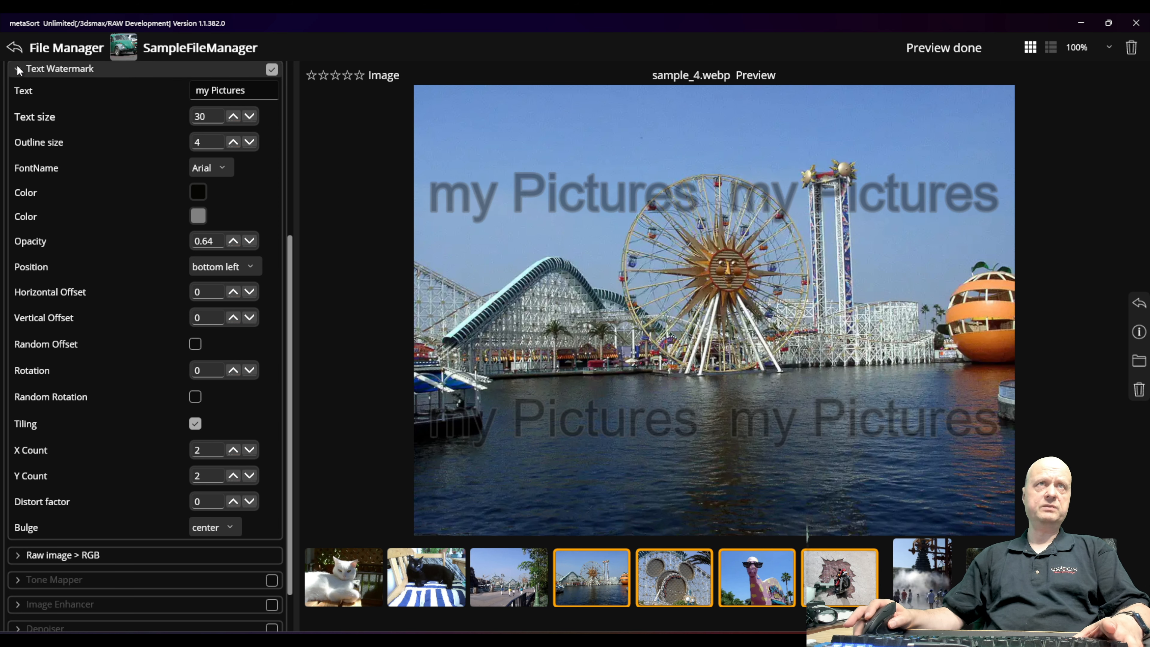
Step: Collapse the watermark settings, close the image preview, and leave the sample file manager for the start page
{"action": "left_click", "coordinate": [49, 68]}
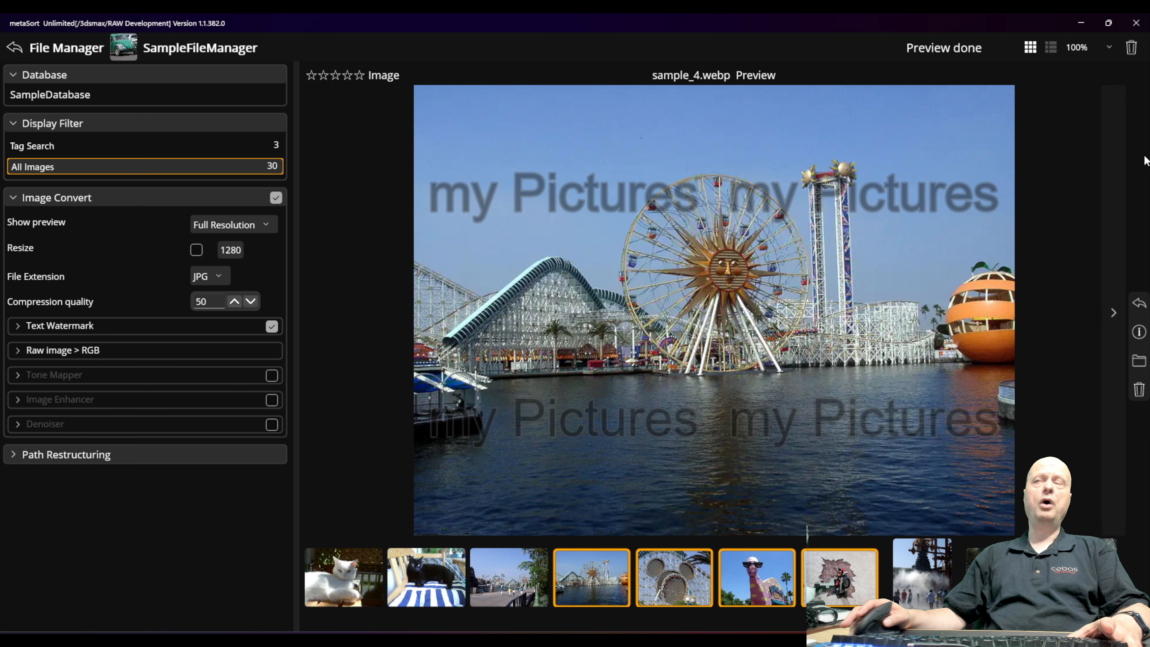
{"action": "left_click", "coordinate": [1139, 303]}
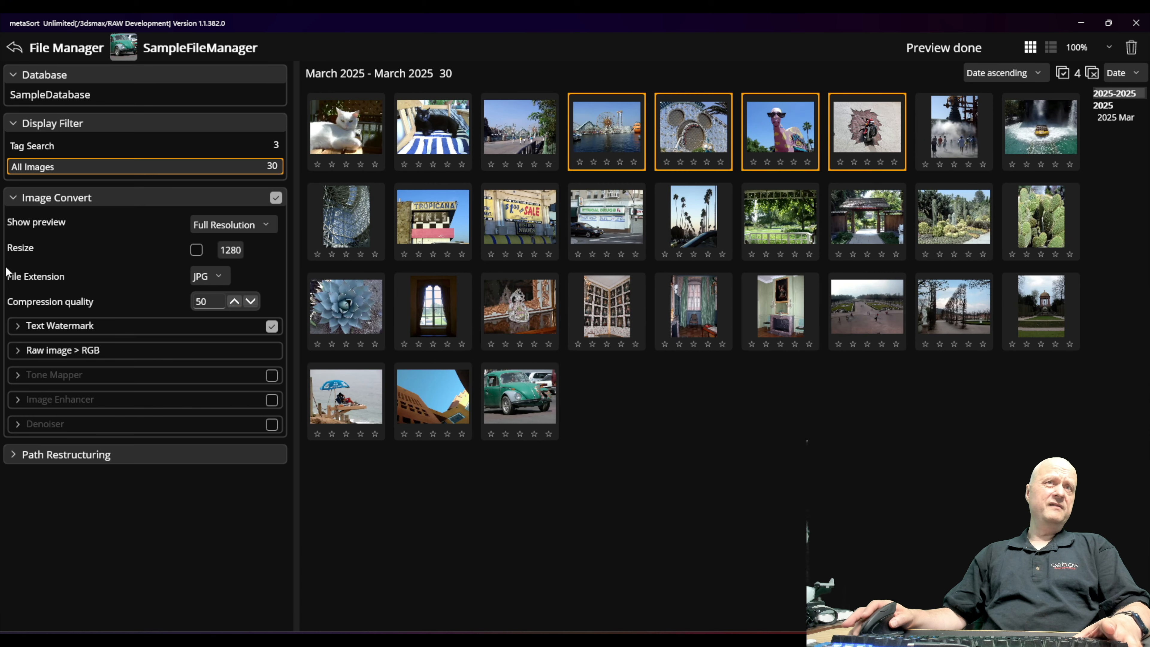
{"action": "mouse_move", "coordinate": [101, 347]}
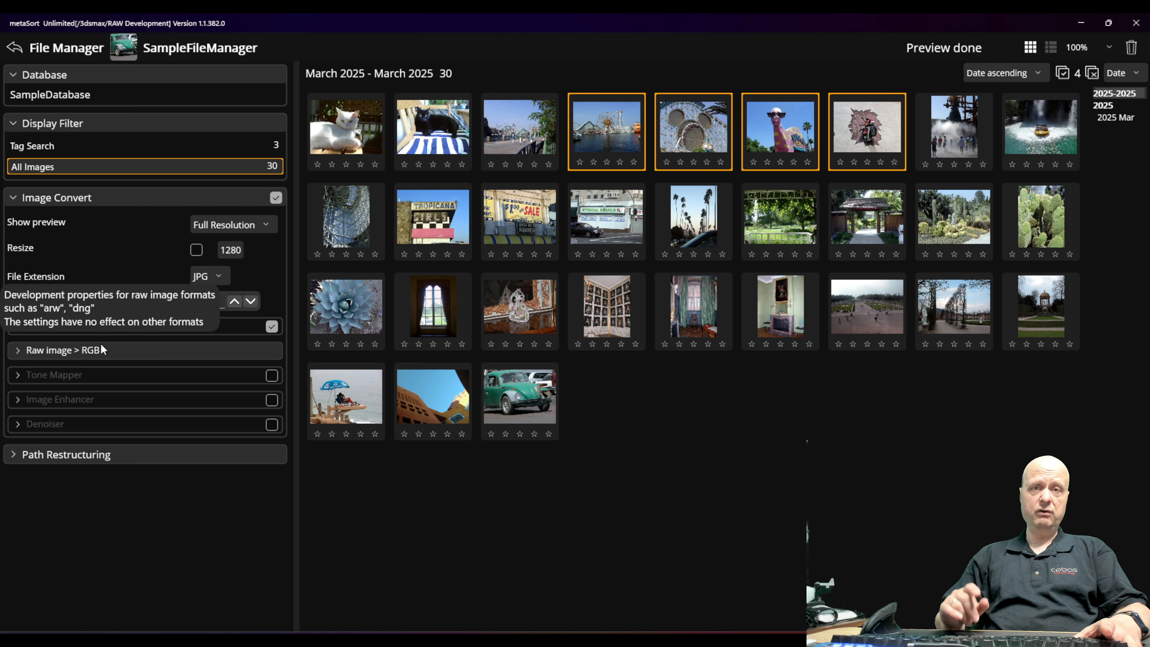
{"action": "left_click", "coordinate": [15, 47]}
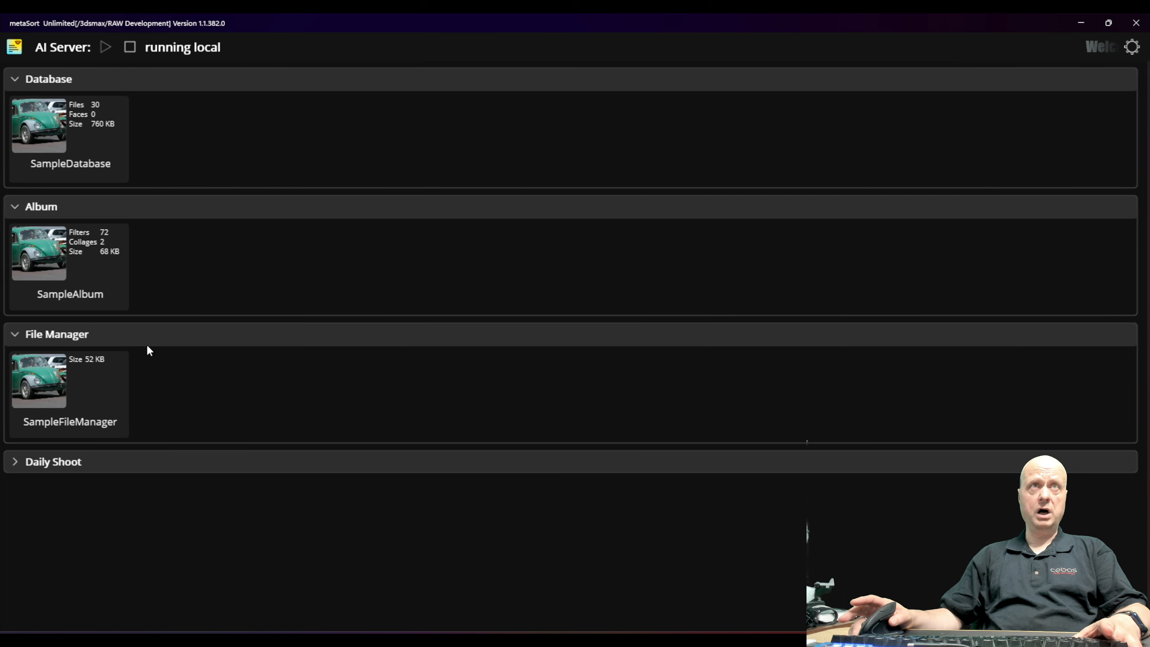
Step: Start adding a new database and set its source path to the J:\coco_public folder
{"action": "mouse_move", "coordinate": [338, 469]}
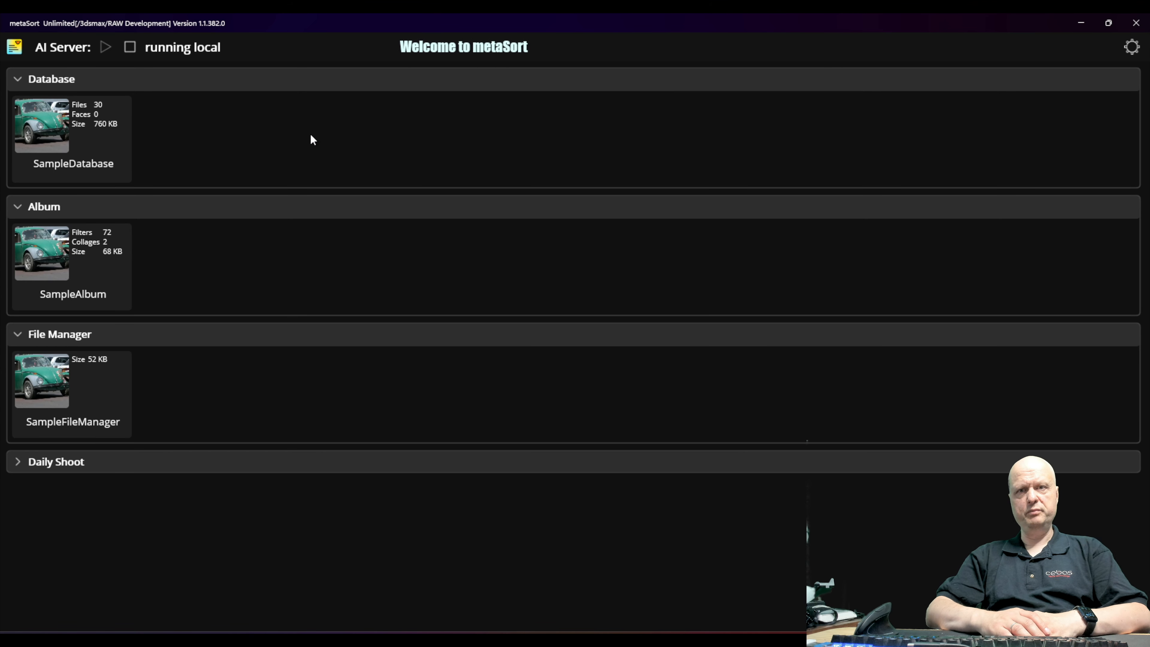
{"action": "mouse_move", "coordinate": [248, 81]}
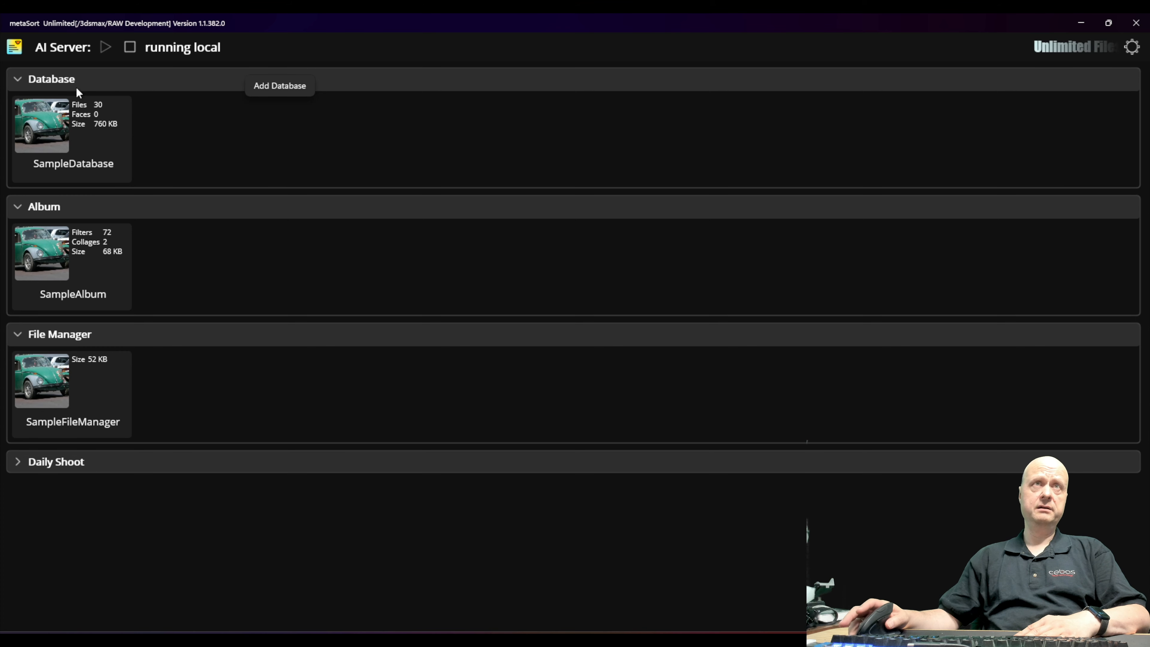
{"action": "right_click", "coordinate": [291, 85]}
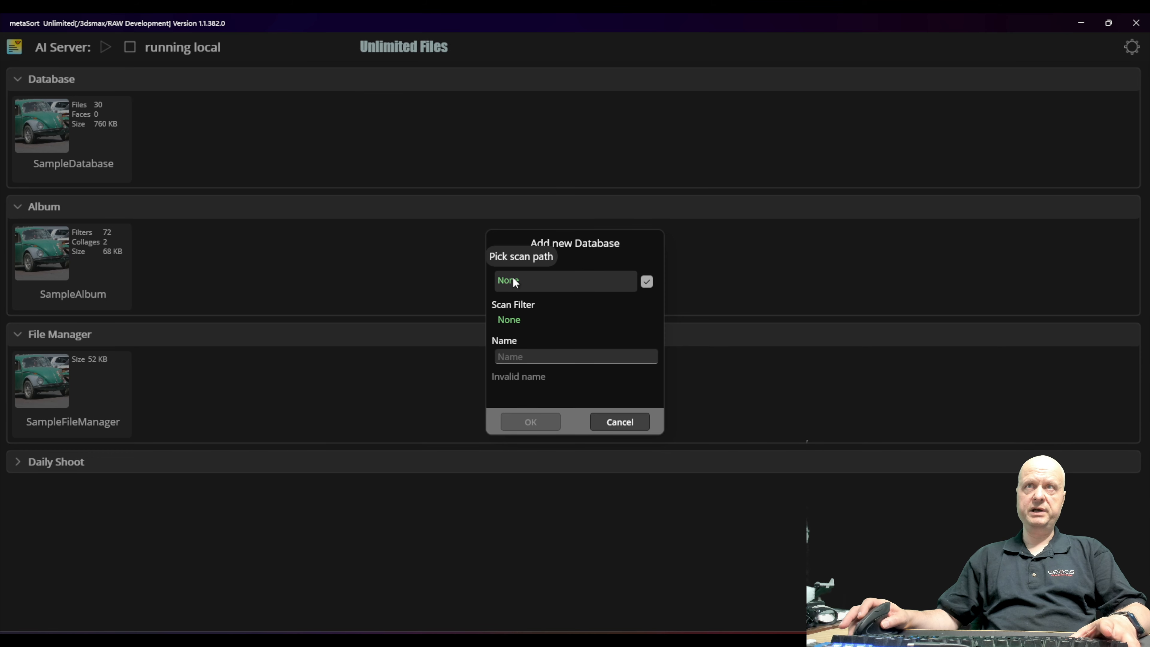
{"action": "left_click", "coordinate": [539, 281]}
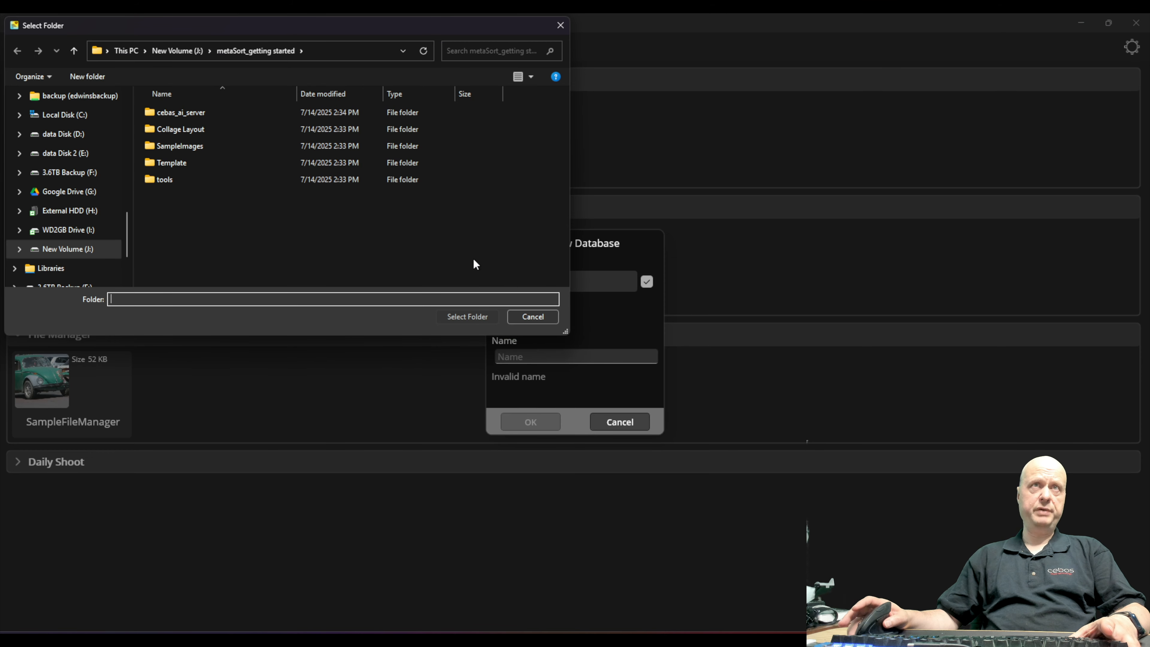
{"action": "left_click", "coordinate": [176, 113]}
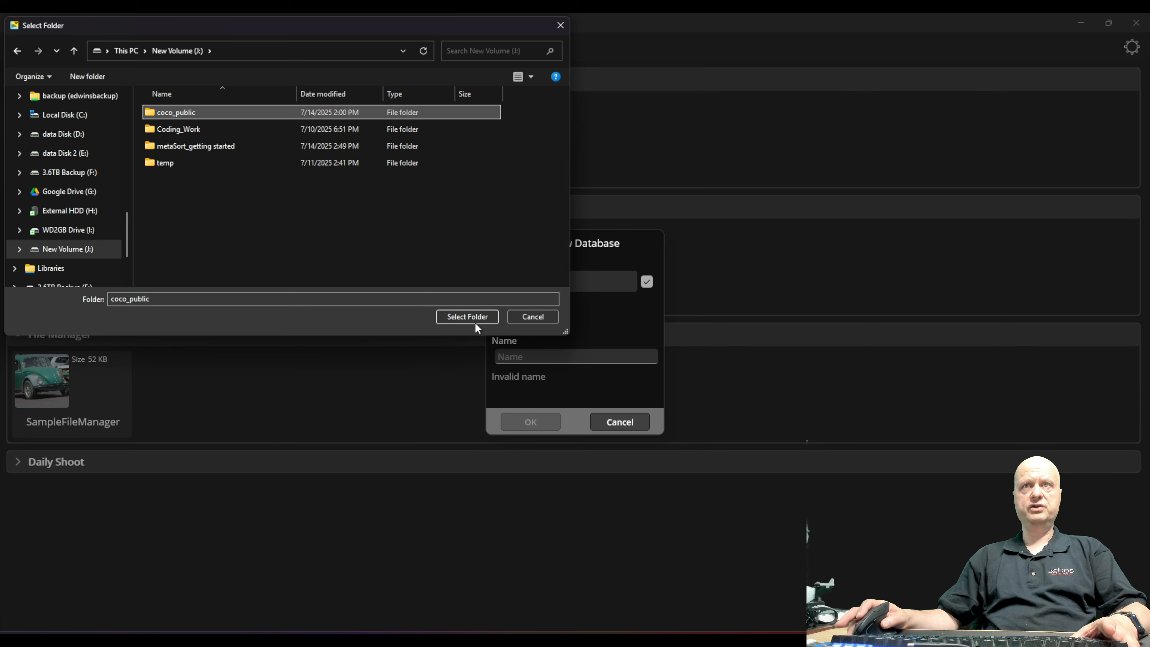
{"action": "left_click", "coordinate": [473, 316]}
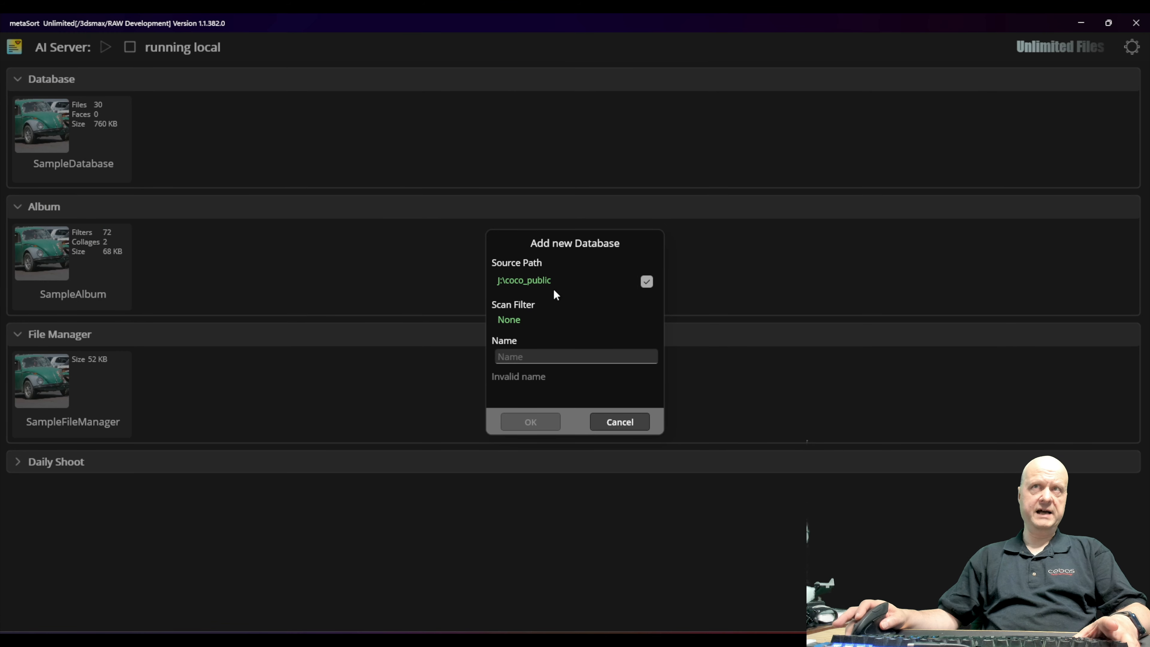
Step: Set the new database's scan filter to the built-in Image filter, name it Coco_Public, and create it
{"action": "left_click", "coordinate": [523, 320]}
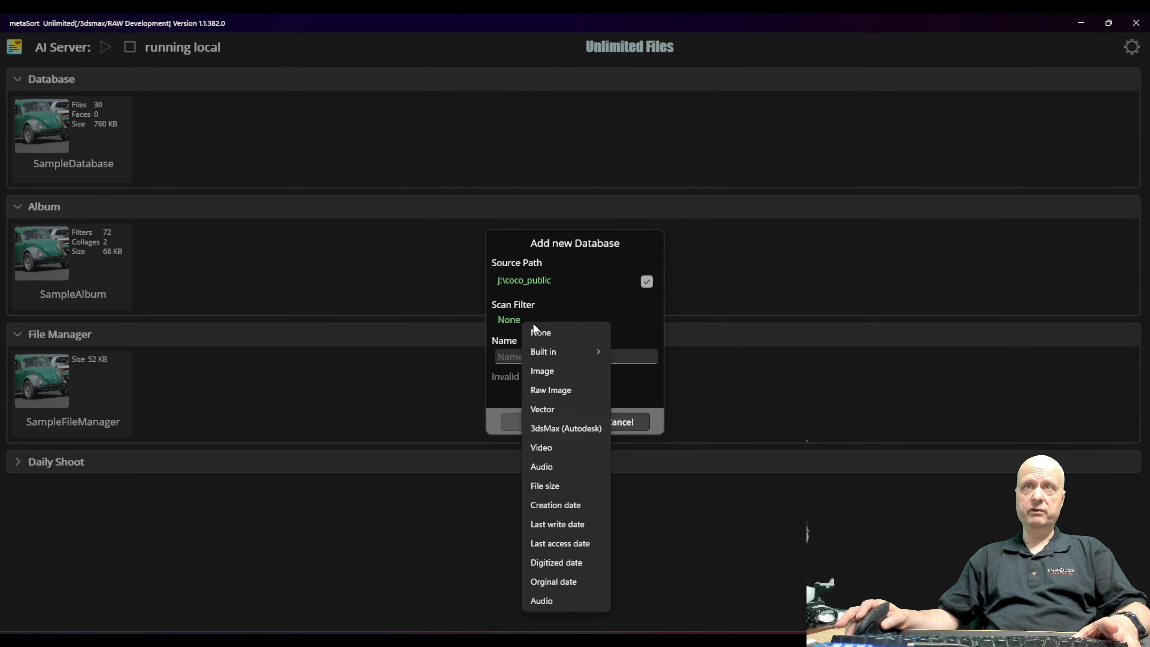
{"action": "mouse_move", "coordinate": [575, 355]}
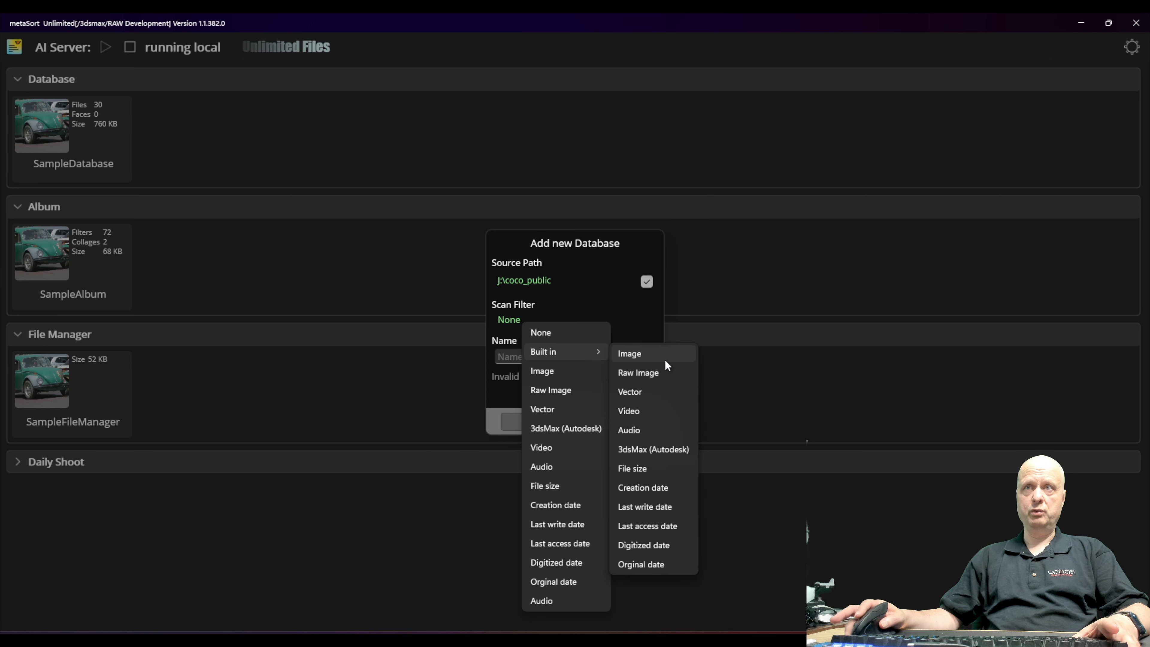
{"action": "left_click", "coordinate": [644, 353]}
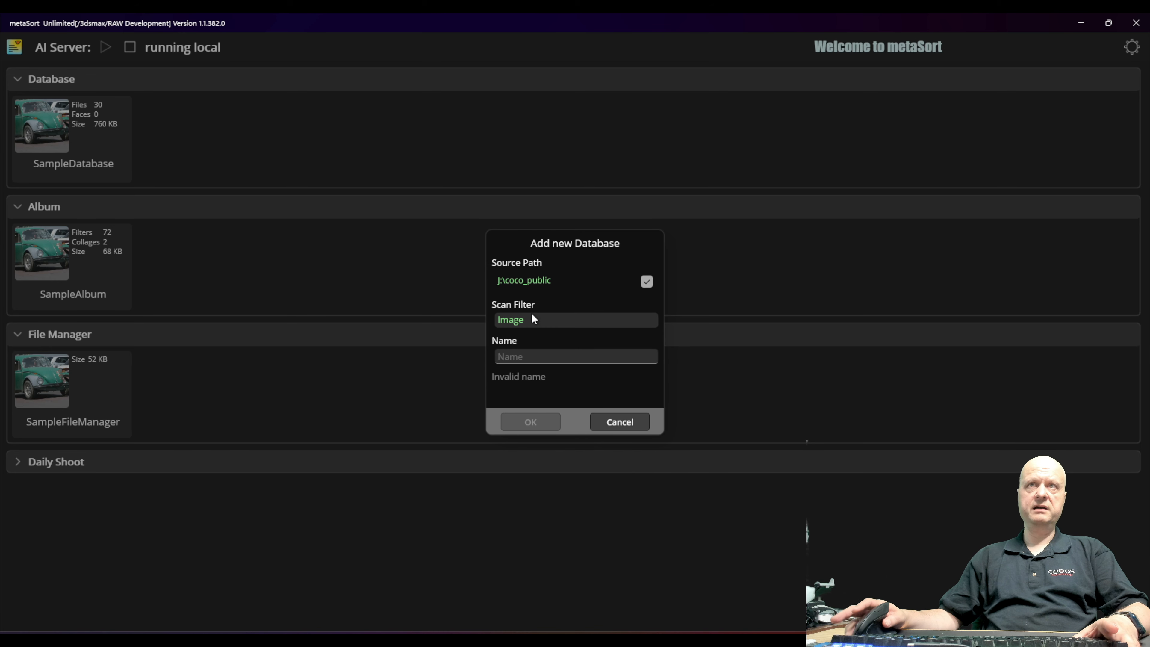
{"action": "left_click", "coordinate": [530, 356]}
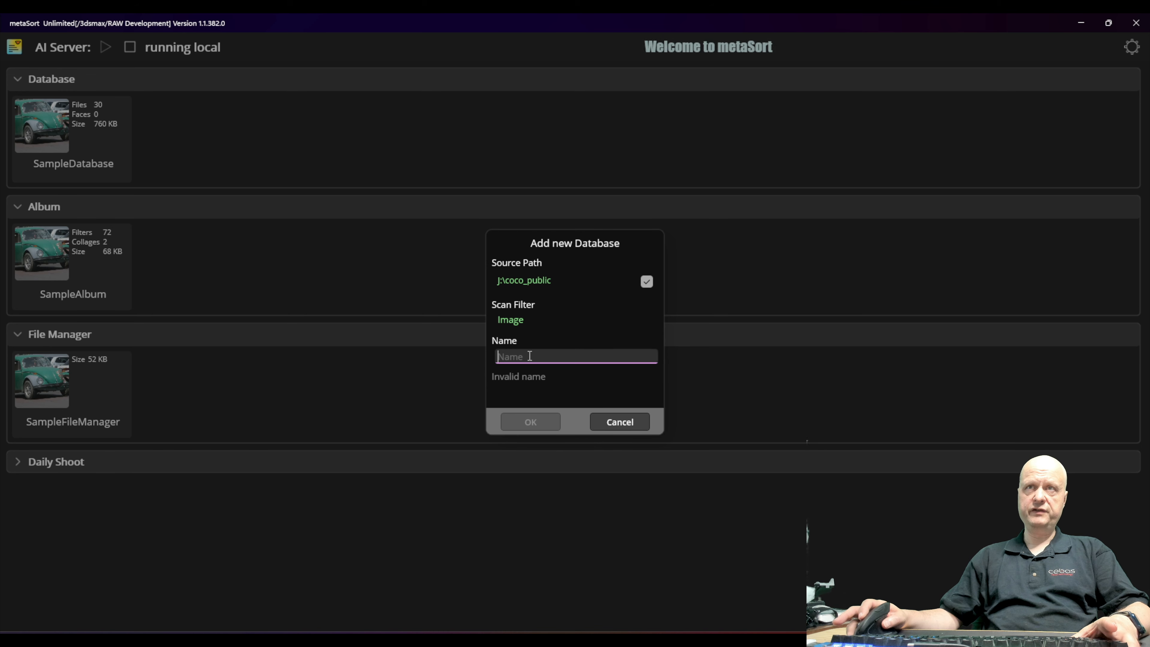
{"action": "type", "text": "Coco"}
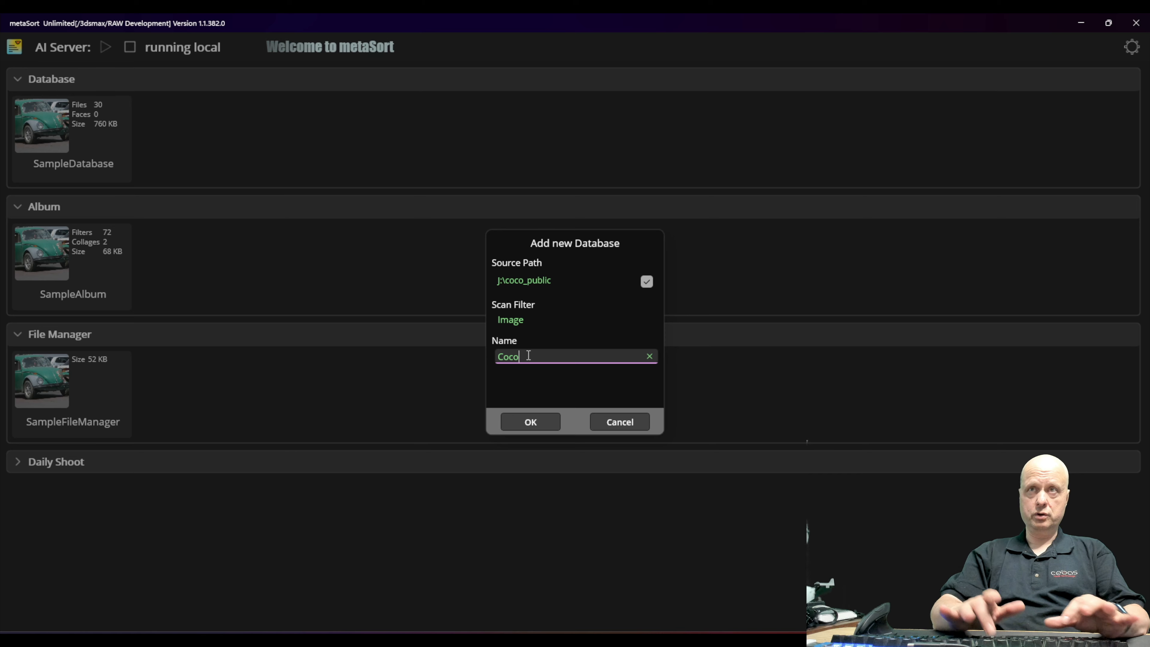
{"action": "type", "text": "_Pub"}
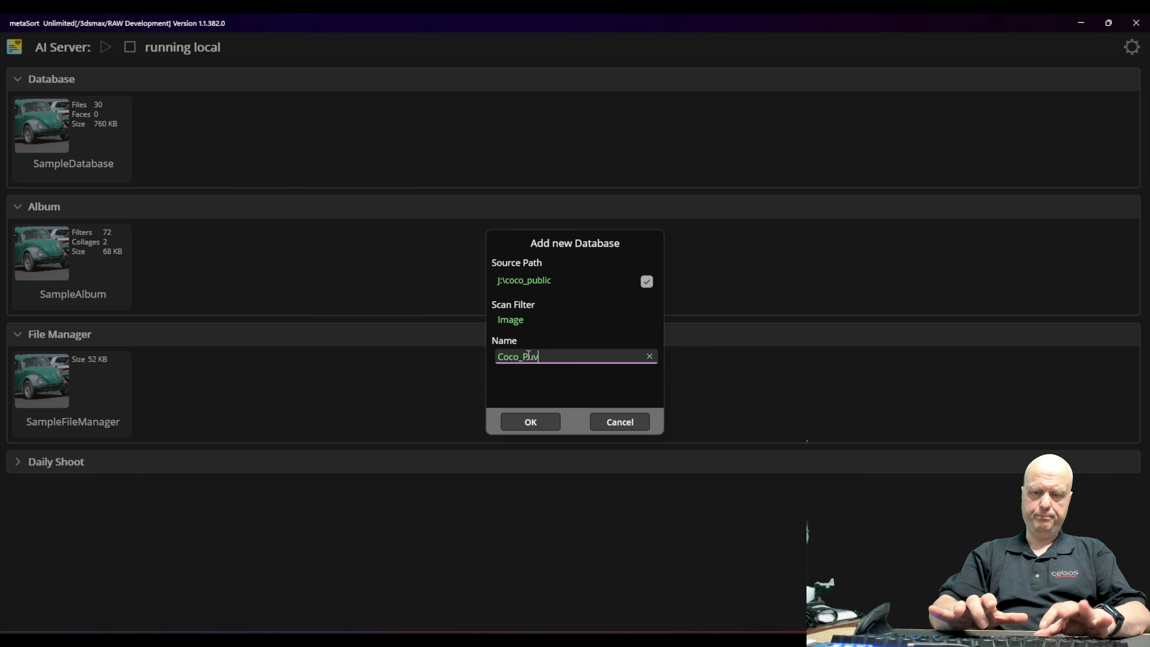
{"action": "type", "text": "blic"}
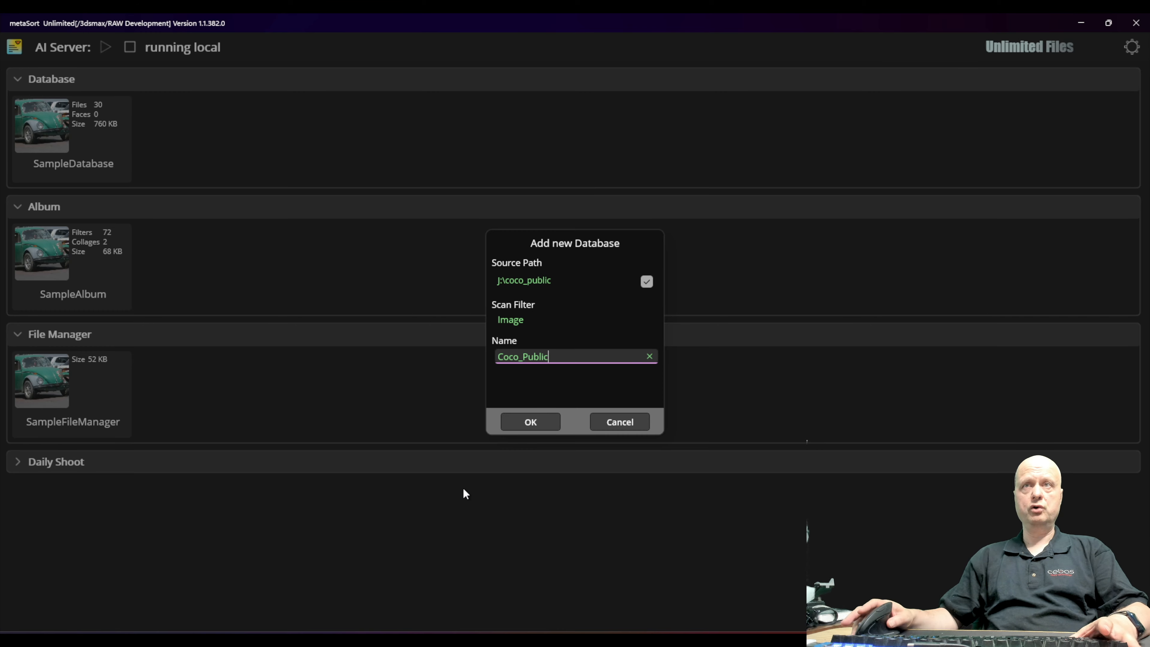
{"action": "left_click", "coordinate": [539, 422]}
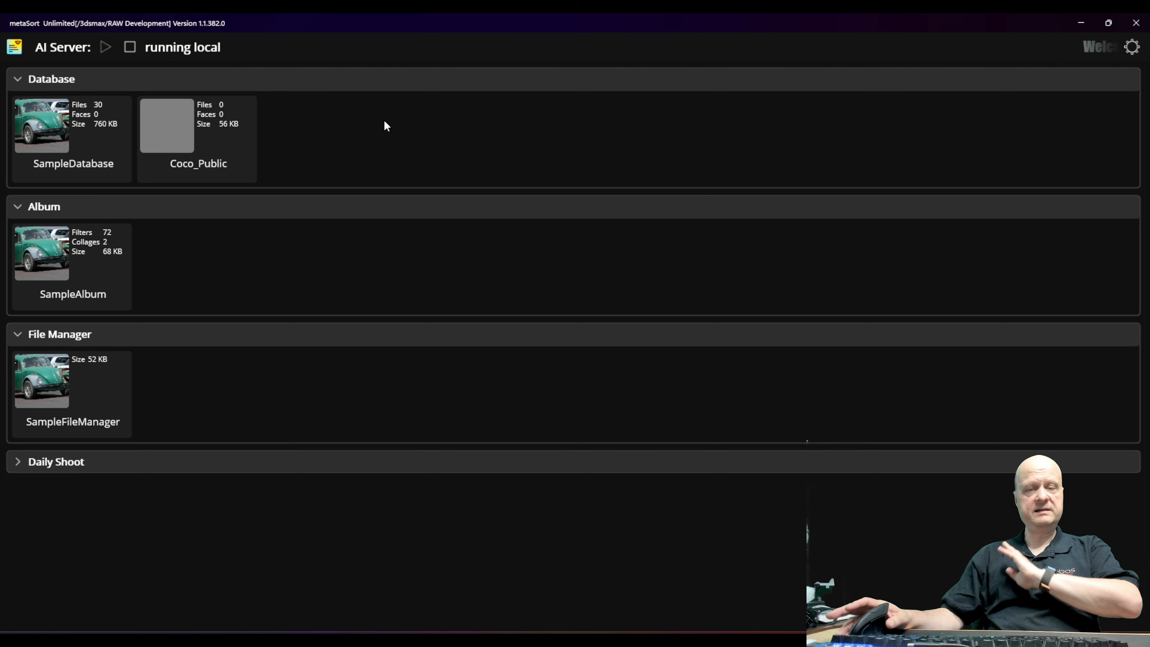
Step: Open the Coco_Public database, scan its source folder in Synchronize mode, and accept the database changes
{"action": "left_click", "coordinate": [194, 134]}
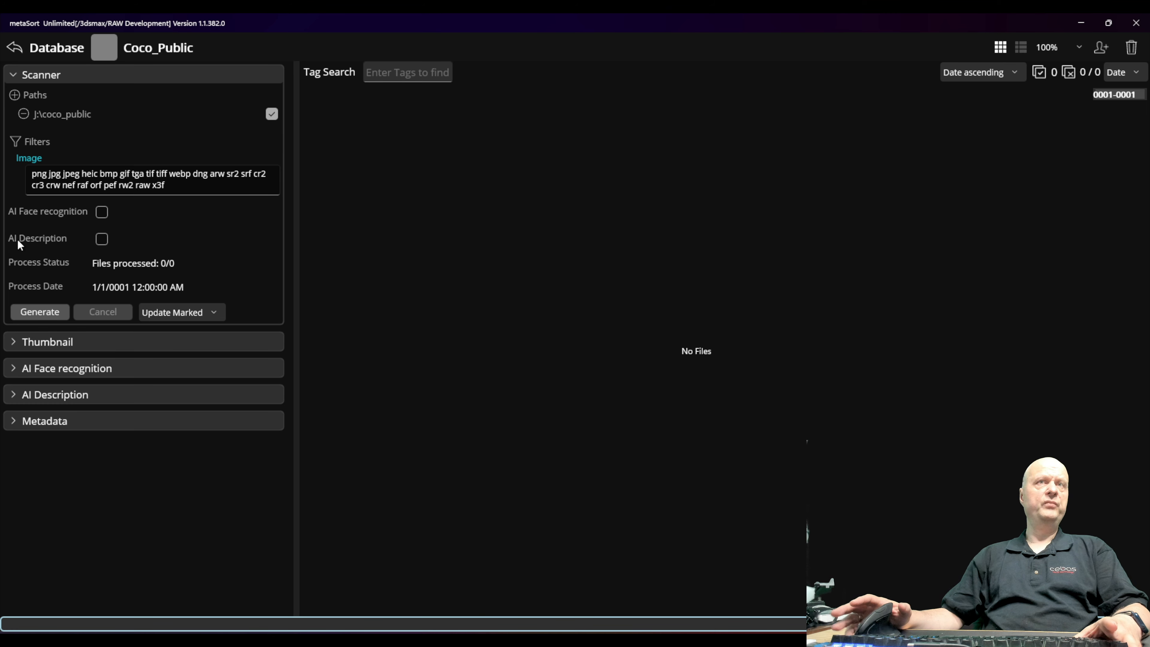
{"action": "mouse_move", "coordinate": [20, 245]}
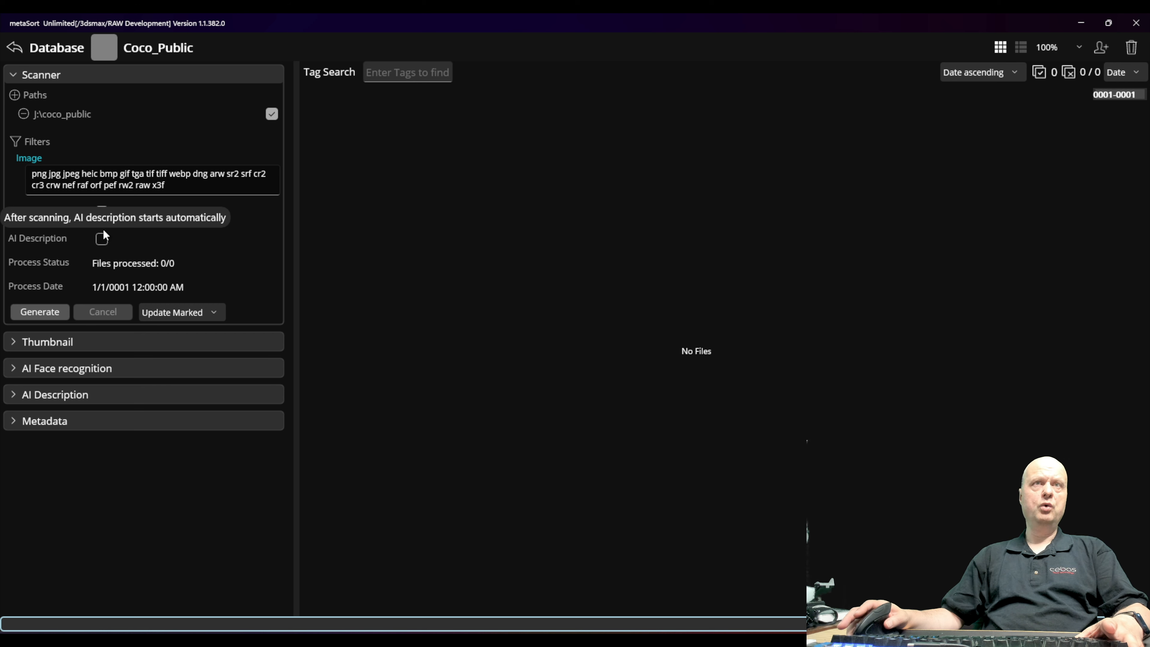
{"action": "mouse_move", "coordinate": [72, 118]}
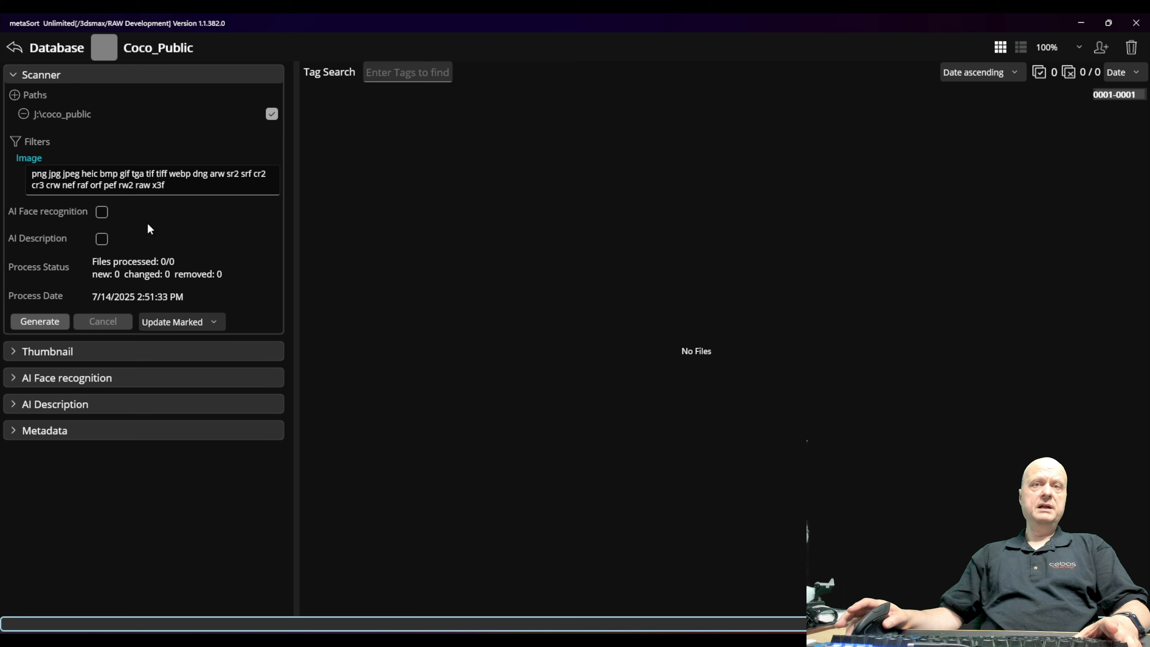
{"action": "left_click", "coordinate": [218, 321]}
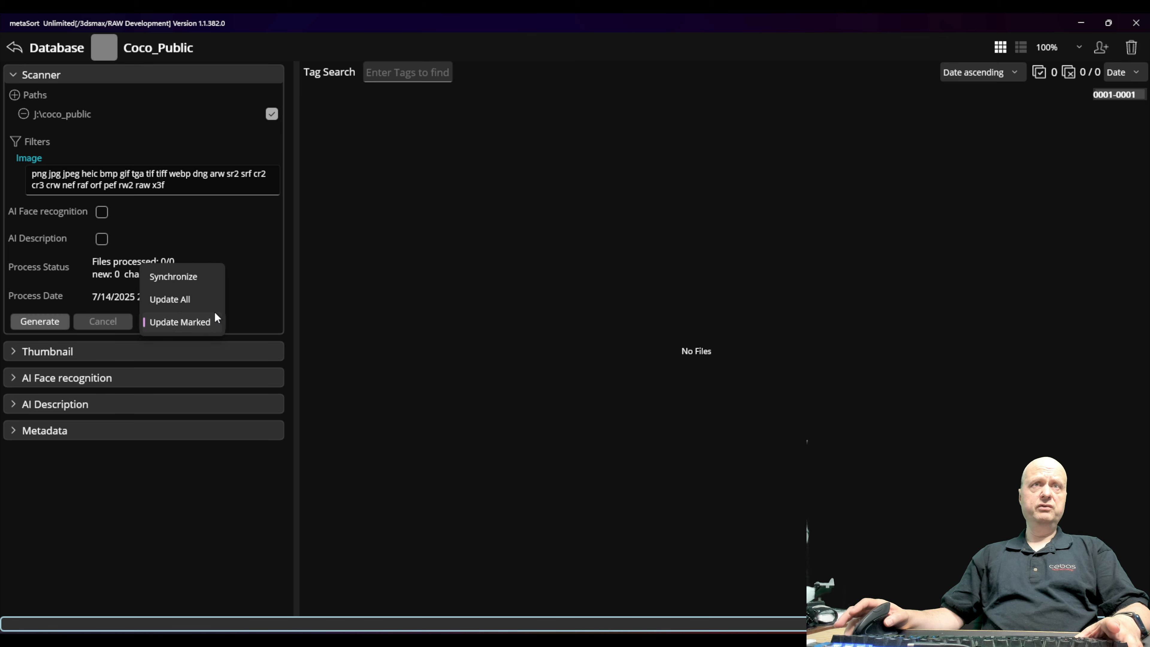
{"action": "left_click", "coordinate": [198, 280]}
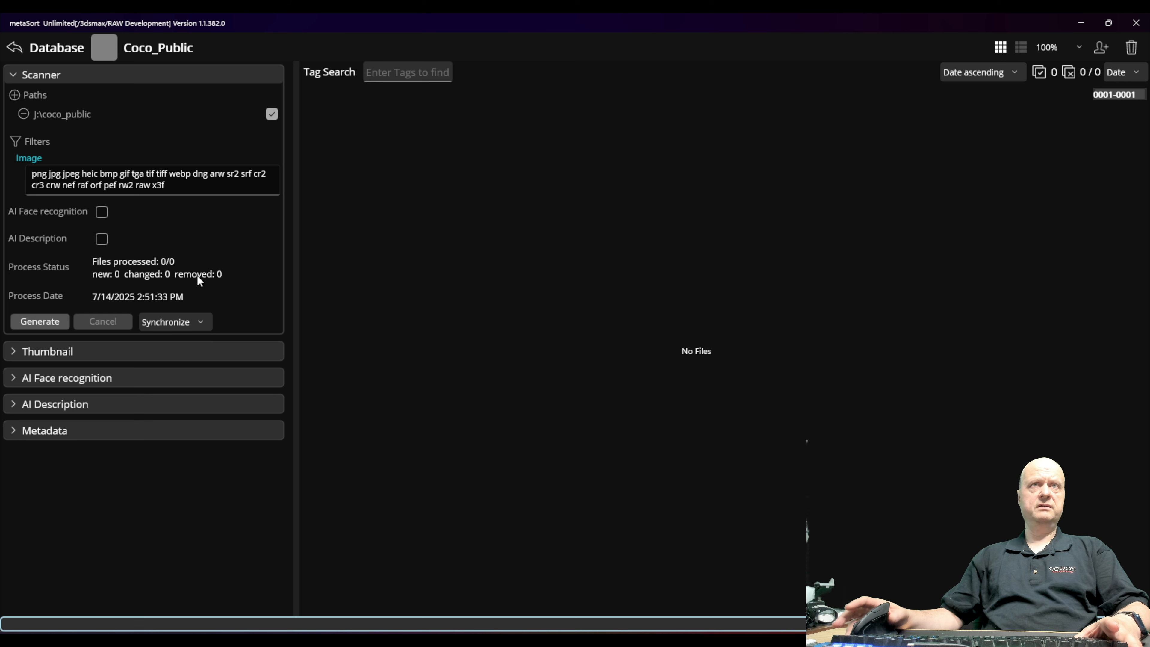
{"action": "left_click", "coordinate": [49, 321]}
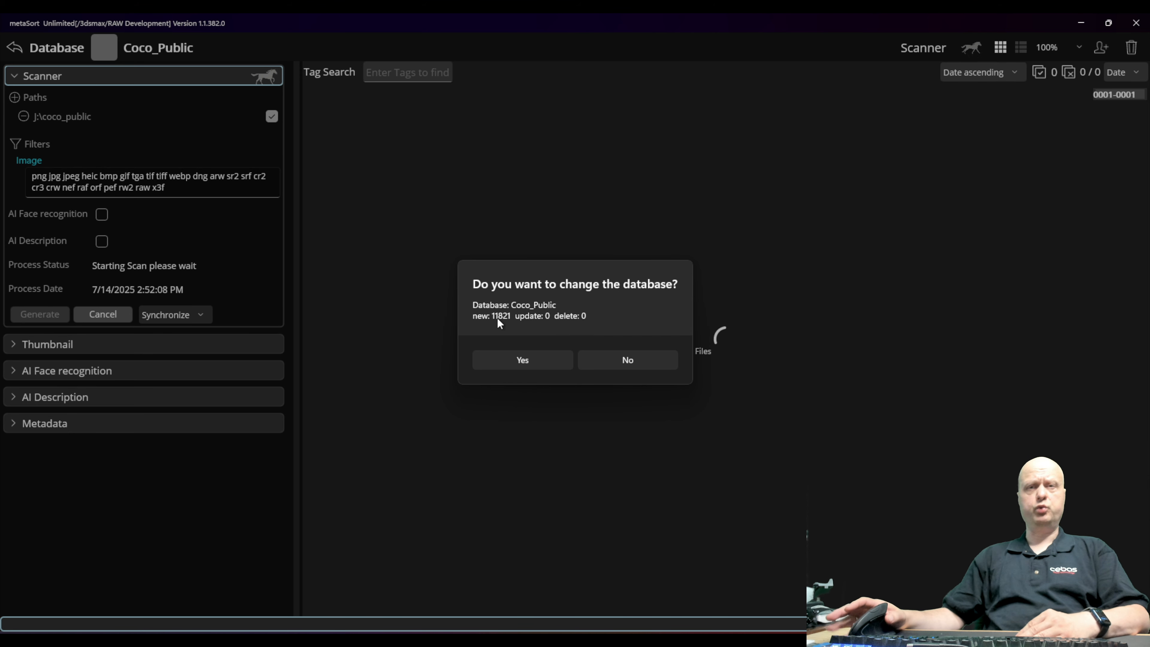
{"action": "left_click", "coordinate": [526, 360]}
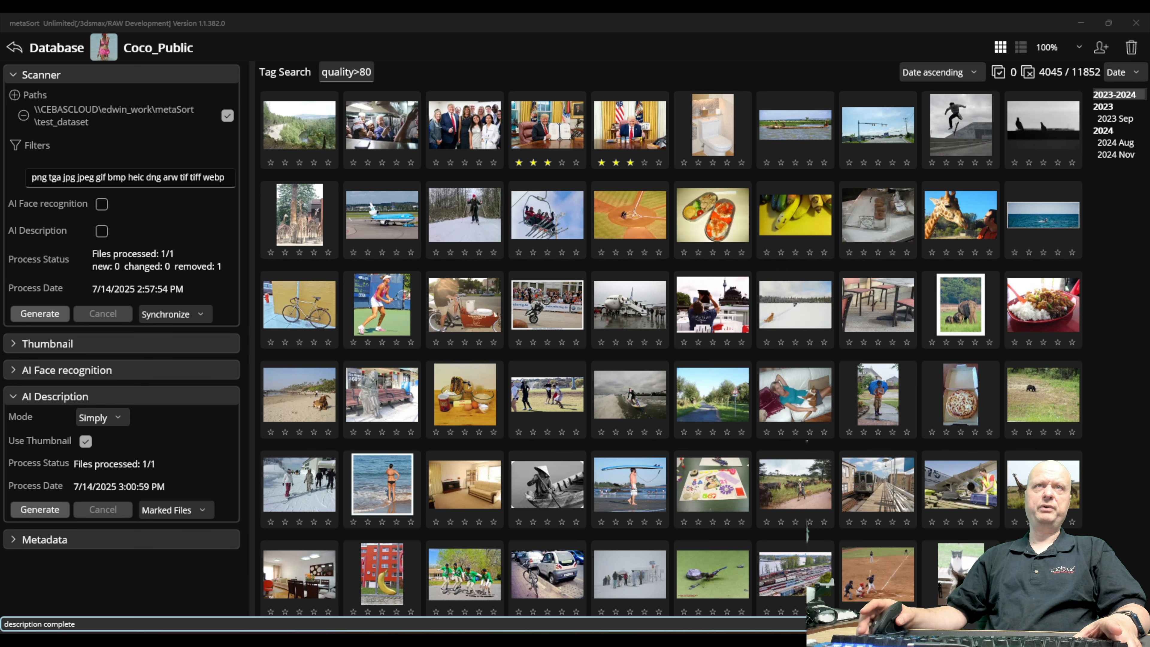
Step: Browse the thumbnails, open the airplane photo 000000000576.jpg, and view its file information
{"action": "scroll", "coordinate": [687, 394], "scroll_direction": "down", "scroll_amount": 5}
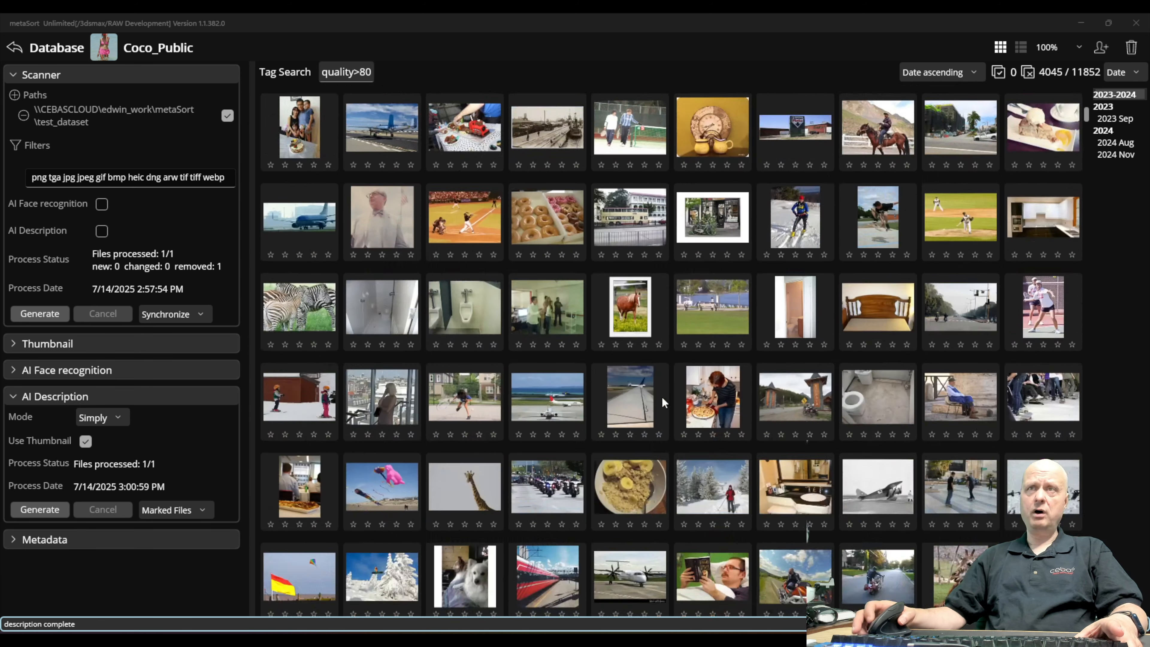
{"action": "scroll", "coordinate": [652, 394], "scroll_direction": "down", "scroll_amount": 10}
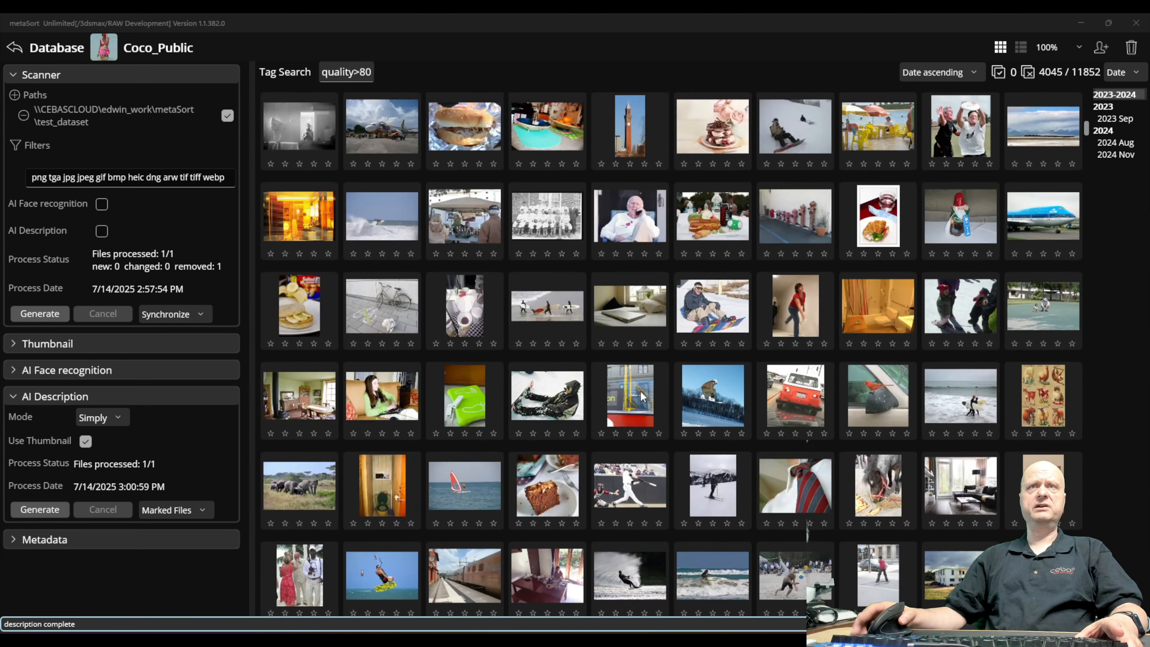
{"action": "scroll", "coordinate": [640, 390], "scroll_direction": "up", "scroll_amount": 10}
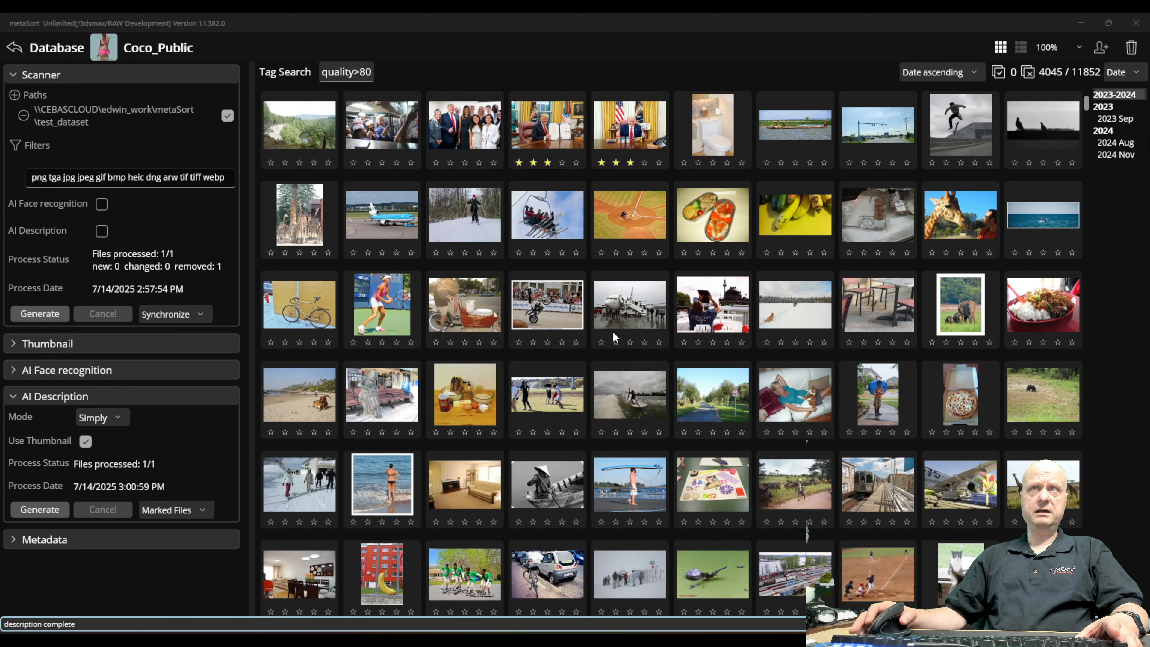
{"action": "double_click", "coordinate": [635, 310]}
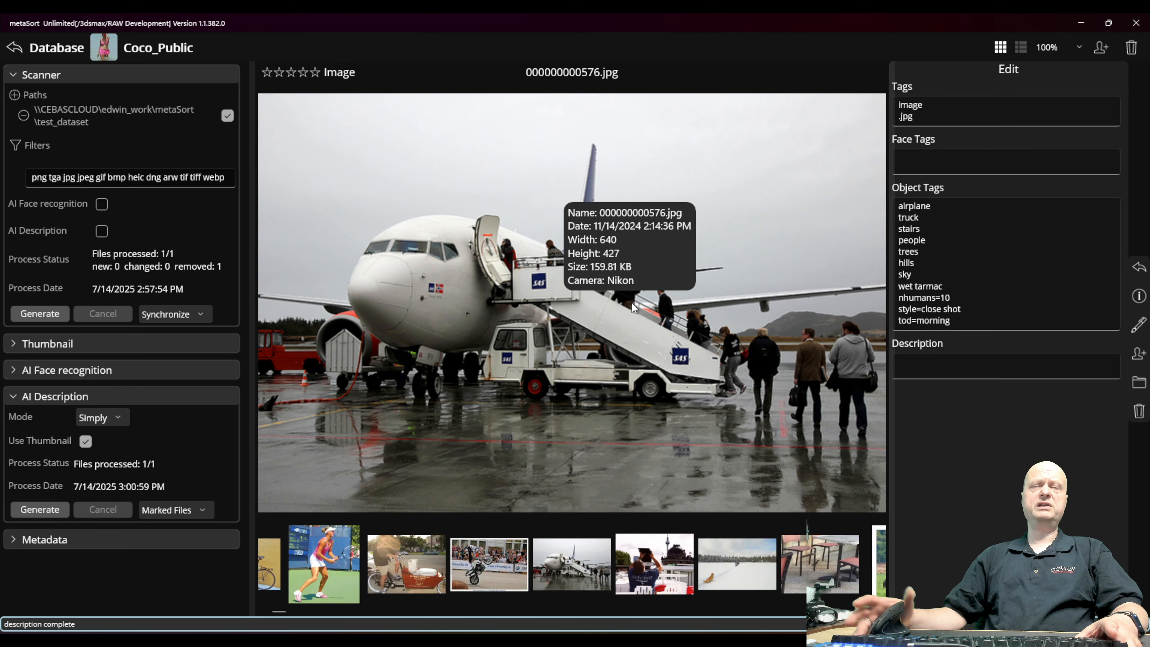
{"action": "left_click", "coordinate": [1130, 322]}
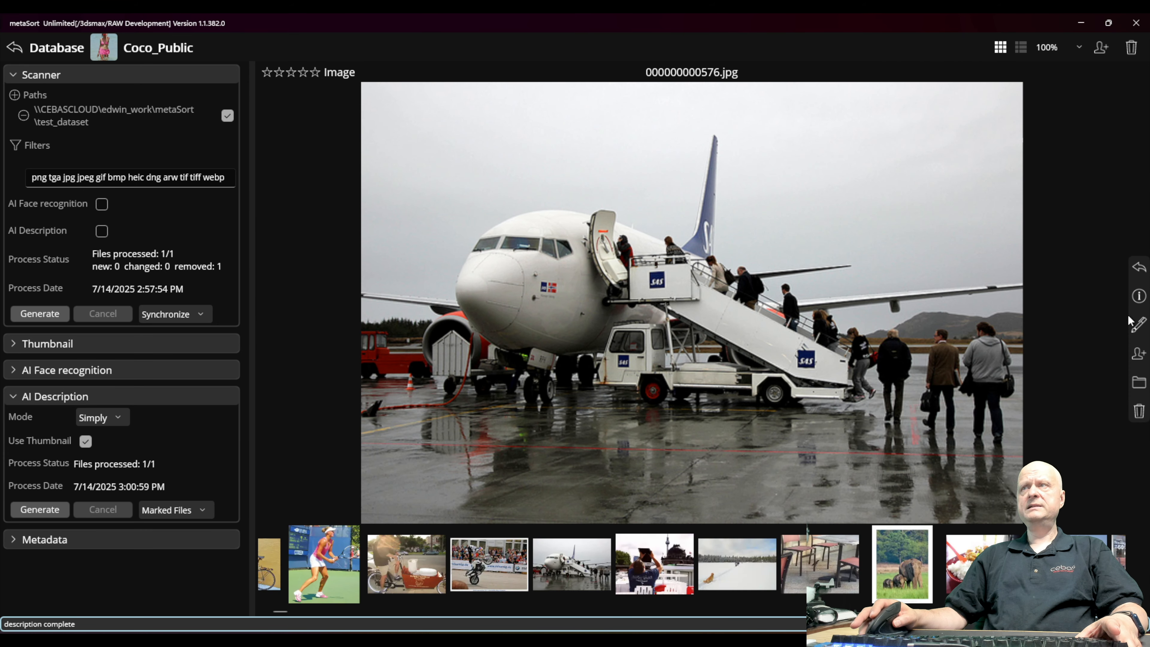
{"action": "left_click", "coordinate": [1140, 296]}
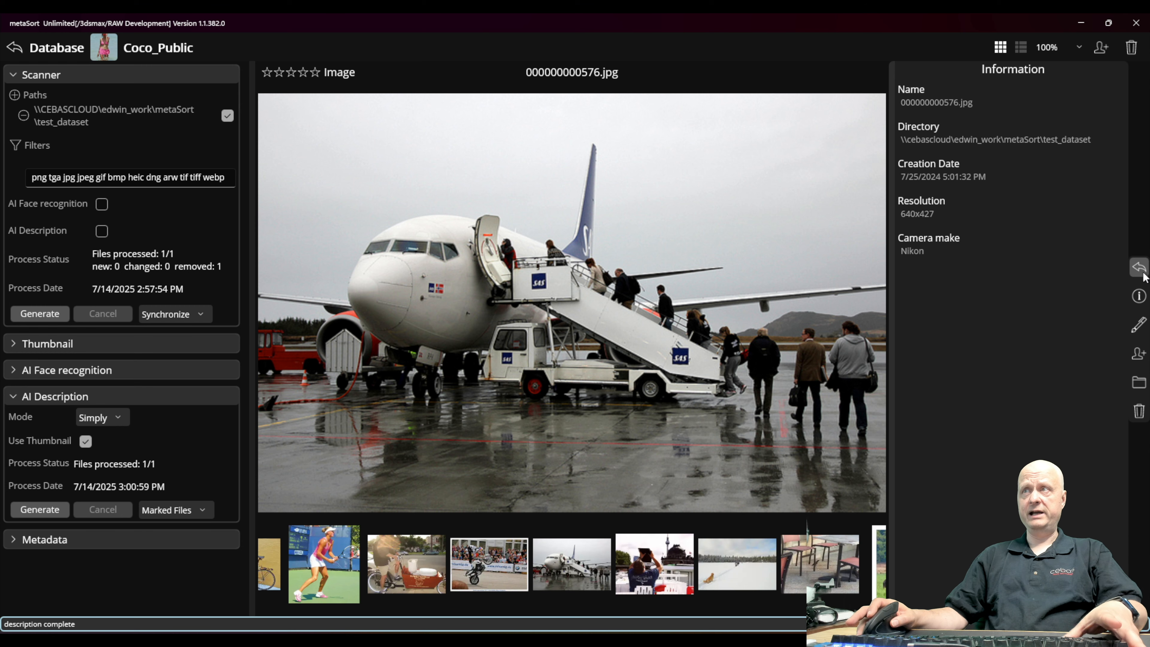
{"action": "left_click", "coordinate": [1145, 300]}
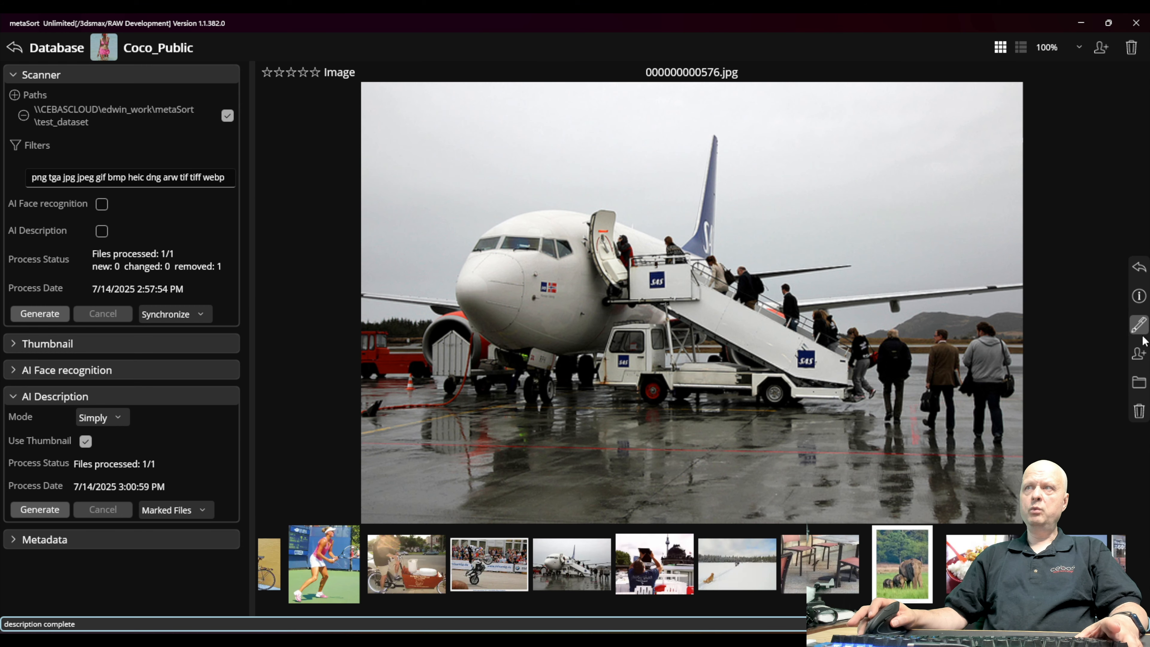
Step: Show the airplane photo's editable tags and generate its AI description in Simply mode for marked files
{"action": "left_click", "coordinate": [1142, 327]}
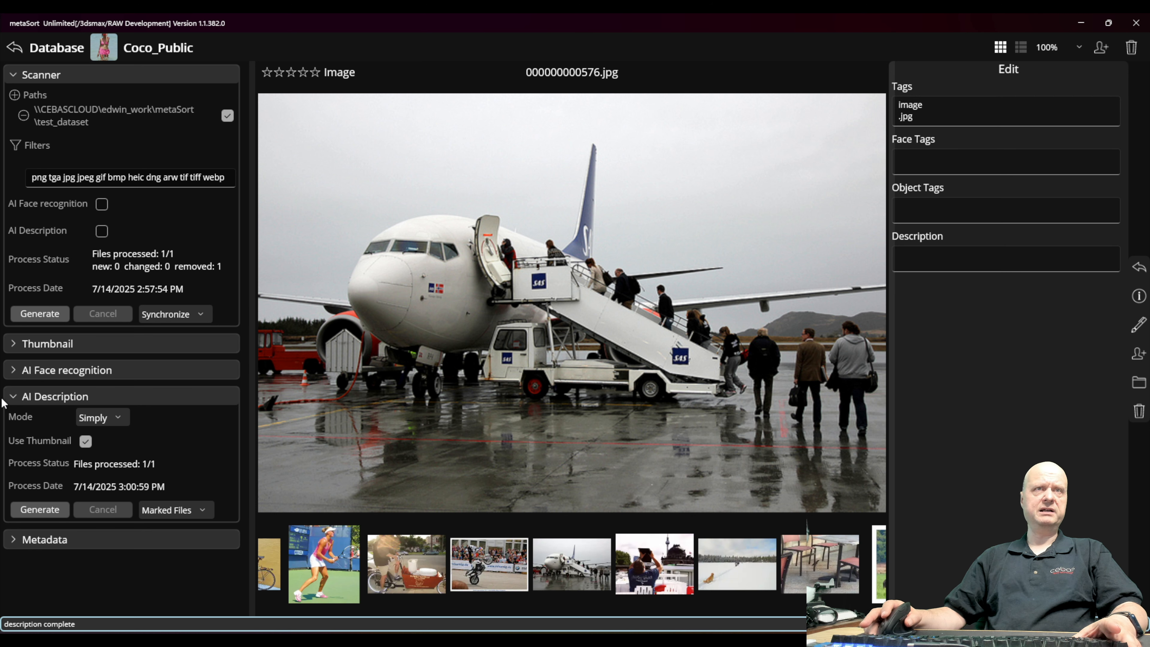
{"action": "mouse_move", "coordinate": [30, 401]}
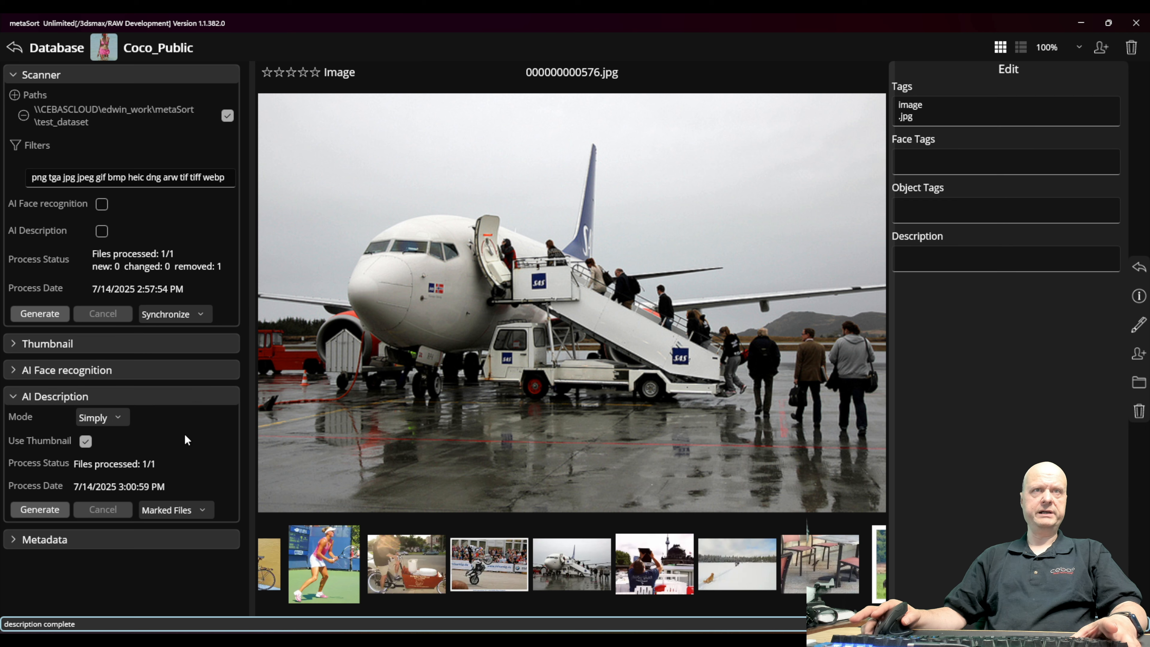
{"action": "left_click", "coordinate": [46, 512]}
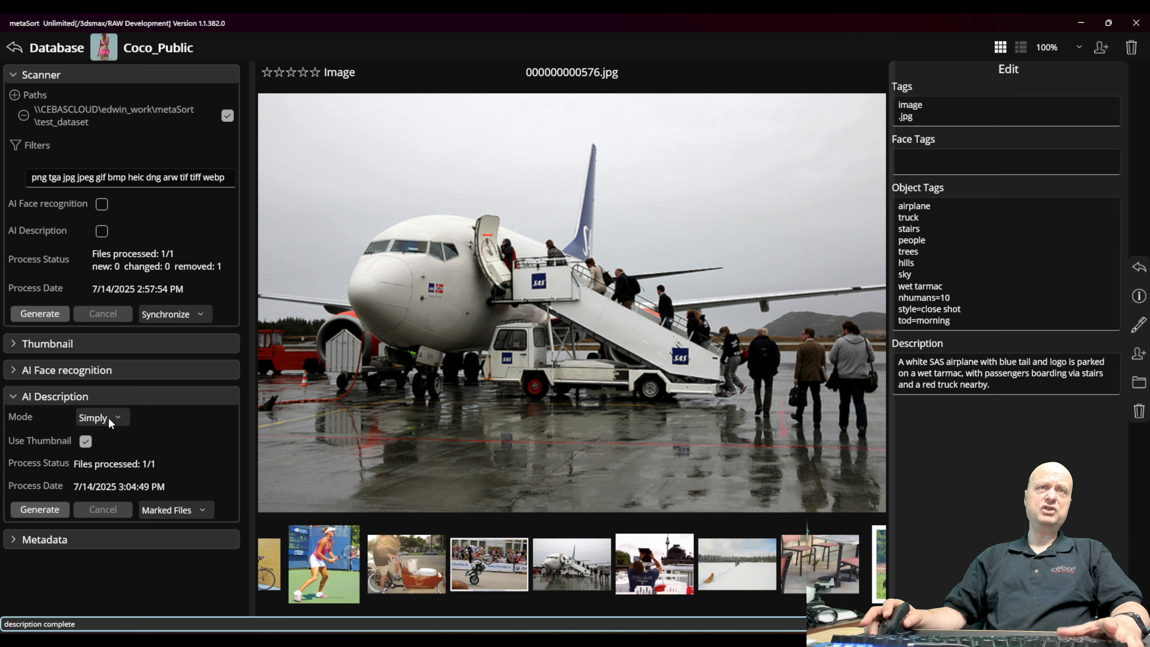
Step: Switch the AI description mode to Detailed and regenerate the airplane photo's description
{"action": "left_click", "coordinate": [122, 415]}
{"action": "left_click", "coordinate": [124, 439]}
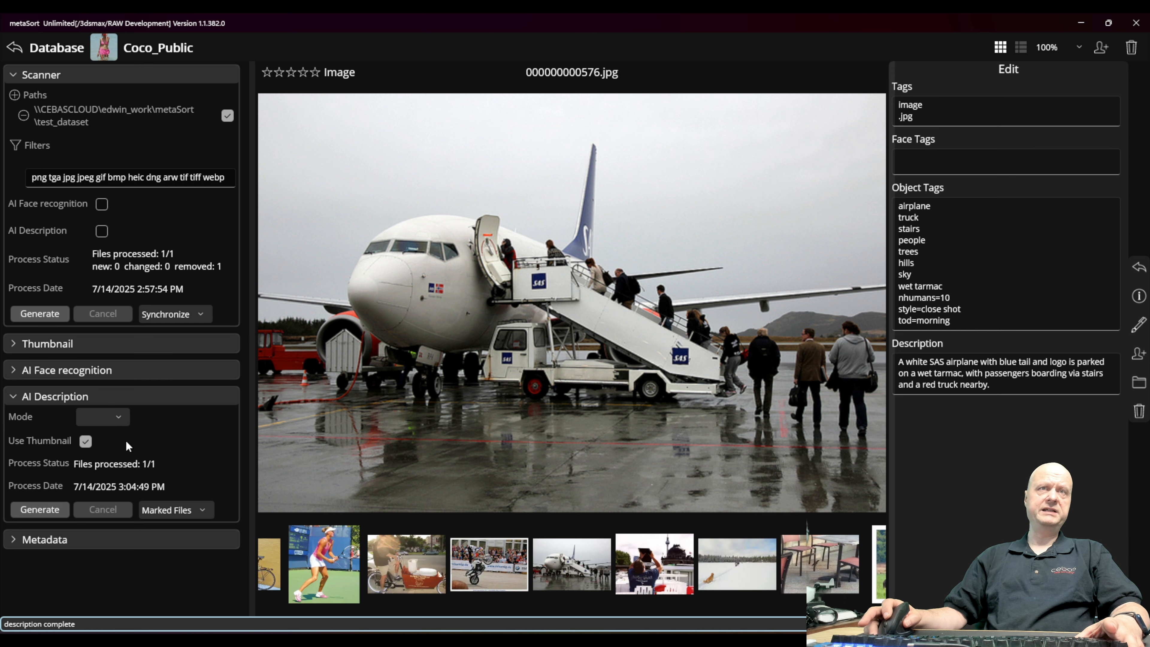
{"action": "left_click", "coordinate": [37, 510]}
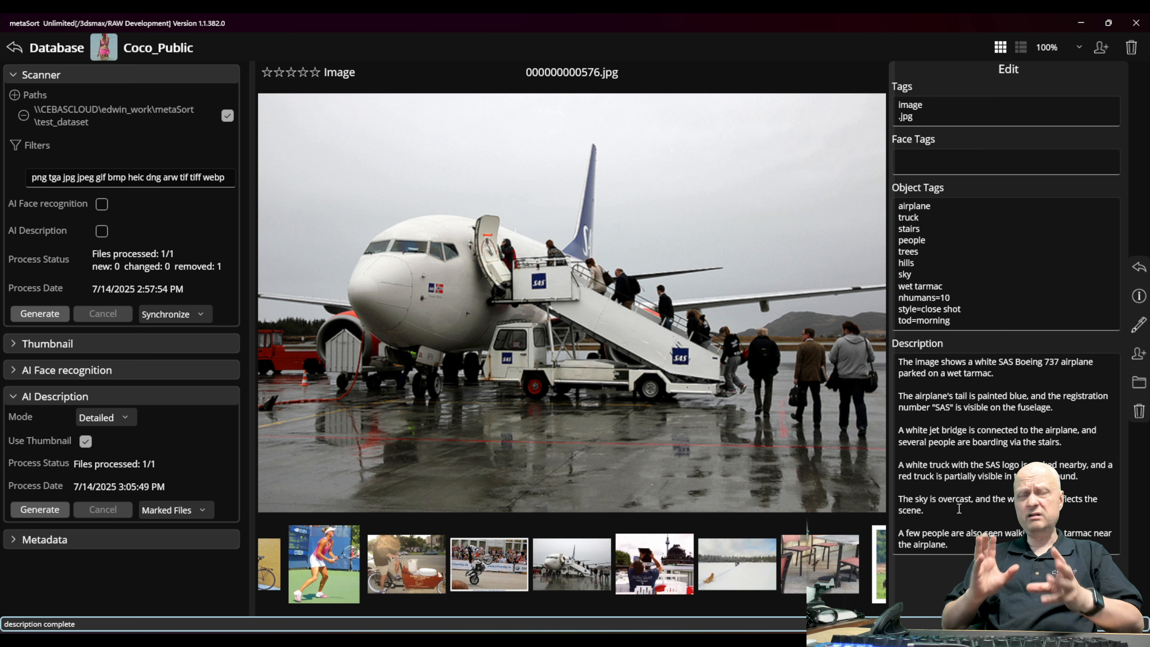
Step: Switch the AI description mode to More detailed, regenerate the airplane photo's description and read through it
{"action": "left_click", "coordinate": [105, 417]}
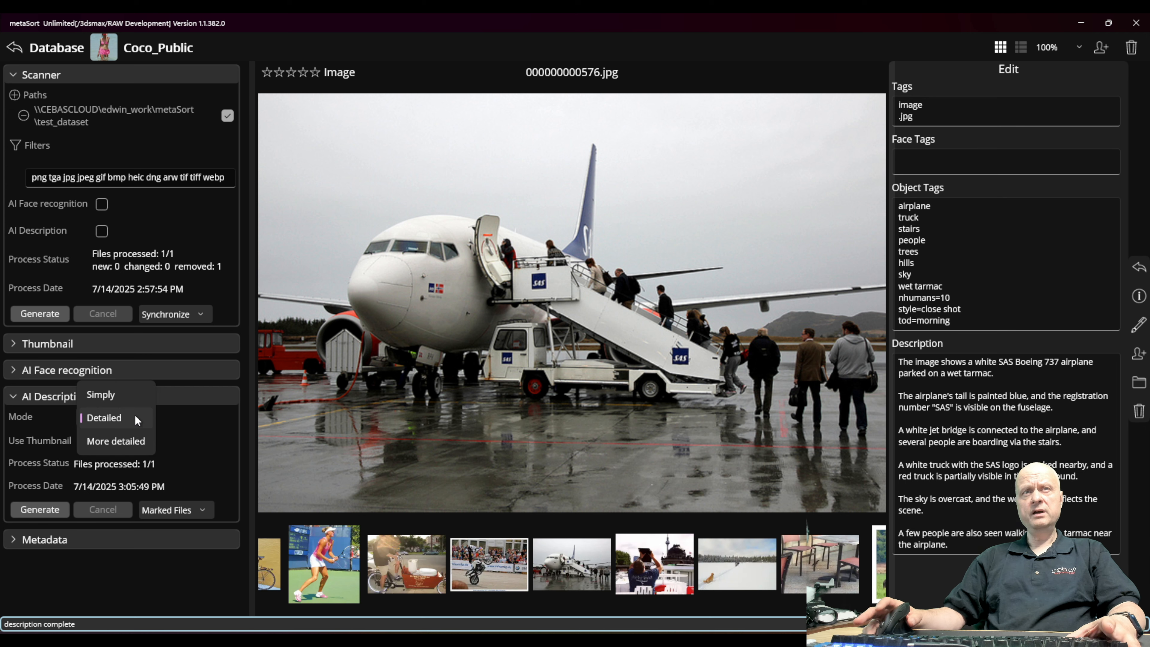
{"action": "left_click", "coordinate": [138, 442]}
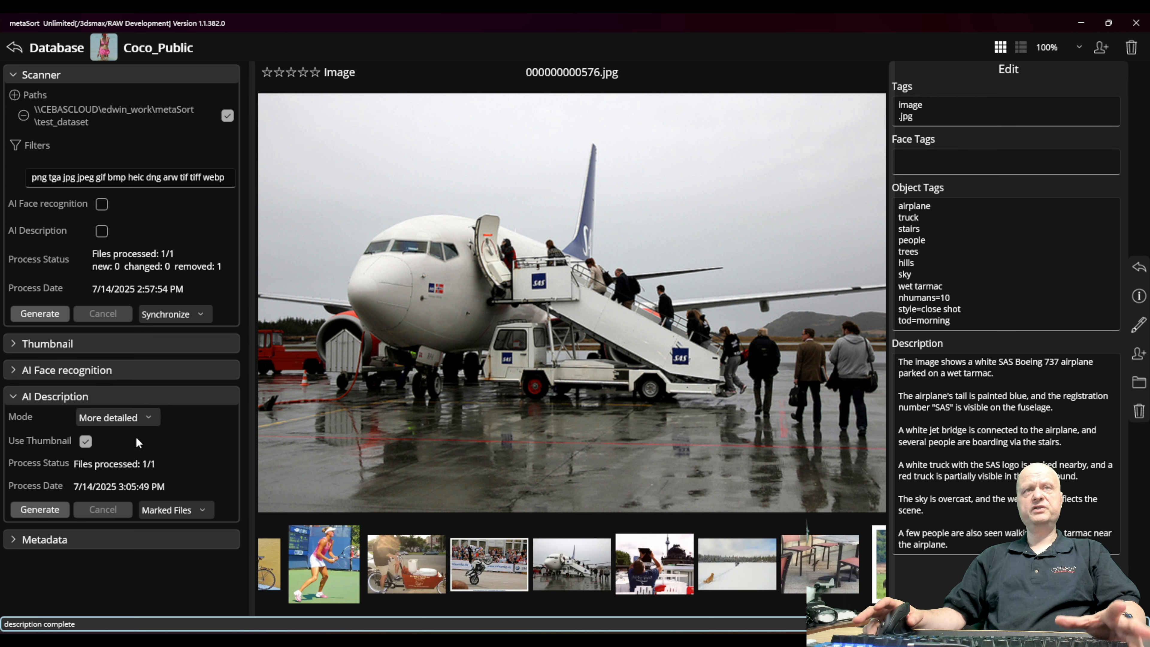
{"action": "left_click", "coordinate": [32, 510]}
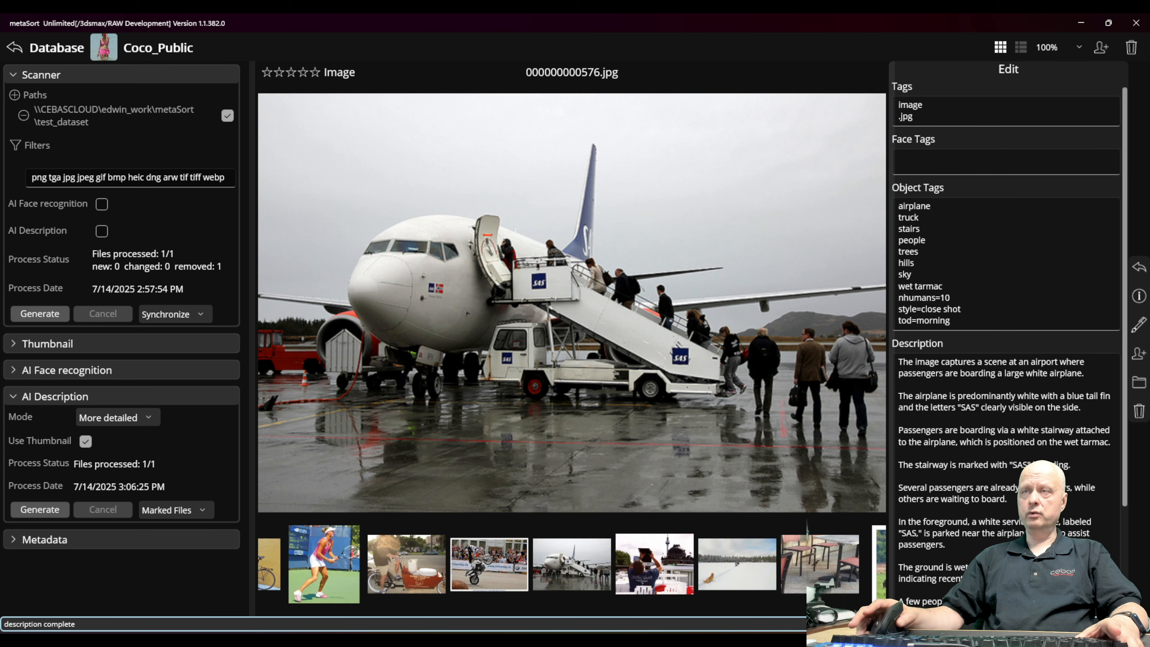
{"action": "scroll", "coordinate": [1017, 481], "scroll_direction": "down", "scroll_amount": 3}
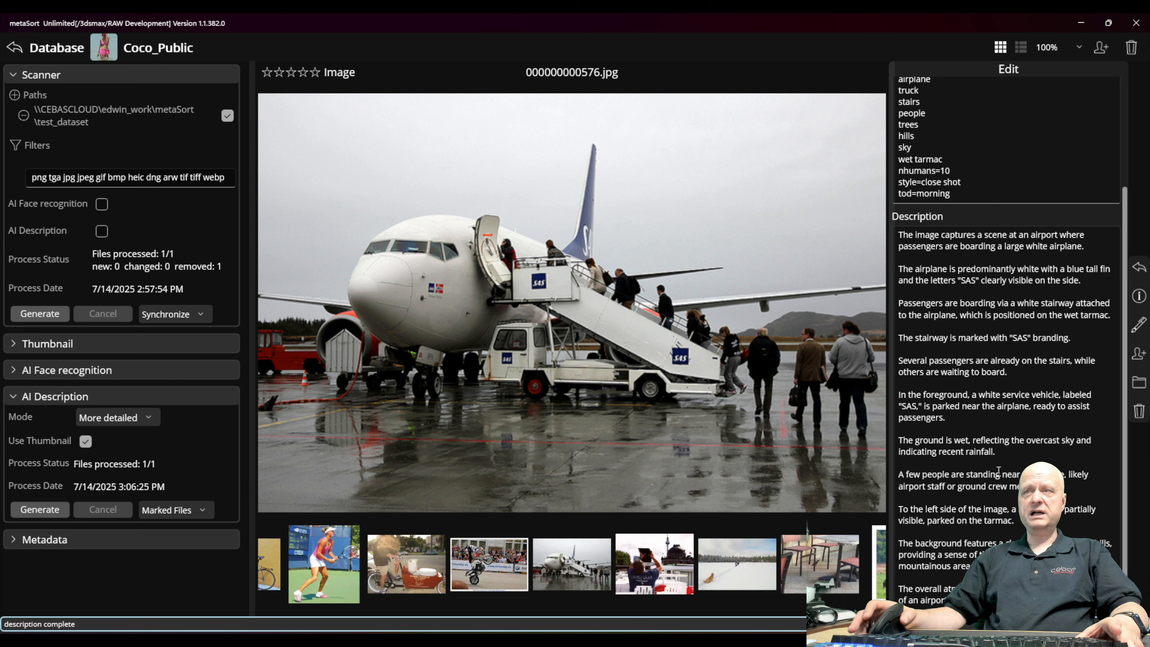
{"action": "scroll", "coordinate": [982, 358], "scroll_direction": "up", "scroll_amount": 3}
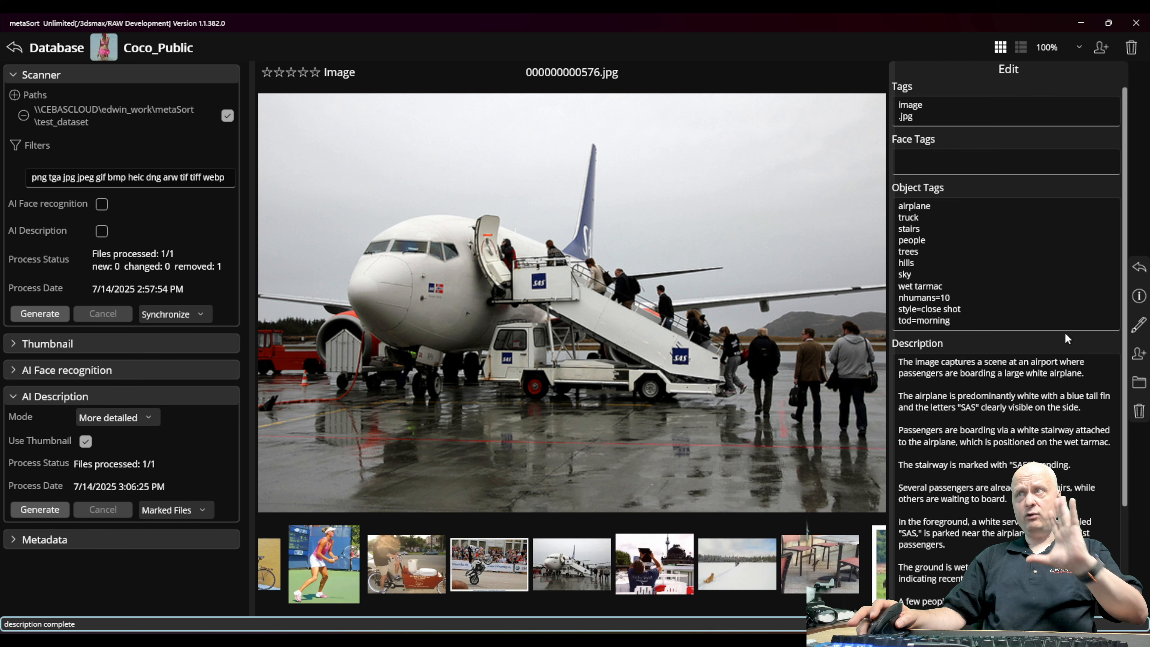
Step: Return to the Coco_Public thumbnail overview and clear the quality>80 tag search
{"action": "left_click", "coordinate": [1139, 267]}
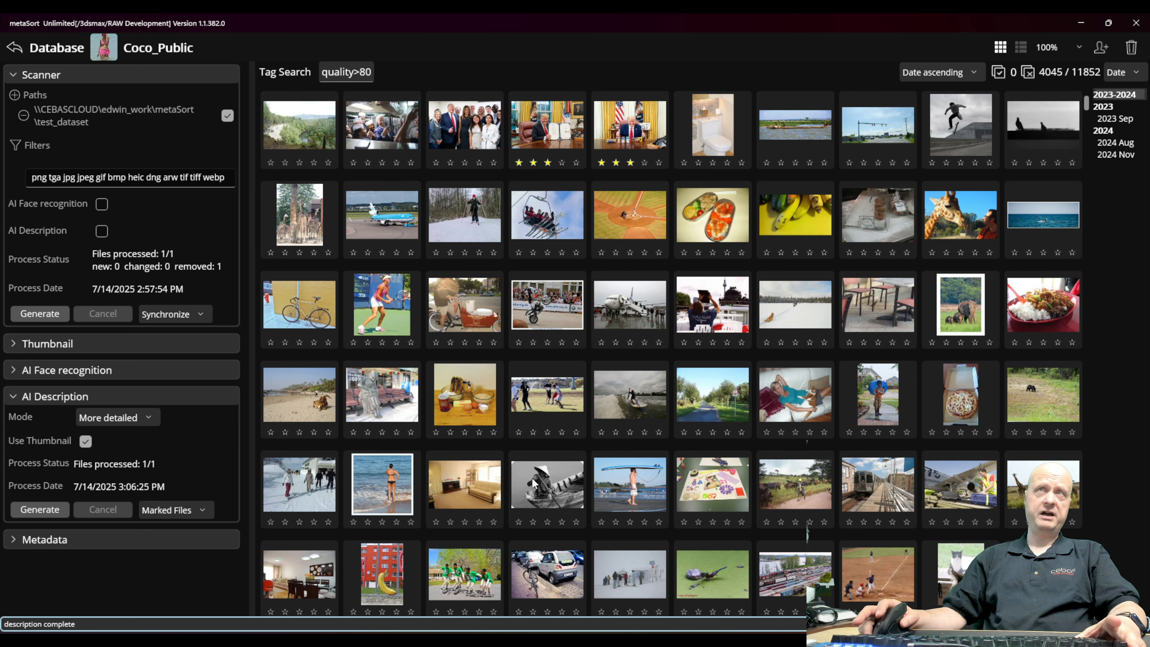
{"action": "left_click", "coordinate": [369, 73]}
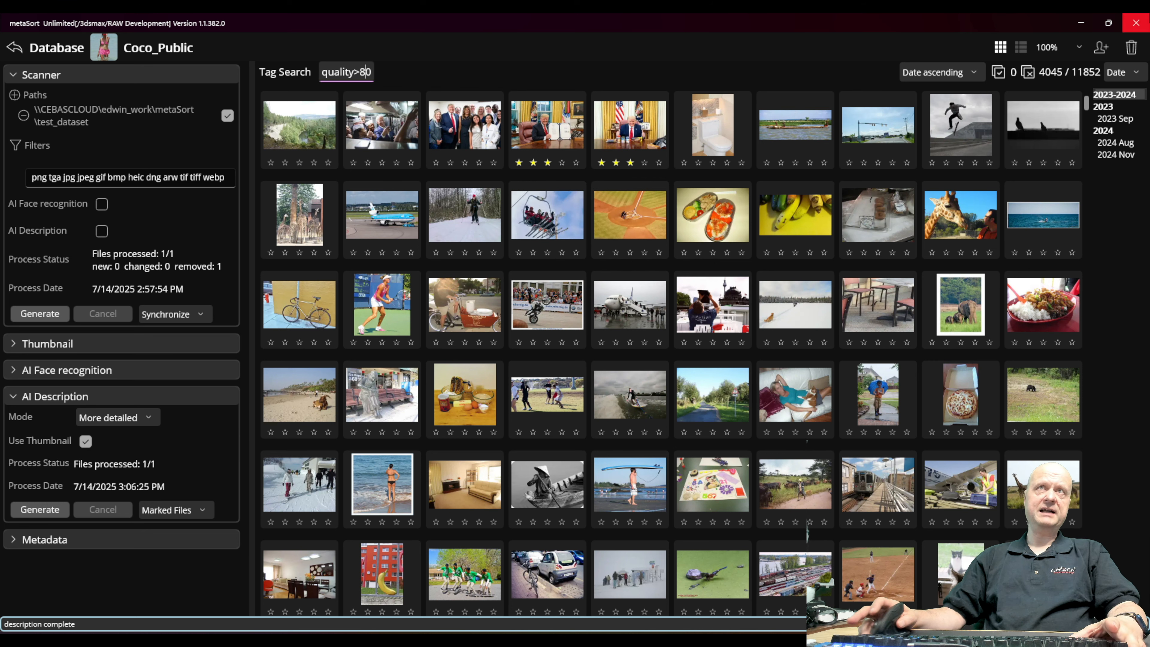
{"action": "key", "text": "BackSpace"}
{"action": "key", "text": "BackSpace"}
{"action": "key", "text": "BackSpace"}
{"action": "key", "text": "BackSpace"}
{"action": "key", "text": "BackSpace"}
{"action": "key", "text": "BackSpace"}
{"action": "key", "text": "BackSpace"}
{"action": "key", "text": "BackSpace"}
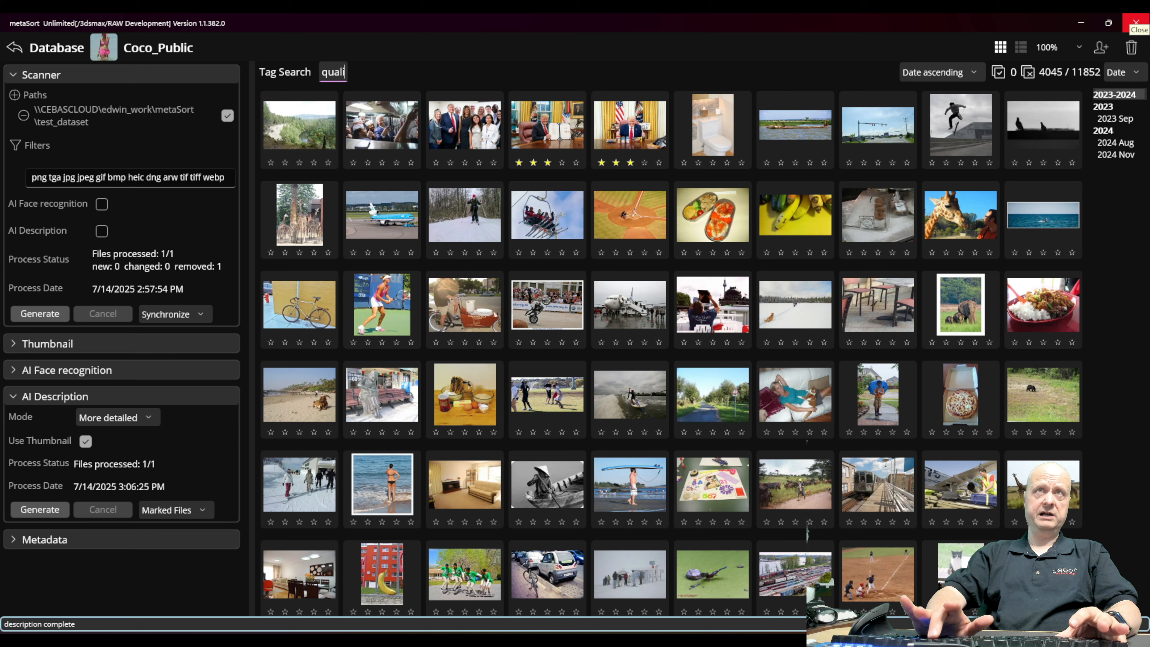
{"action": "key", "text": "BackSpace"}
{"action": "key", "text": "BackSpace"}
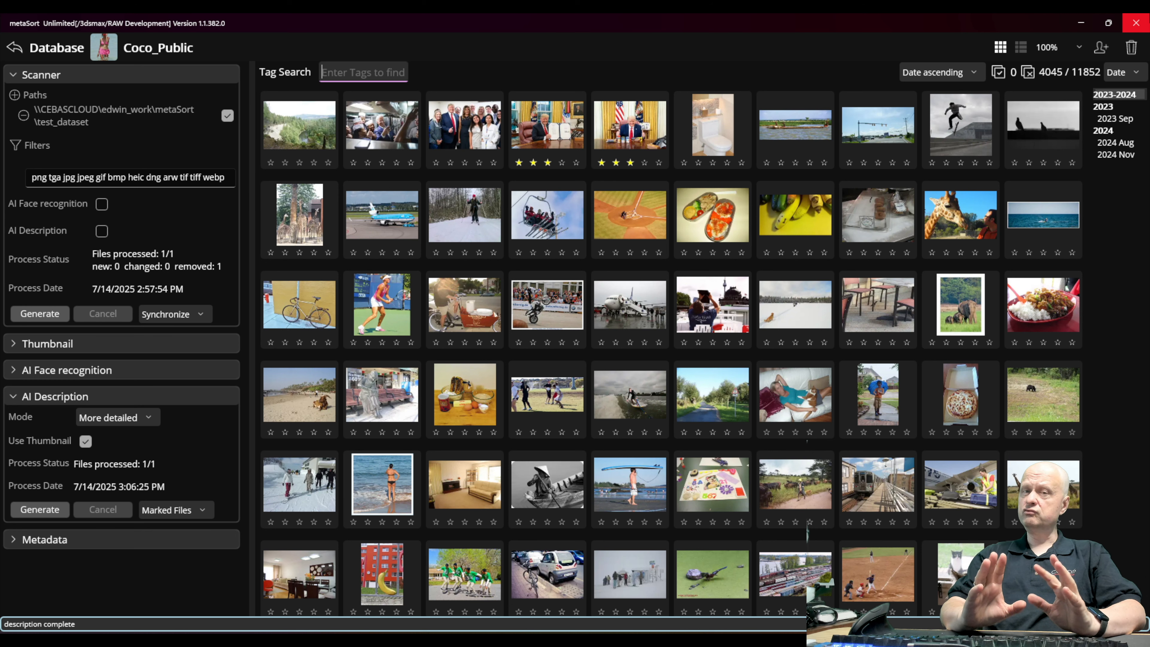
Step: Search the database by the tags "airplane, airplanes"
{"action": "type", "text": "a"}
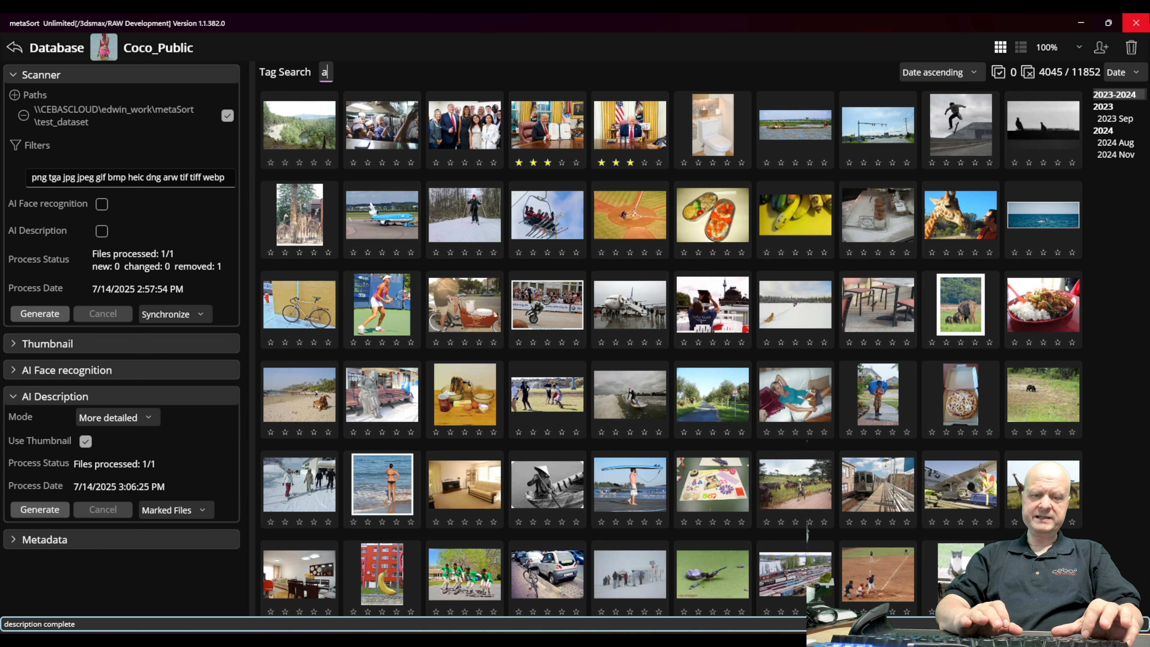
{"action": "type", "text": "ir"}
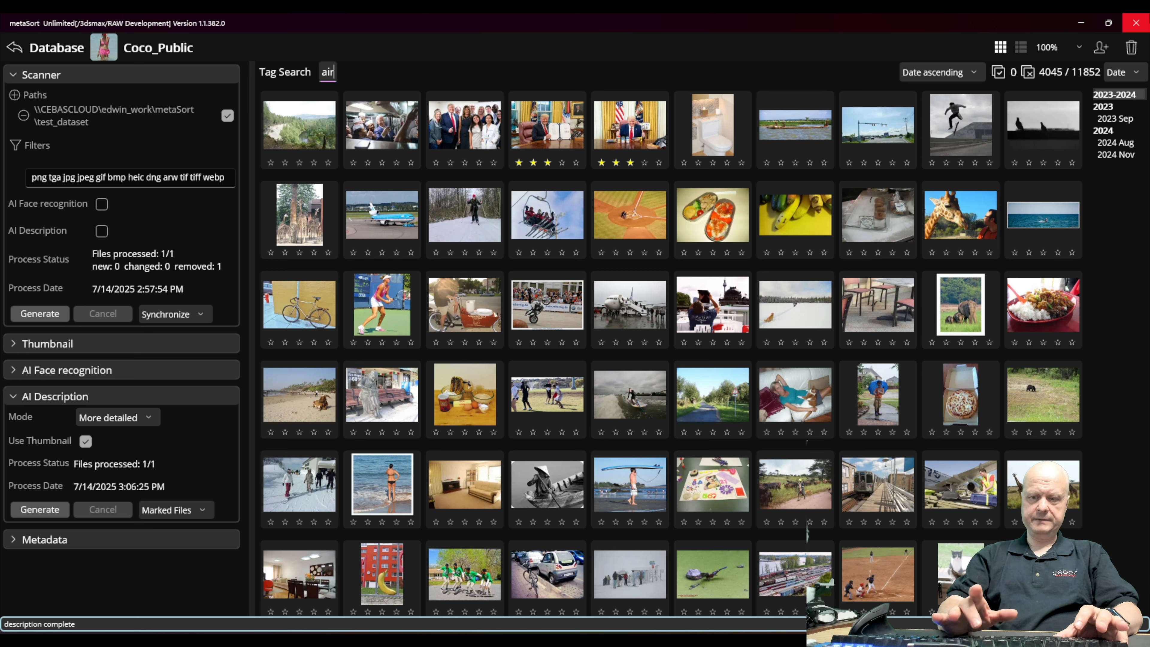
{"action": "type", "text": "pla"}
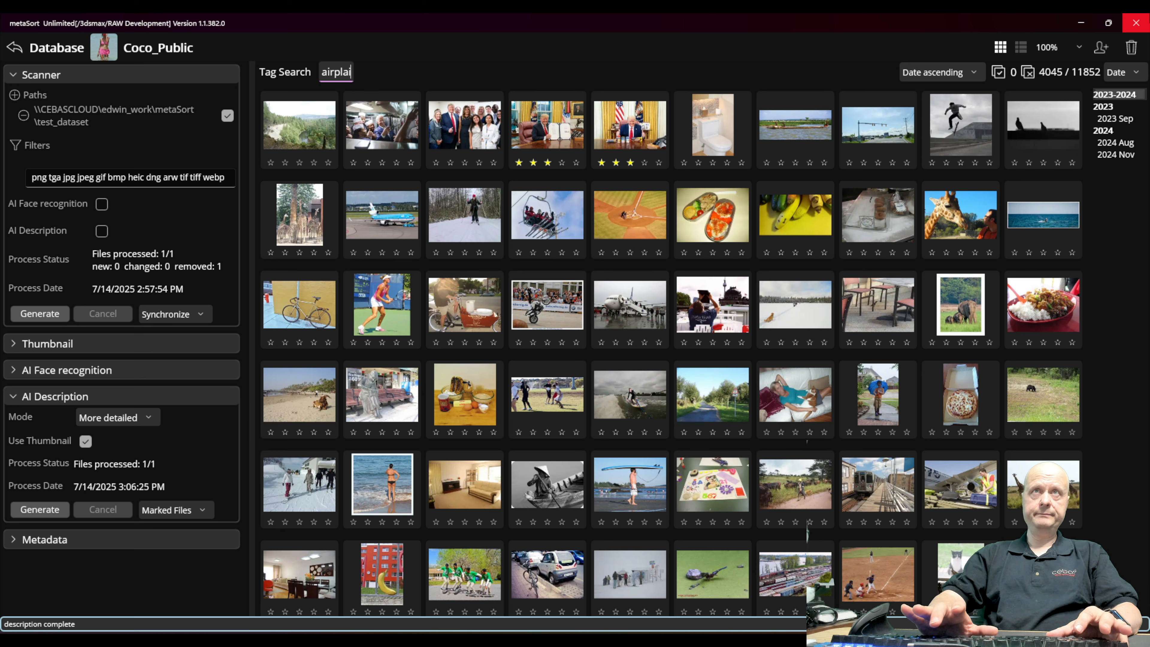
{"action": "type", "text": "ne"}
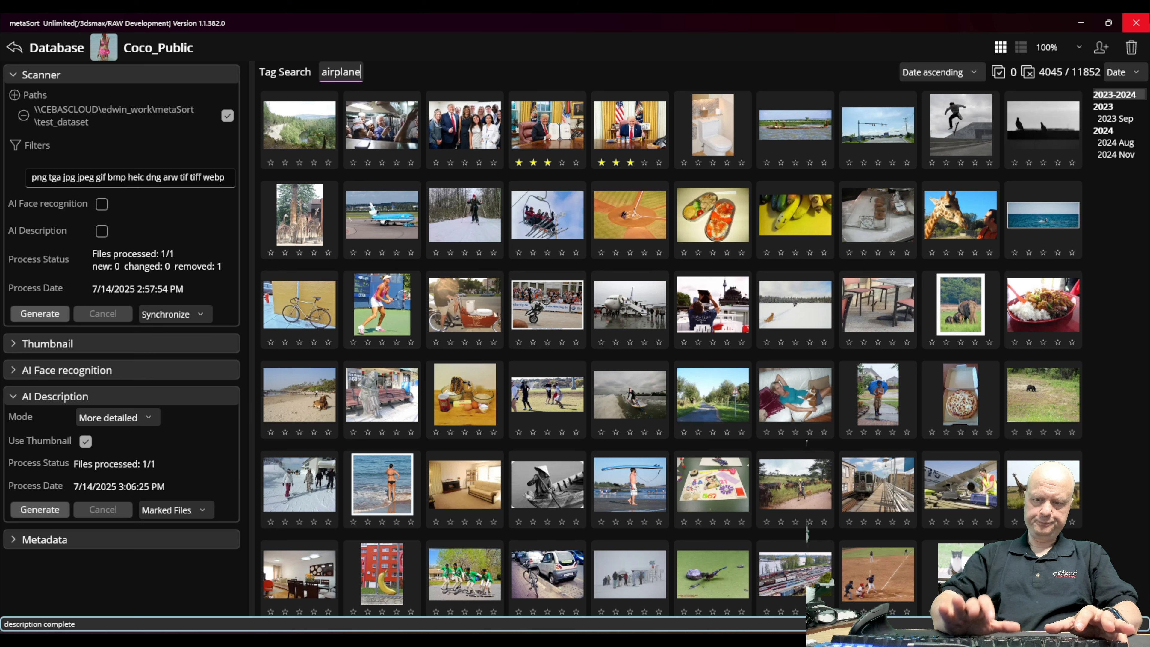
{"action": "type", "text": ","}
{"action": "type", "text": " airpla"}
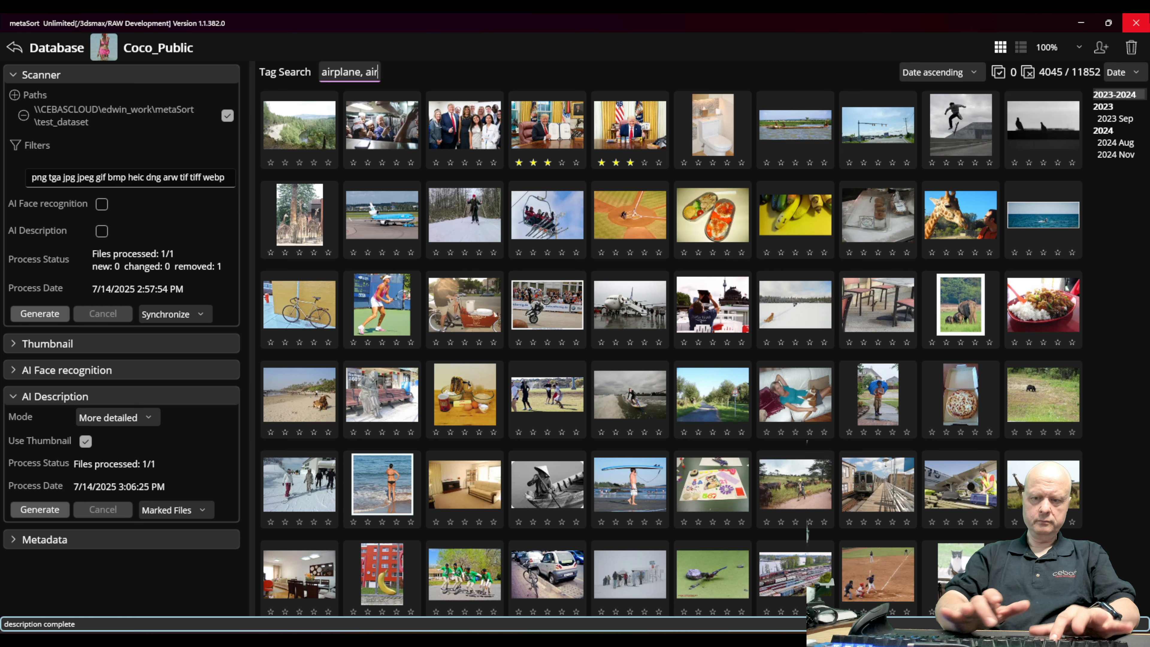
{"action": "type", "text": "nes"}
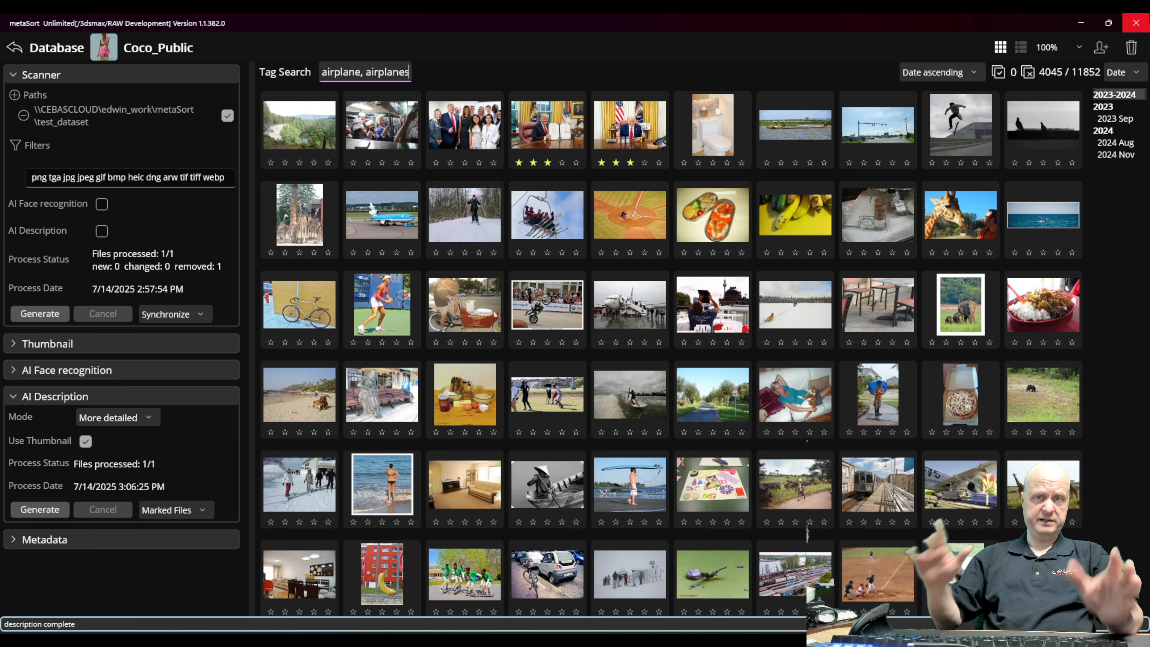
{"action": "key", "text": "Return"}
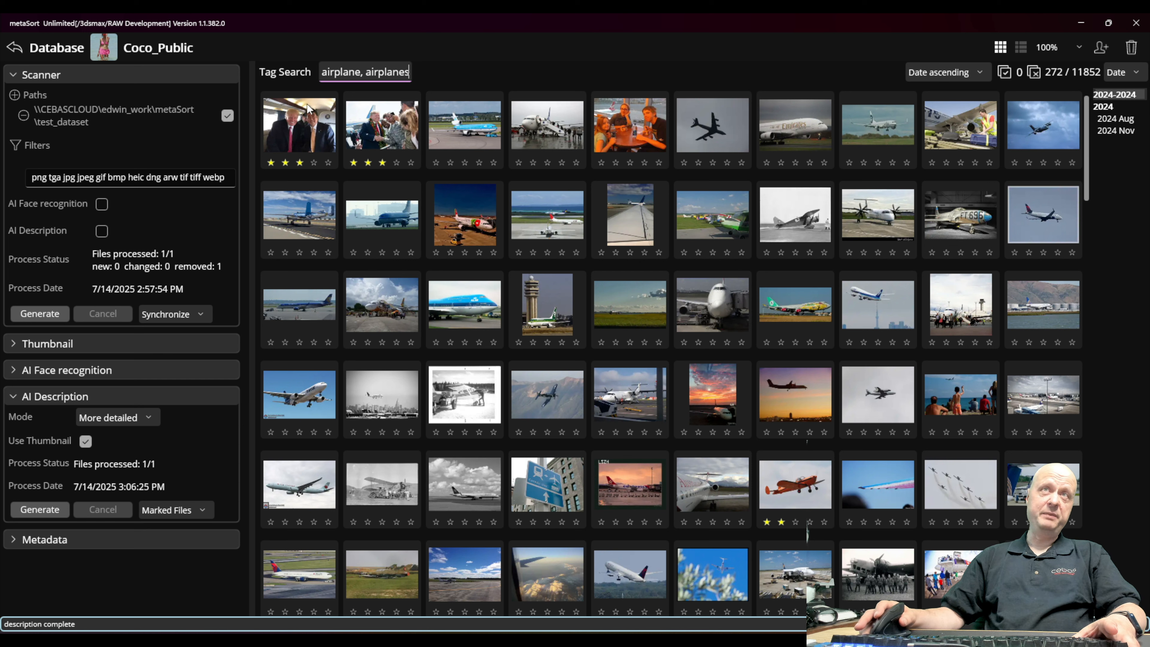
Step: Browse through the thumbnails found by the airplane tag search and check how well they match
{"action": "mouse_move", "coordinate": [303, 139]}
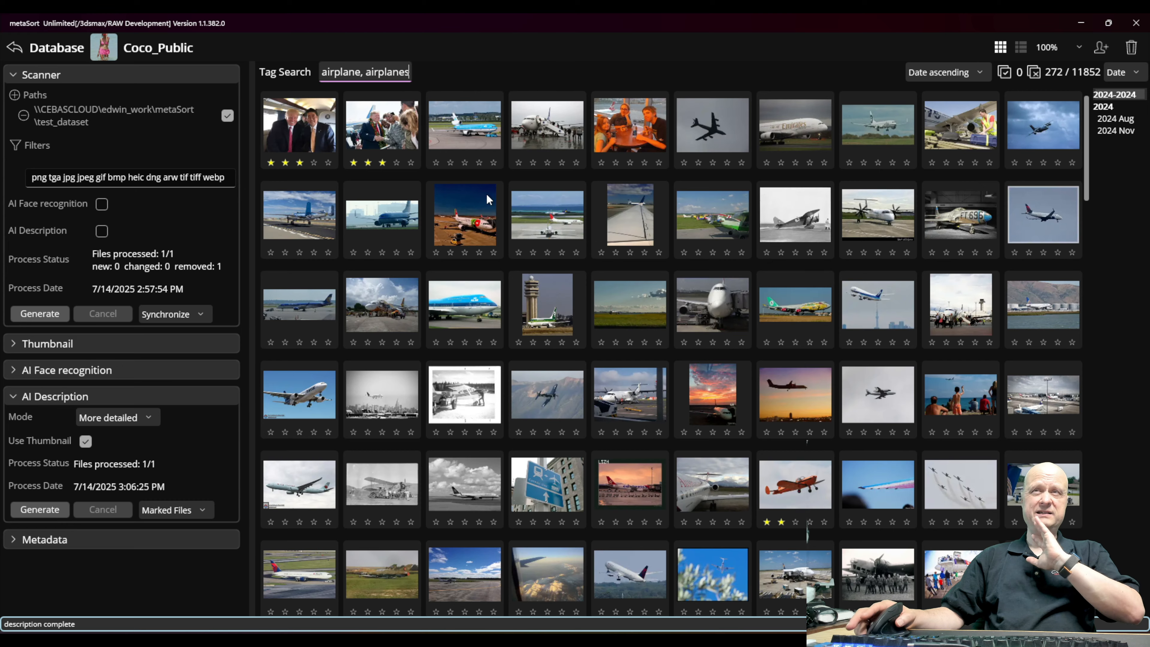
{"action": "scroll", "coordinate": [486, 193], "scroll_direction": "down", "scroll_amount": 3}
{"action": "scroll", "coordinate": [482, 219], "scroll_direction": "down", "scroll_amount": 3}
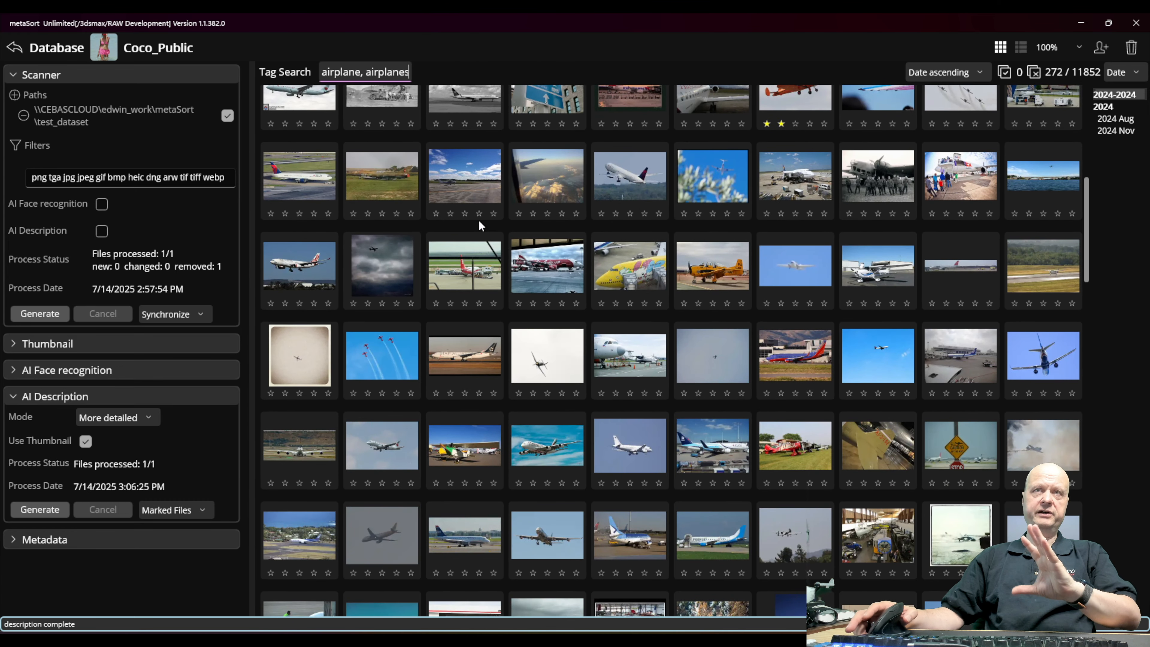
{"action": "scroll", "coordinate": [482, 216], "scroll_direction": "down", "scroll_amount": 3}
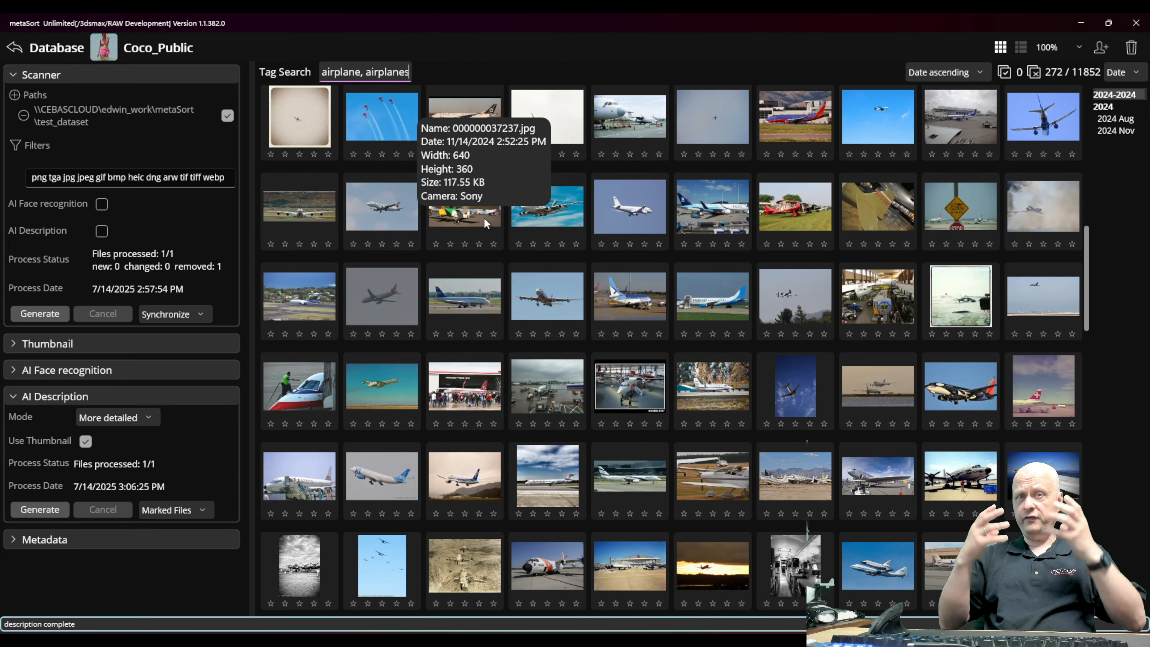
{"action": "scroll", "coordinate": [485, 216], "scroll_direction": "down", "scroll_amount": 6}
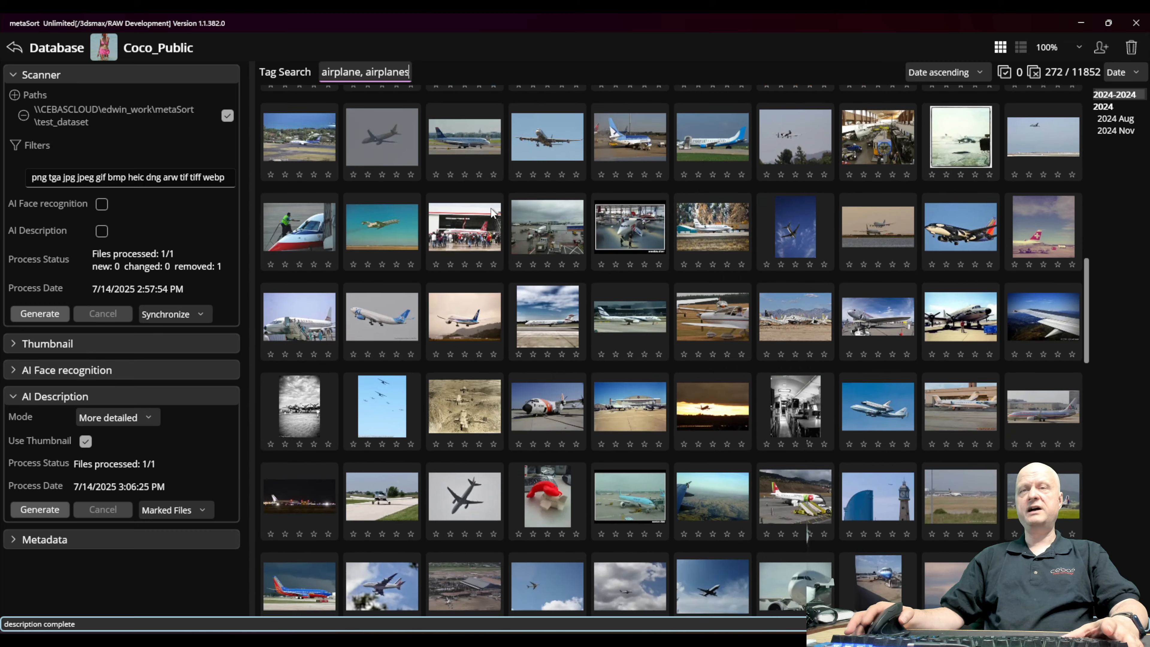
{"action": "scroll", "coordinate": [494, 271], "scroll_direction": "down", "scroll_amount": 3}
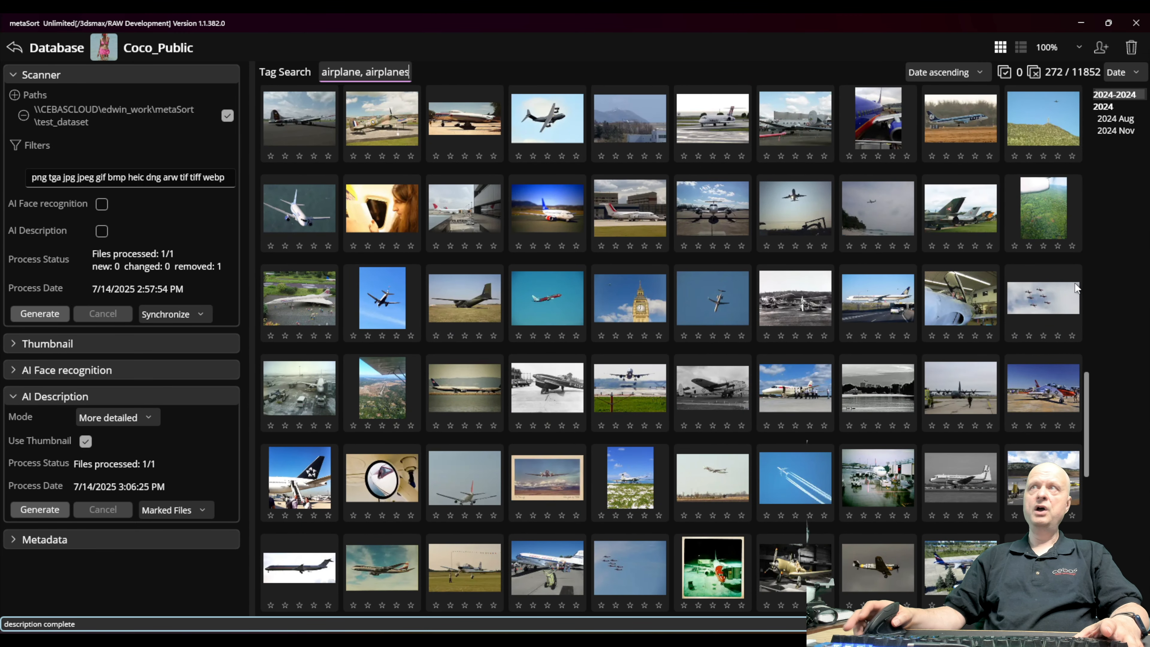
{"action": "scroll", "coordinate": [1077, 288], "scroll_direction": "up", "scroll_amount": 4}
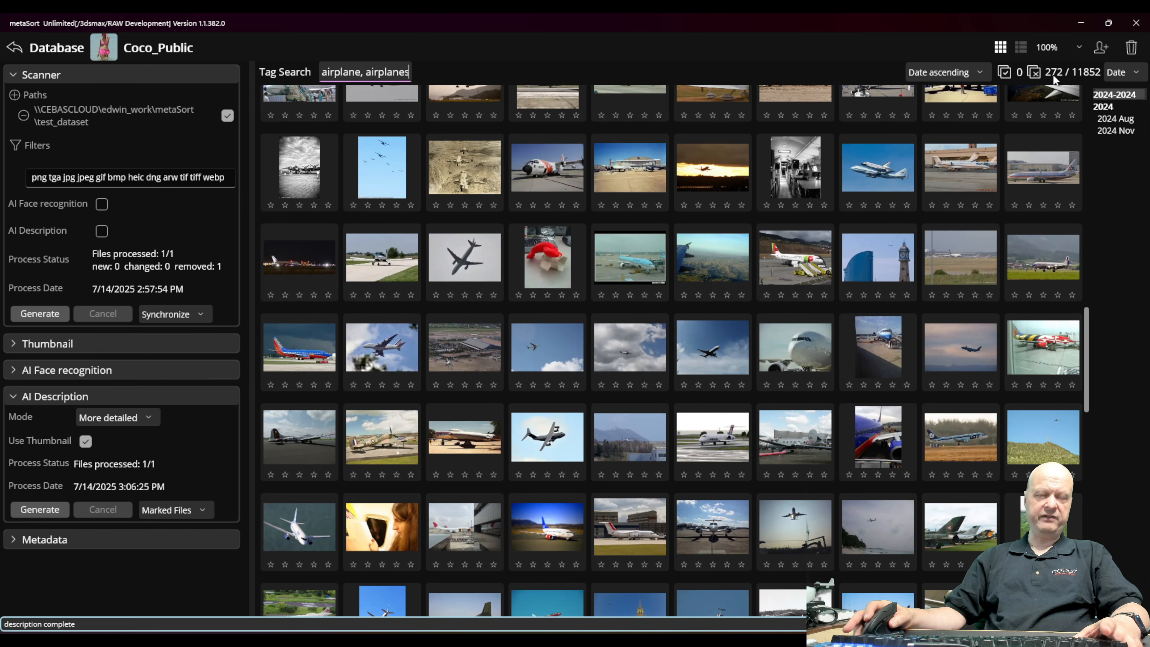
{"action": "scroll", "coordinate": [698, 398], "scroll_direction": "up", "scroll_amount": 10}
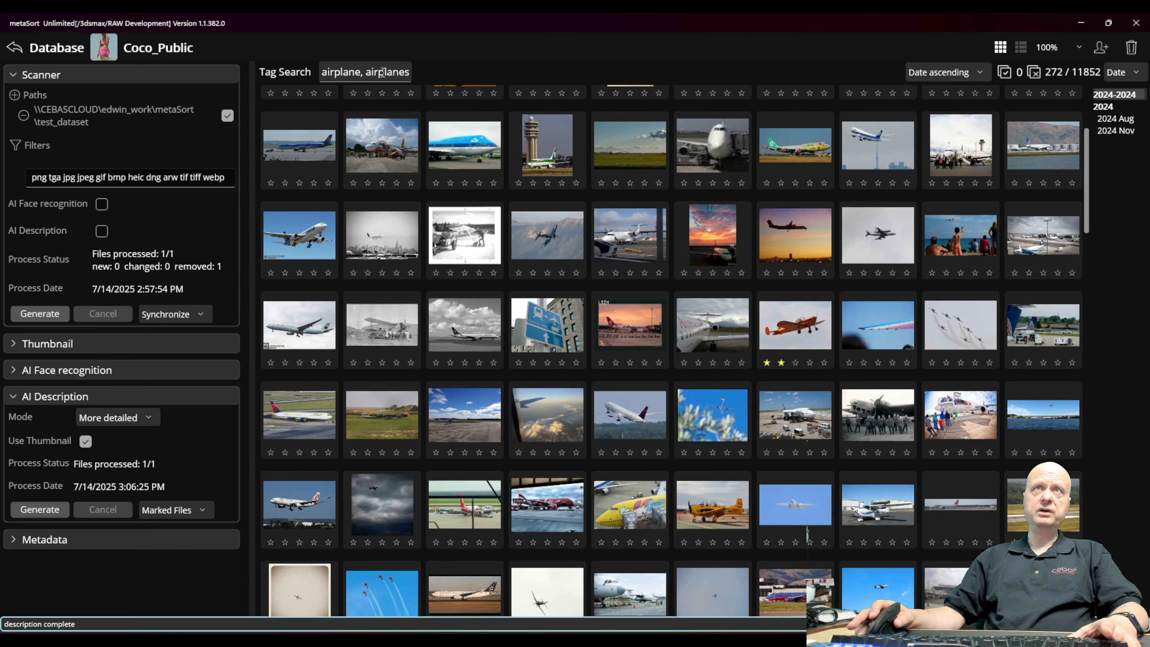
Step: Replace the airplane tag search with a search for "tarmac"
{"action": "left_click", "coordinate": [382, 73]}
{"action": "key", "text": "ctrl+a"}
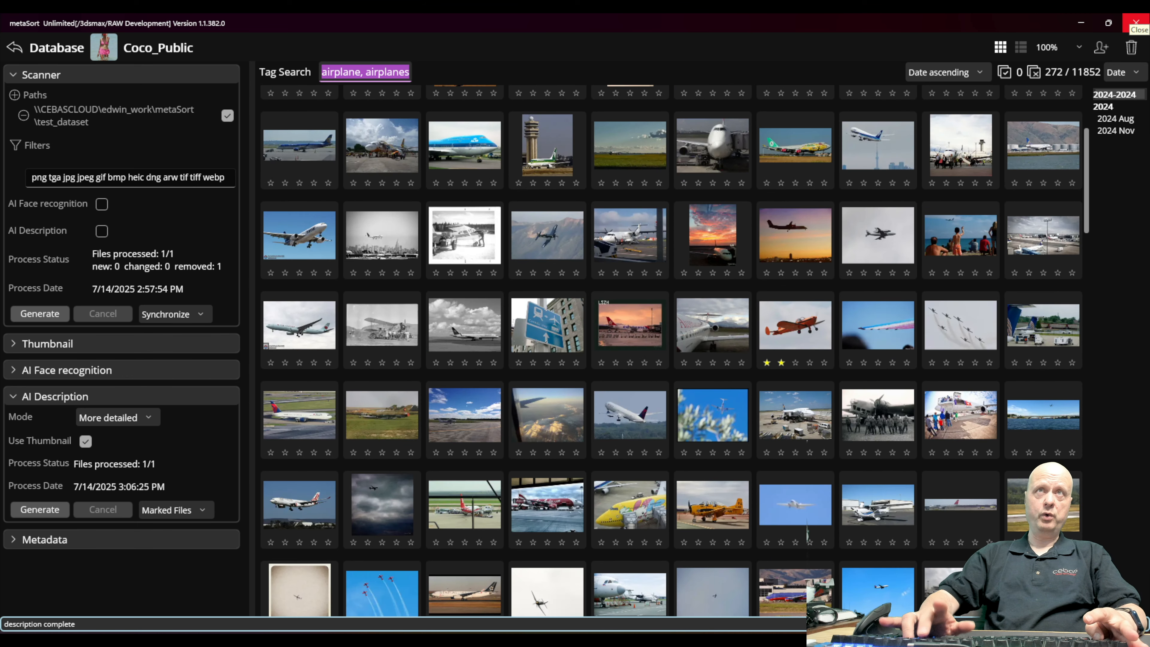
{"action": "key", "text": "BackSpace"}
{"action": "type", "text": "tarmac"}
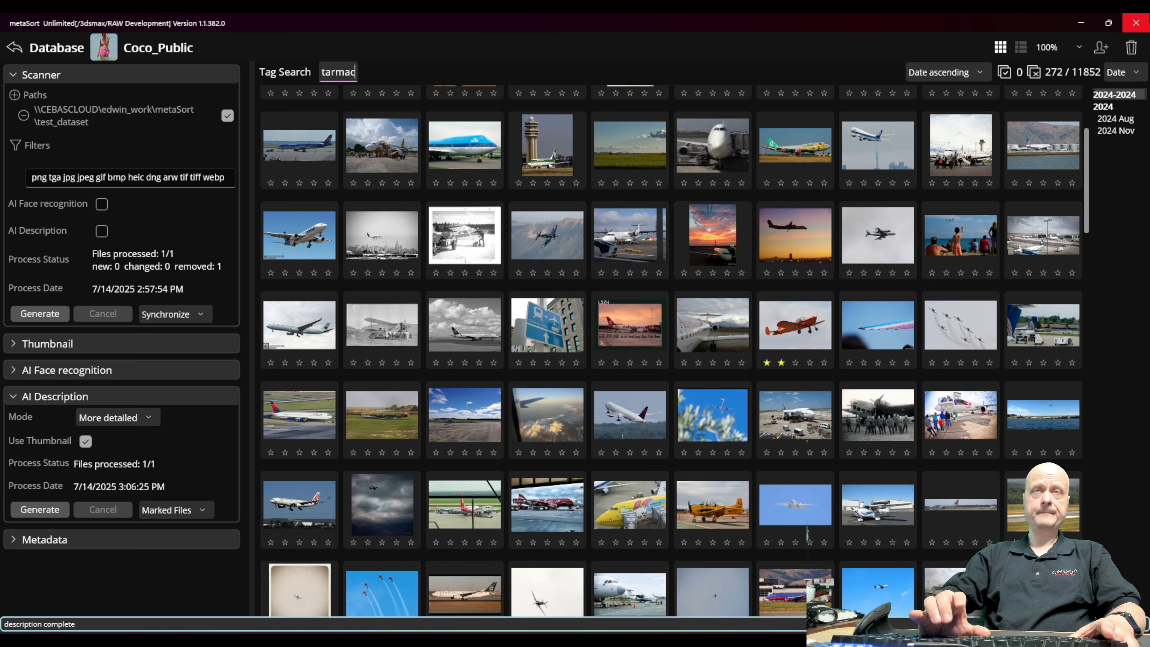
{"action": "key", "text": "Return"}
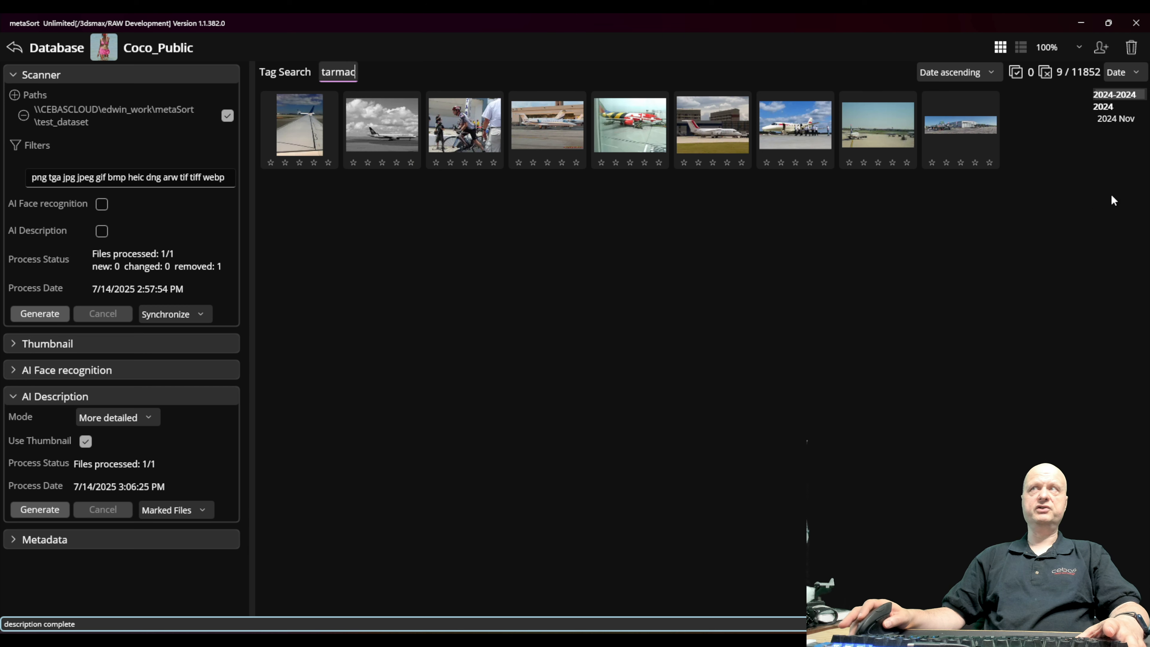
Step: Replace the tag search with "beach" and browse the matching thumbnails
{"action": "key", "text": "ctrl+a"}
{"action": "key", "text": "BackSpace"}
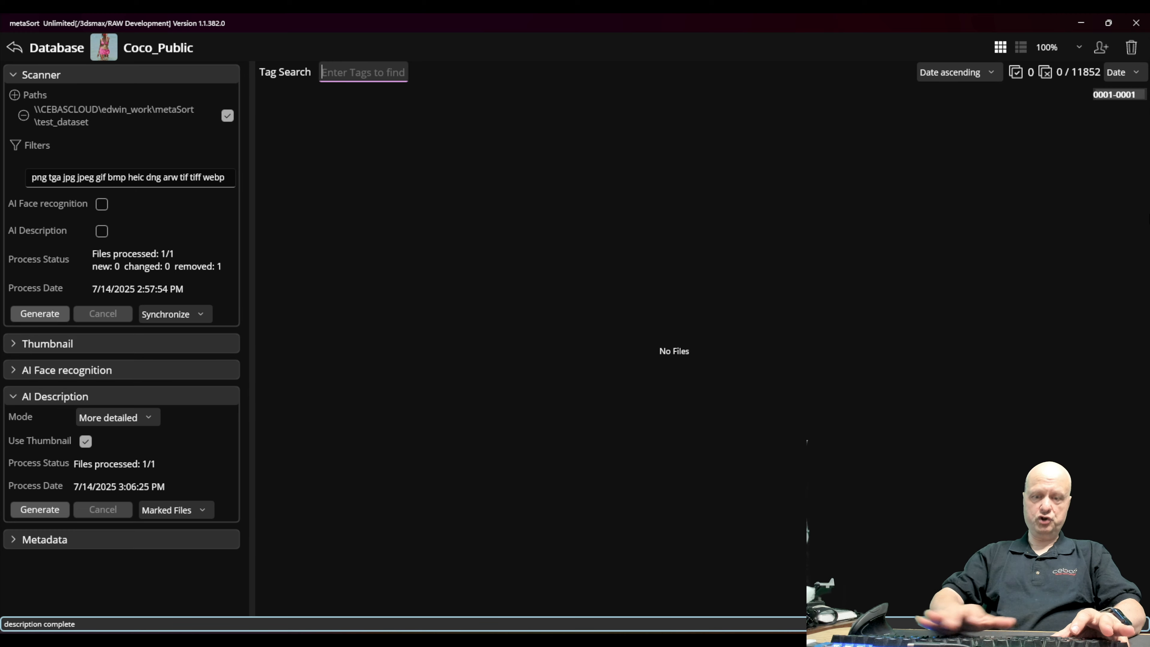
{"action": "type", "text": "beach"}
{"action": "key", "text": "Return"}
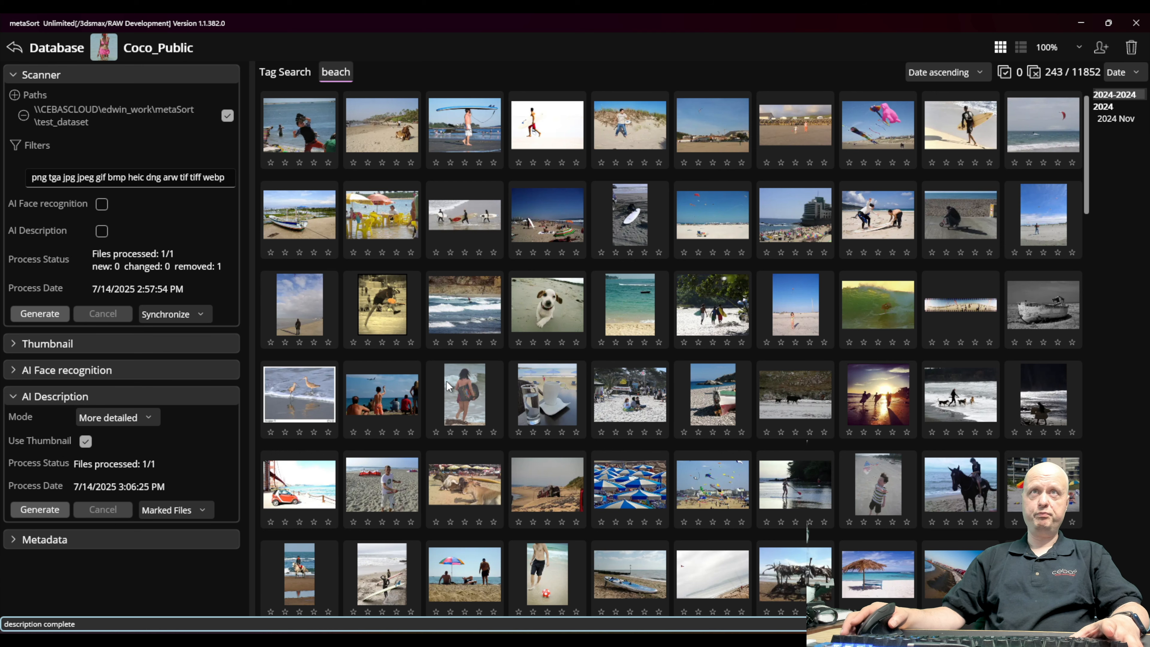
{"action": "mouse_move", "coordinate": [476, 380]}
{"action": "scroll", "coordinate": [475, 374], "scroll_direction": "down", "scroll_amount": 5}
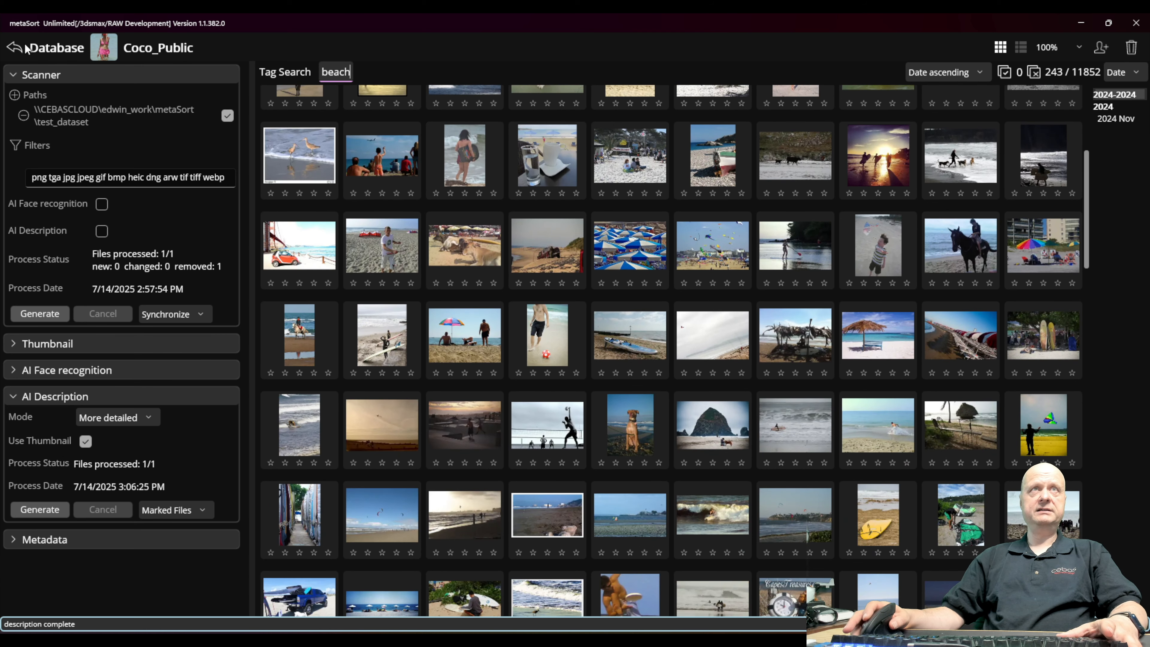
Step: Create a new album named Coco Database from the Coco_Public source database with the Image base display filter
{"action": "left_click", "coordinate": [19, 51]}
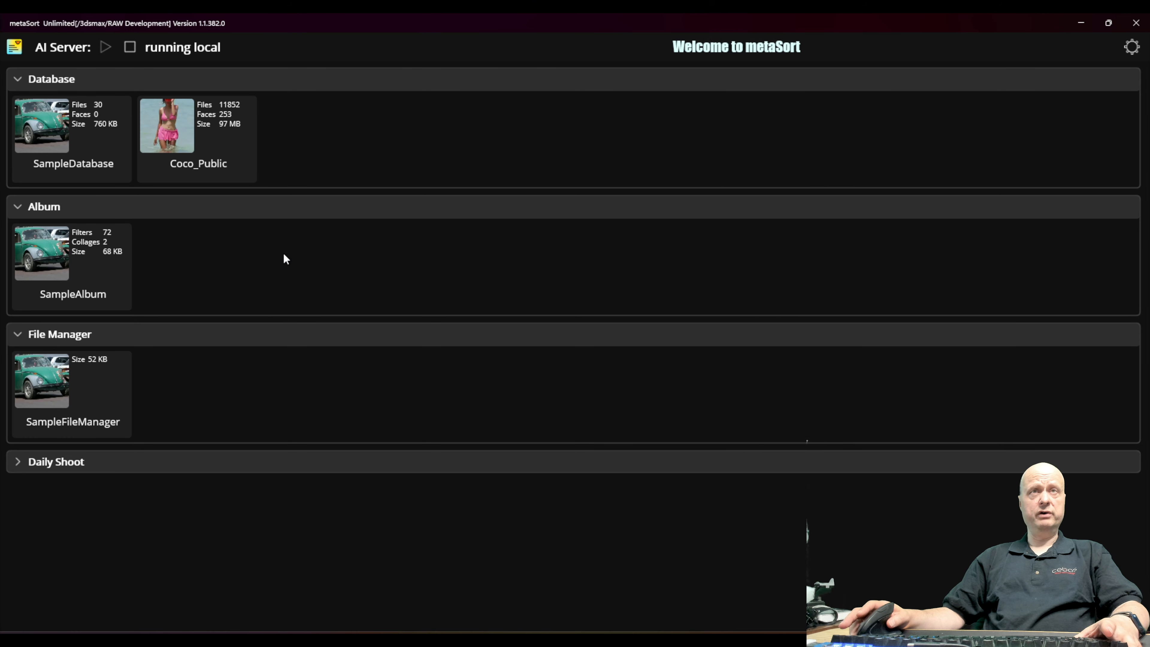
{"action": "left_click", "coordinate": [277, 218]}
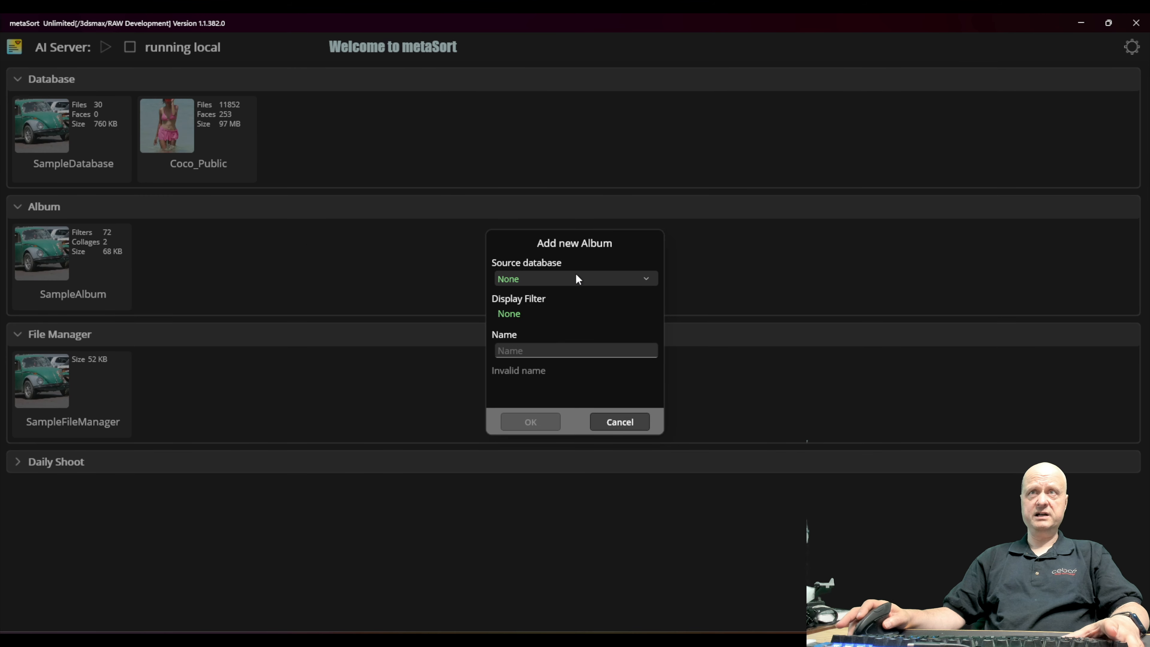
{"action": "left_click", "coordinate": [587, 278]}
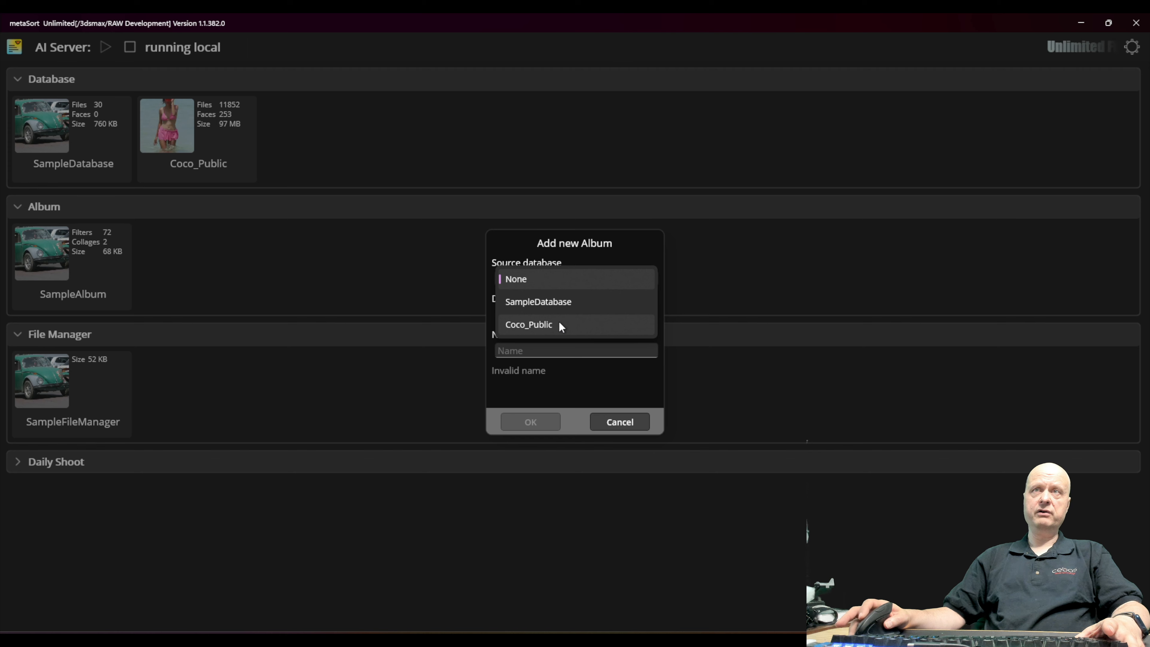
{"action": "left_click", "coordinate": [560, 324]}
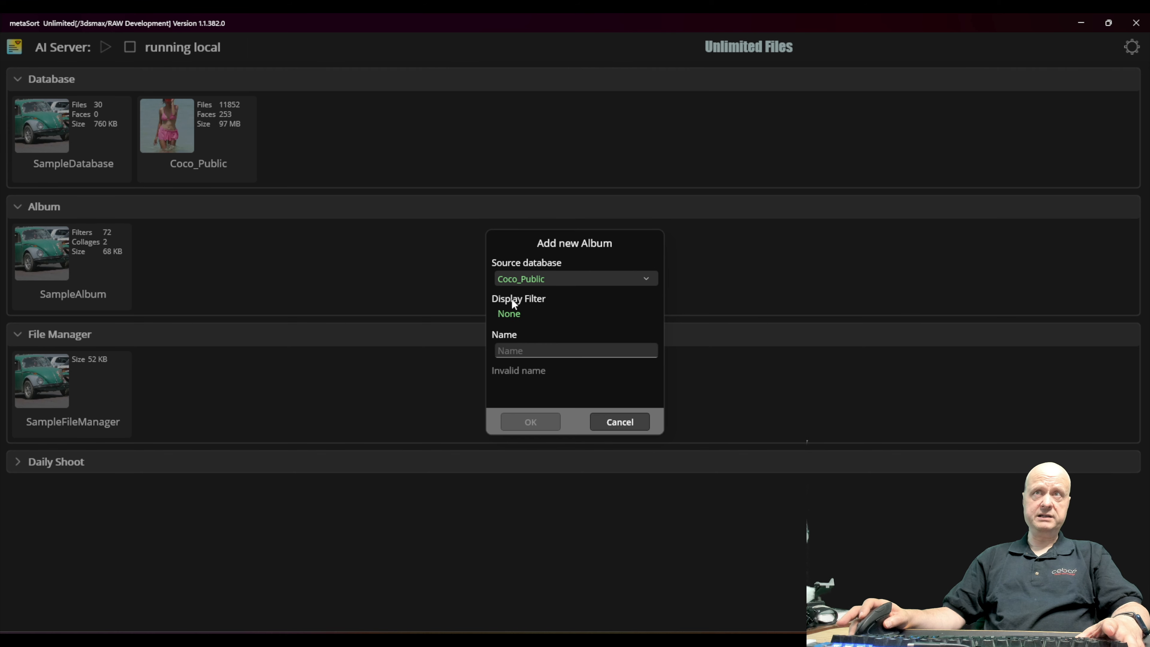
{"action": "left_click", "coordinate": [523, 316]}
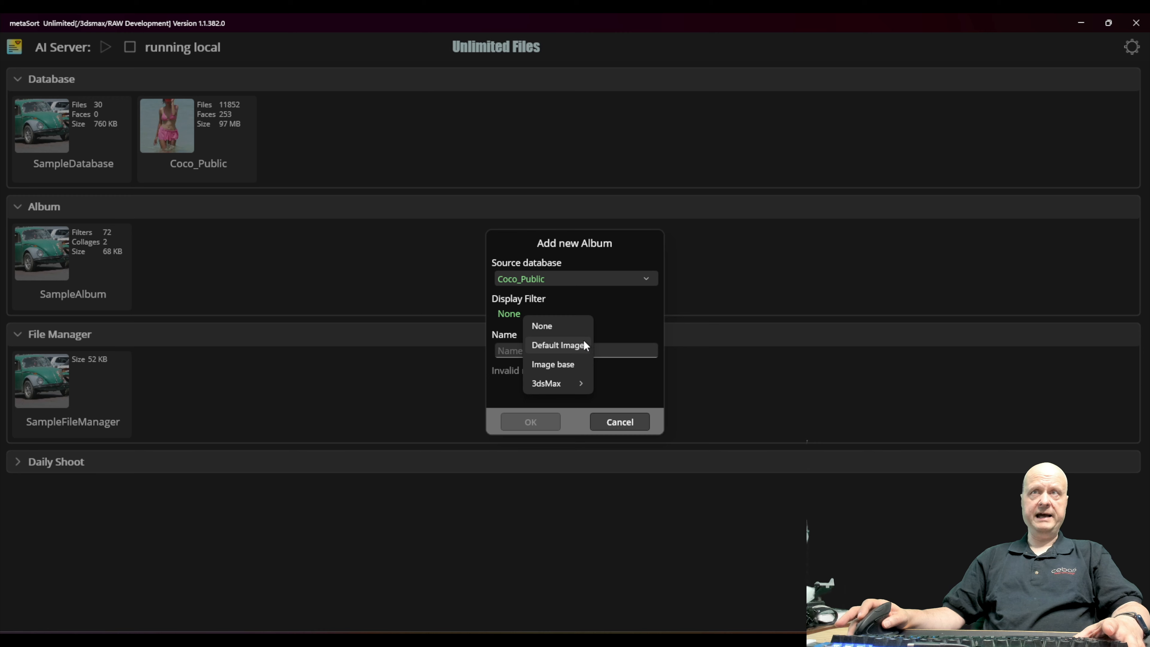
{"action": "left_click", "coordinate": [574, 367]}
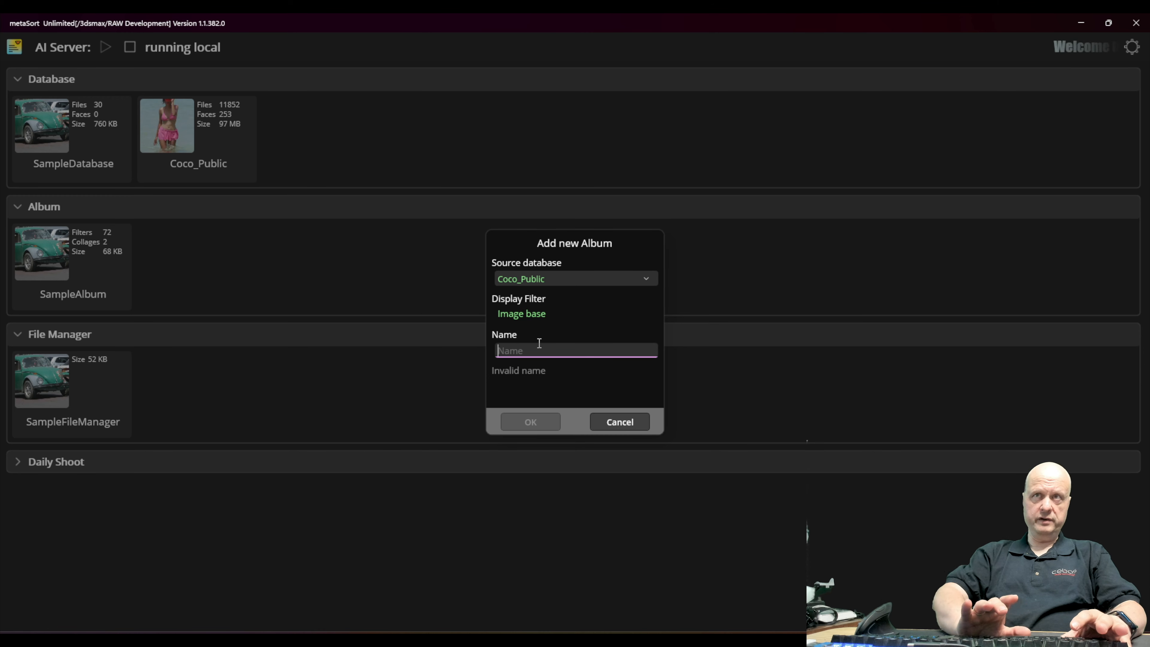
{"action": "type", "text": "Coco"}
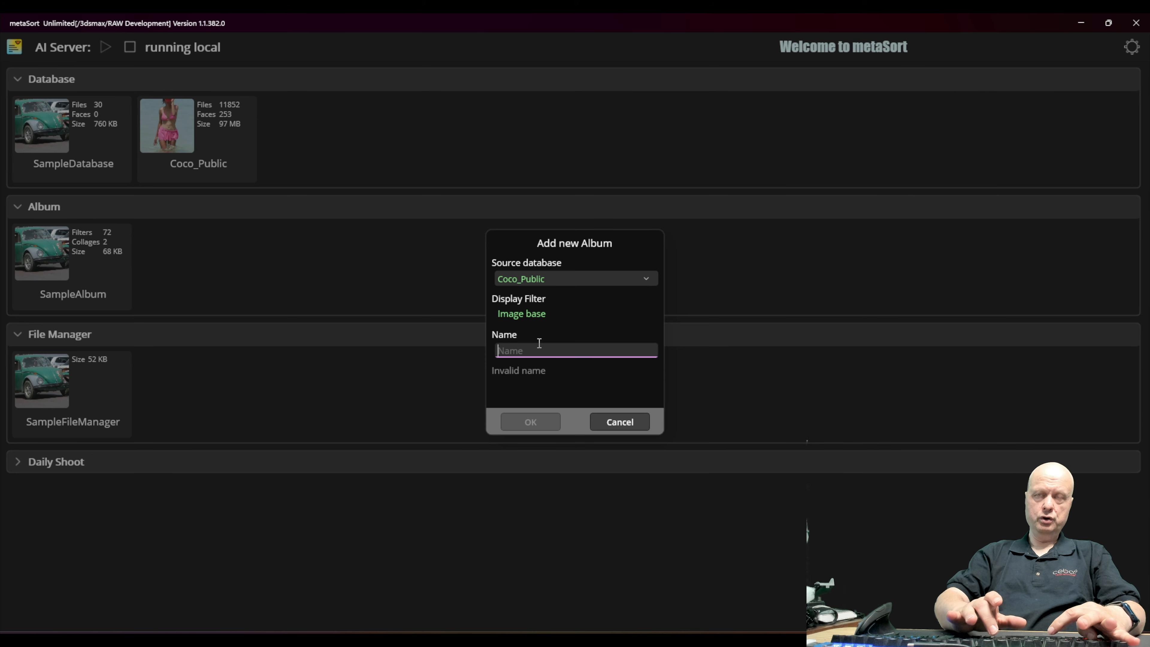
{"action": "type", "text": " Database"}
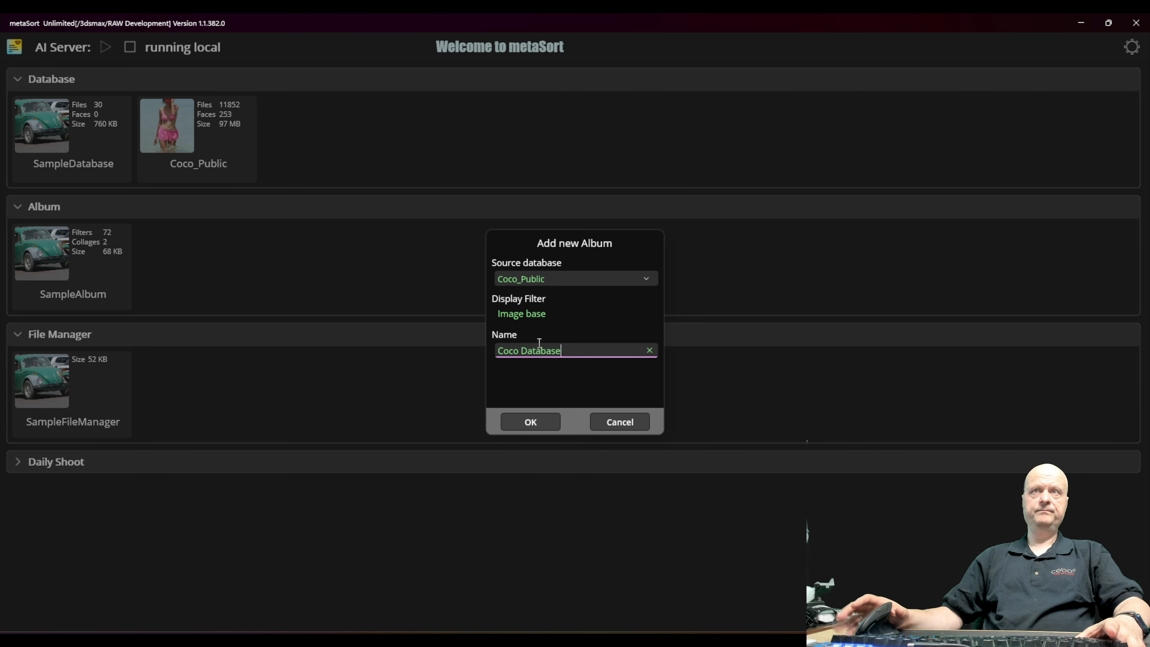
{"action": "left_click", "coordinate": [542, 420]}
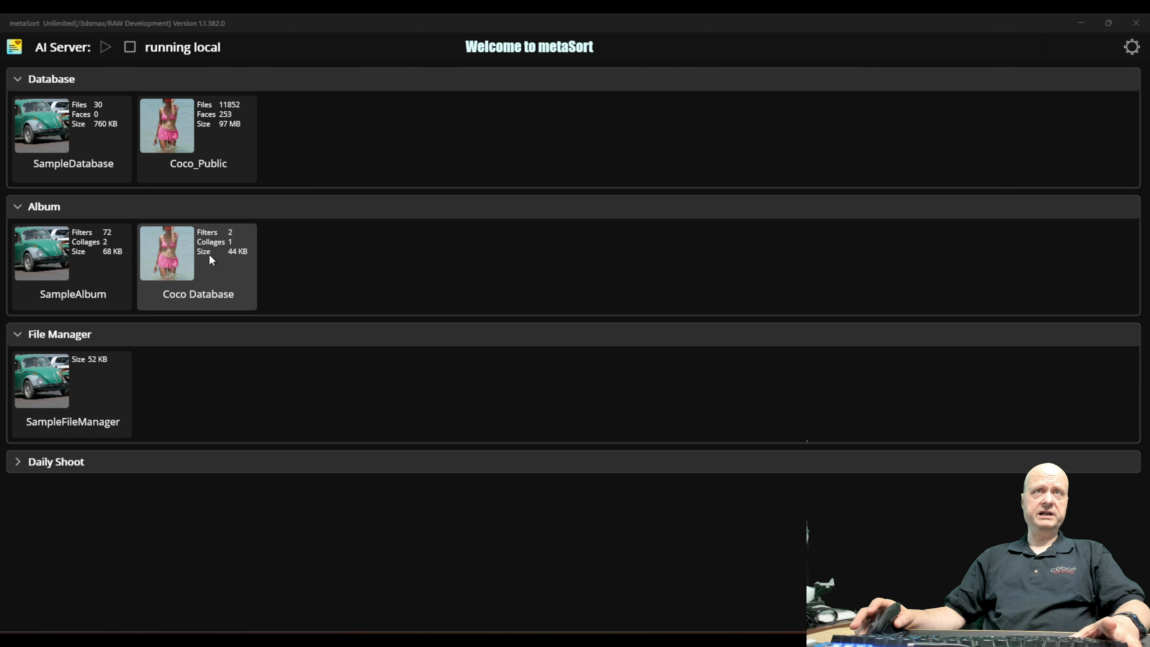
Step: Open the Coco Database album and add the Default Image filter categories to its display filter
{"action": "left_click", "coordinate": [218, 262]}
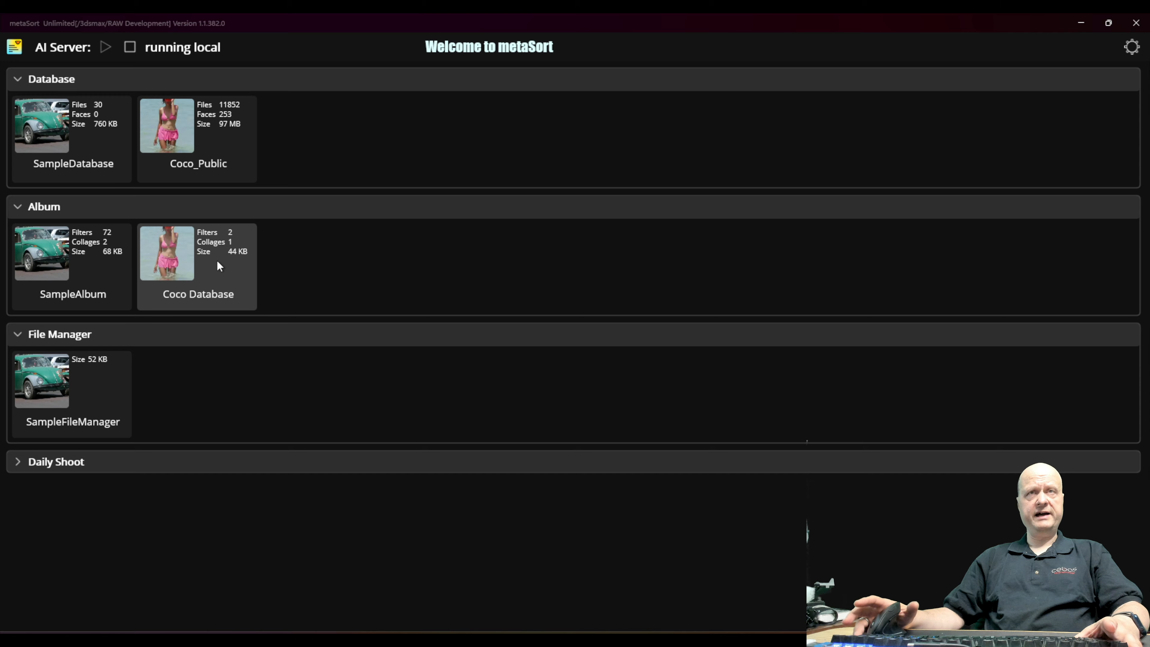
{"action": "left_click", "coordinate": [219, 266]}
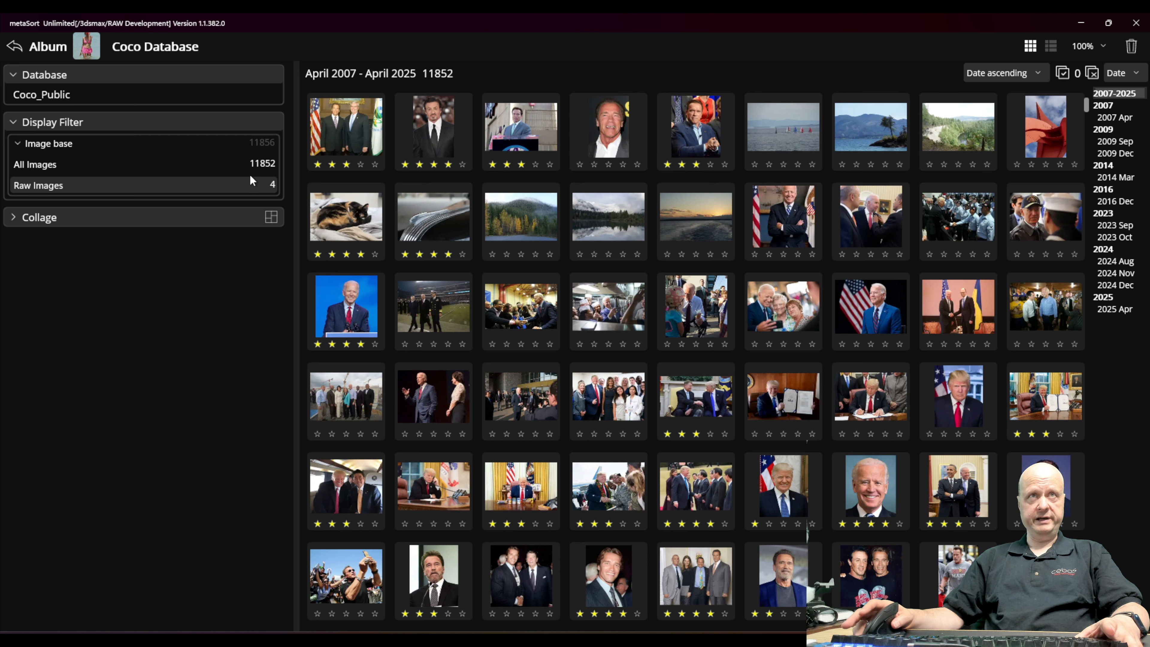
{"action": "right_click", "coordinate": [157, 122]}
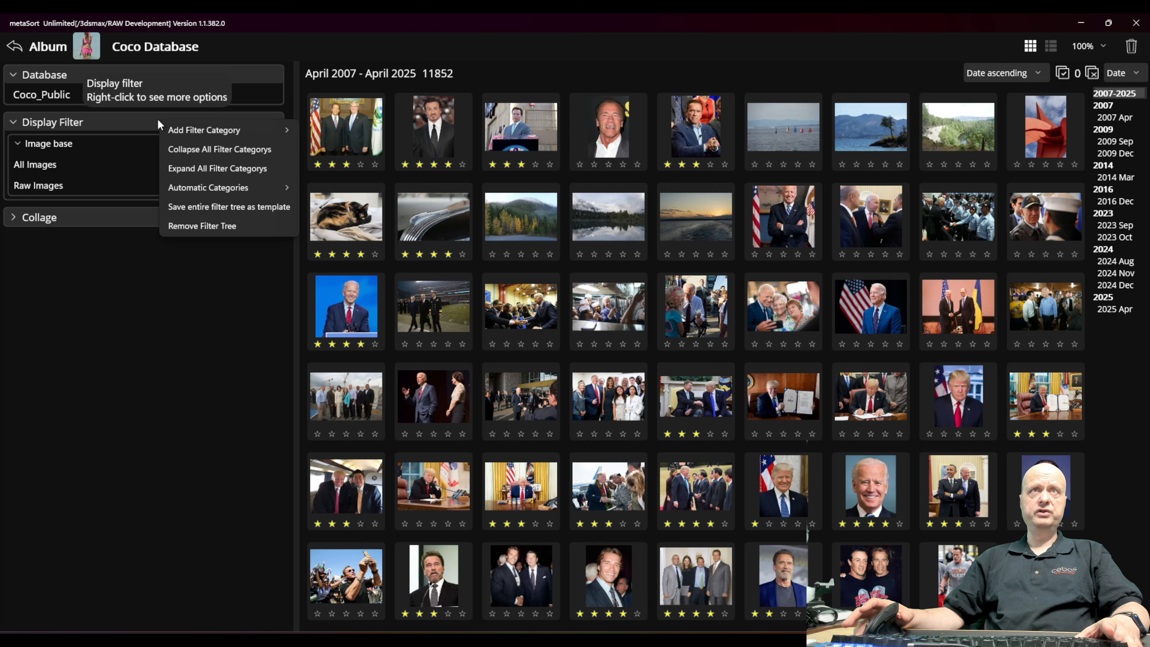
{"action": "mouse_move", "coordinate": [221, 129]}
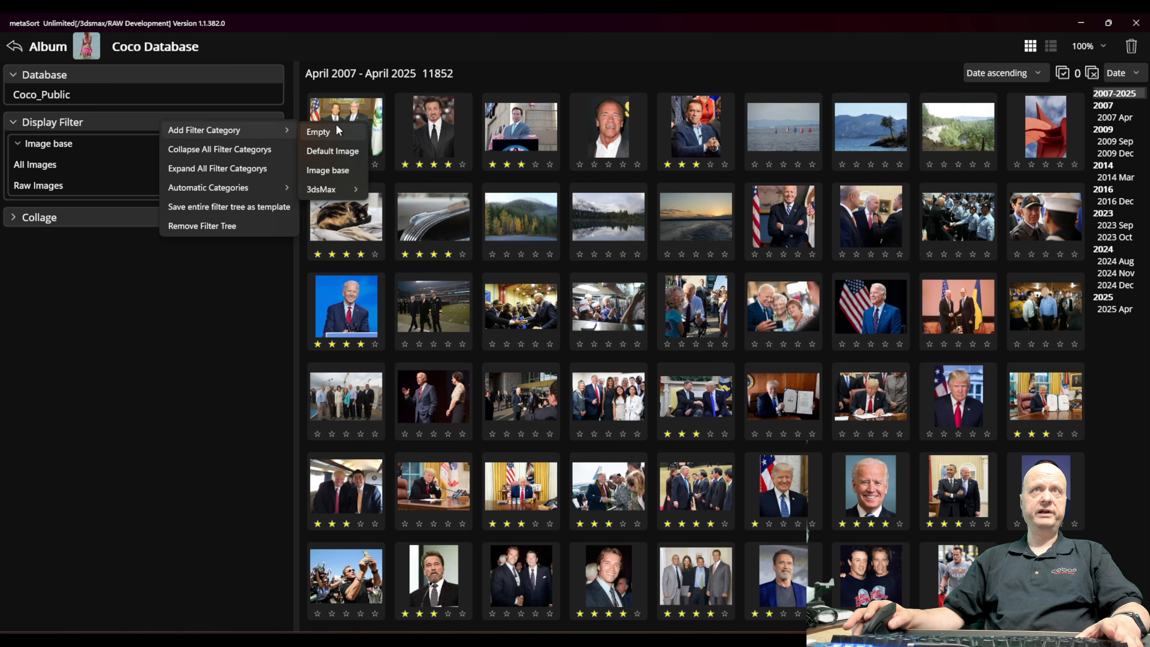
{"action": "left_click", "coordinate": [336, 148]}
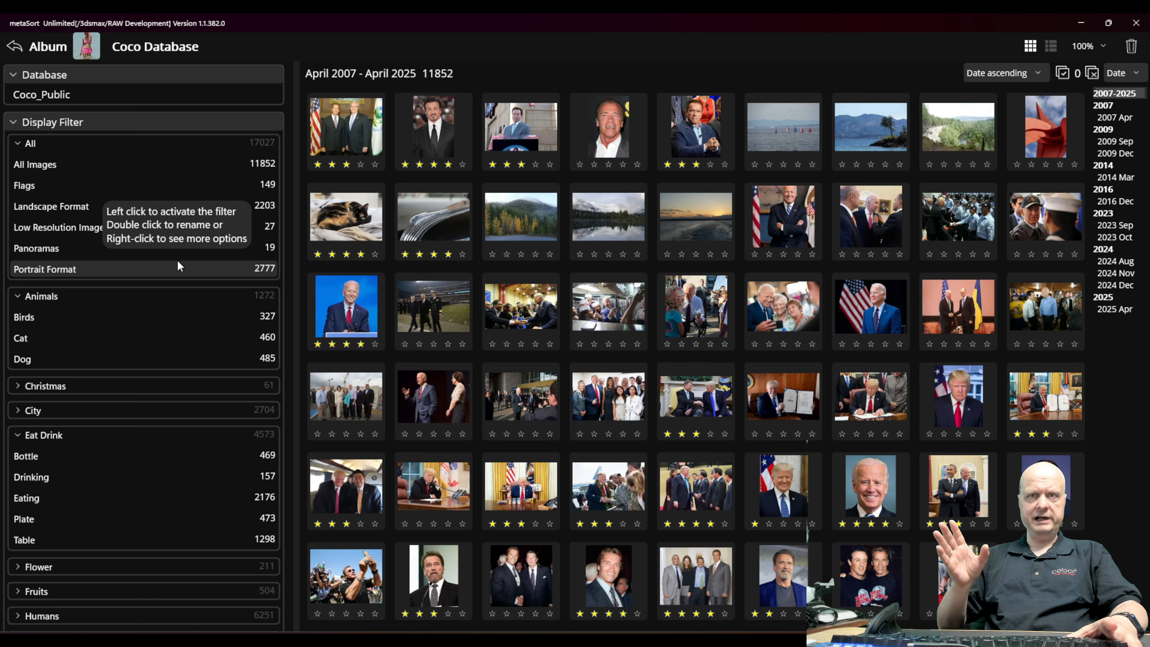
Step: Filter the album by Birds, browse the matching thumbnails, and switch to the Cat filter
{"action": "left_click", "coordinate": [48, 317]}
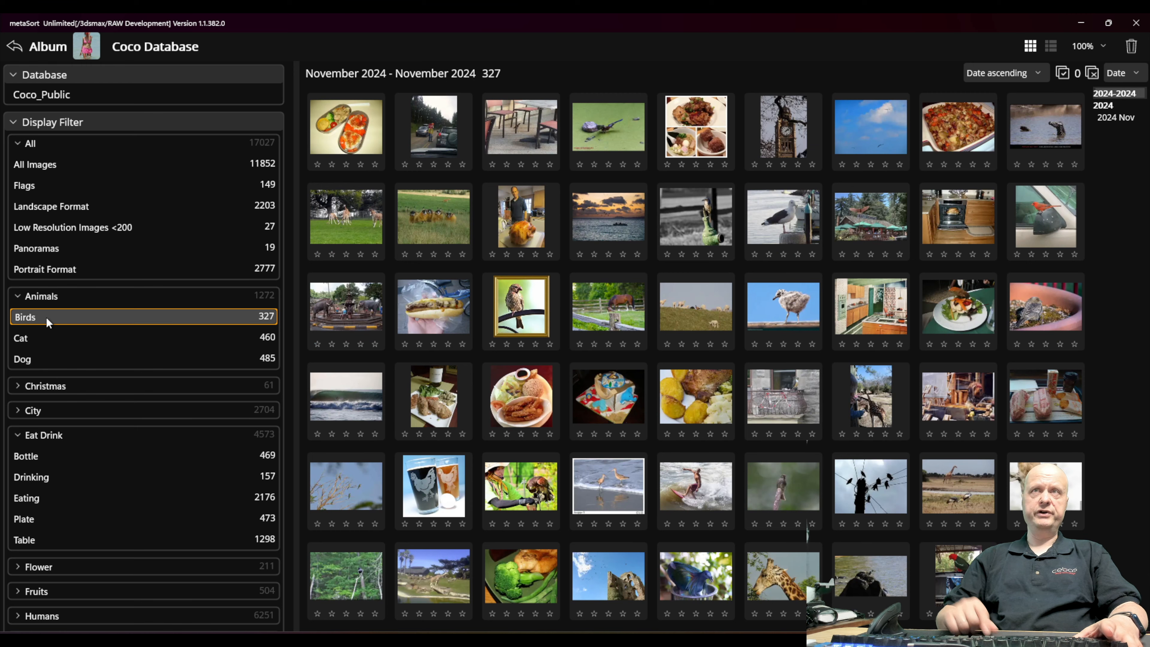
{"action": "scroll", "coordinate": [832, 266], "scroll_direction": "down", "scroll_amount": 10}
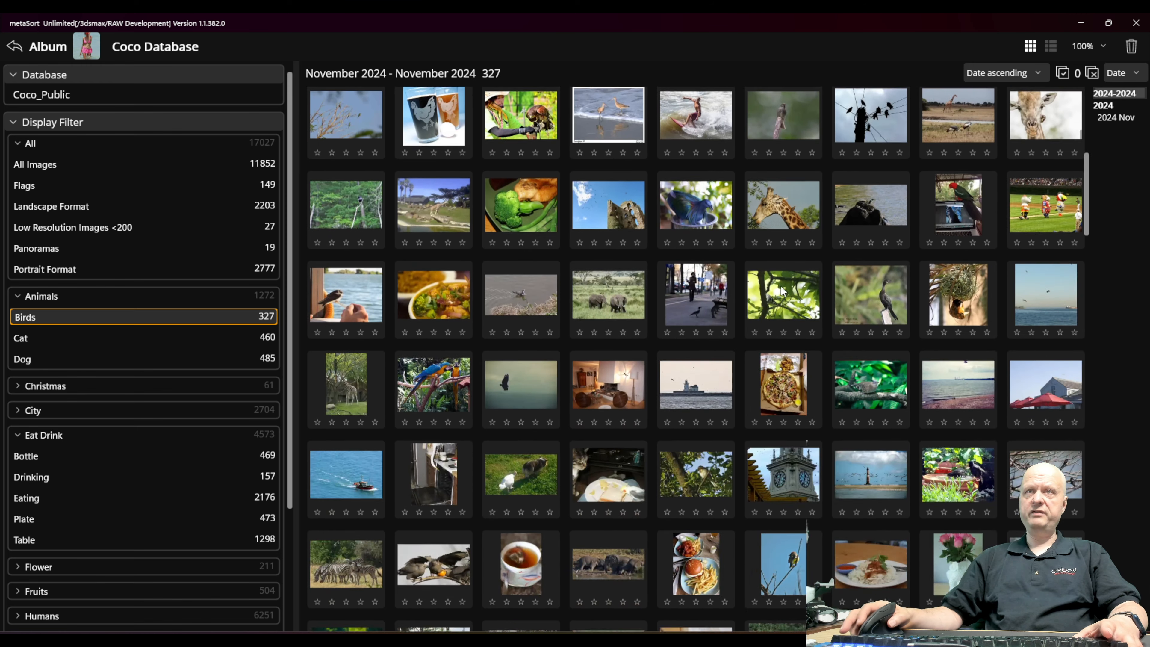
{"action": "scroll", "coordinate": [769, 321], "scroll_direction": "down", "scroll_amount": 8}
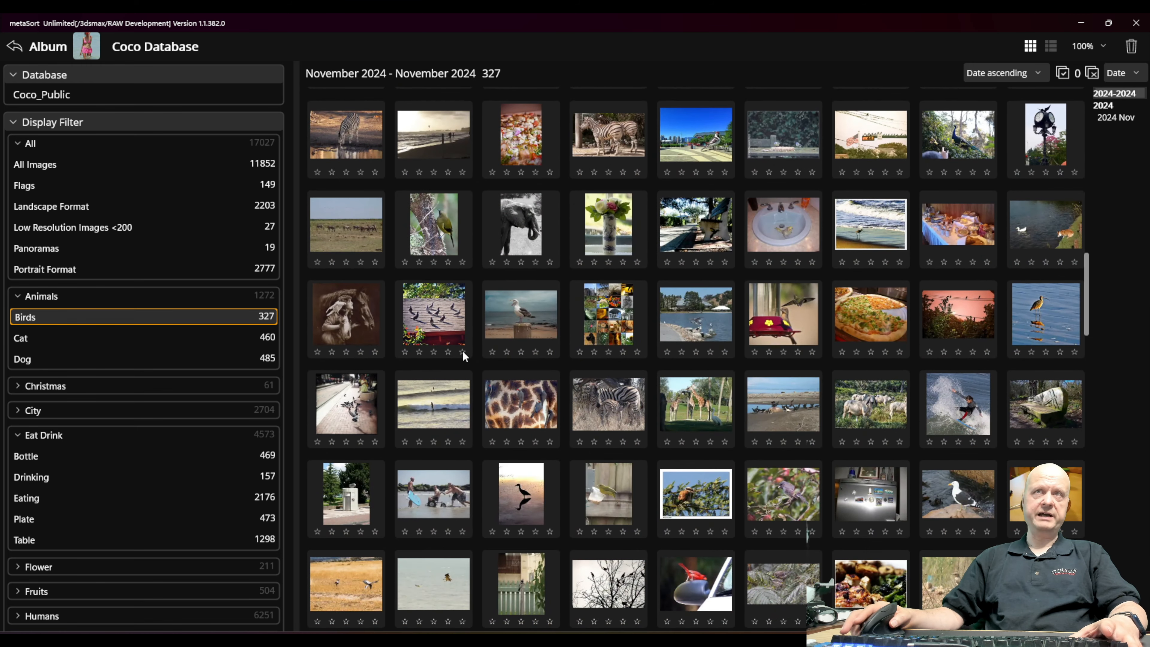
{"action": "scroll", "coordinate": [539, 304], "scroll_direction": "down", "scroll_amount": 3}
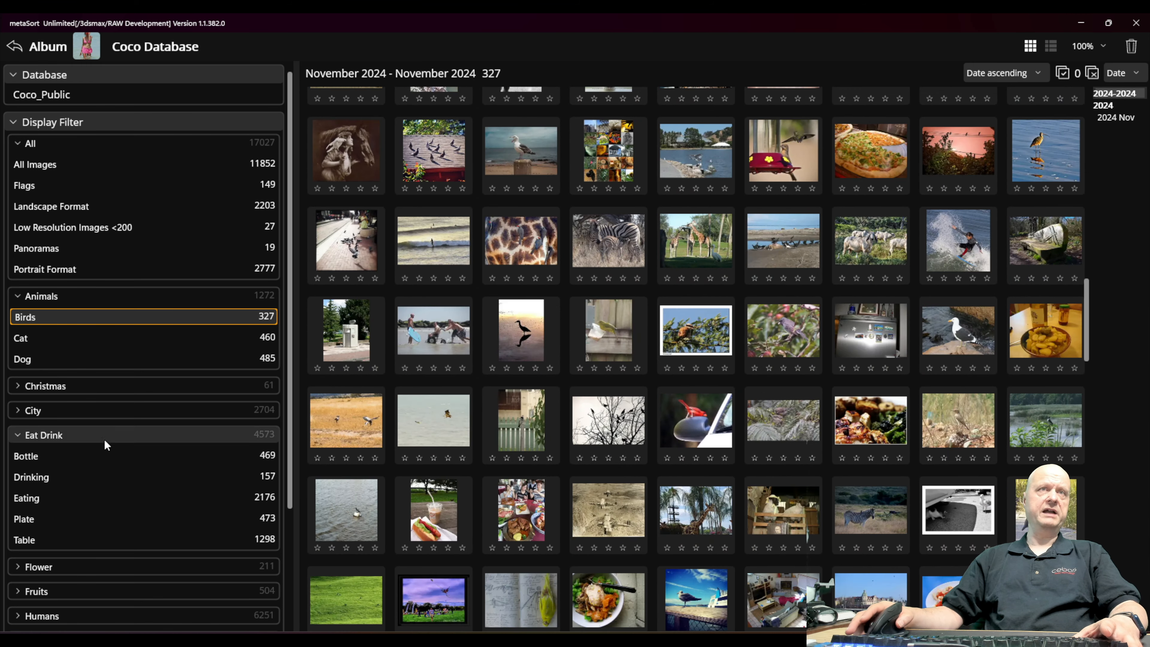
{"action": "left_click", "coordinate": [38, 341]}
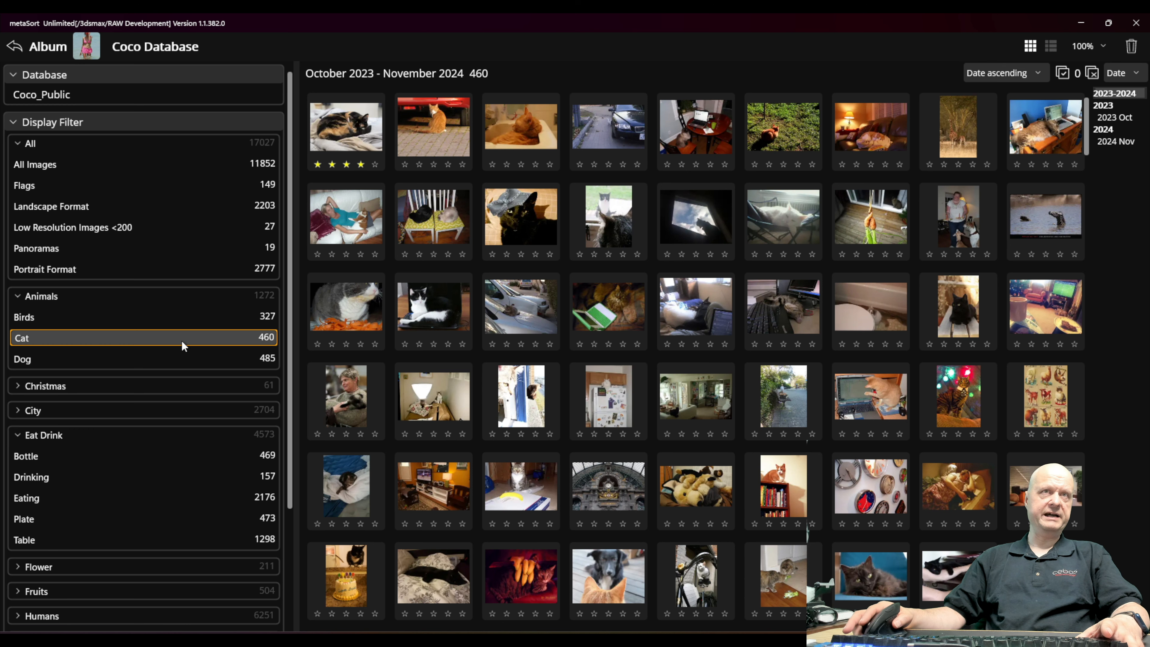
Step: Collapse the Animals category, expand Christmas, and show the images matching the Christmas Tree filter
{"action": "left_click", "coordinate": [18, 296]}
{"action": "left_click", "coordinate": [22, 322]}
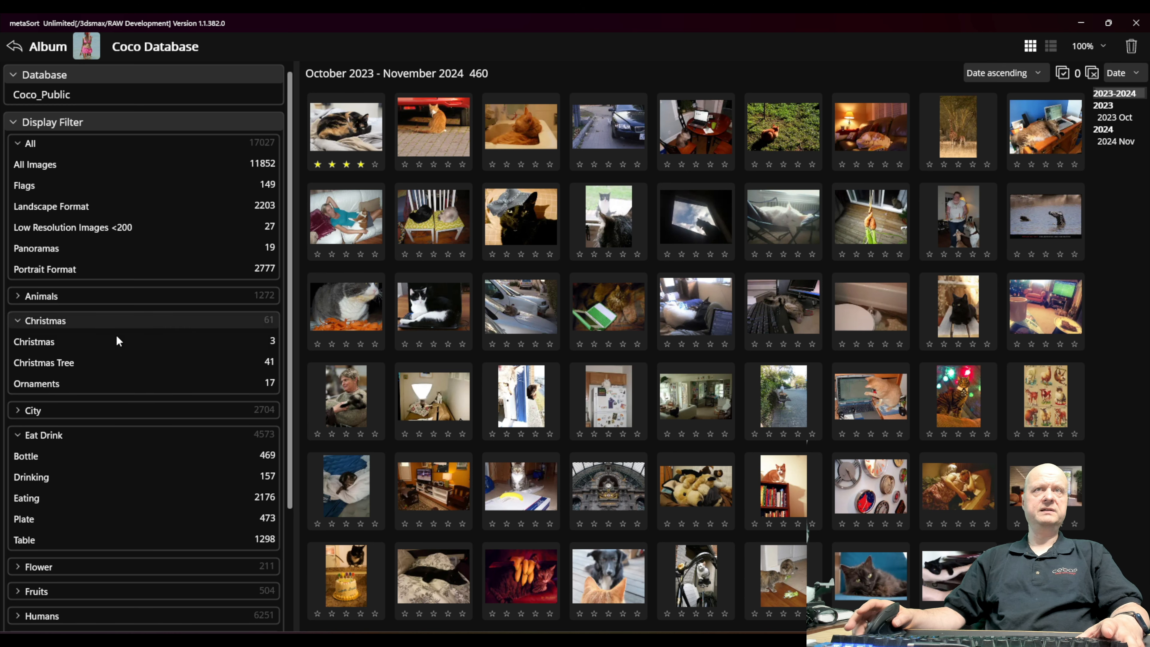
{"action": "left_click", "coordinate": [64, 340]}
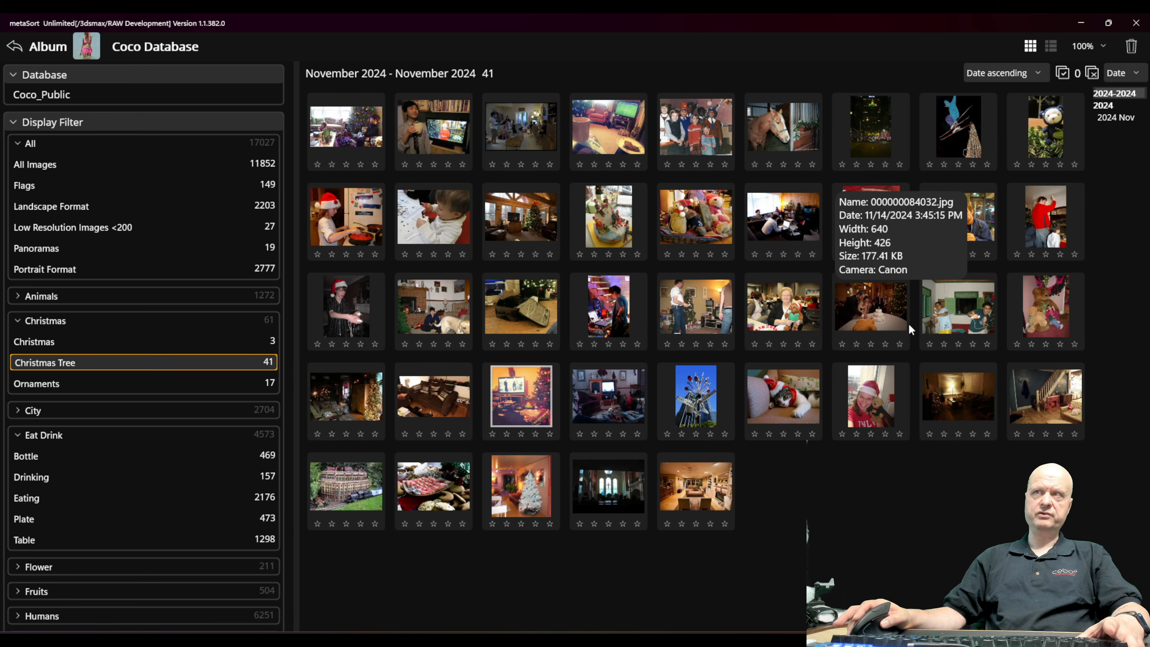
Step: View the images matching the Bottle and Drinking filters in Eat Drink, and collapse that category
{"action": "left_click", "coordinate": [20, 323]}
{"action": "left_click", "coordinate": [42, 391]}
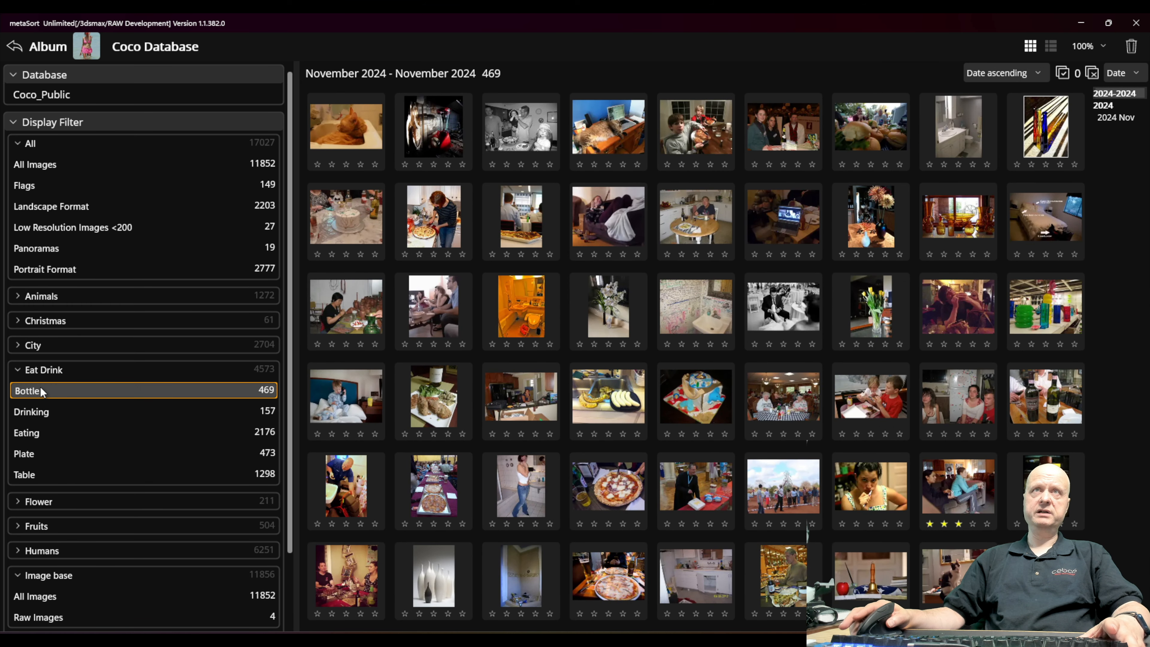
{"action": "left_click", "coordinate": [43, 412]}
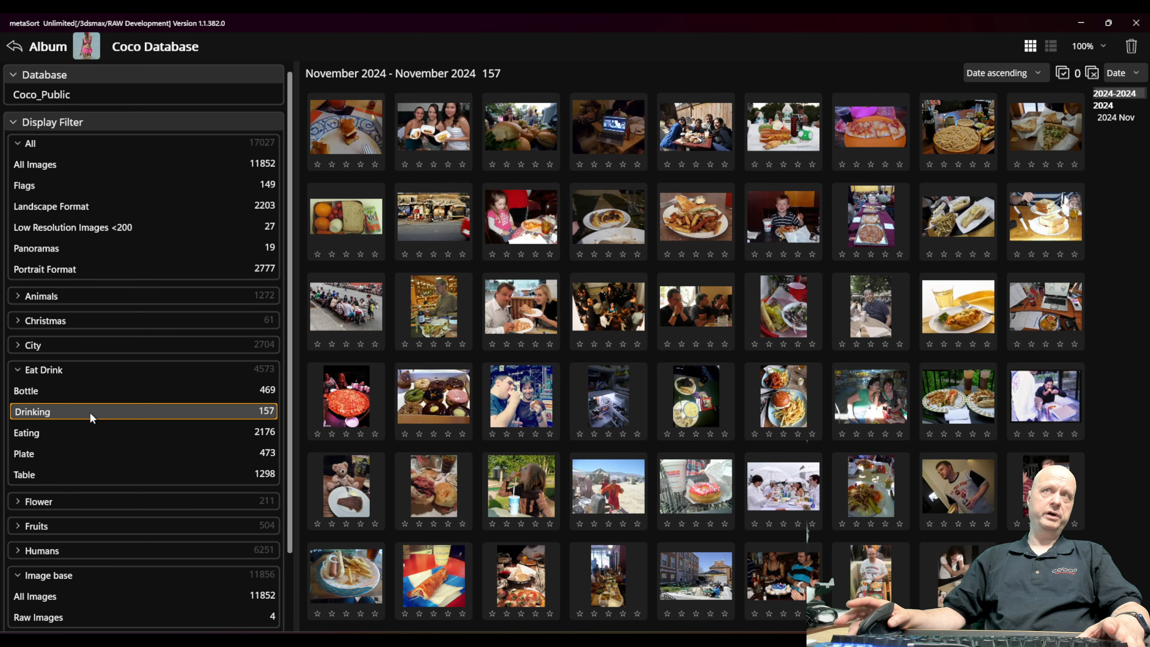
{"action": "scroll", "coordinate": [43, 421], "scroll_direction": "down", "scroll_amount": 2}
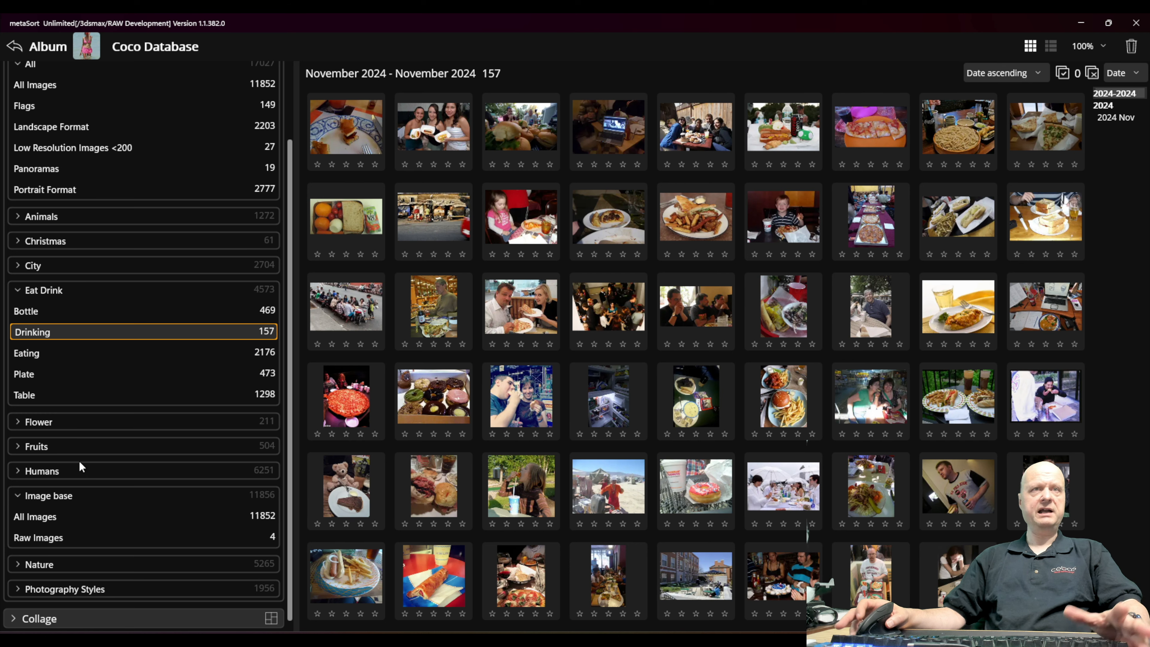
{"action": "left_click", "coordinate": [17, 289]}
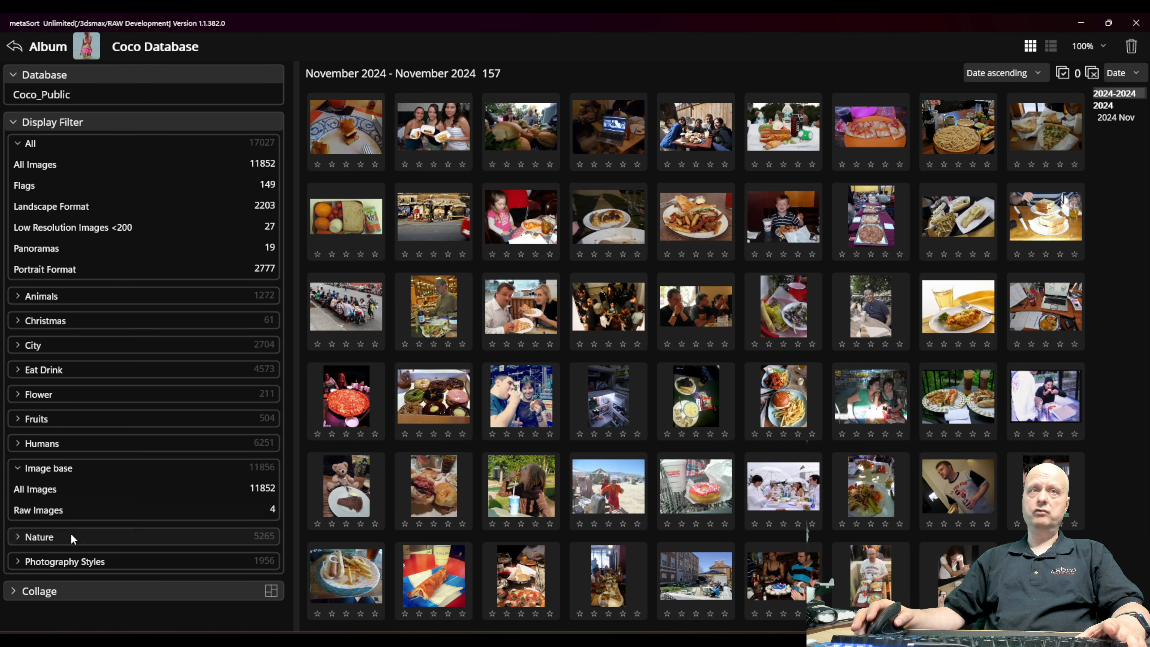
Step: Apply the Fungi filter under Nature and inspect the mushroom painted on the blue door in the full-size image
{"action": "left_click", "coordinate": [21, 537]}
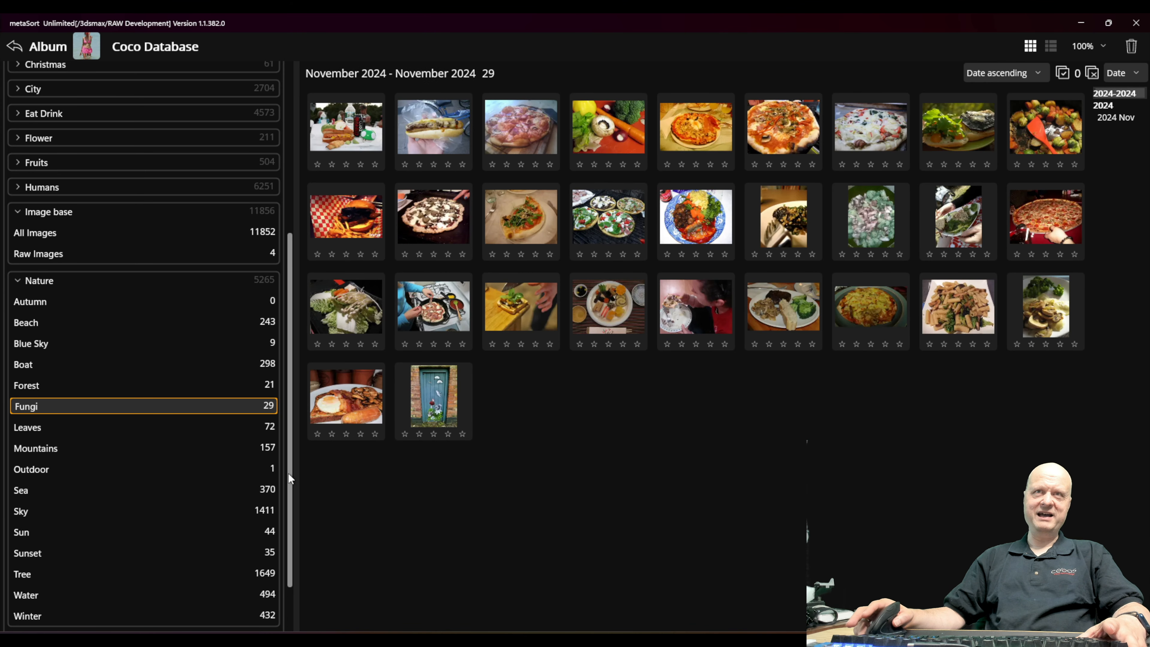
{"action": "double_click", "coordinate": [434, 394]}
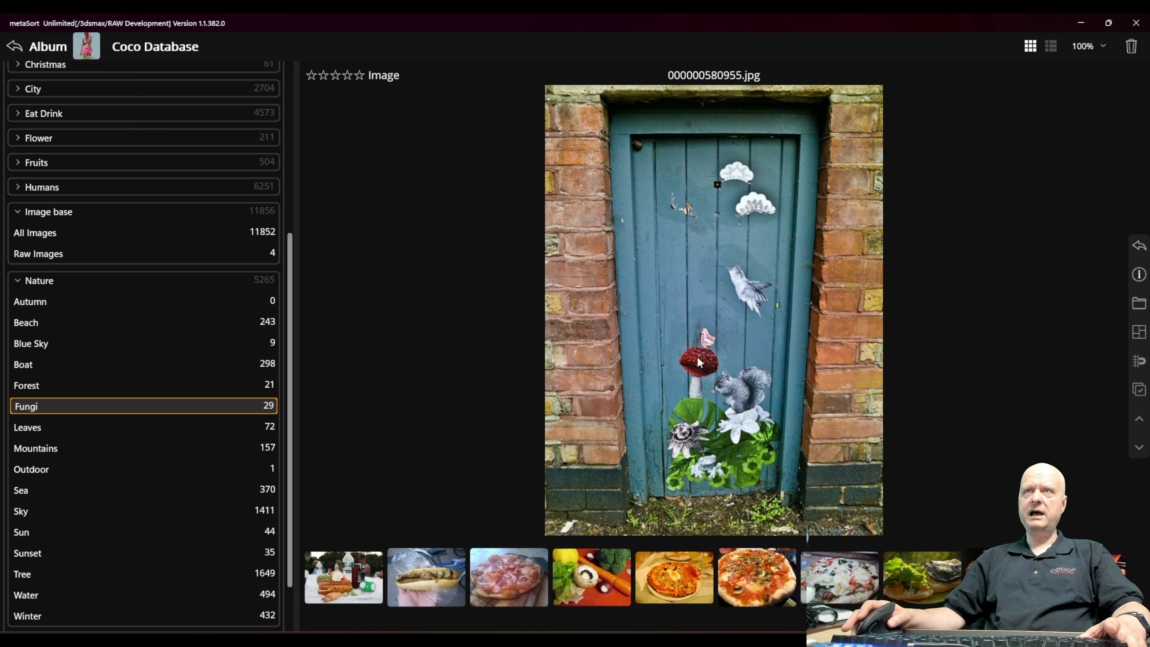
{"action": "scroll", "coordinate": [700, 362], "scroll_direction": "up", "scroll_amount": 4}
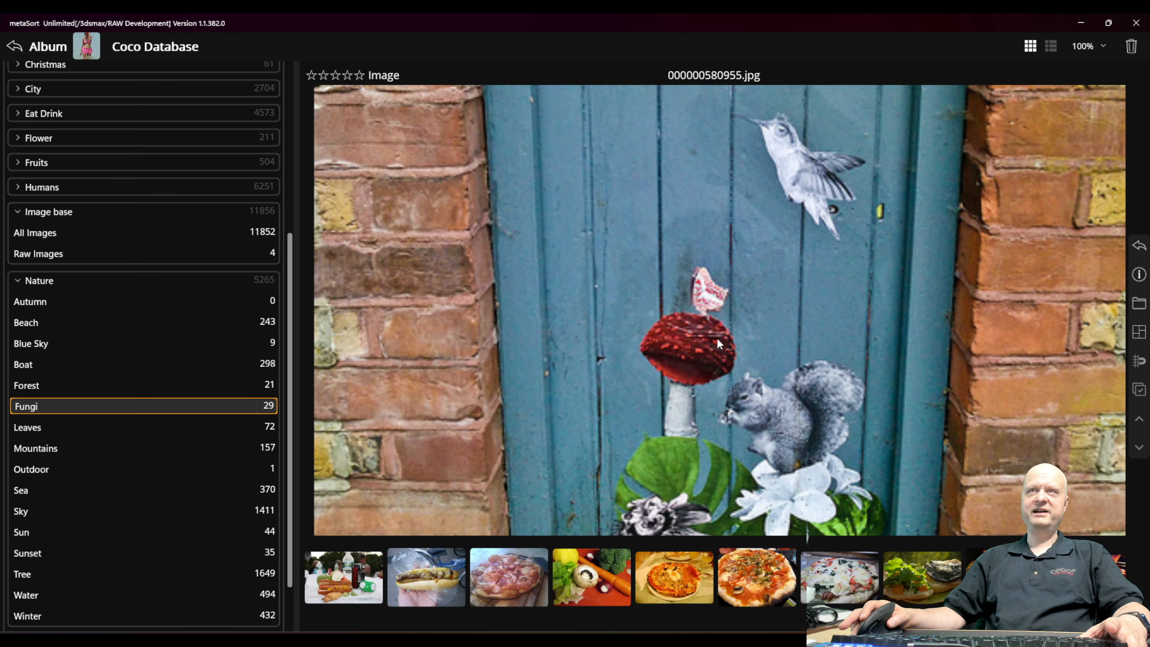
{"action": "scroll", "coordinate": [717, 338], "scroll_direction": "down", "scroll_amount": 4}
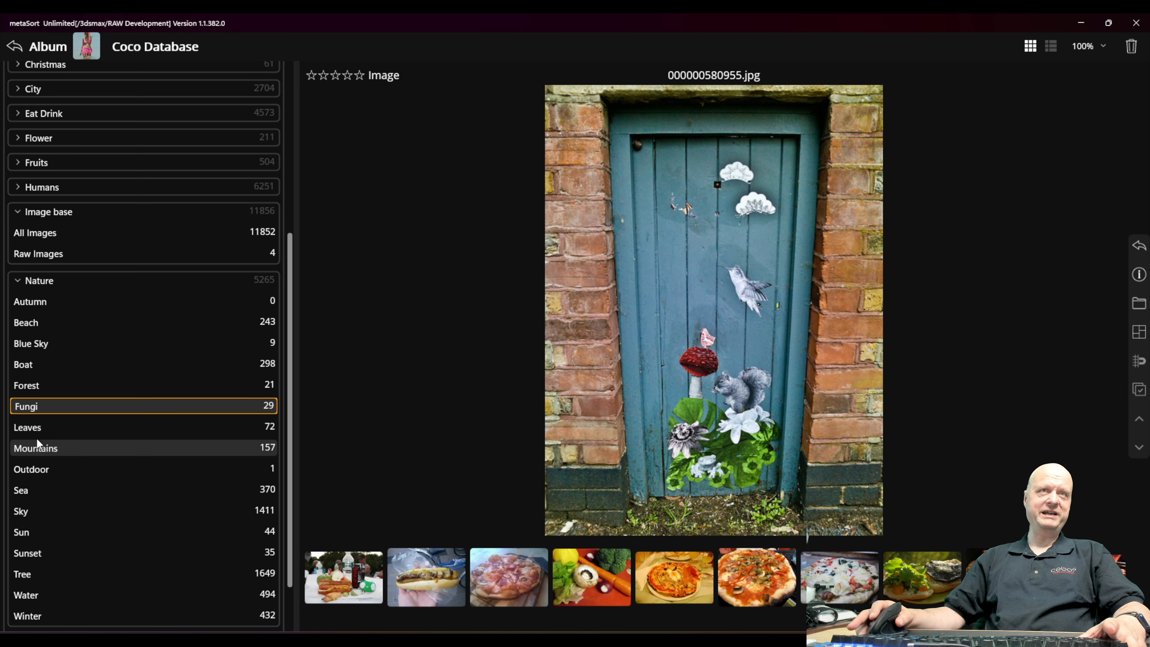
{"action": "key", "text": "Escape"}
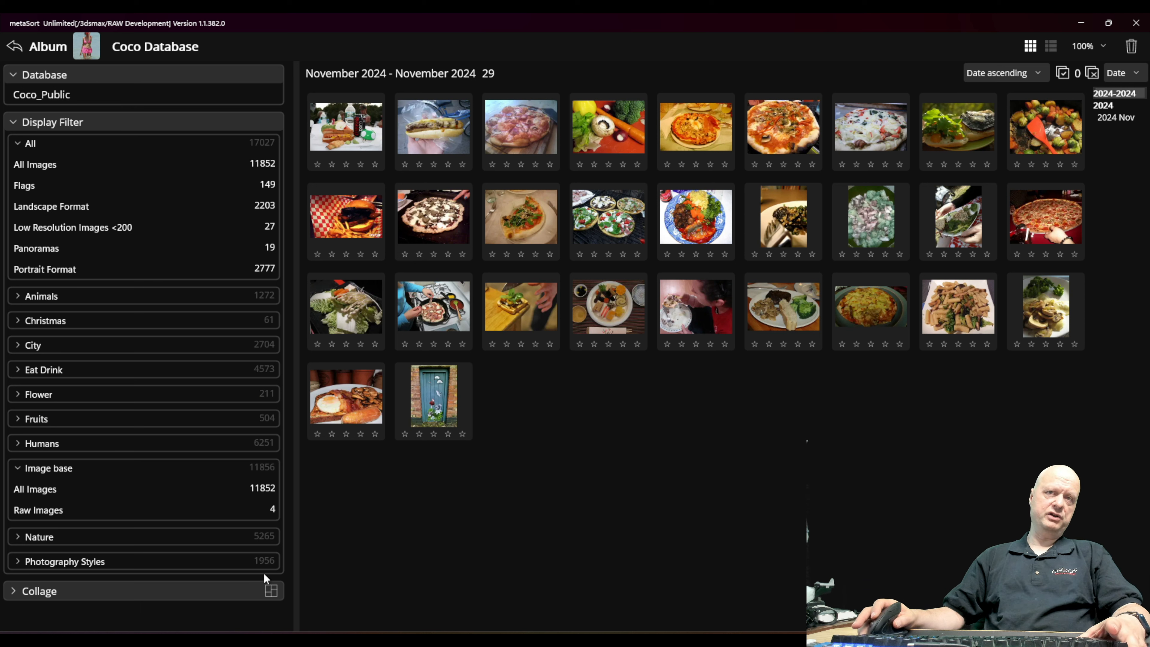
Step: Leave the album and add a file manager named Coco Database with SampleDatabase as its source database
{"action": "left_click", "coordinate": [22, 48]}
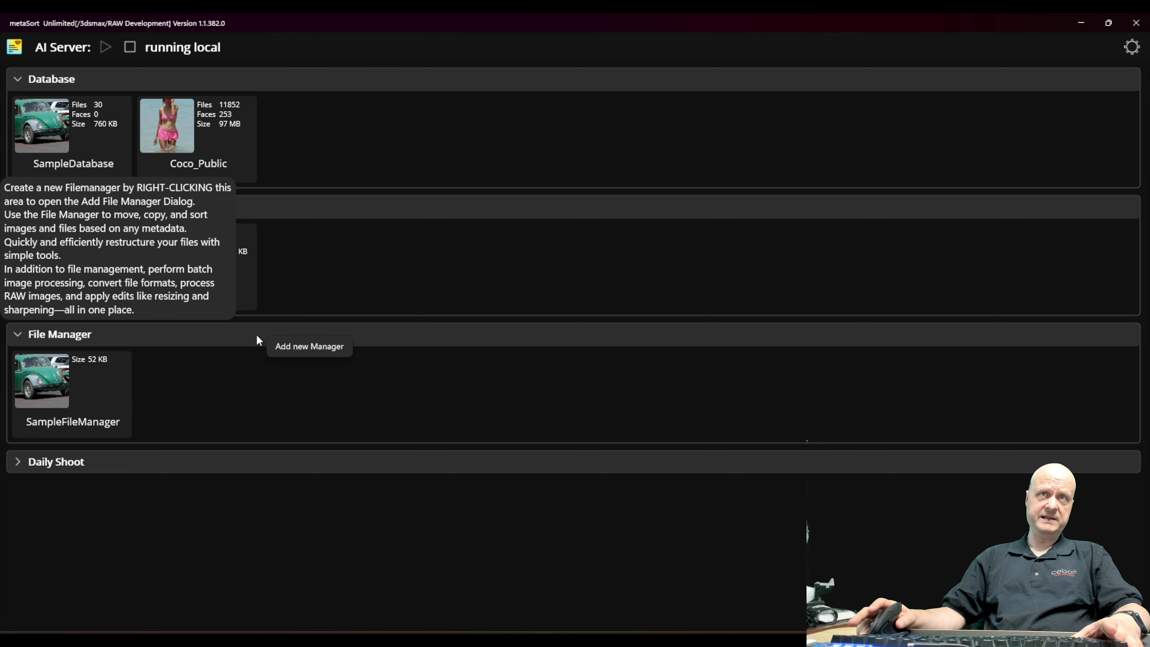
{"action": "right_click", "coordinate": [308, 349]}
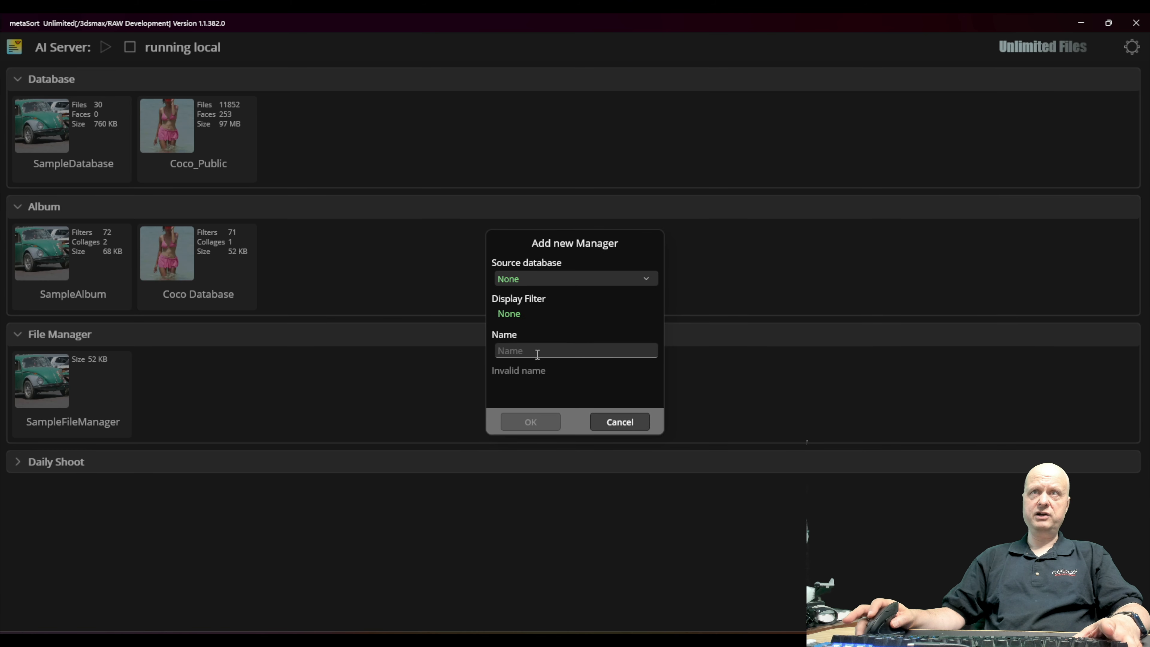
{"action": "left_click", "coordinate": [565, 275]}
{"action": "left_click", "coordinate": [564, 300]}
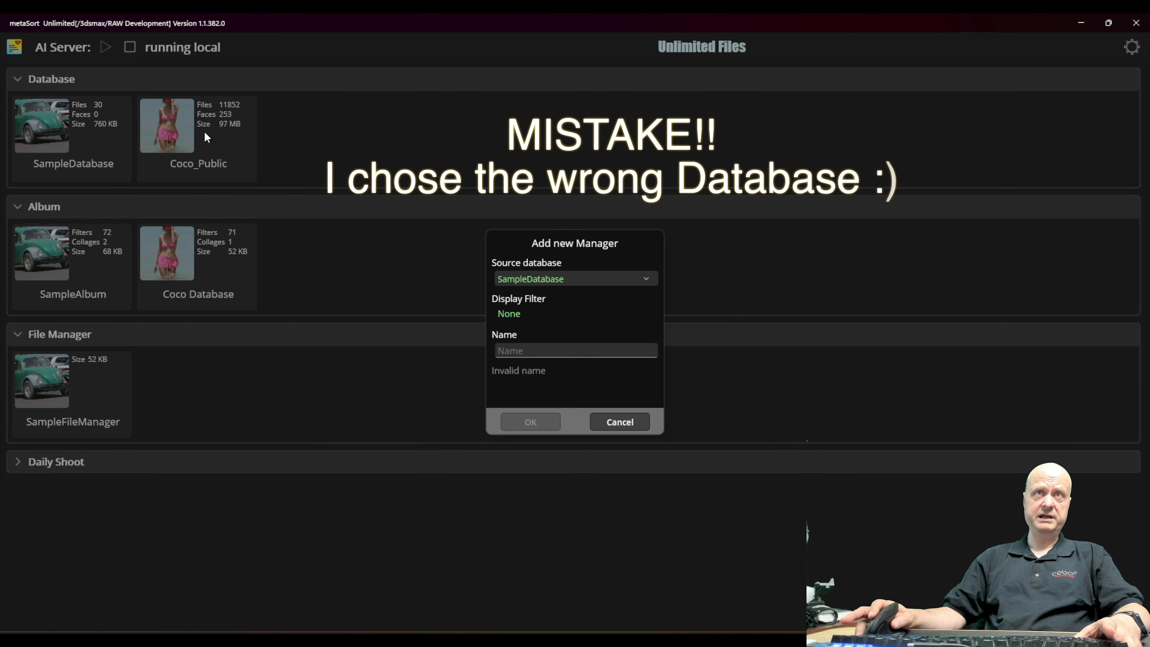
{"action": "left_click", "coordinate": [536, 352]}
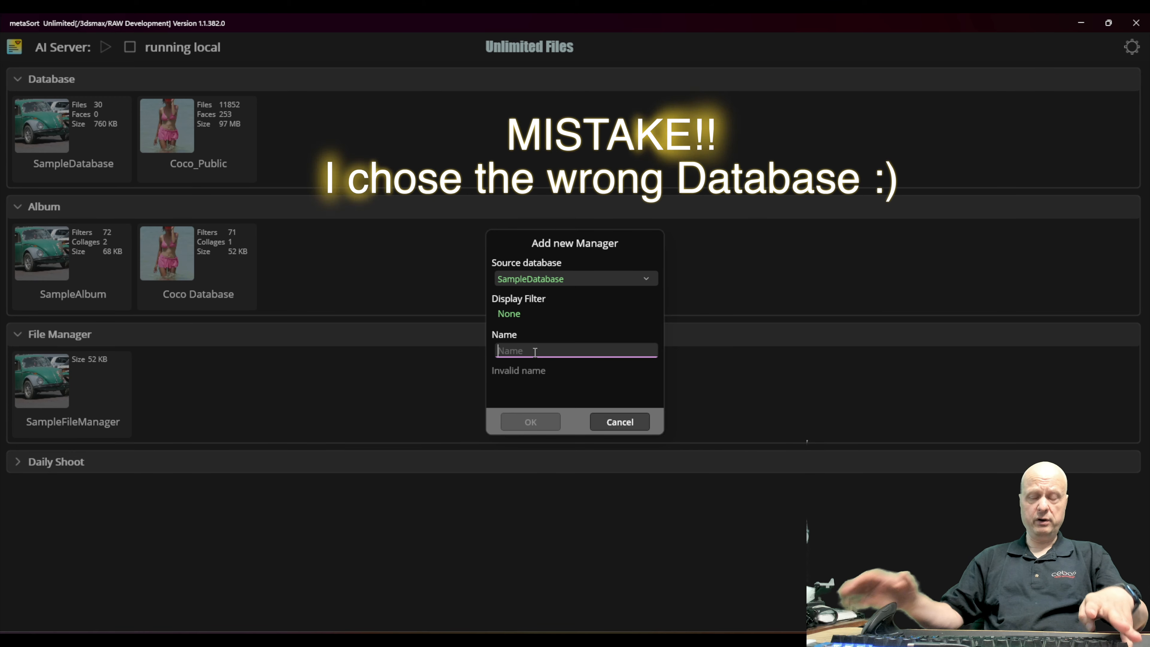
{"action": "type", "text": "Coco "}
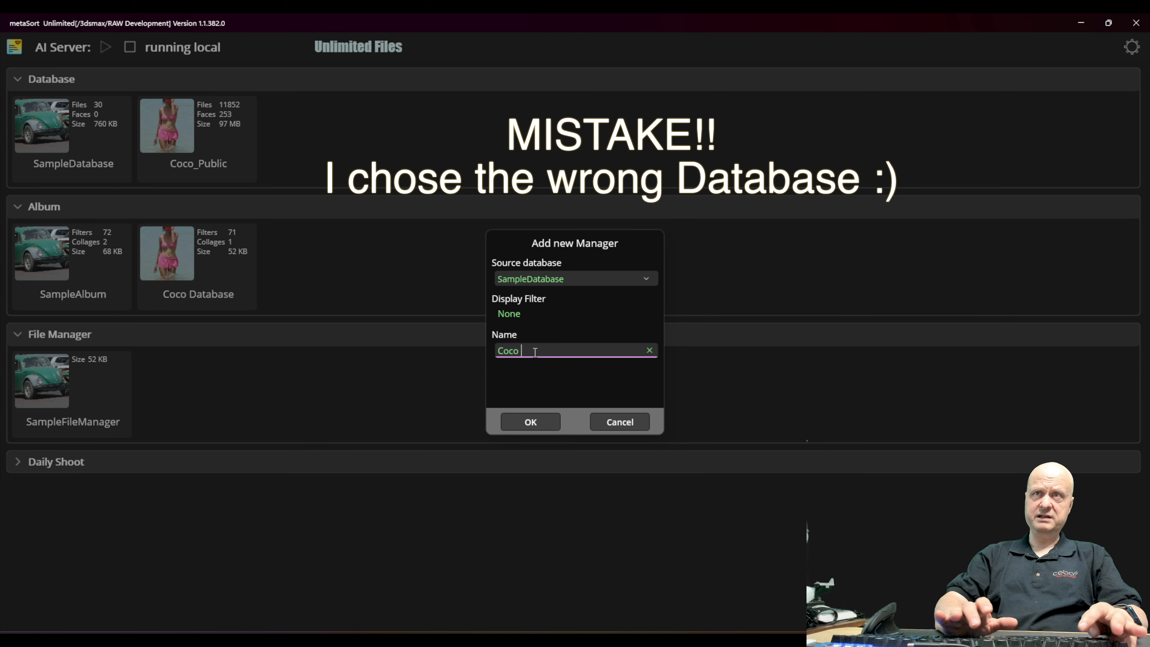
{"action": "type", "text": "Database"}
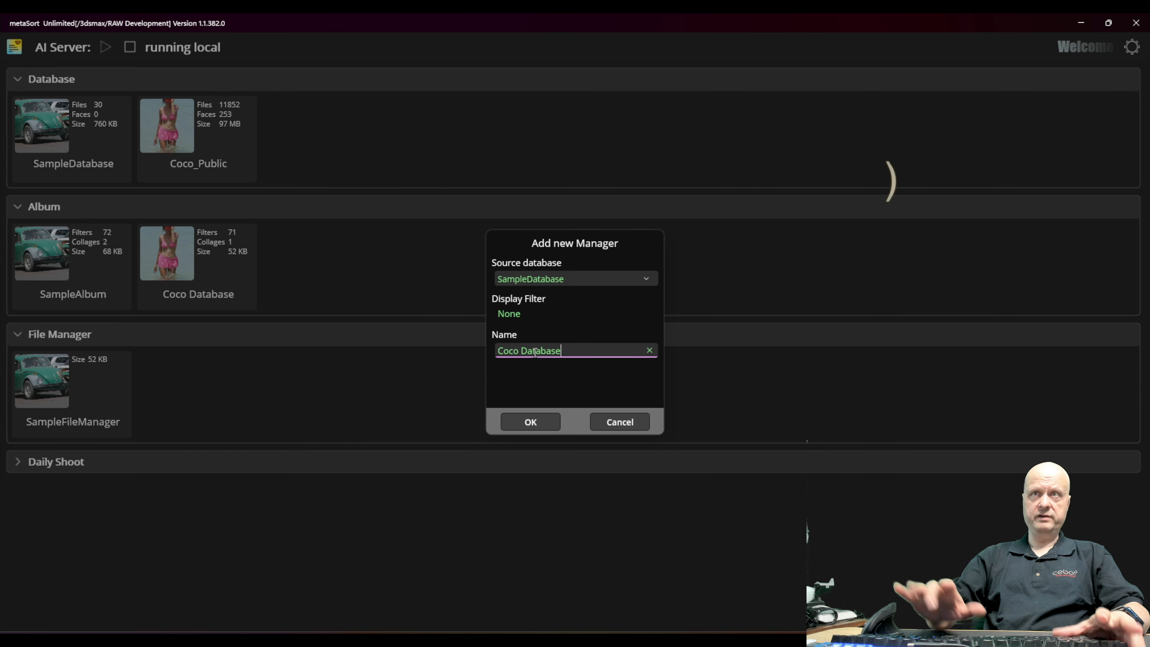
{"action": "left_click", "coordinate": [530, 422]}
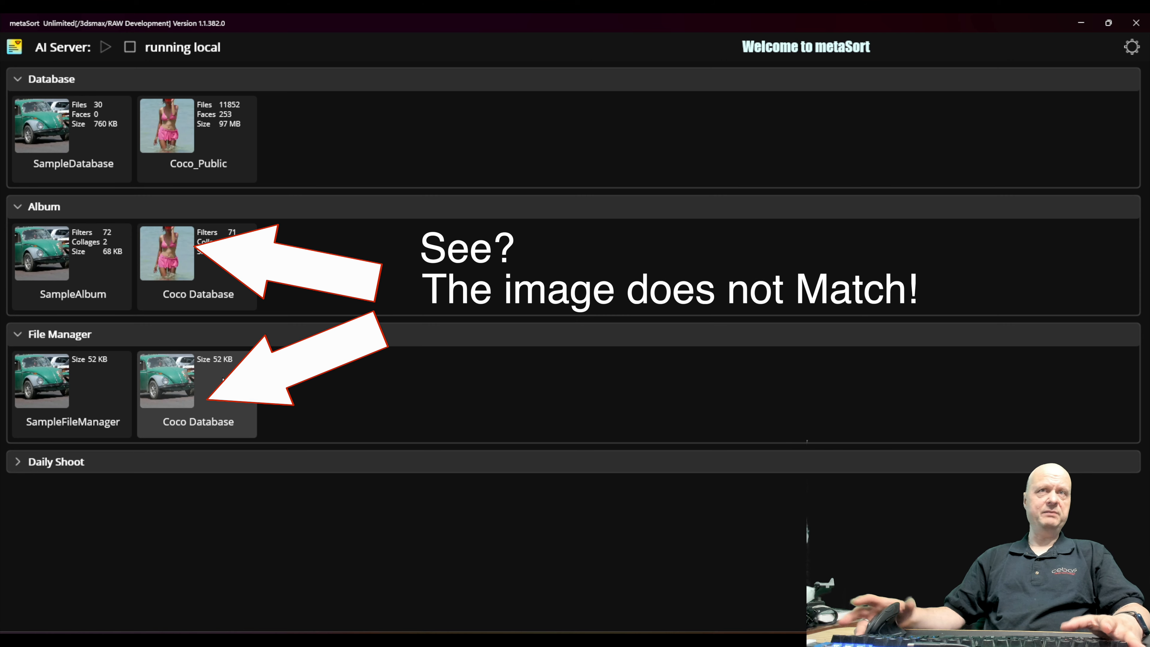
Step: Open the Coco Database file manager and add a Tag Search display filter
{"action": "left_click", "coordinate": [195, 419]}
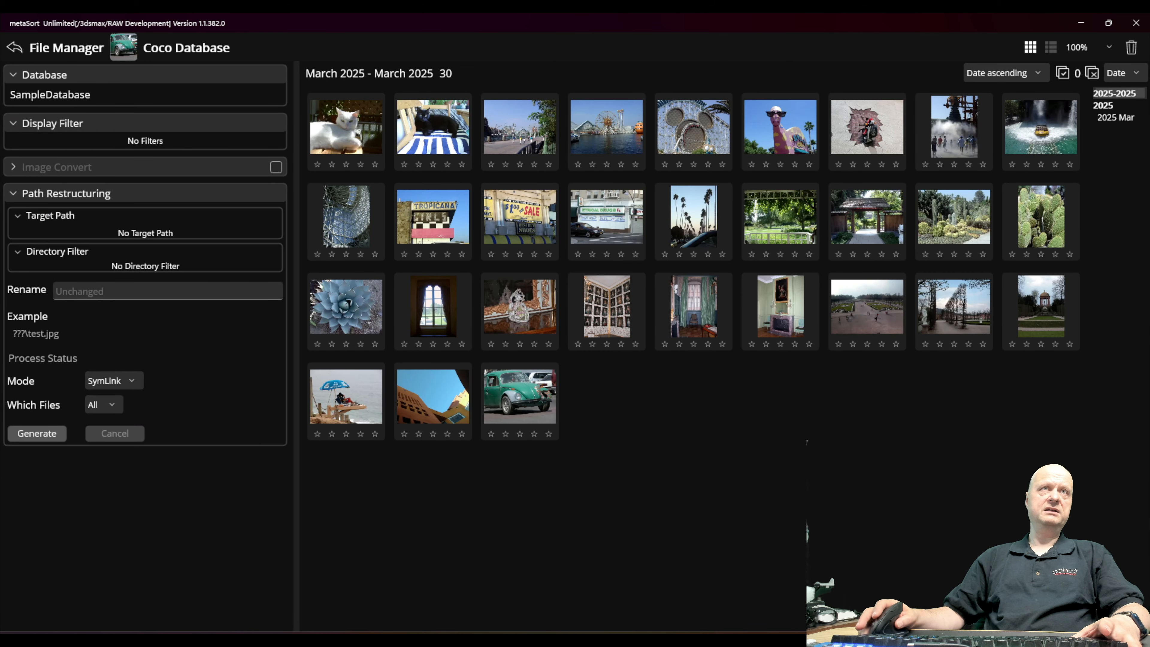
{"action": "right_click", "coordinate": [132, 118]}
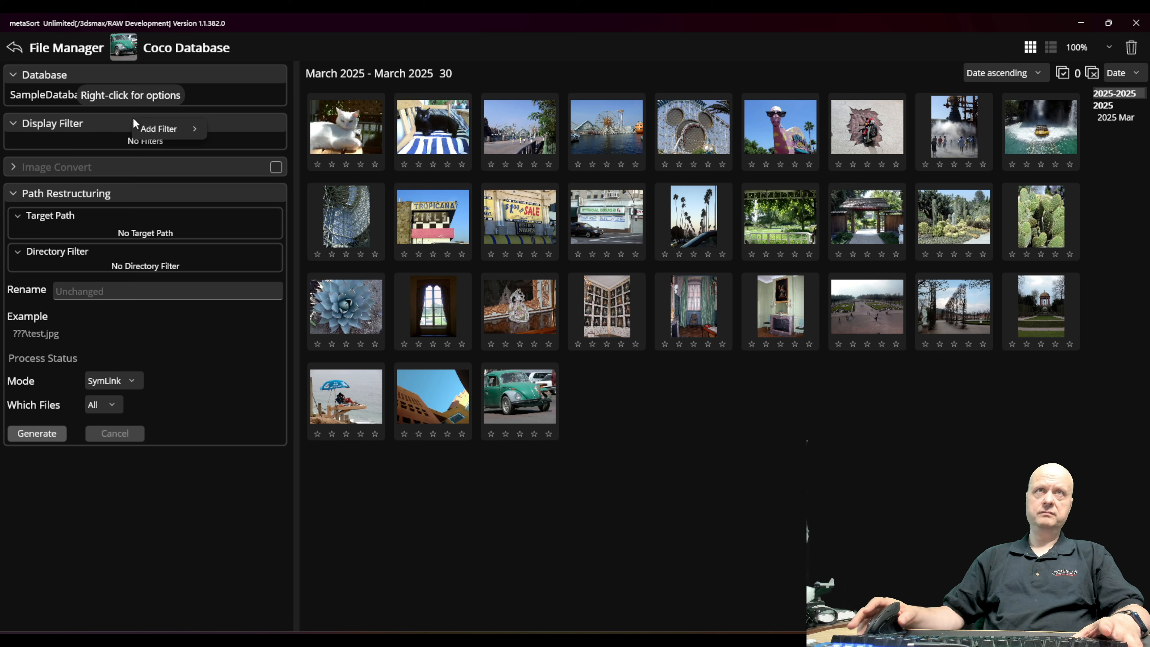
{"action": "mouse_move", "coordinate": [194, 125]}
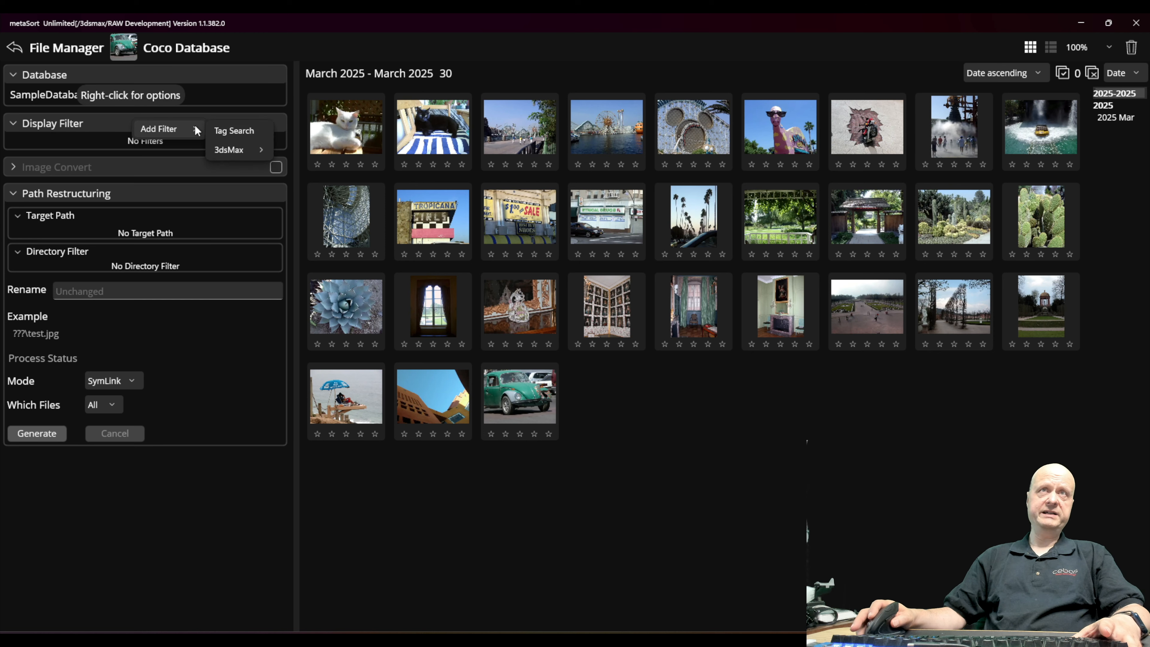
{"action": "left_click", "coordinate": [247, 130]}
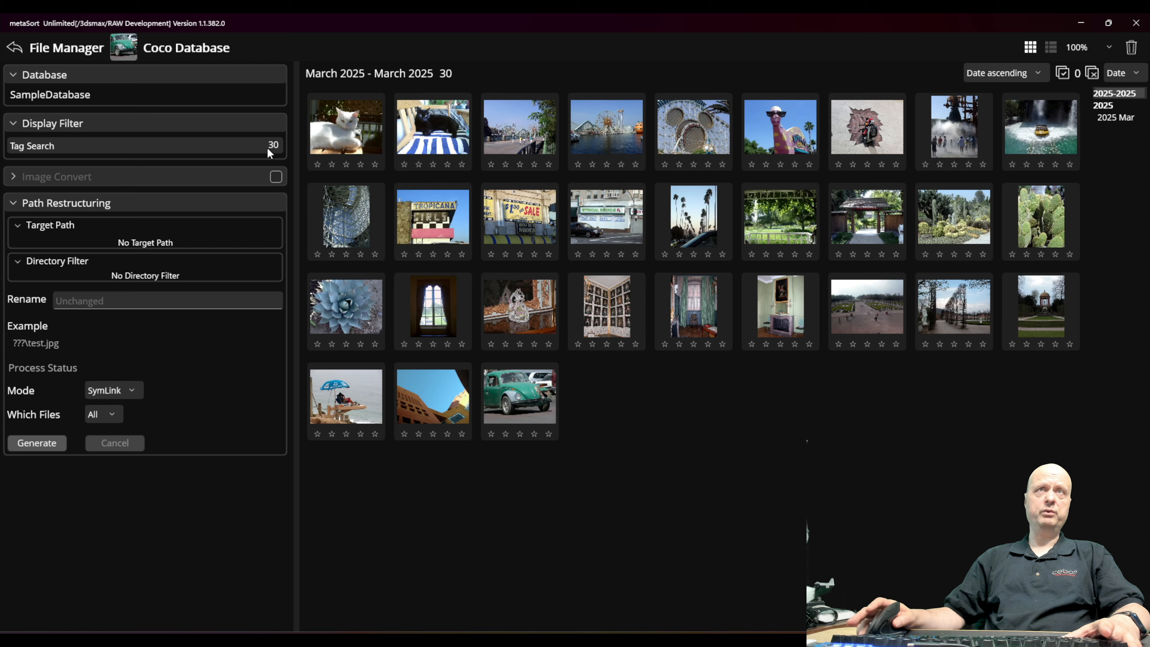
{"action": "left_click", "coordinate": [15, 47]}
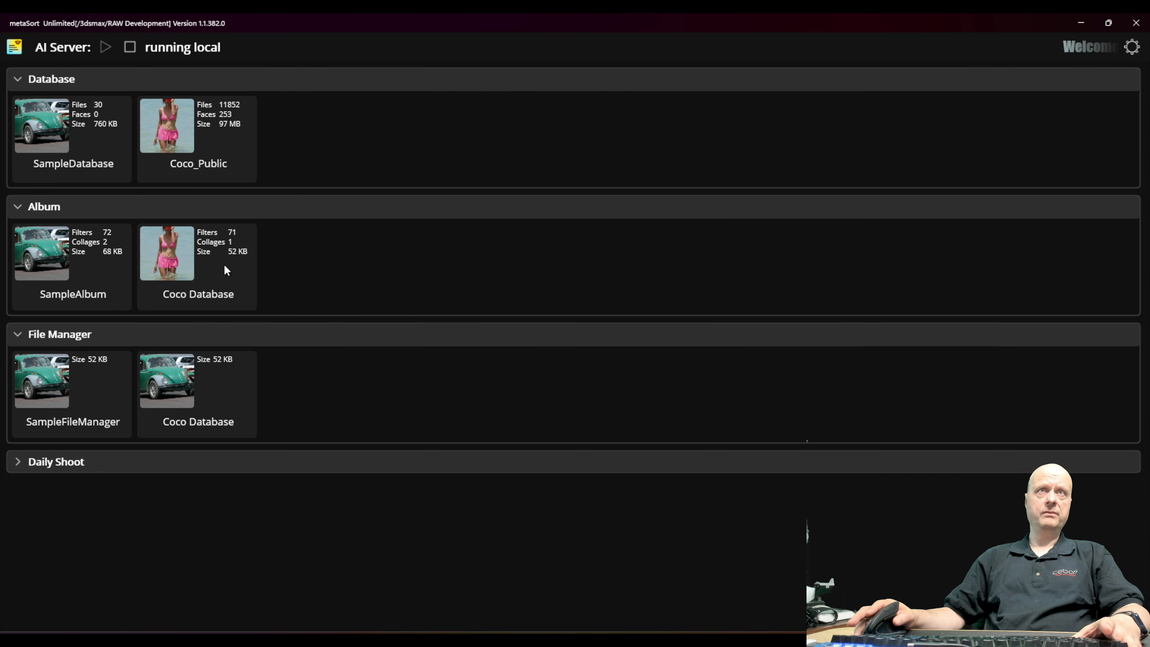
{"action": "right_click", "coordinate": [210, 383]}
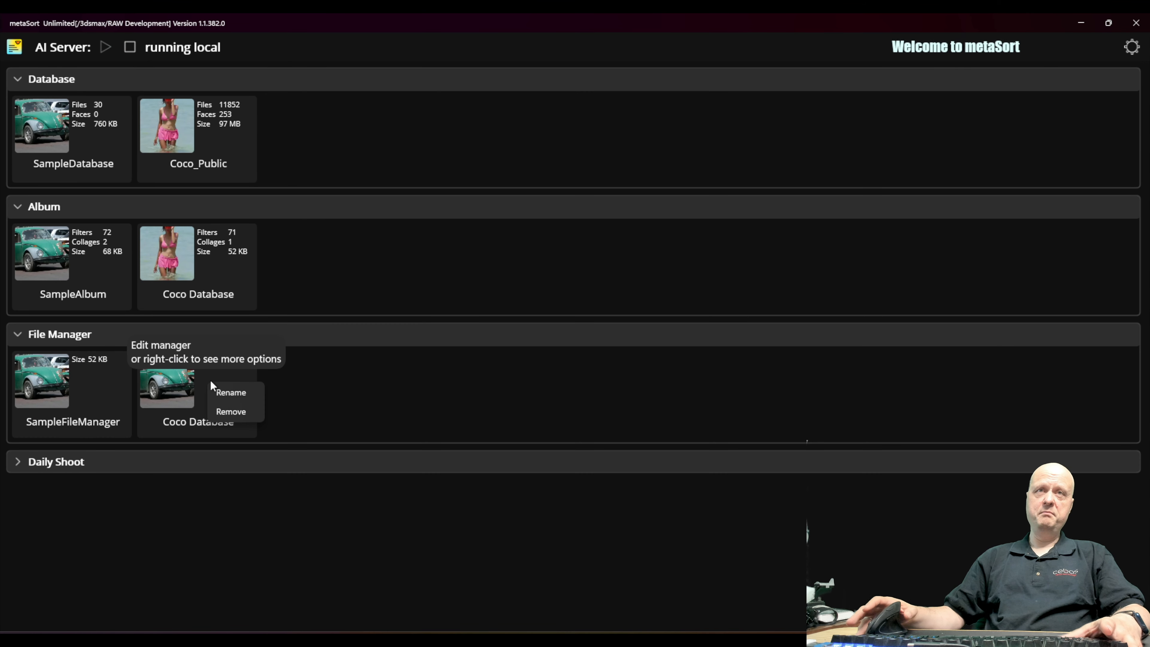
{"action": "left_click", "coordinate": [164, 389]}
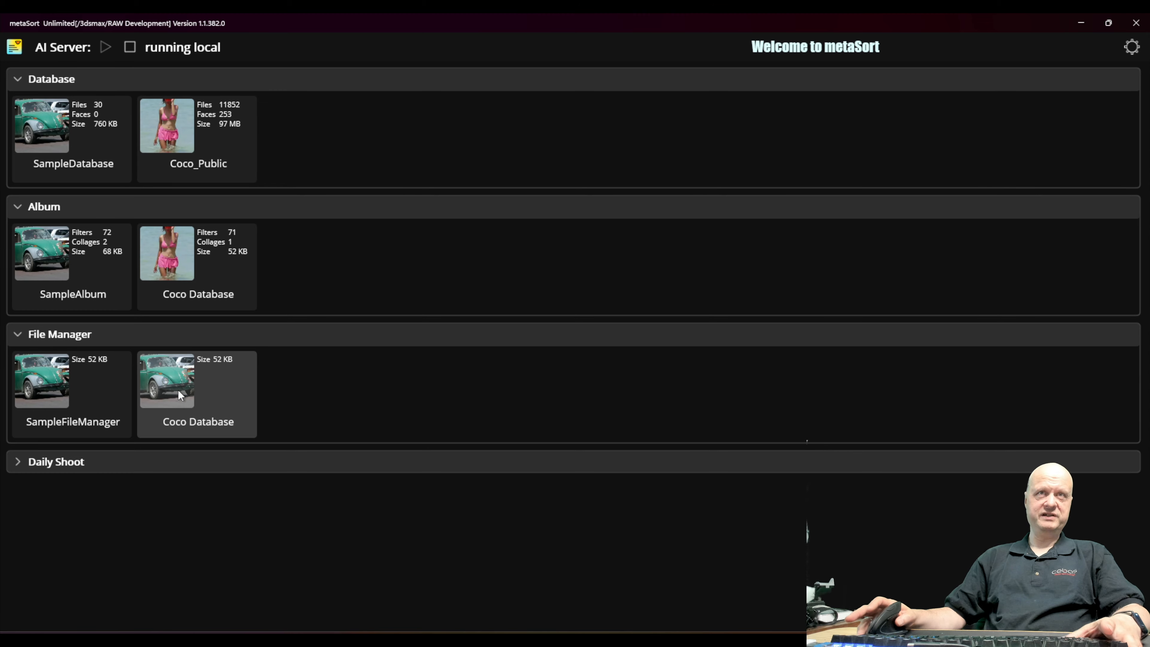
{"action": "left_click", "coordinate": [179, 391]}
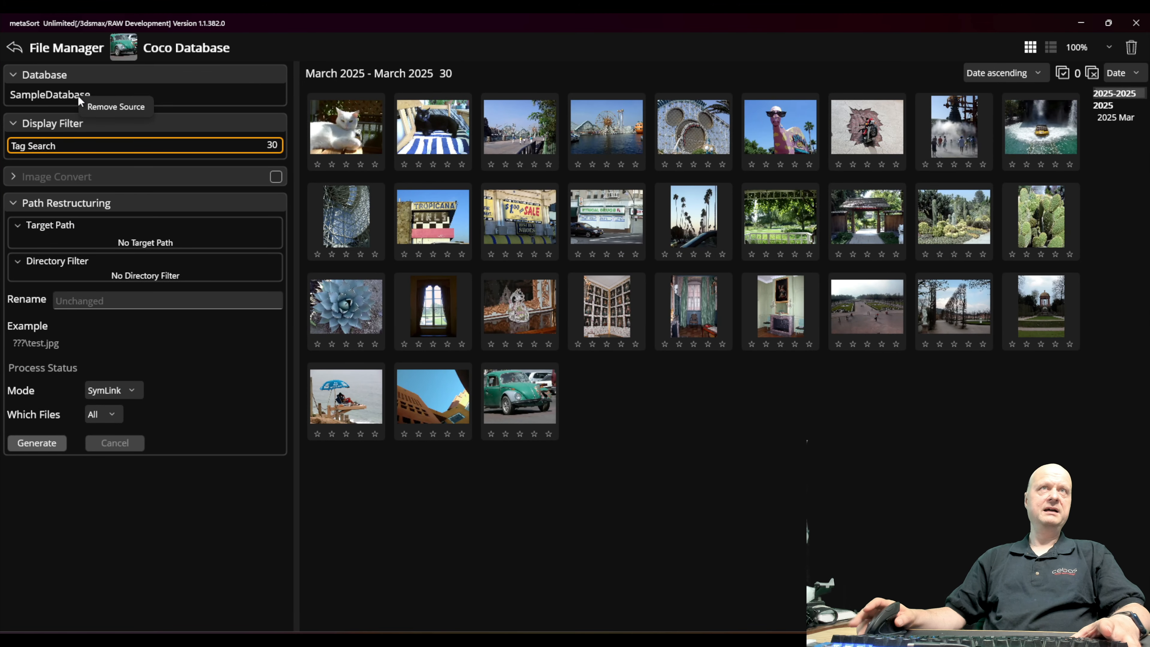
Step: Replace the file manager's source database with Coco_Public and return to the overview
{"action": "left_click", "coordinate": [140, 111]}
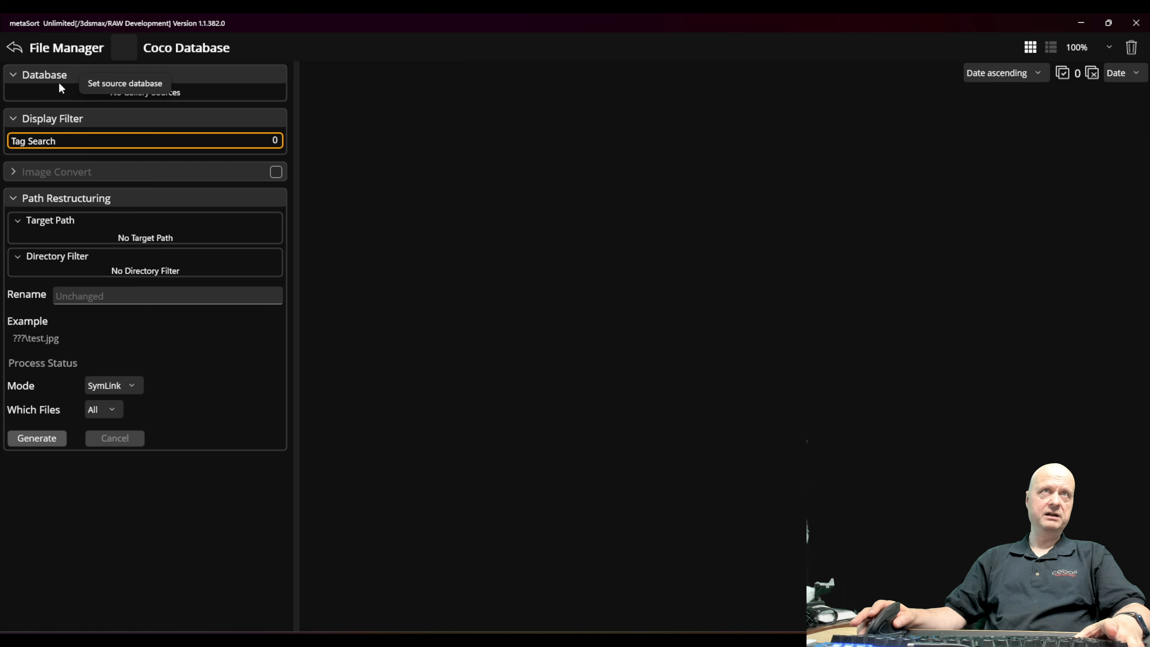
{"action": "left_click", "coordinate": [135, 82]}
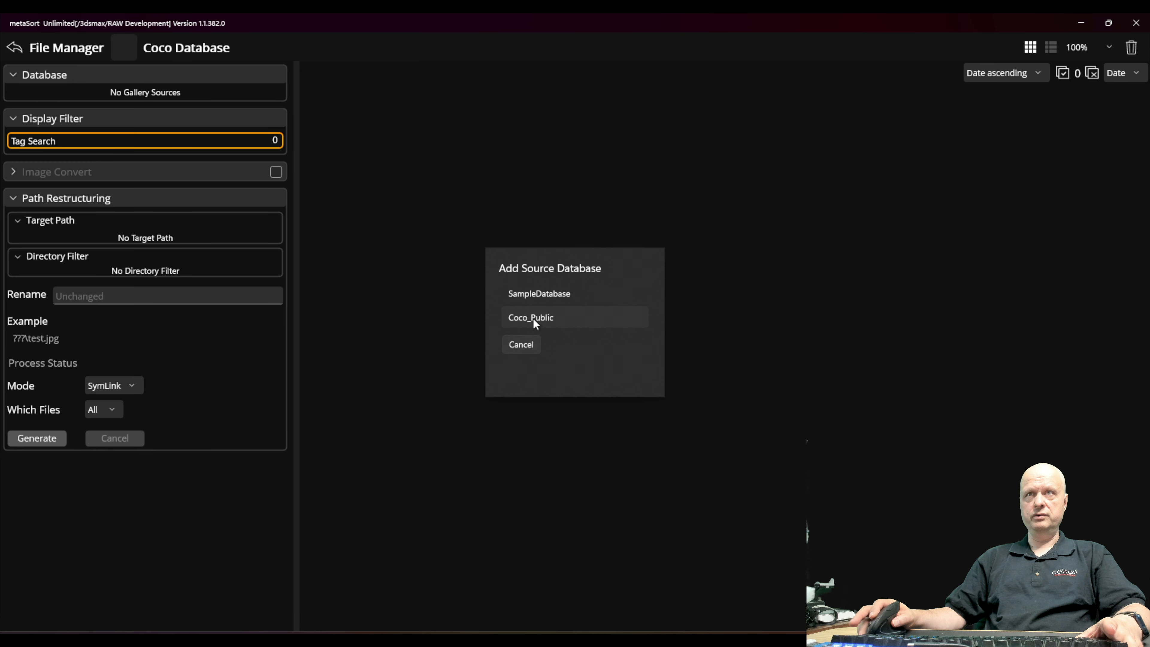
{"action": "left_click", "coordinate": [536, 319]}
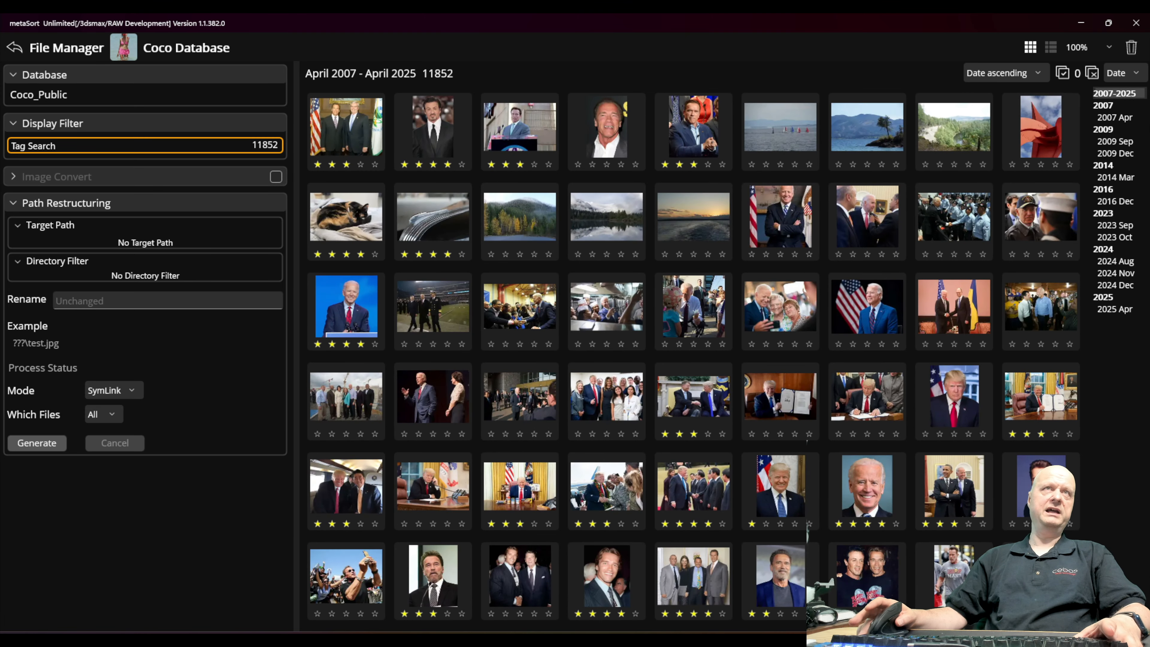
{"action": "left_click", "coordinate": [15, 47]}
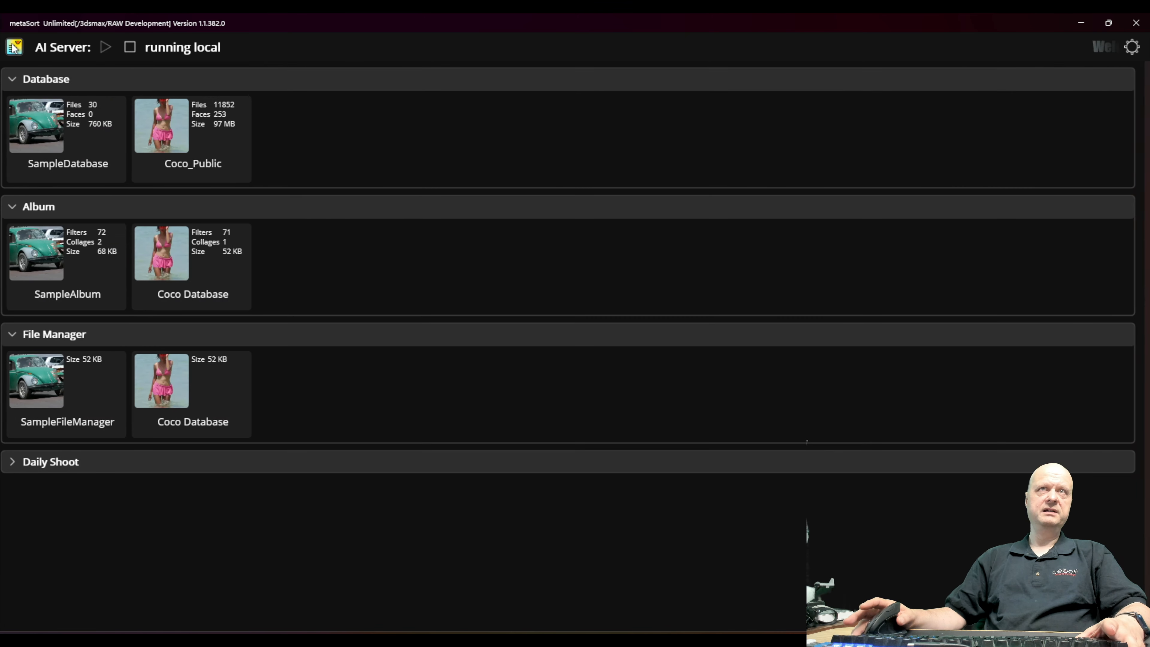
Step: Reopen the Coco Database file manager, add a second Tag Search display filter and rename it Celebrity
{"action": "left_click", "coordinate": [229, 403]}
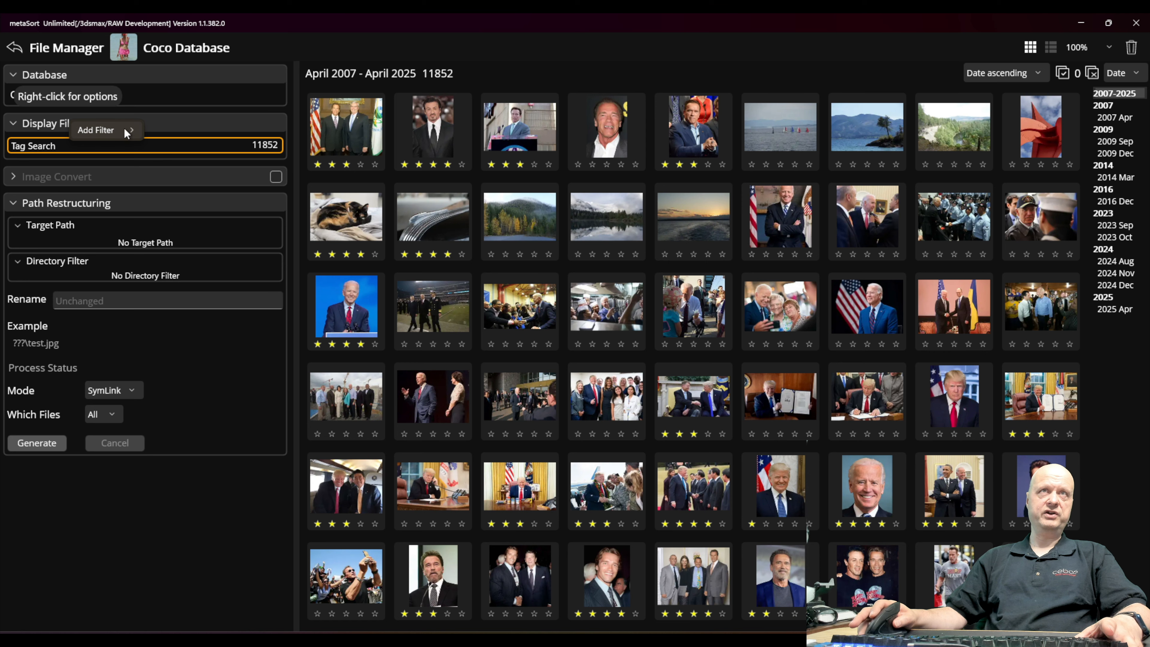
{"action": "mouse_move", "coordinate": [129, 131]}
{"action": "left_click", "coordinate": [167, 131]}
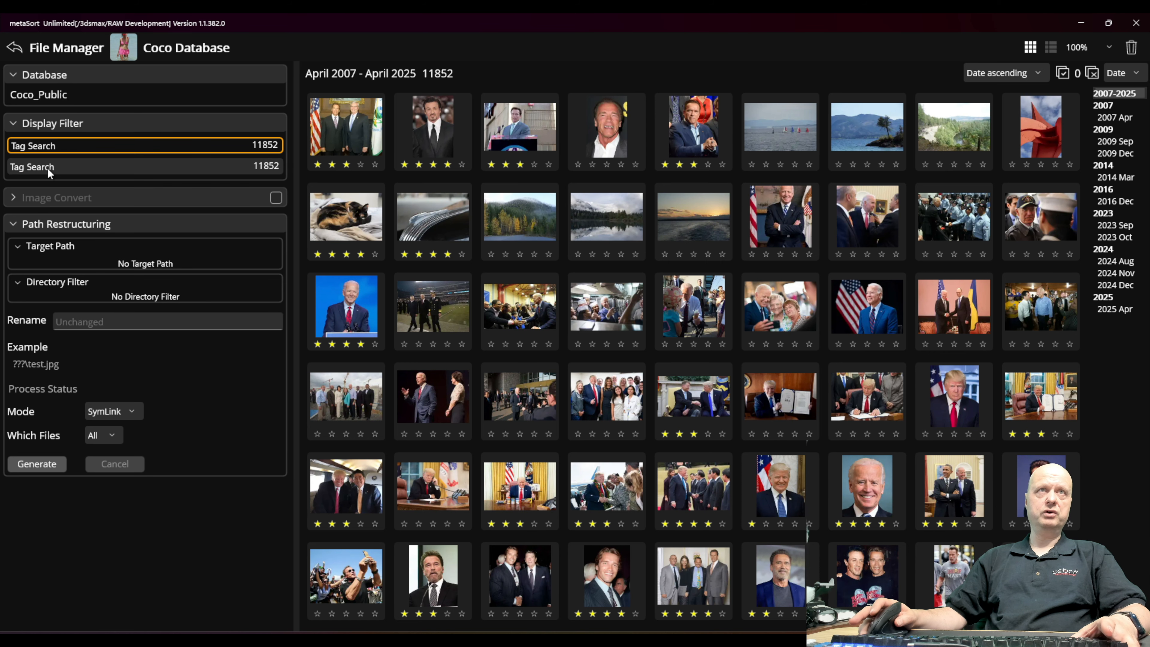
{"action": "left_click", "coordinate": [52, 168]}
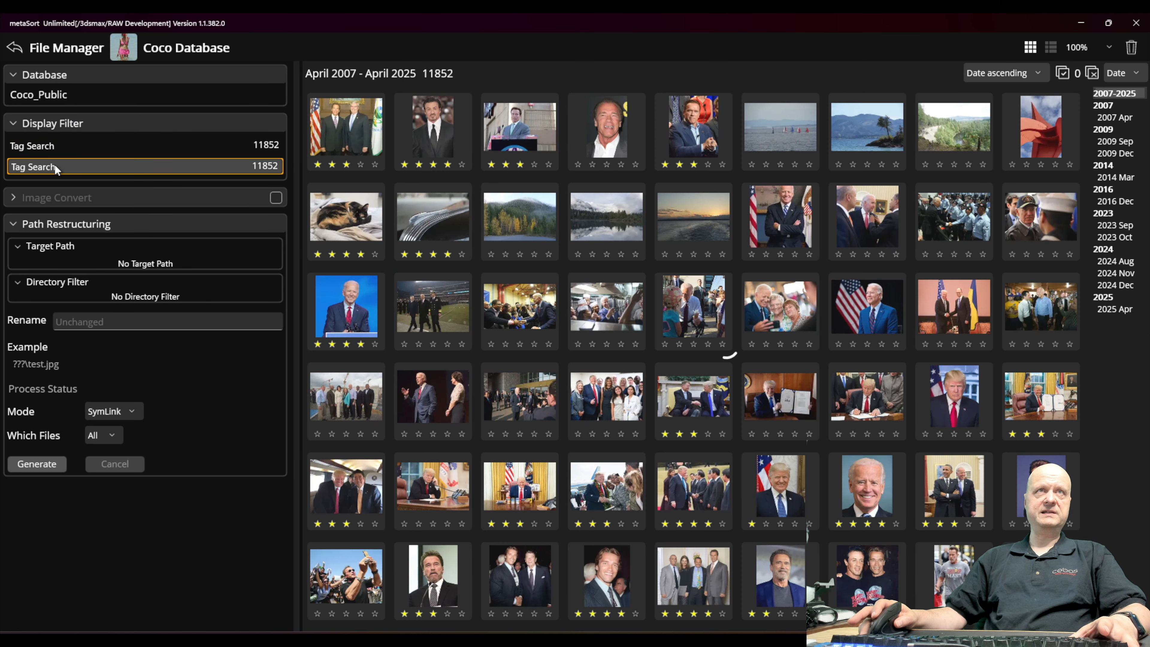
{"action": "type", "text": "C"}
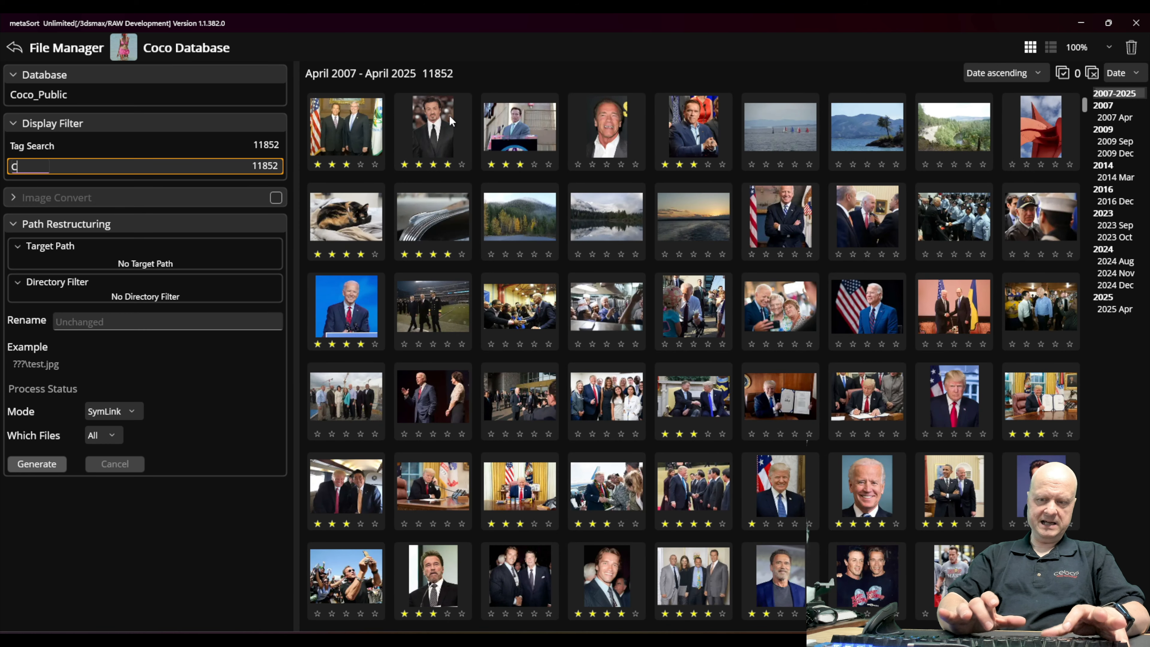
{"action": "type", "text": "elebrity"}
Step: Edit the Celebrity filter to search for the tag Sylvester Stallone
{"action": "right_click", "coordinate": [56, 169]}
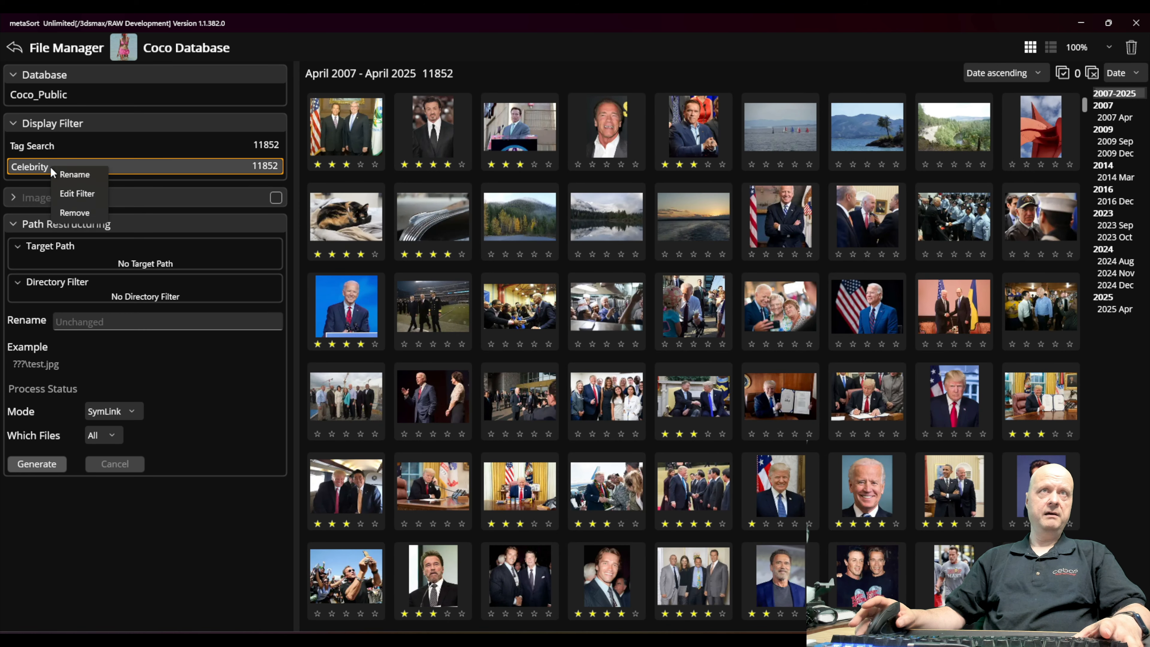
{"action": "left_click", "coordinate": [80, 196]}
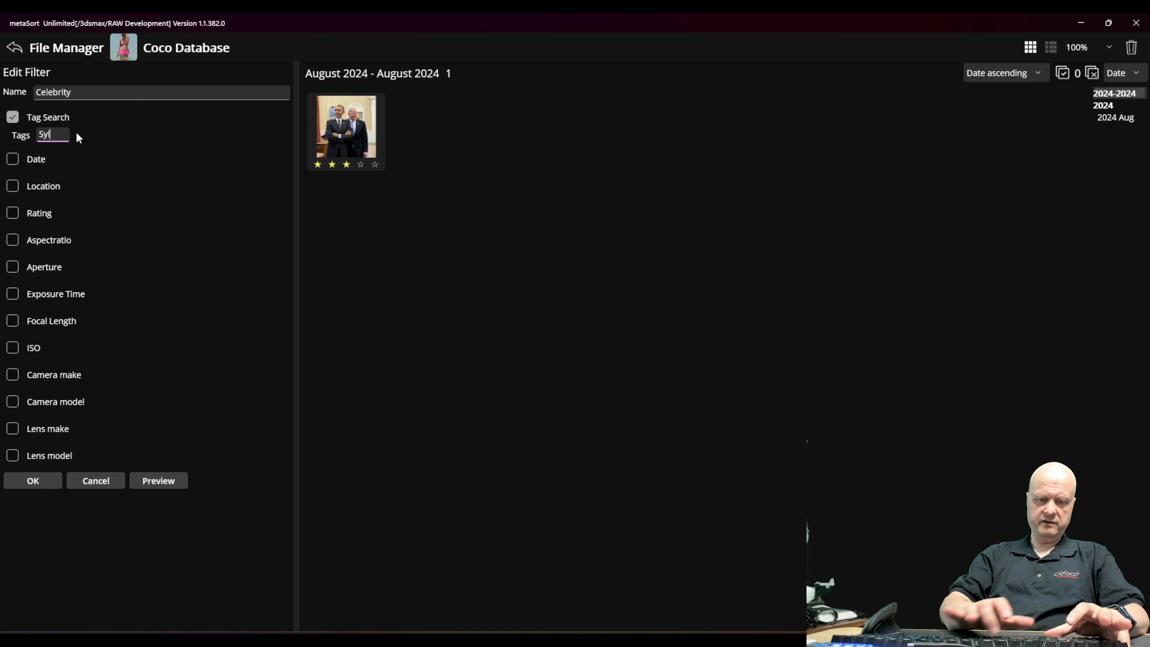
{"action": "type", "text": "Sylvester Stallone"}
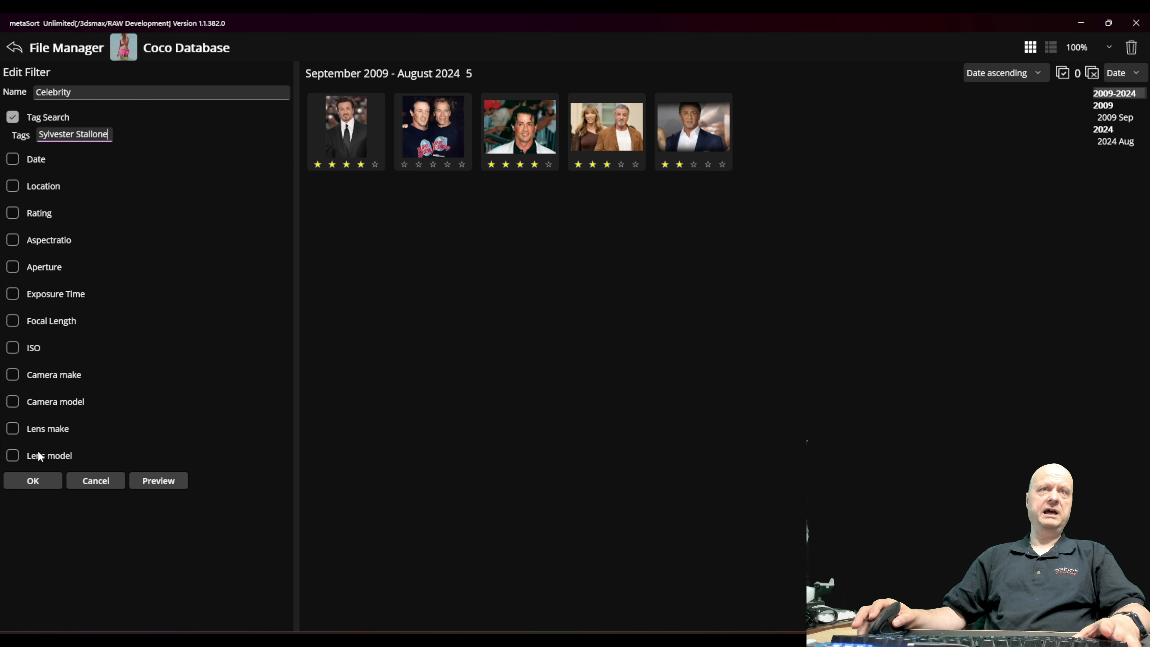
{"action": "left_click", "coordinate": [32, 480]}
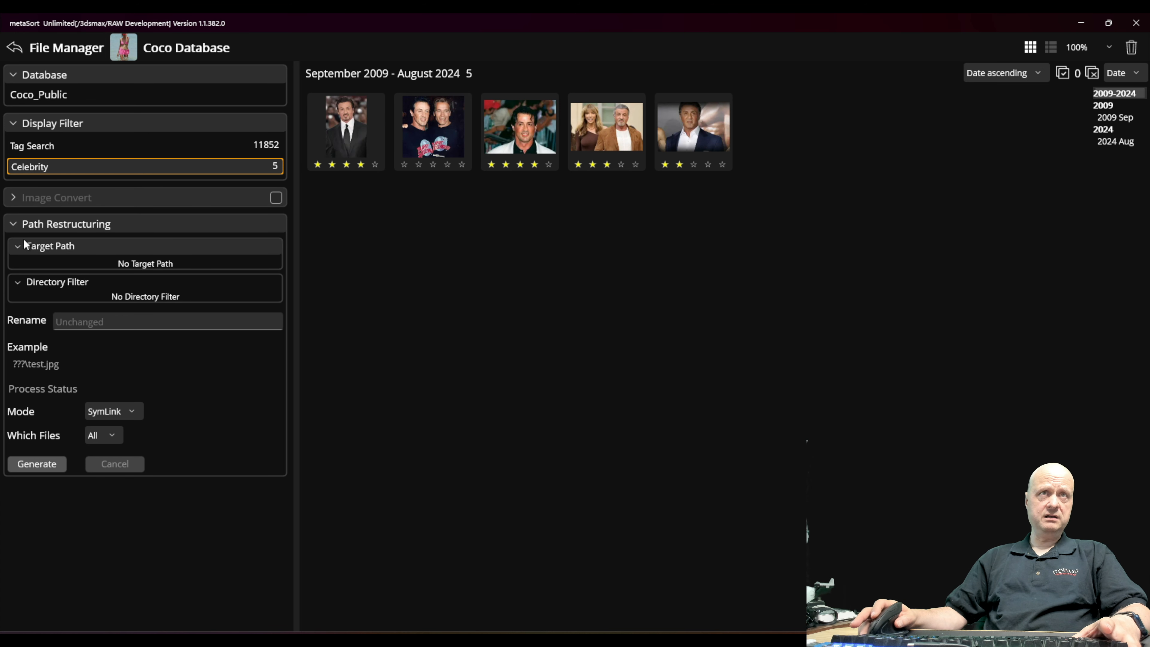
Step: Collapse Path Restructuring and enable Image Convert with Resize set to 1024 and JPG as the file extension
{"action": "left_click", "coordinate": [15, 224]}
{"action": "left_click", "coordinate": [13, 198]}
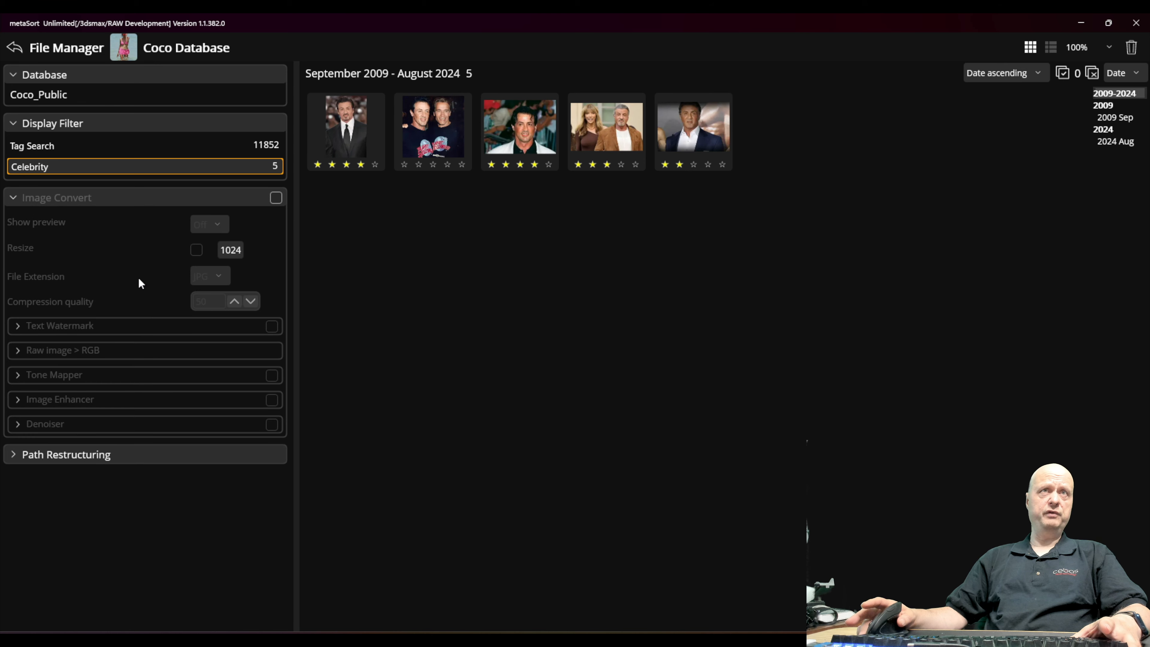
{"action": "left_click", "coordinate": [276, 198]}
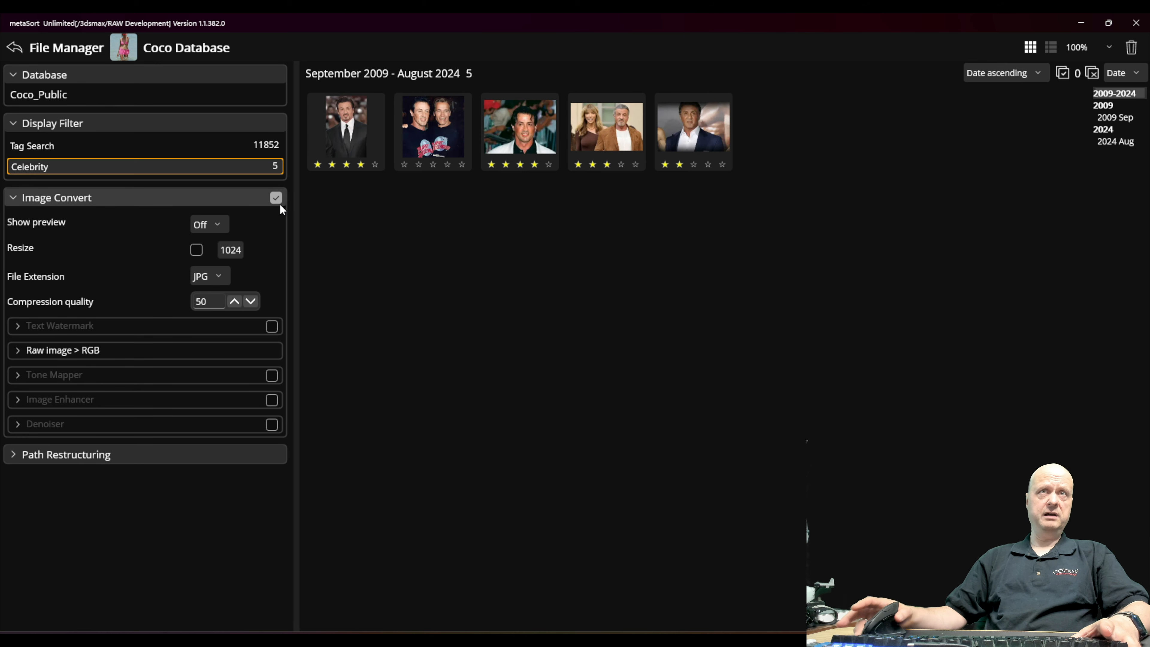
{"action": "left_click", "coordinate": [225, 279]}
{"action": "left_click", "coordinate": [212, 278]}
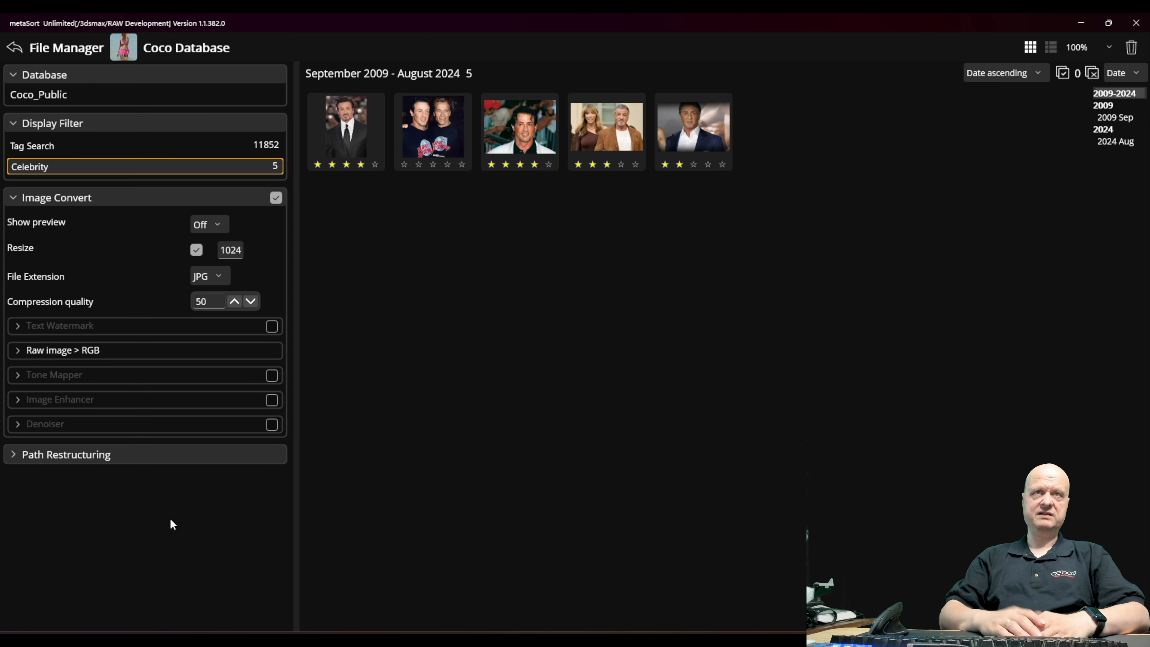
Step: Return to the overview and add a Daily Shoot named Coco Shoot with Coco_Public as its source database
{"action": "left_click", "coordinate": [15, 47]}
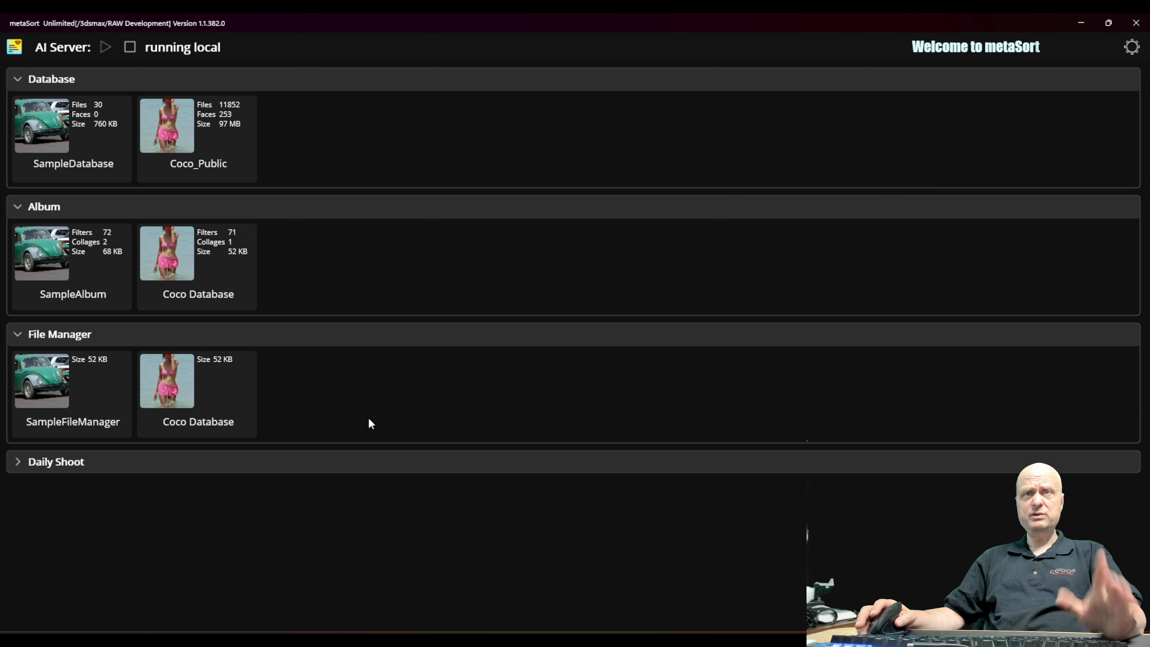
{"action": "left_click", "coordinate": [20, 463]}
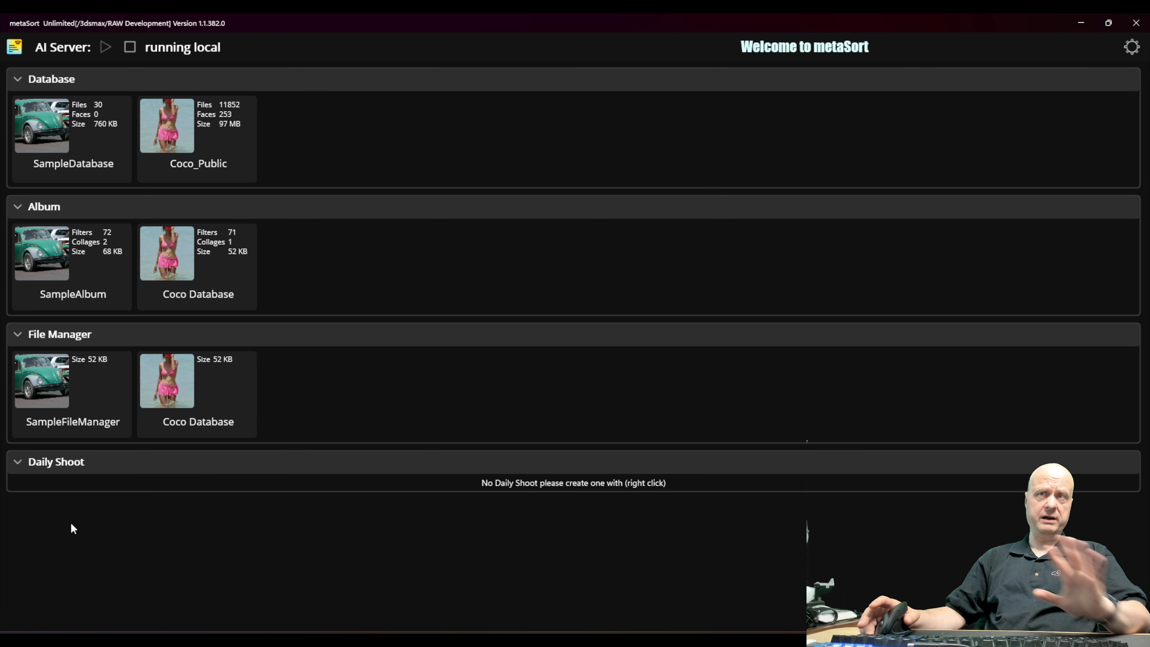
{"action": "right_click", "coordinate": [78, 466]}
{"action": "left_click", "coordinate": [136, 481]}
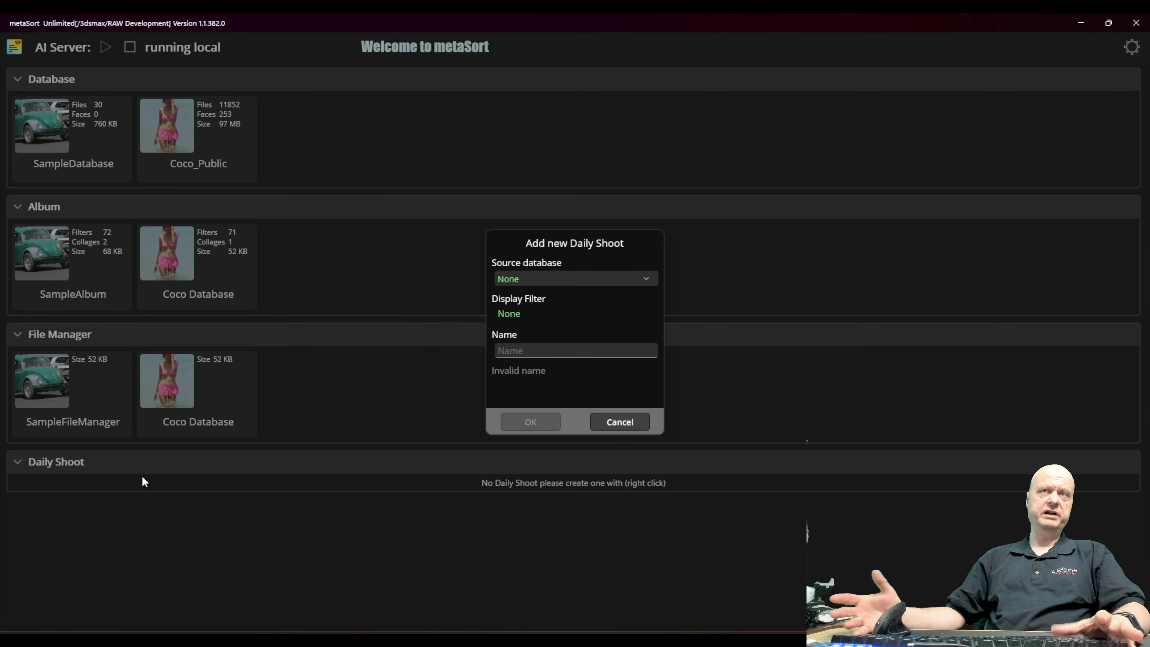
{"action": "left_click", "coordinate": [599, 277]}
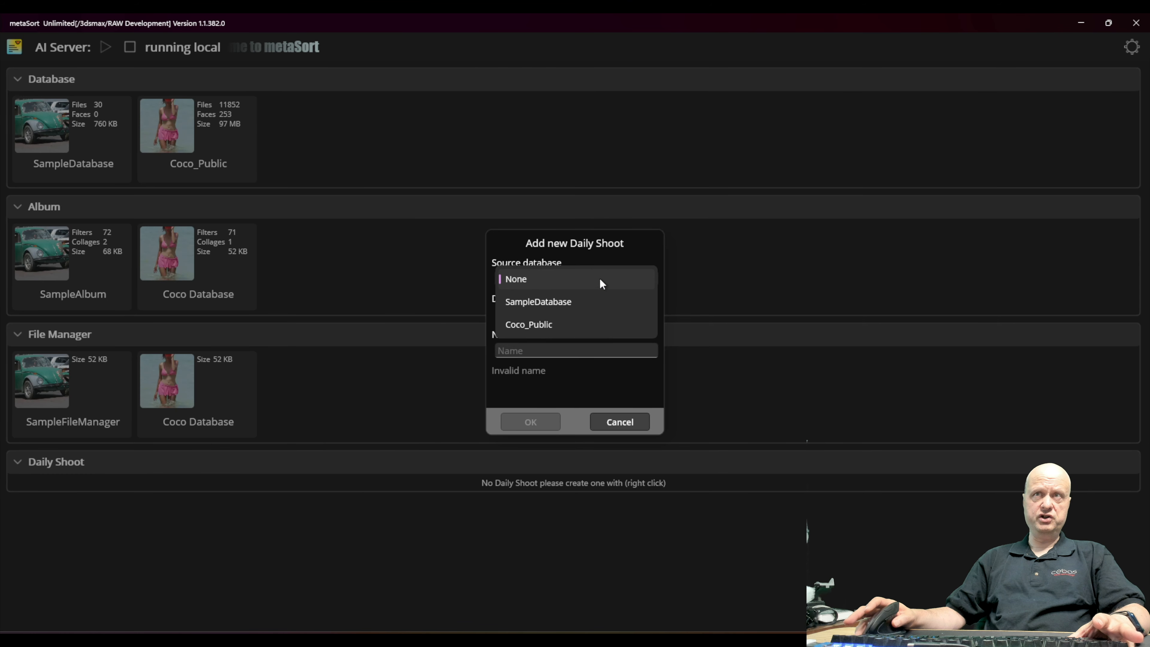
{"action": "left_click", "coordinate": [550, 325]}
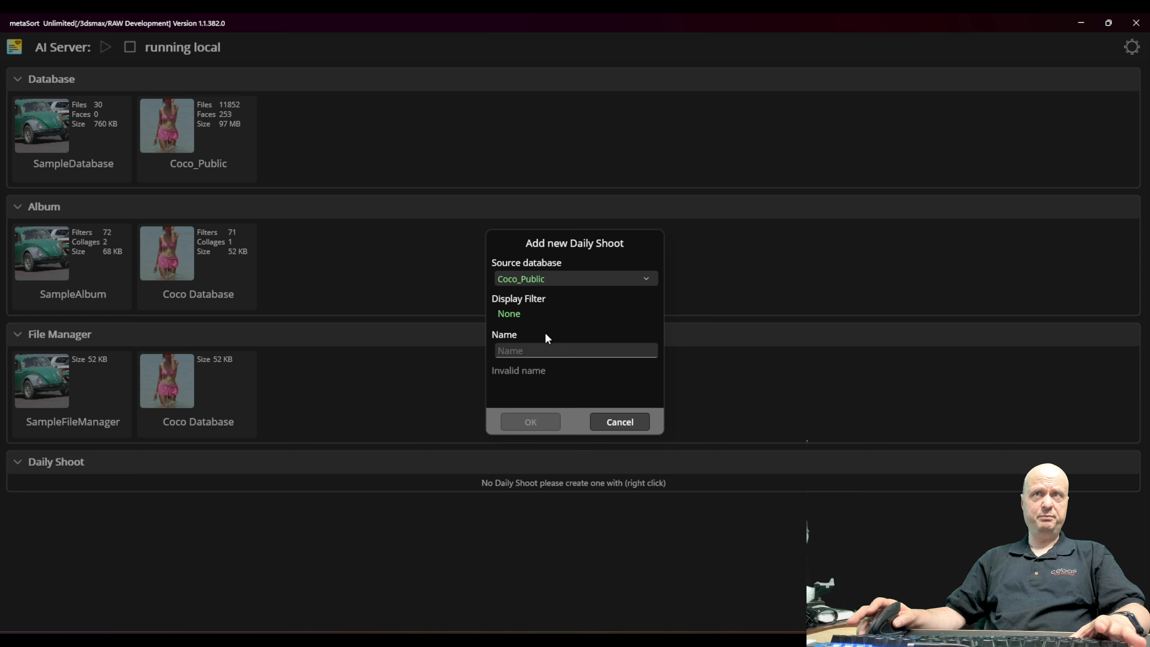
{"action": "left_click", "coordinate": [535, 352]}
{"action": "type", "text": "Coco Shoot"}
{"action": "left_click", "coordinate": [530, 422]}
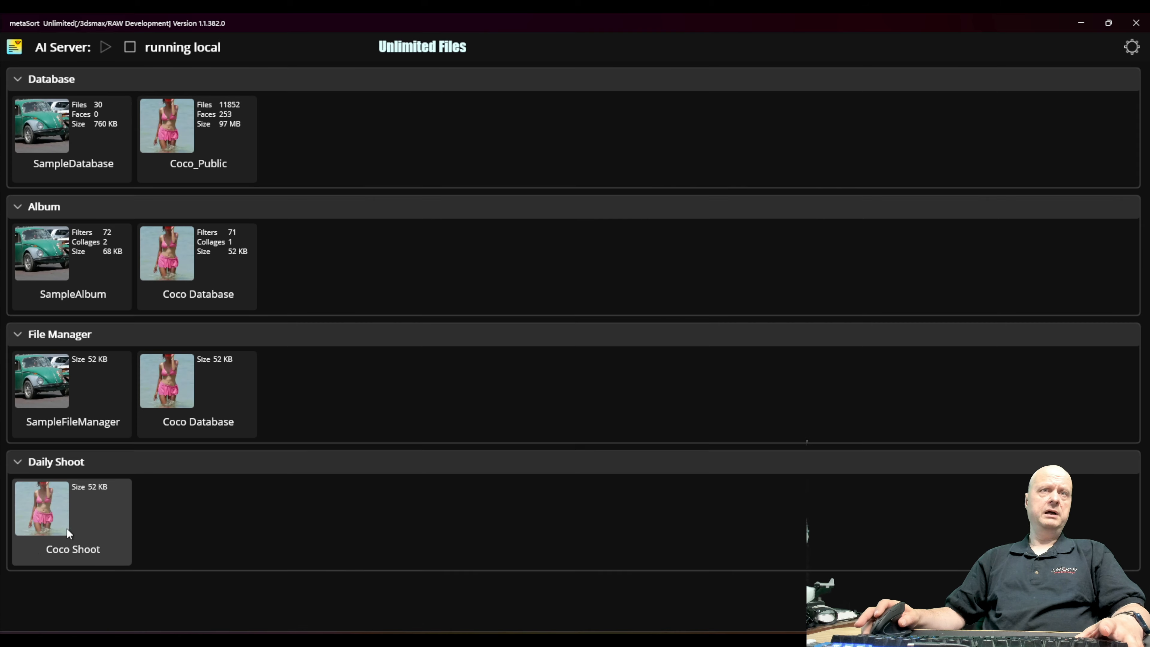